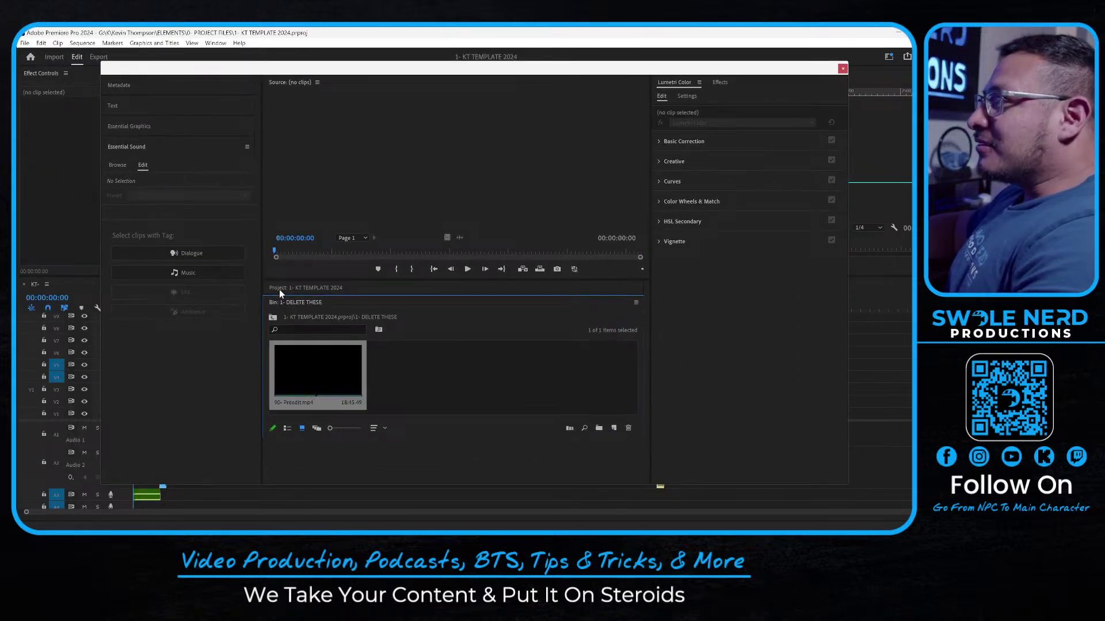
Go to the project's root level, open the 1- DELETE THESE bin and select the 90- Preedit.mp4 clip
left_click(292, 288)
key("Right")
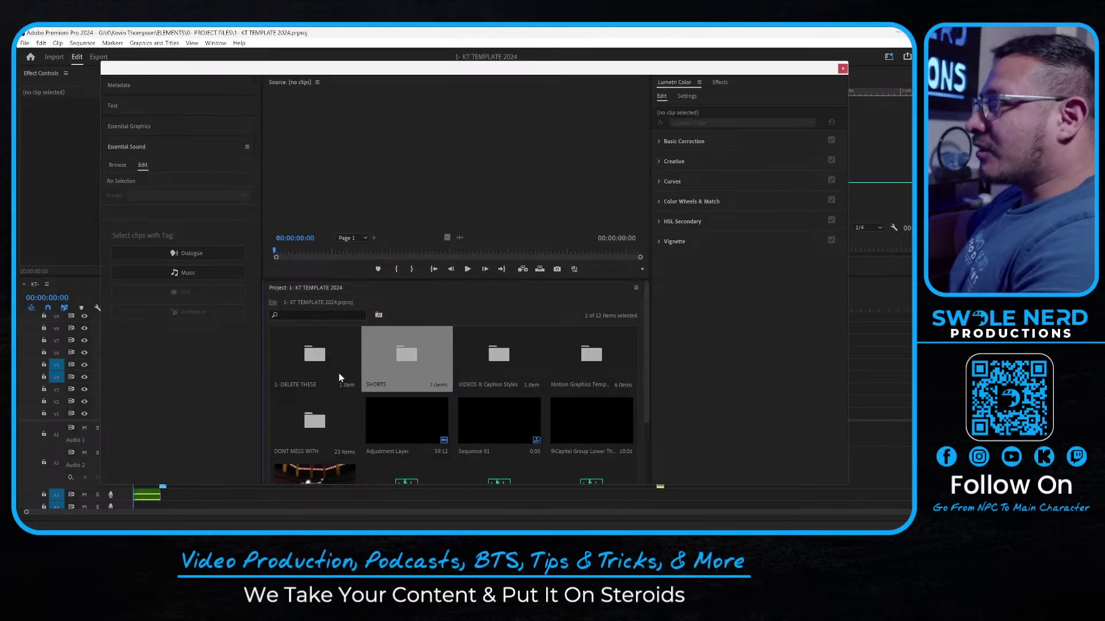
scroll(461, 423, "down", 2)
scroll(519, 416, "up", 2)
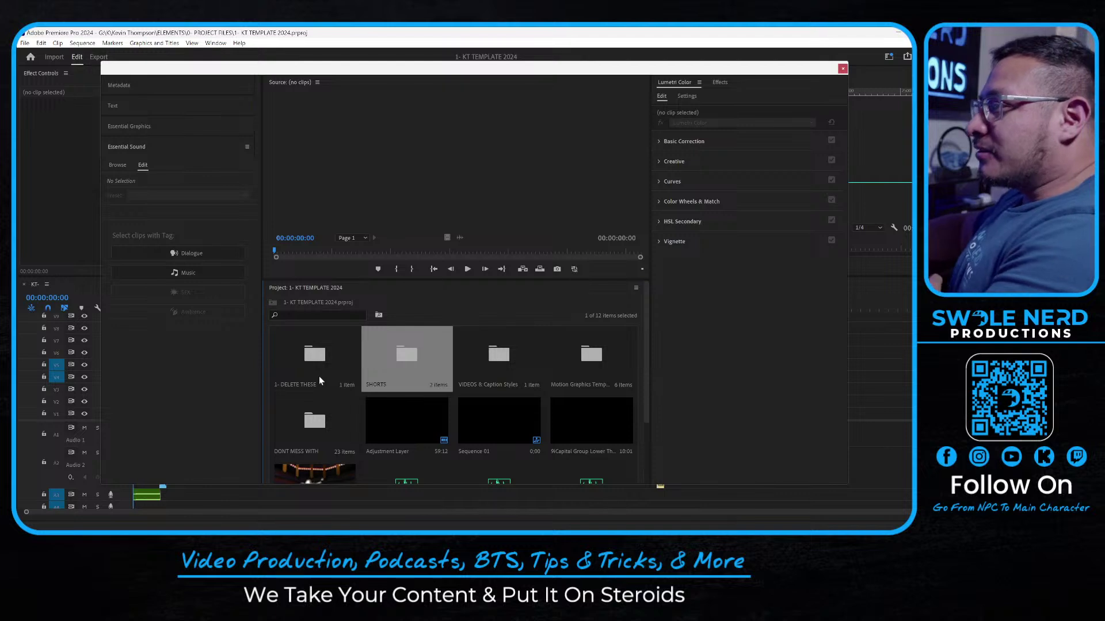
left_click(319, 380)
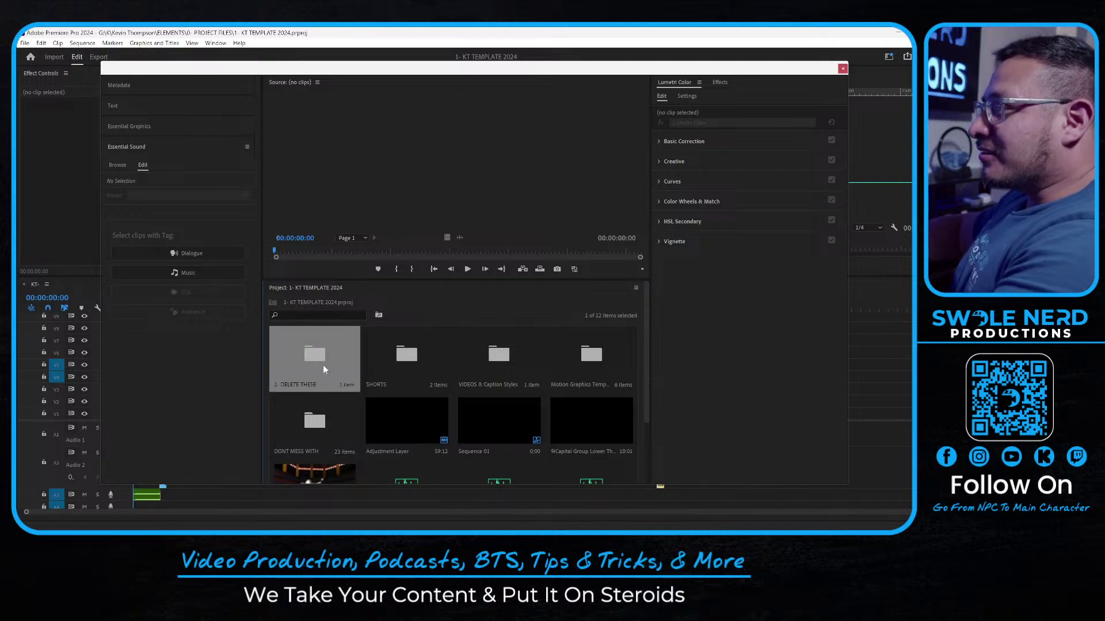
double_click(322, 365)
left_click(336, 358)
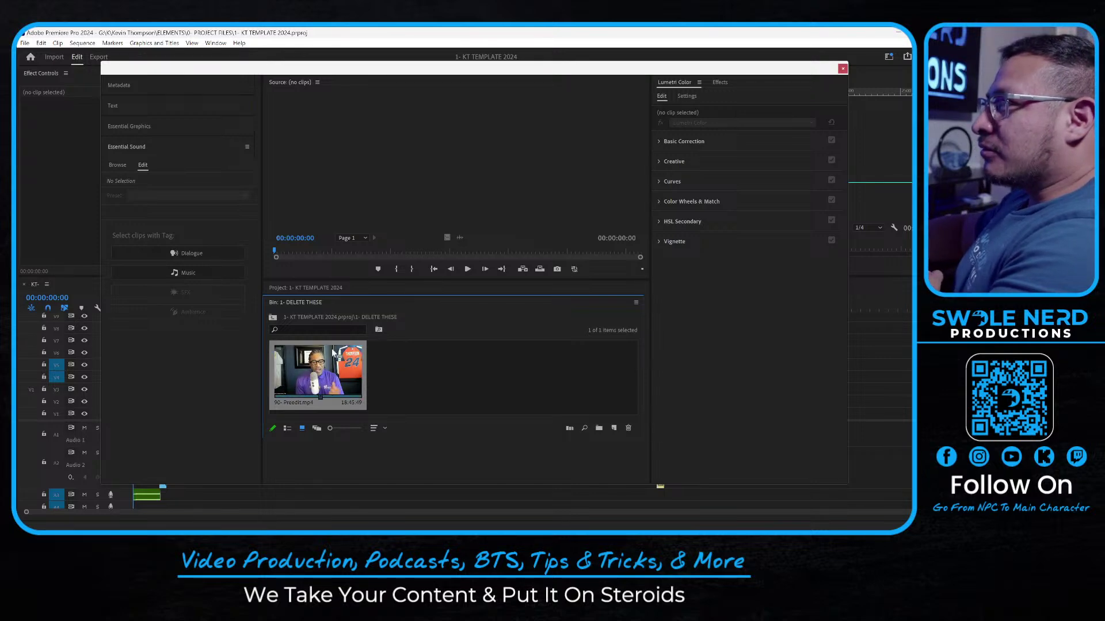
Replace the 90- Preedit.mp4 footage with 91 (Edit).mp4 from the client's 1- FINALS folder on the G drive
left_click_drag(522, 68, 0, 74)
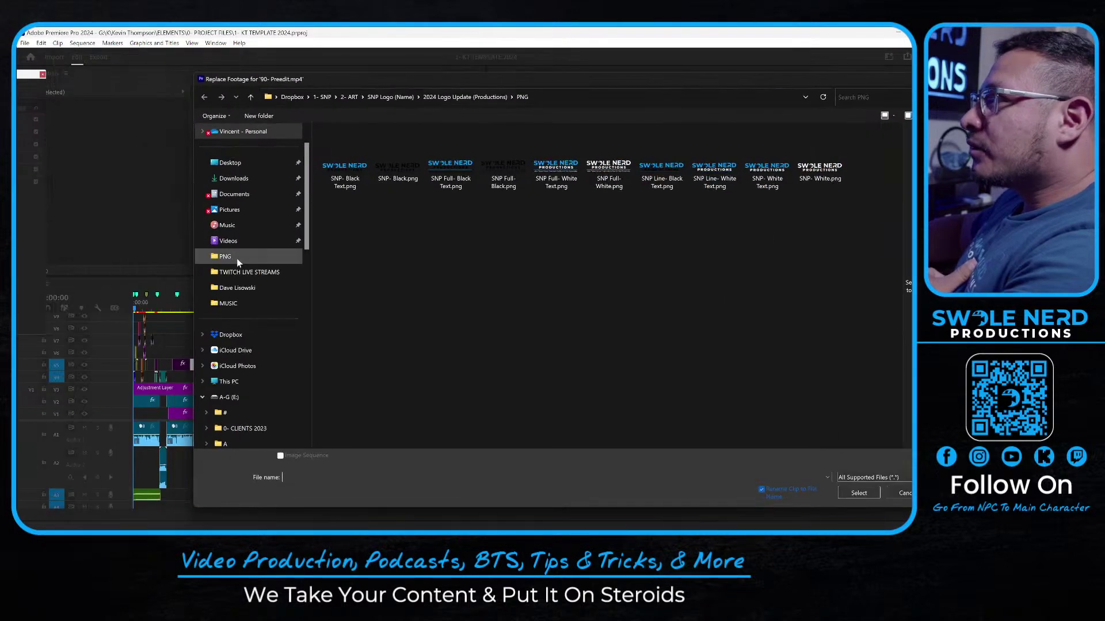
left_click(253, 333)
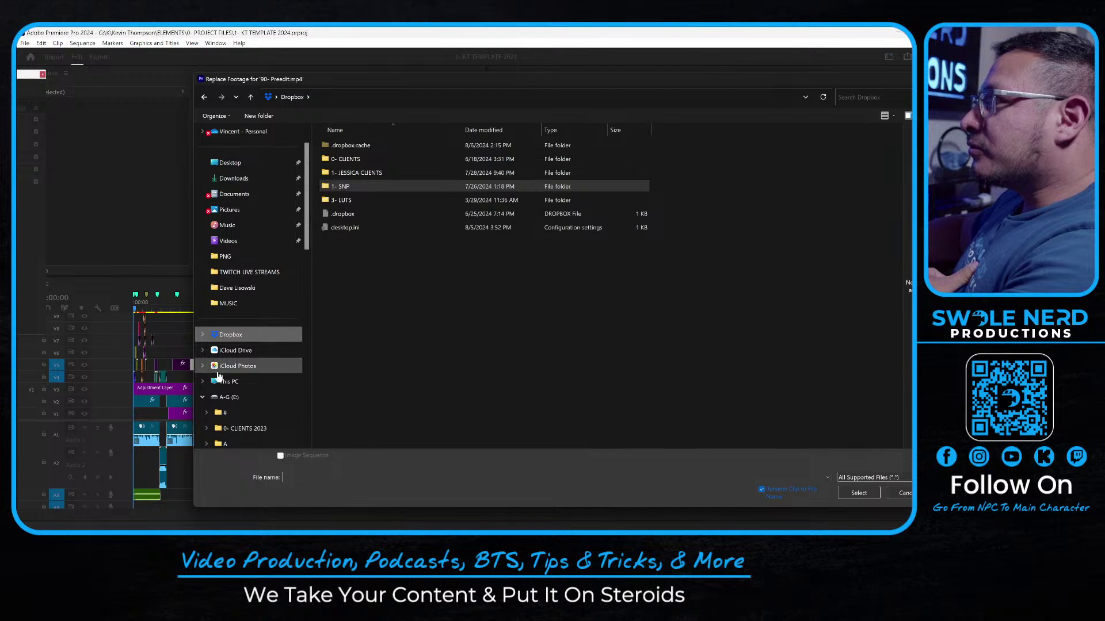
scroll(217, 390, "down", 7)
scroll(233, 388, "up", 1)
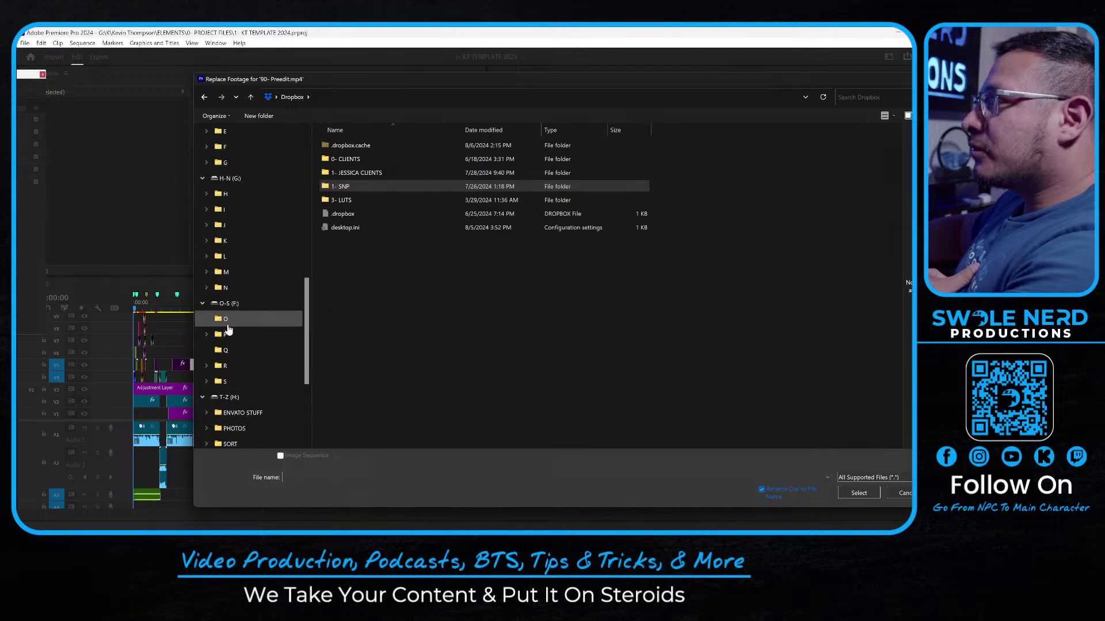
left_click(250, 241)
double_click(359, 171)
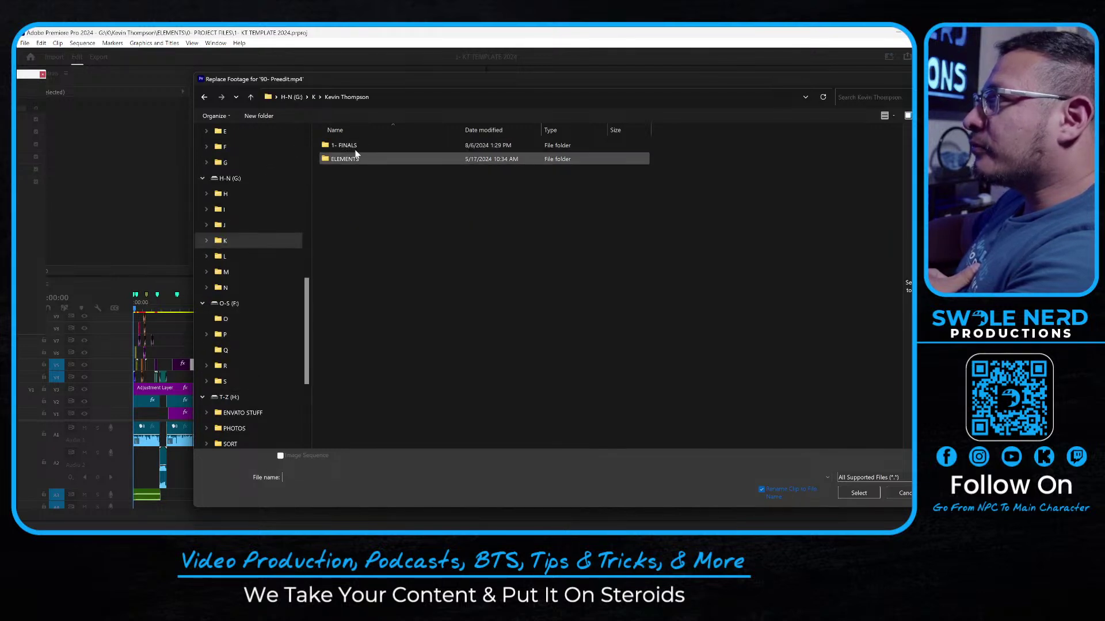
double_click(354, 146)
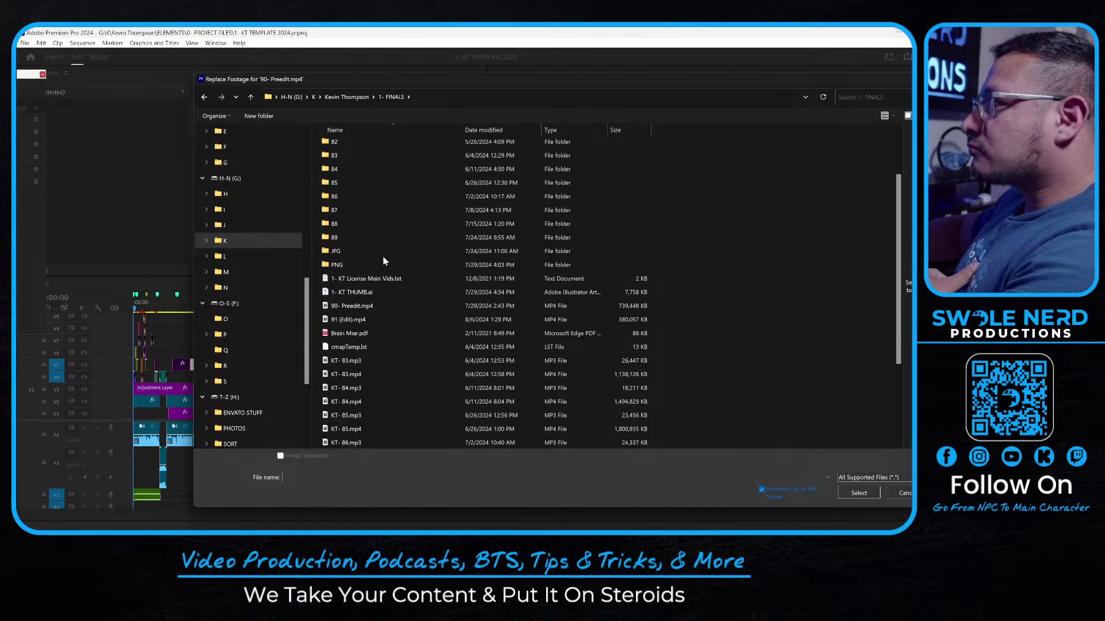
scroll(382, 256, "down", 5)
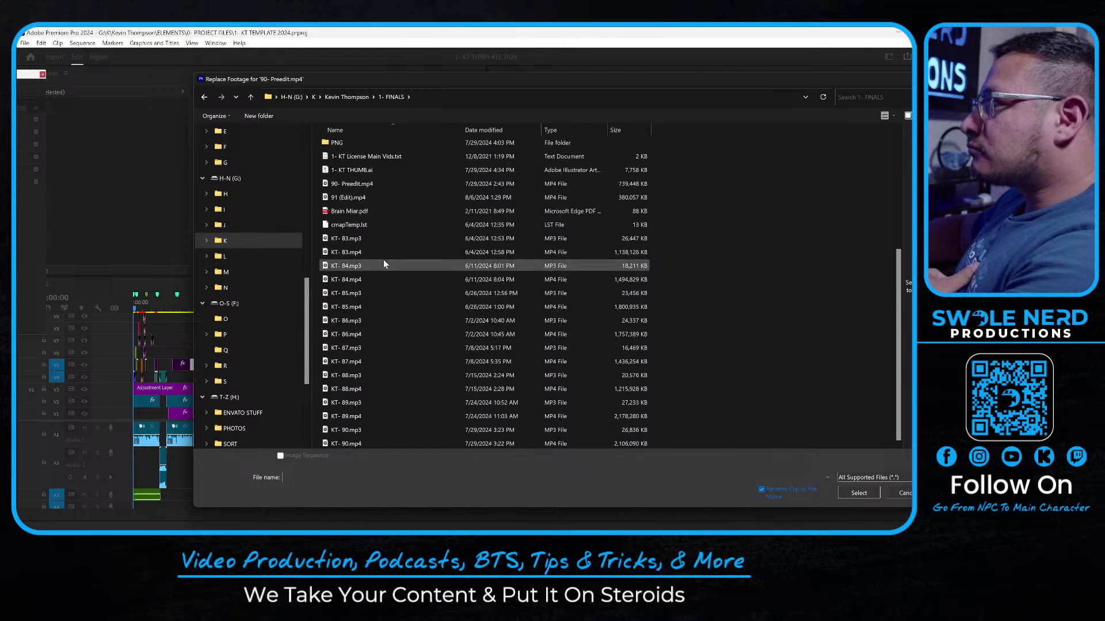
double_click(366, 197)
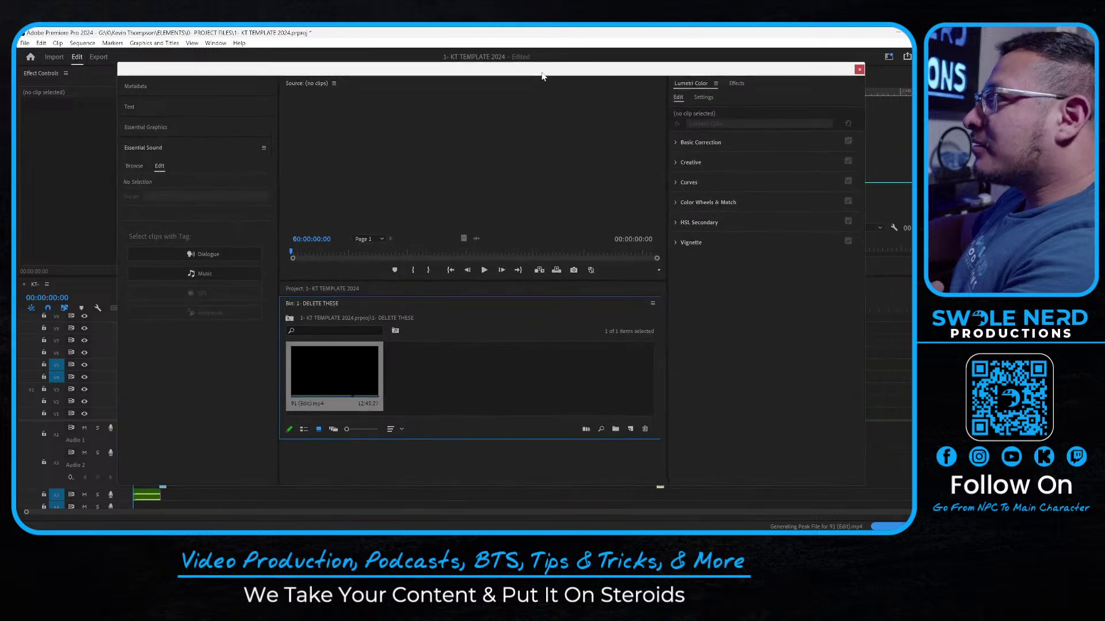
right_click(329, 378)
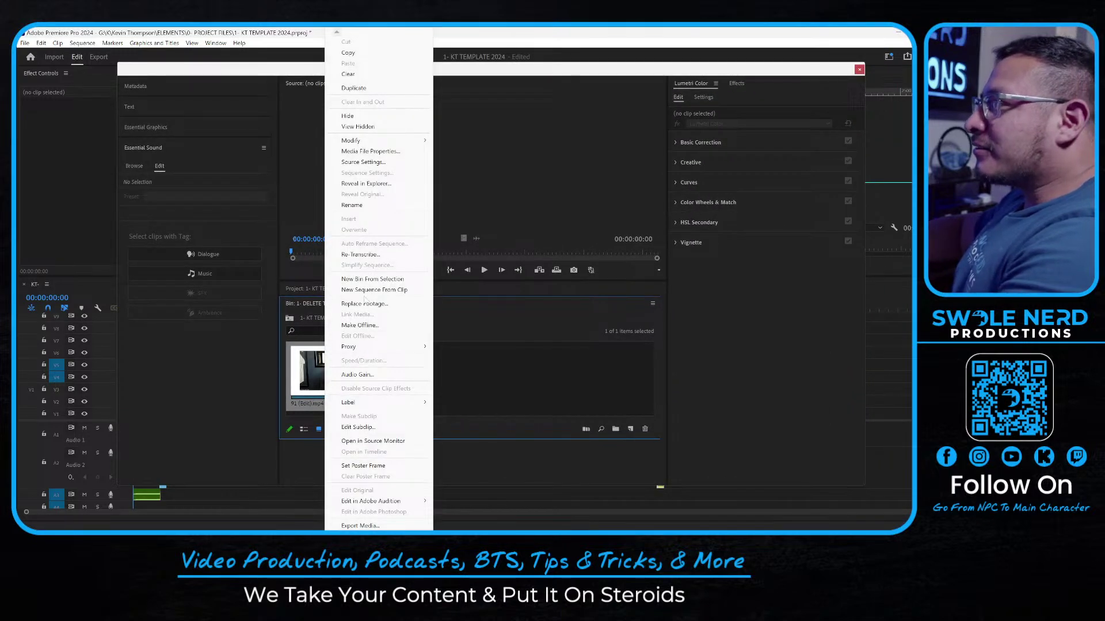
left_click(365, 305)
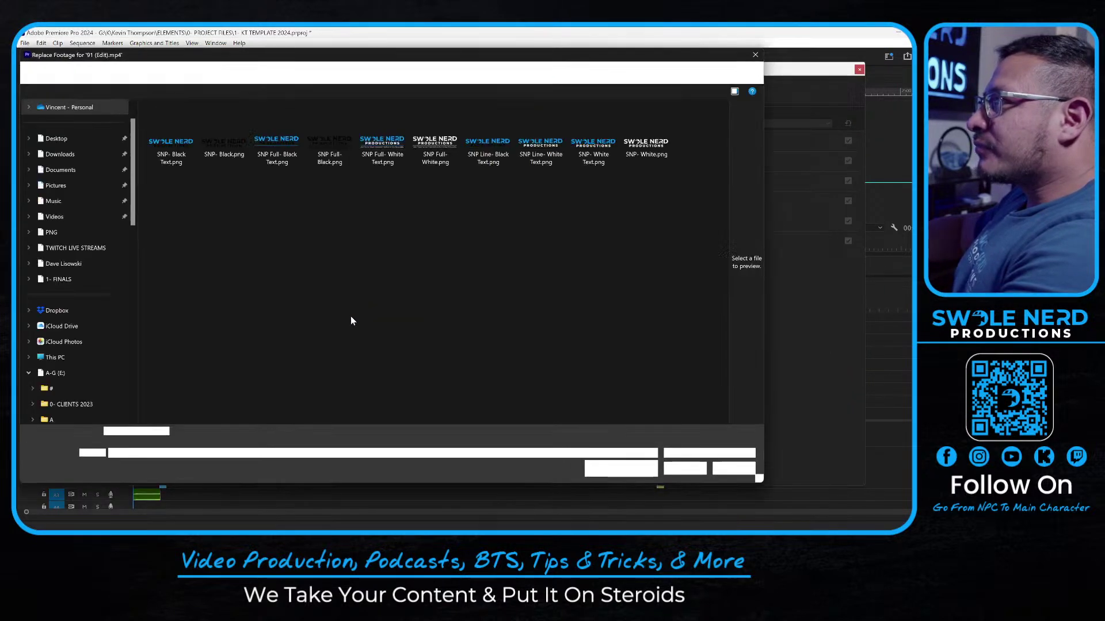
scroll(63, 268, "down", 15)
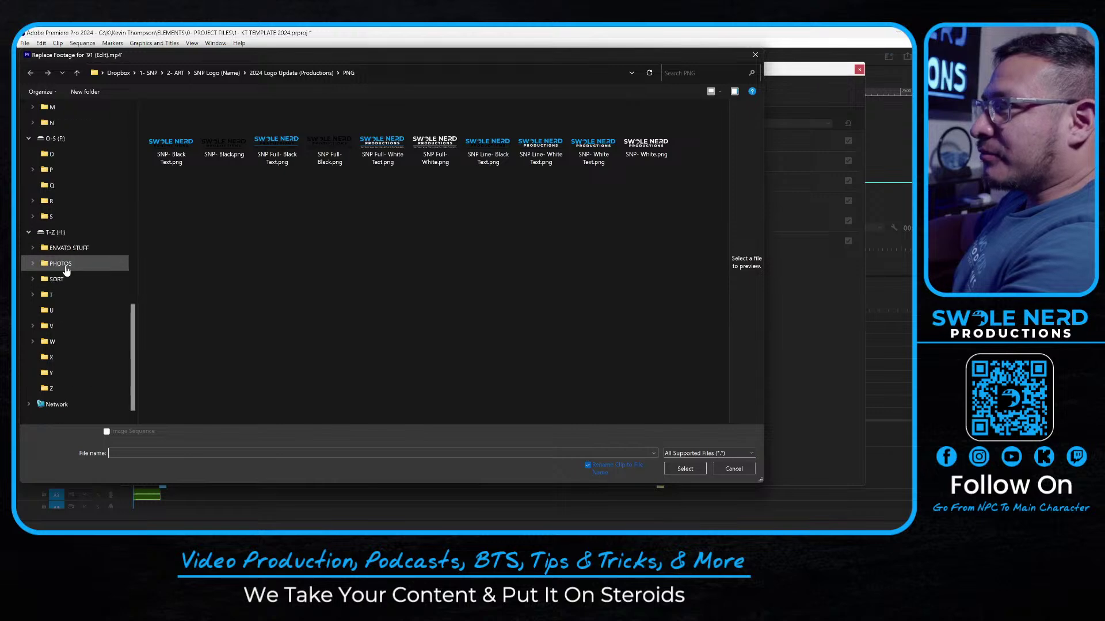
left_click(734, 468)
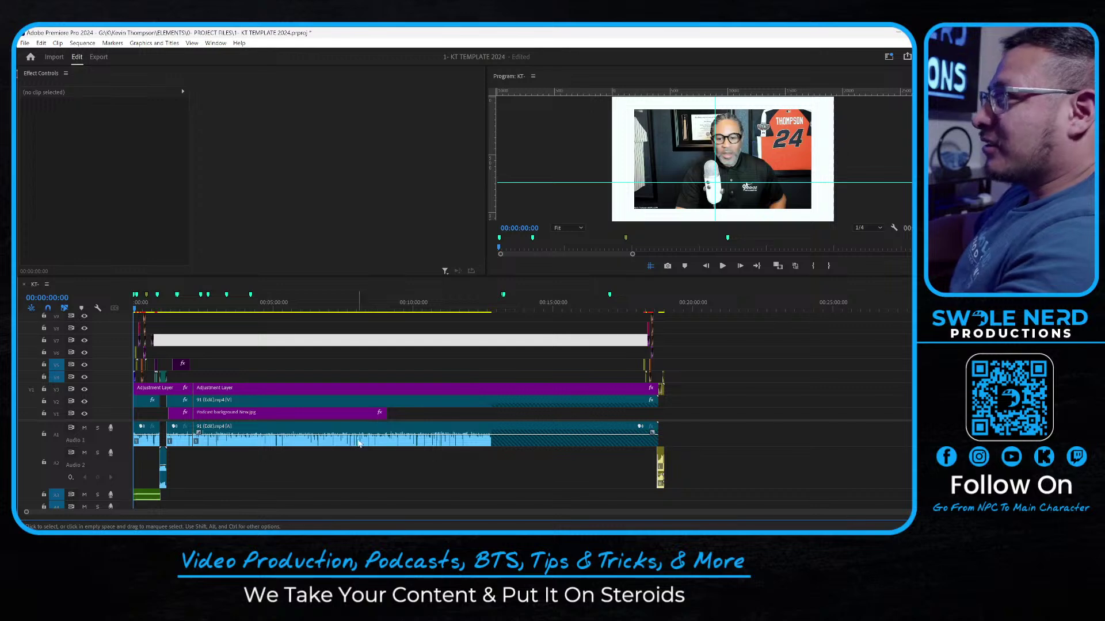
Slip the first 91 (Edit).mp4 clip's media earlier so the speech begins right at the start of the sequence
key("=")
key("=")
key("=")
key("=")
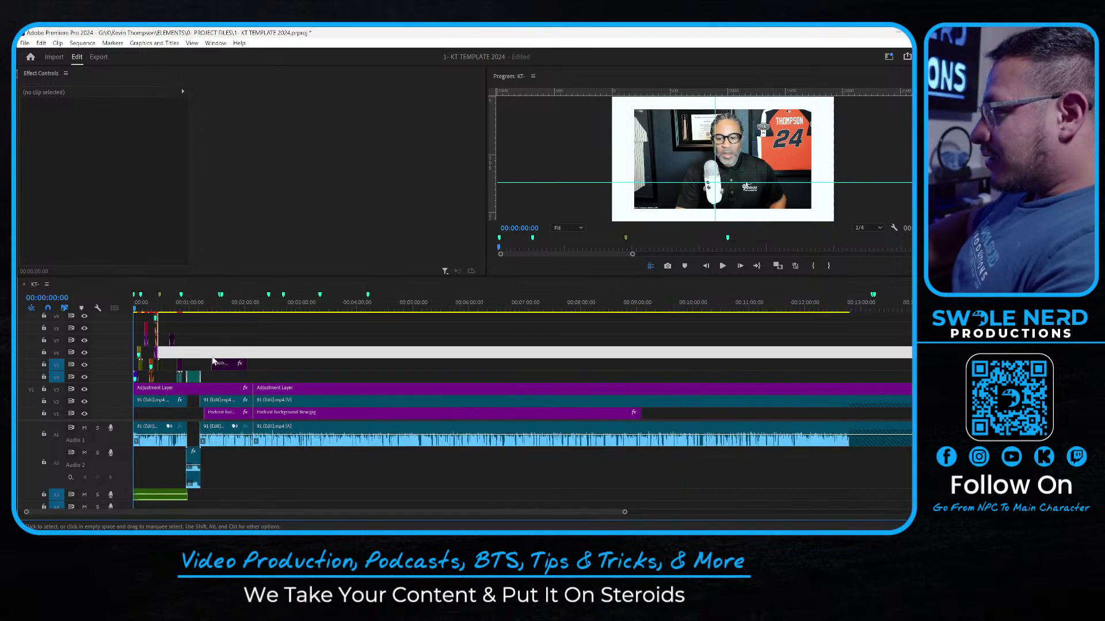
key("=")
key("=")
key("=")
key("=")
key("=")
key("=")
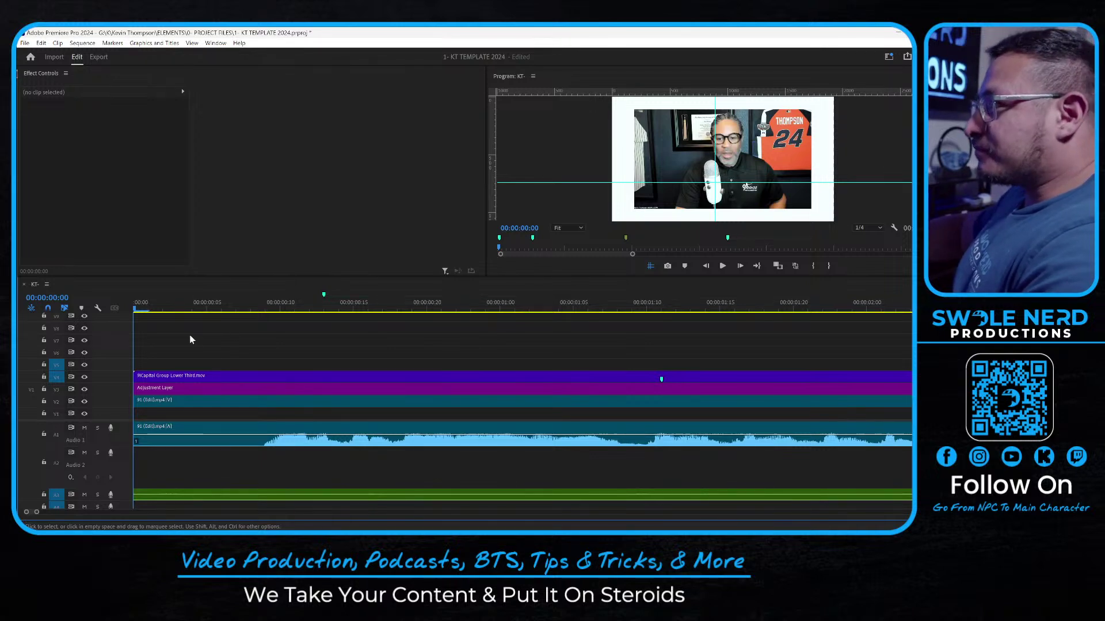
left_click_drag(189, 336, 205, 346)
left_click(267, 308)
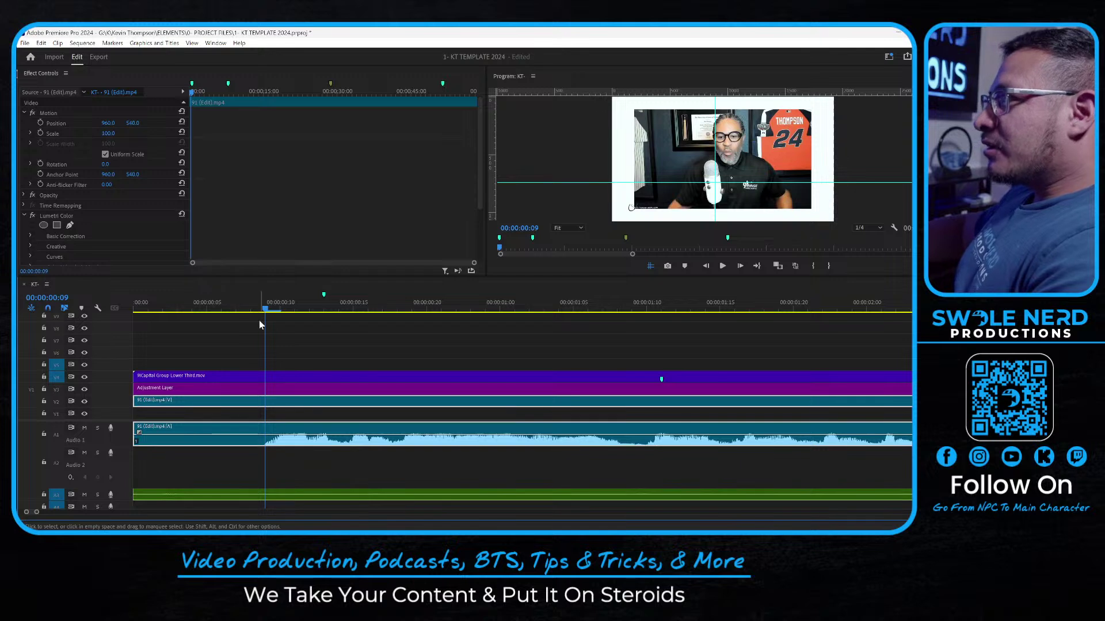
key("y")
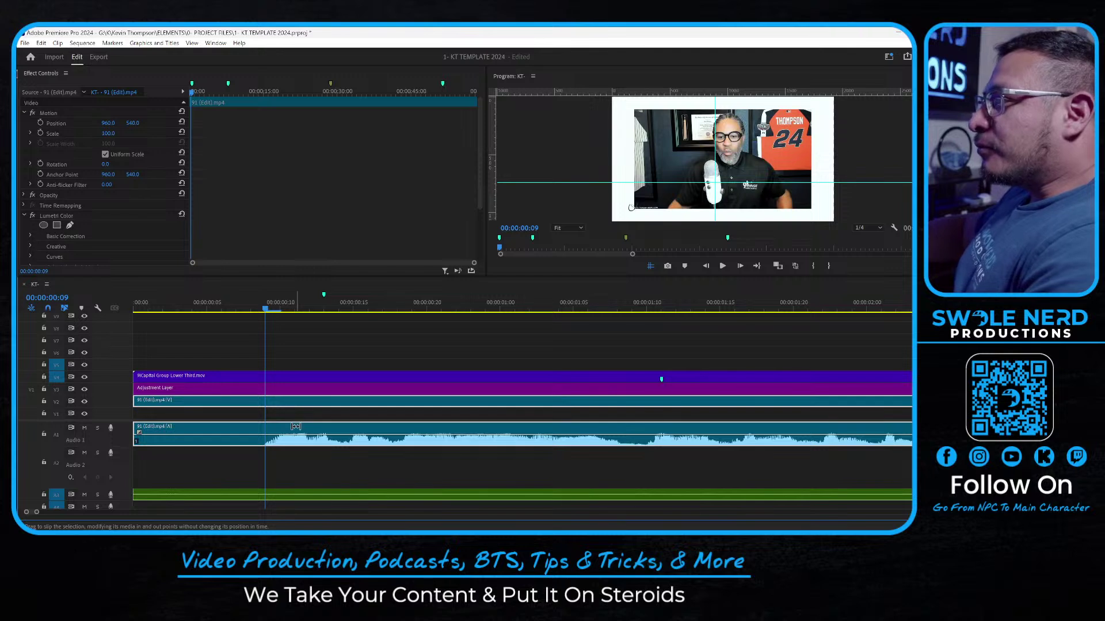
left_click_drag(281, 438, 169, 437)
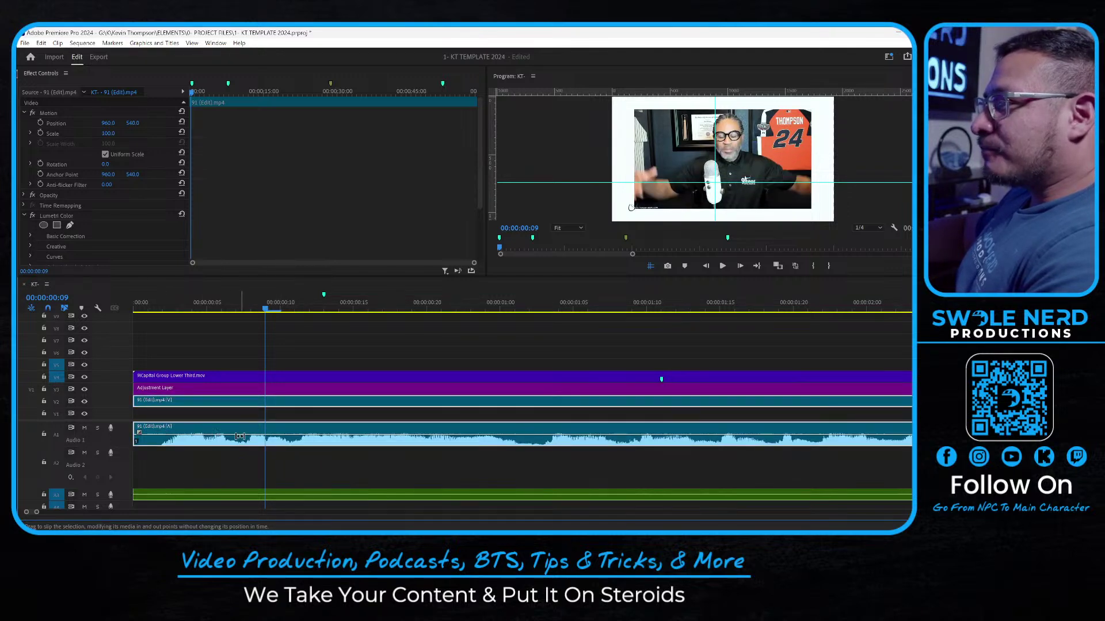
left_click_drag(239, 437, 199, 440)
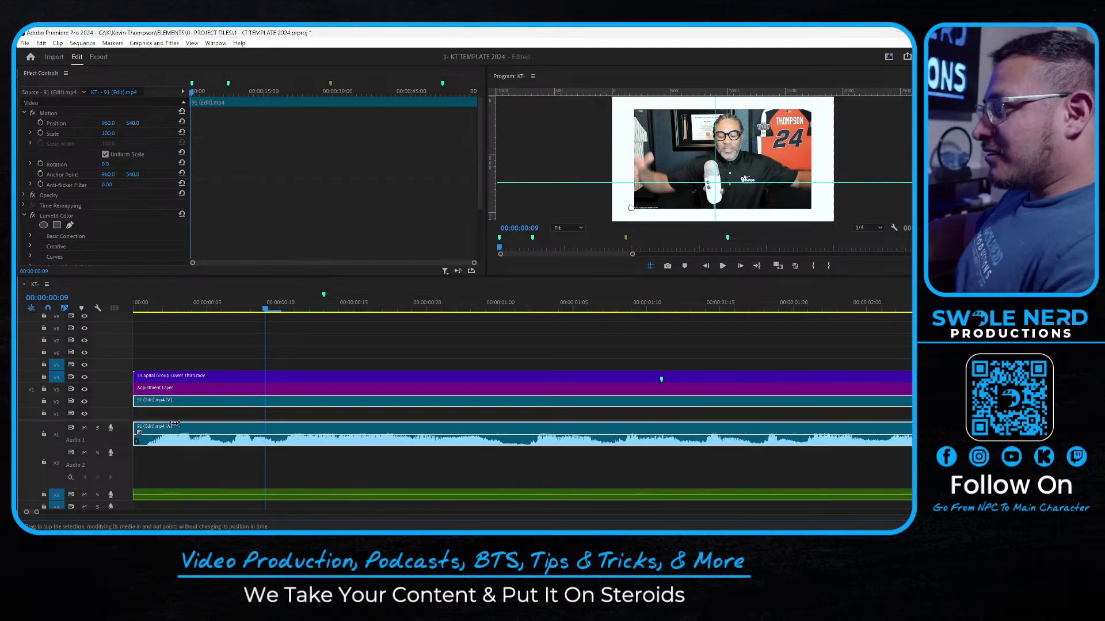
Trim the first 91 (Edit).mp4 clip's start to frame 4 and extend it back to the sequence start
key("v")
left_click_drag(135, 403, 192, 400)
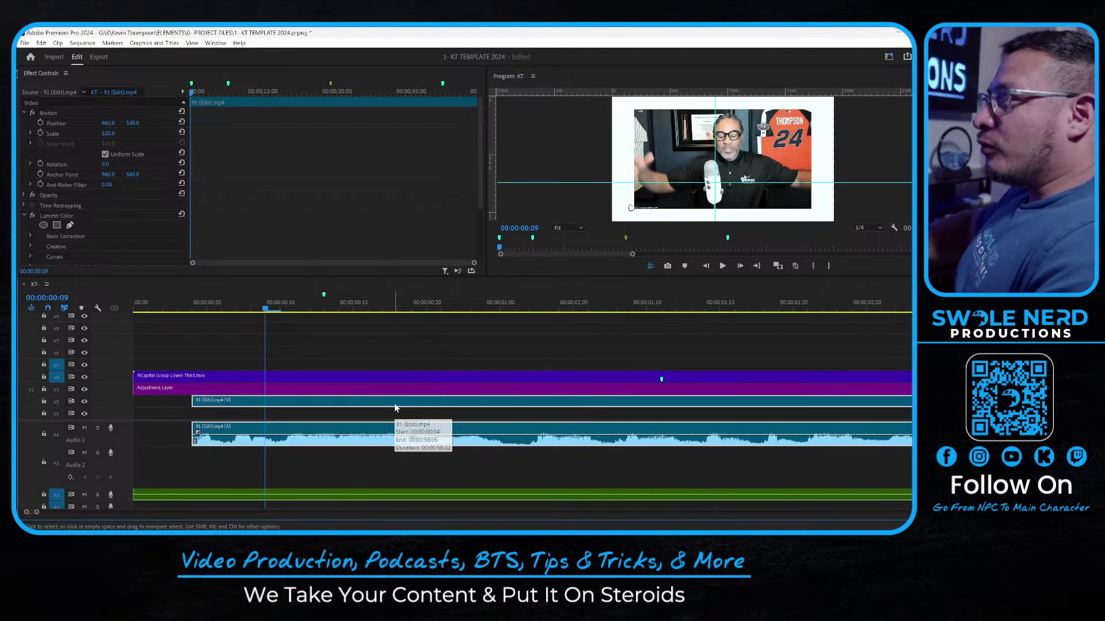
key("minus")
key("minus")
key("minus")
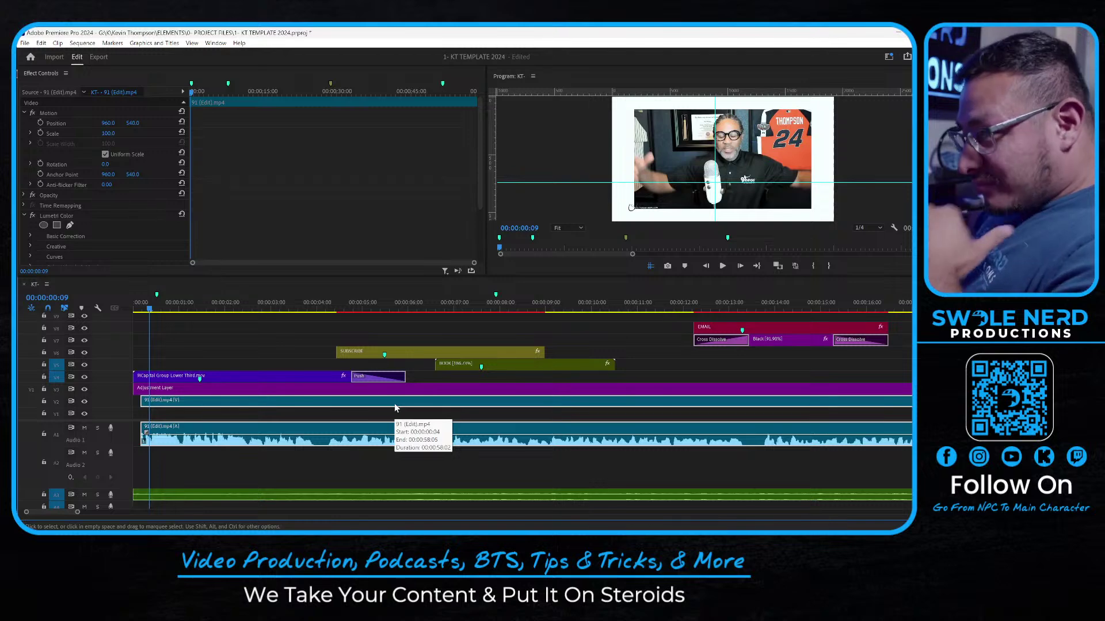
left_click_drag(138, 404, 133, 404)
Examine the clip and graphics layout across the whole sequence, from the opening section to the ending
key("minus")
key("minus")
key("minus")
key("minus")
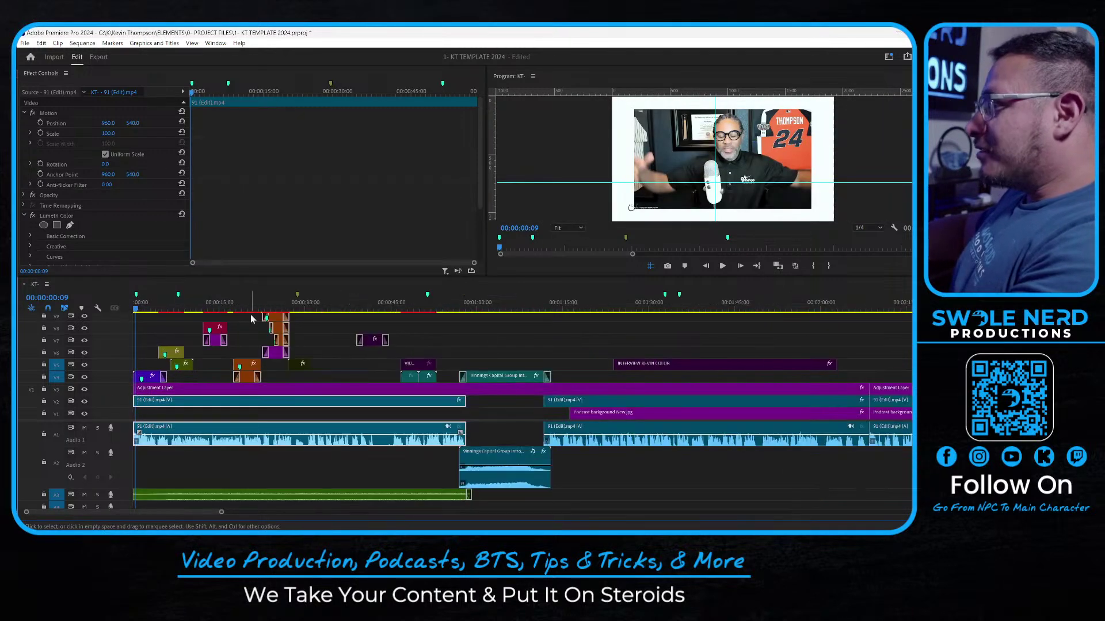
key("minus")
key("minus")
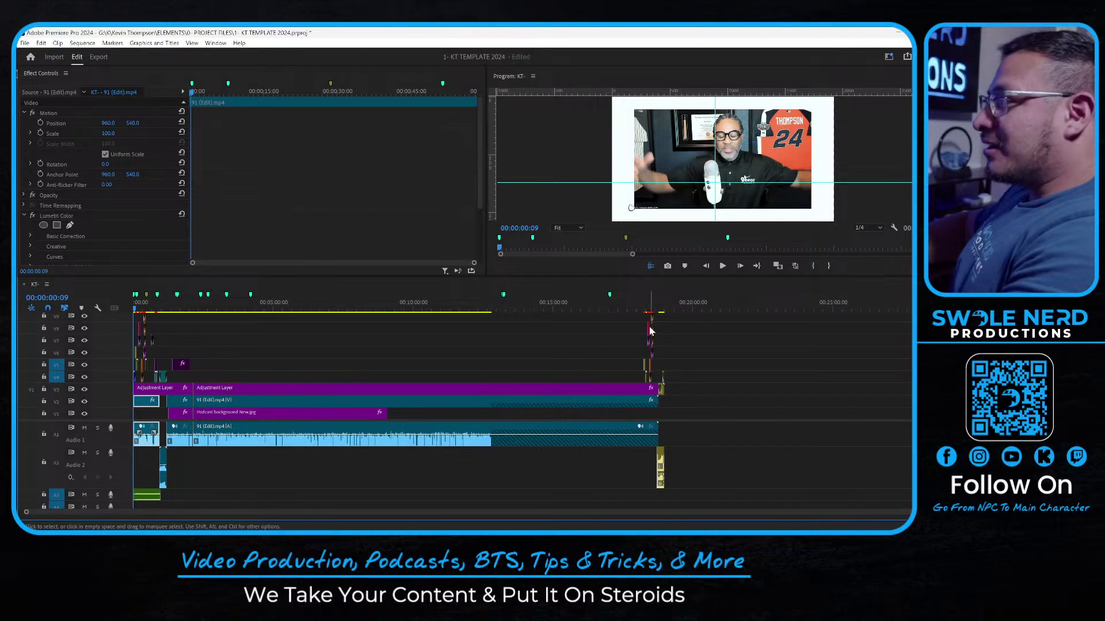
key("equal")
key("equal")
key("equal")
key("equal")
key("equal")
key("equal")
key("equal")
key("equal")
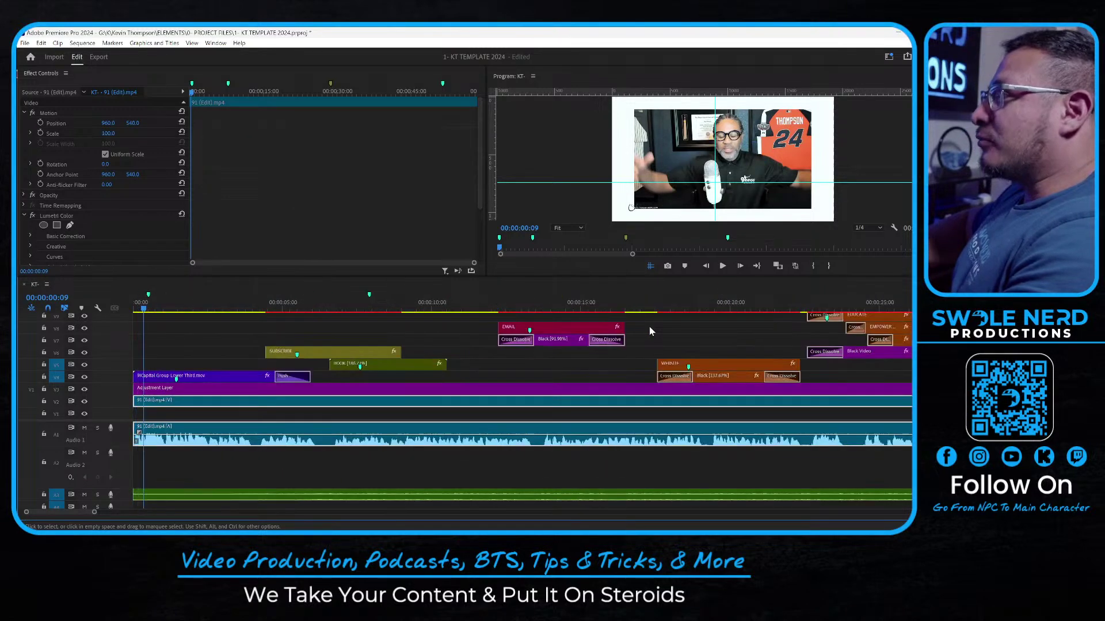
key("equal")
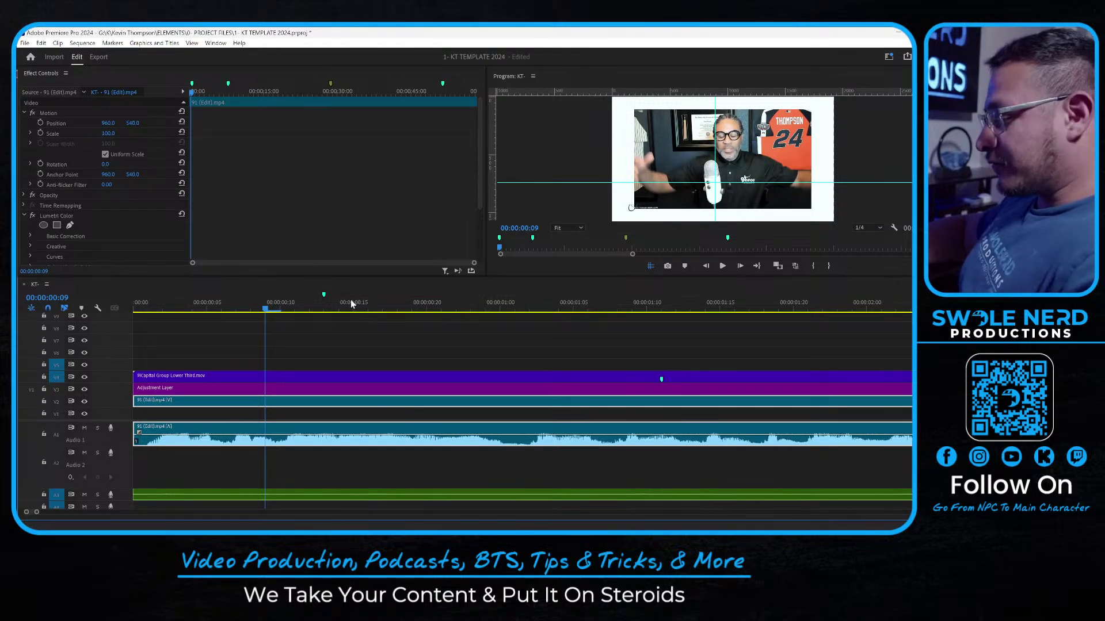
Play the opening from the sequence start and park the playhead at 00:00:02:22
key("Home")
key("space")
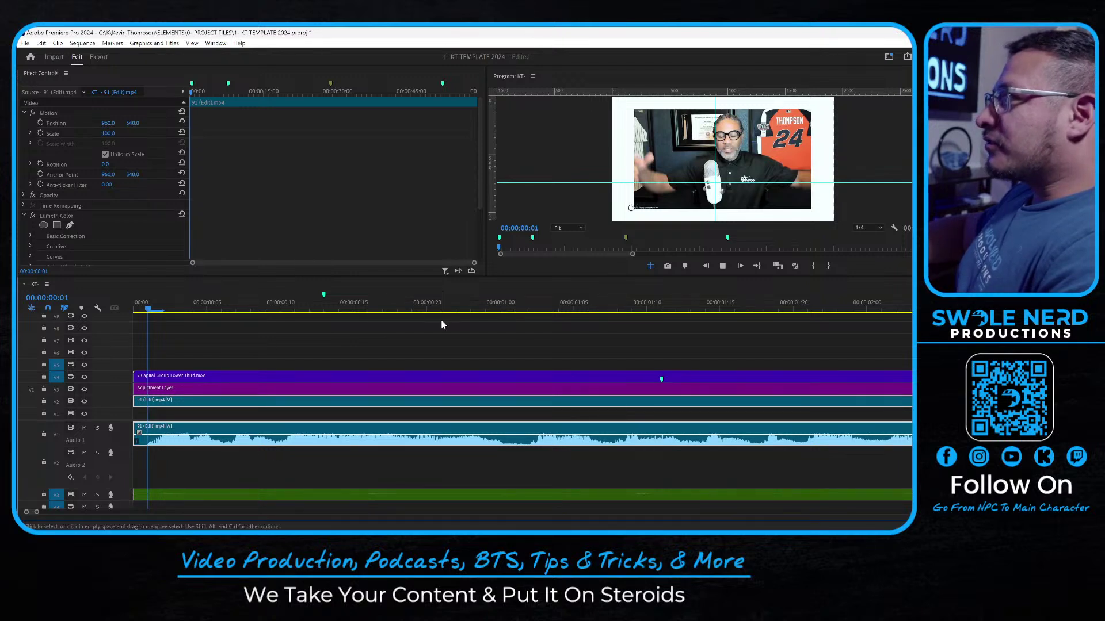
left_click(756, 169)
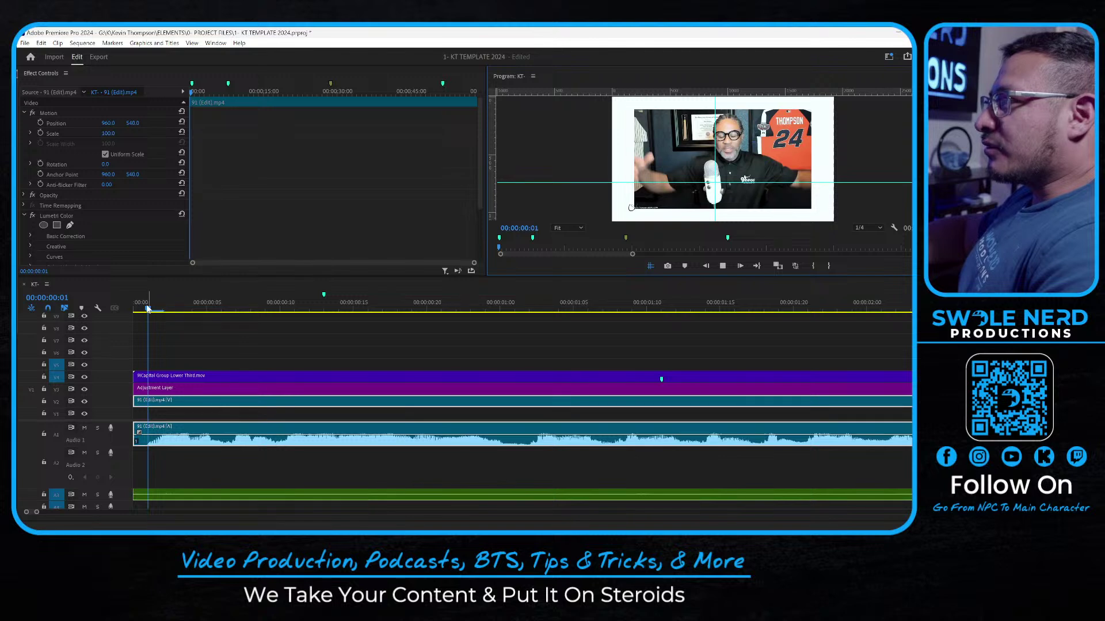
mouse_move(149, 309)
left_mouse_down()
mouse_move(163, 309)
mouse_move(148, 309)
left_mouse_up()
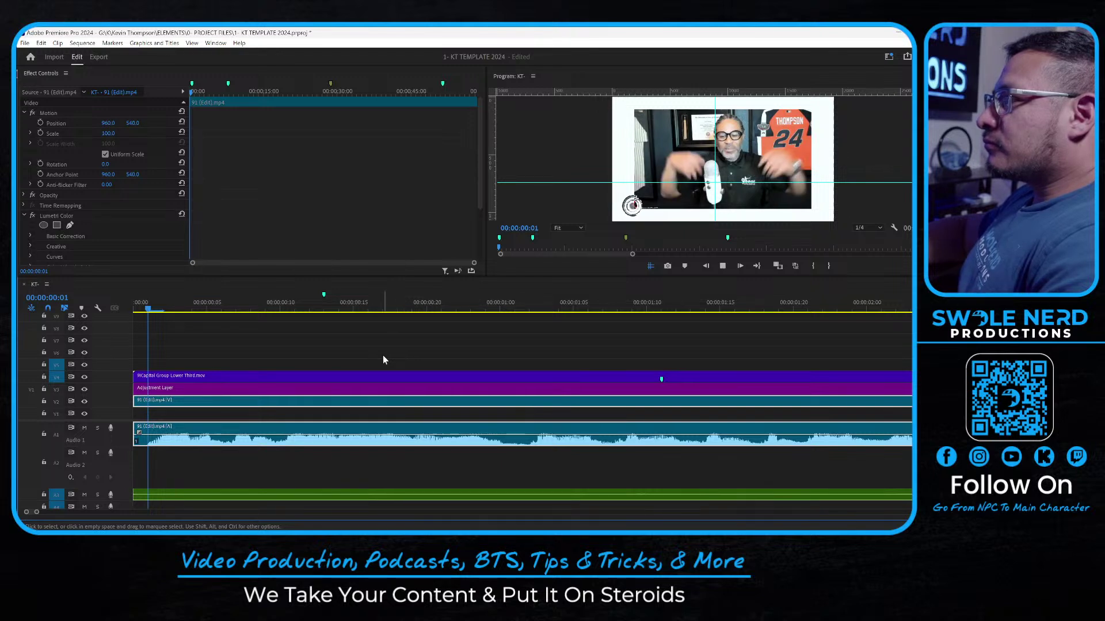
key("space")
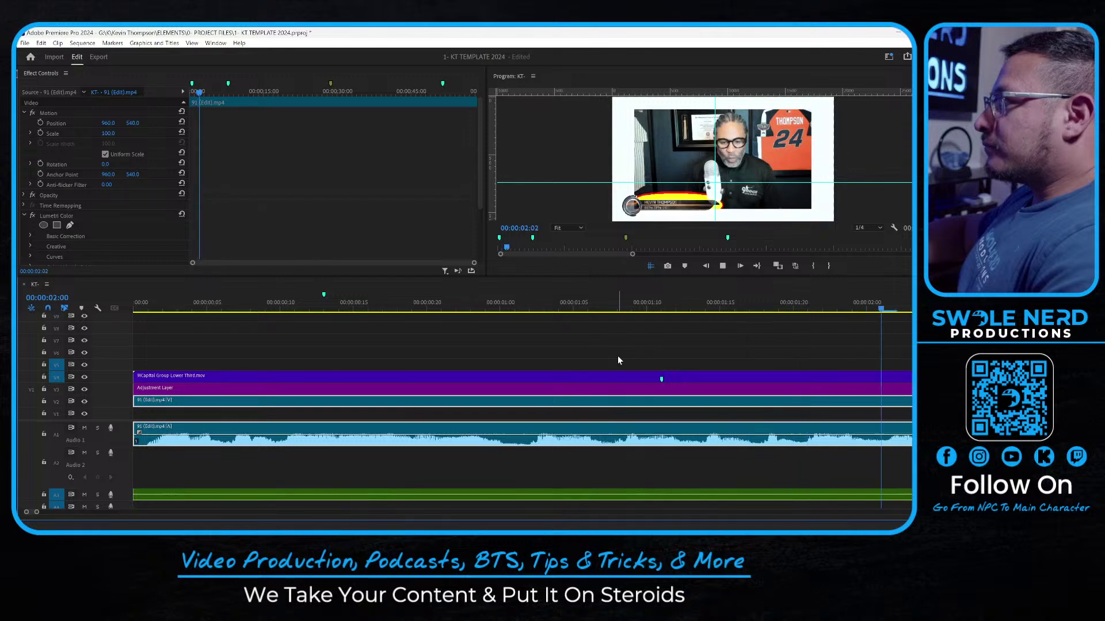
key("space")
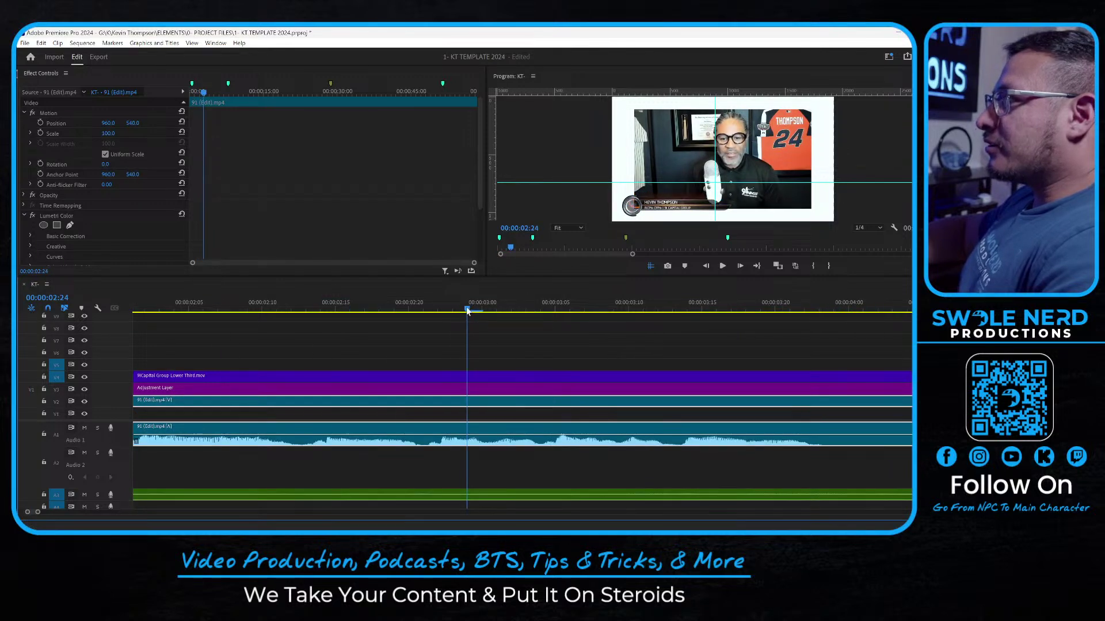
key("Left")
key("Left")
Move the SUBSCRIBE graphic together with the green clip below it earlier, aligning SUBSCRIBE's marker with the playhead at 00:00:02:22
key("minus")
key("minus")
key("minus")
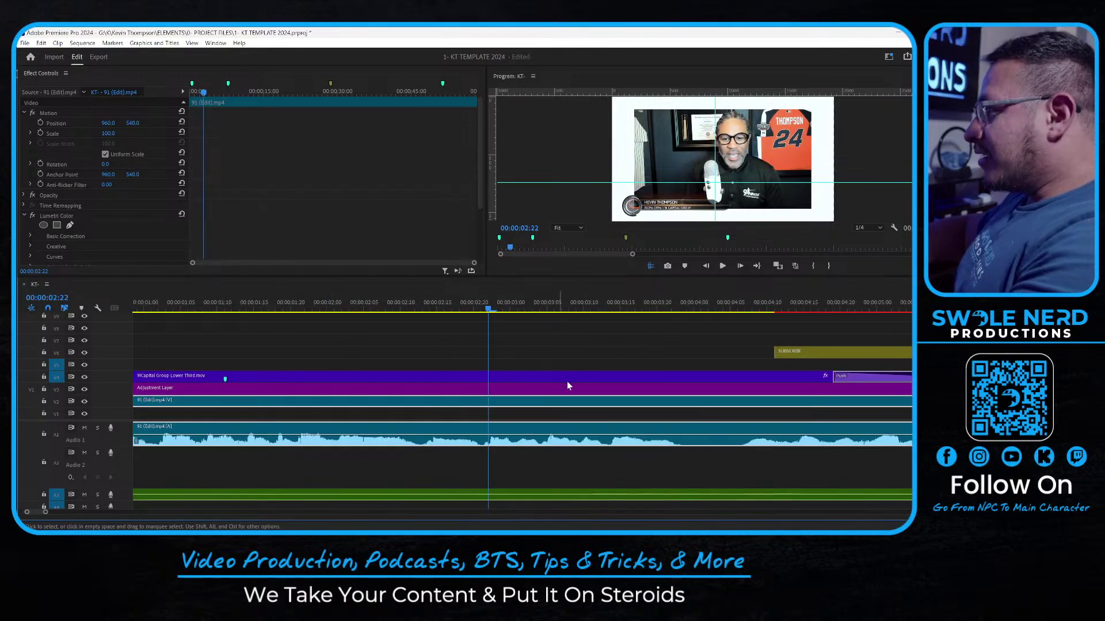
left_click(413, 354)
left_click(468, 363, "shift")
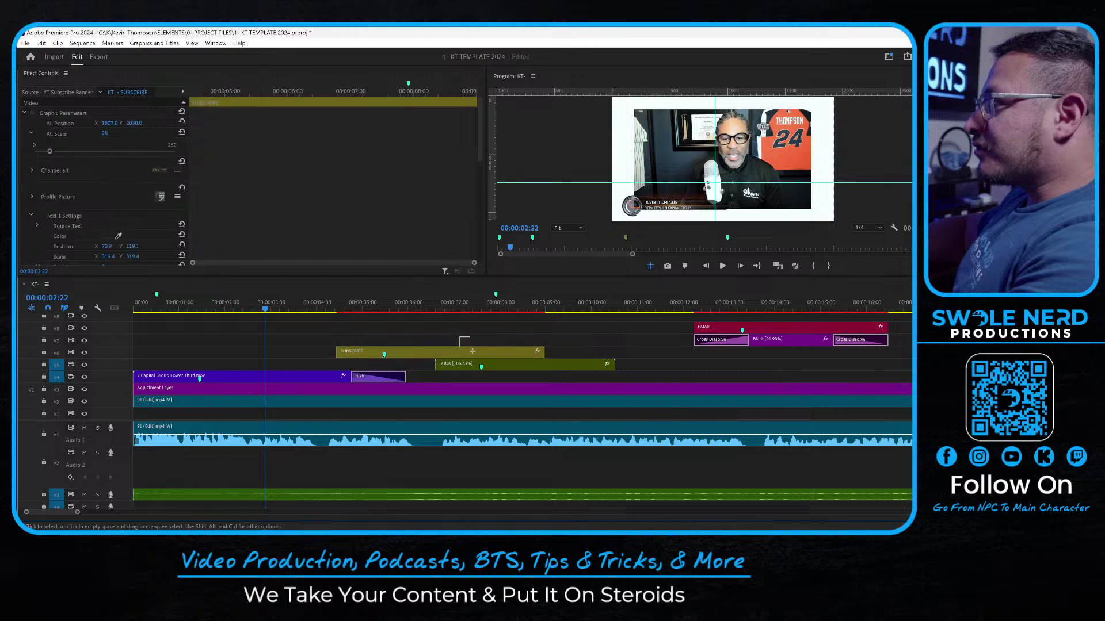
left_click_drag(454, 357, 326, 356)
key("equal")
key("equal")
key("equal")
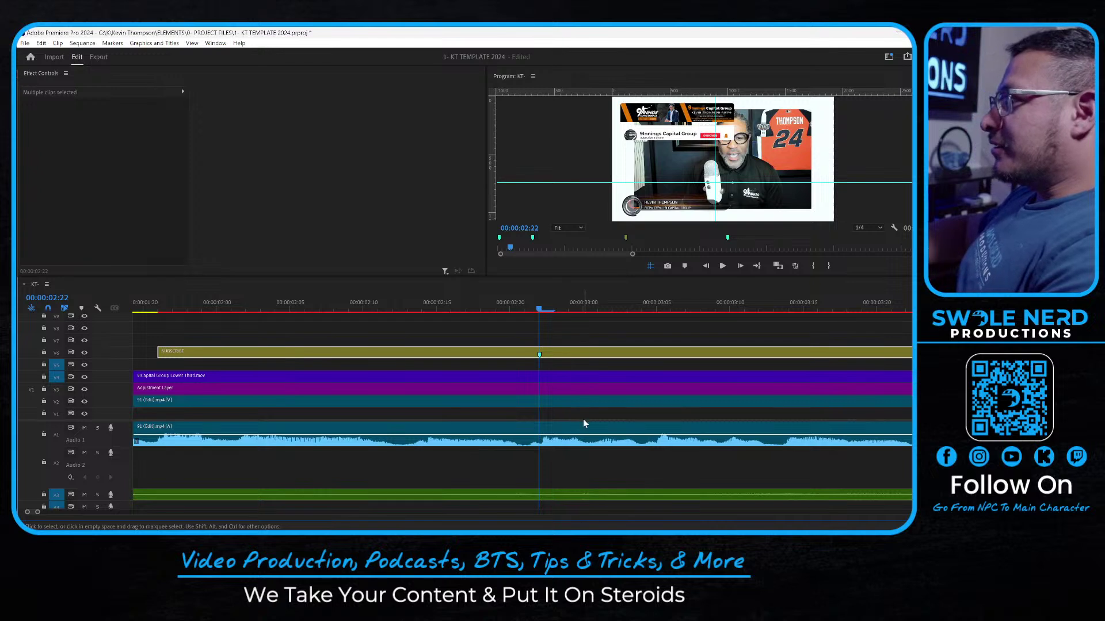
Select the 91 (Edit).mp4 video clip and set its scale to 125 so the footage fills the frame
left_click(585, 402)
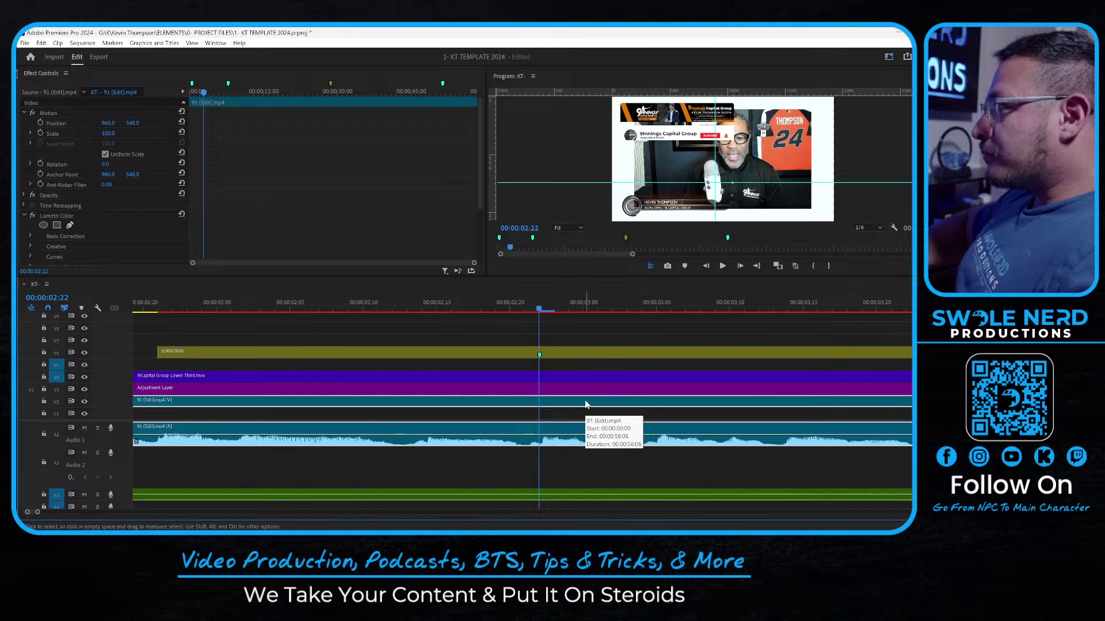
left_click(556, 351)
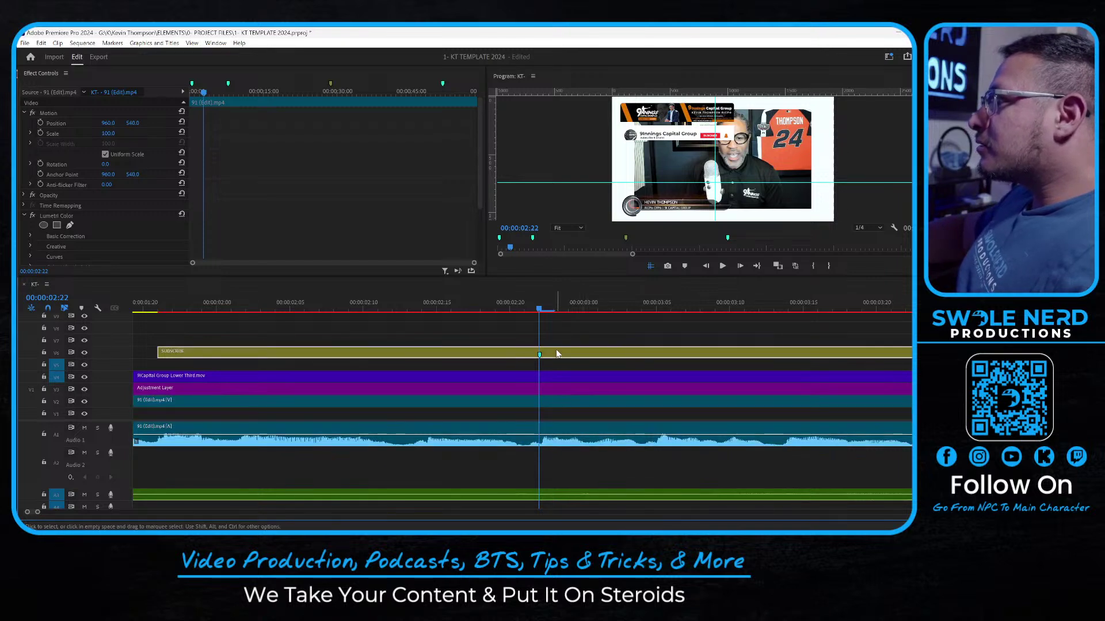
left_click(557, 401)
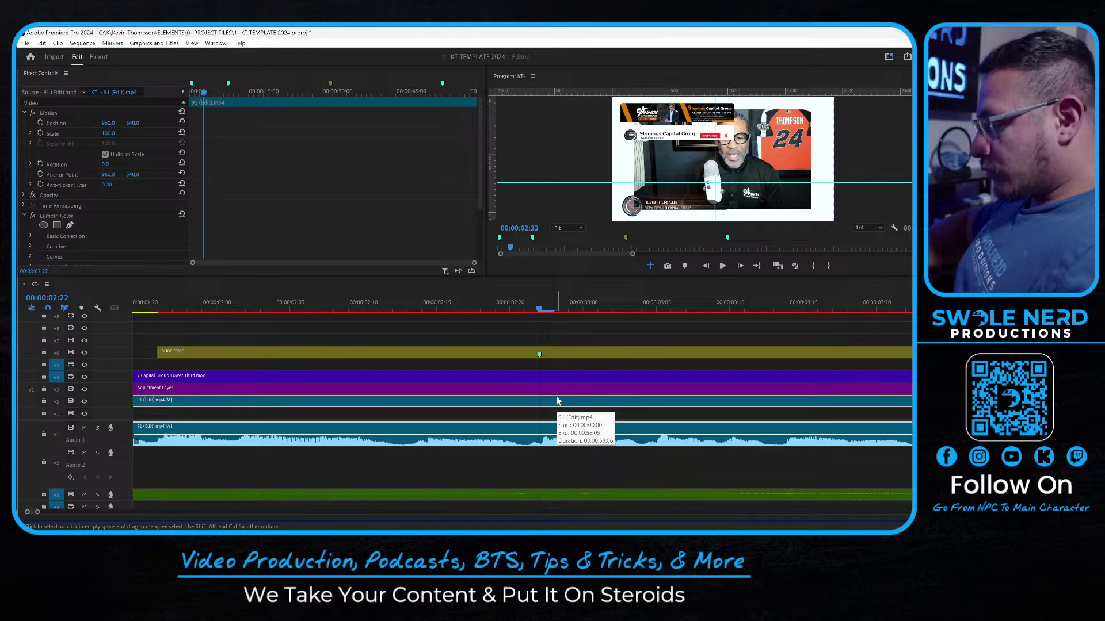
left_click(658, 349)
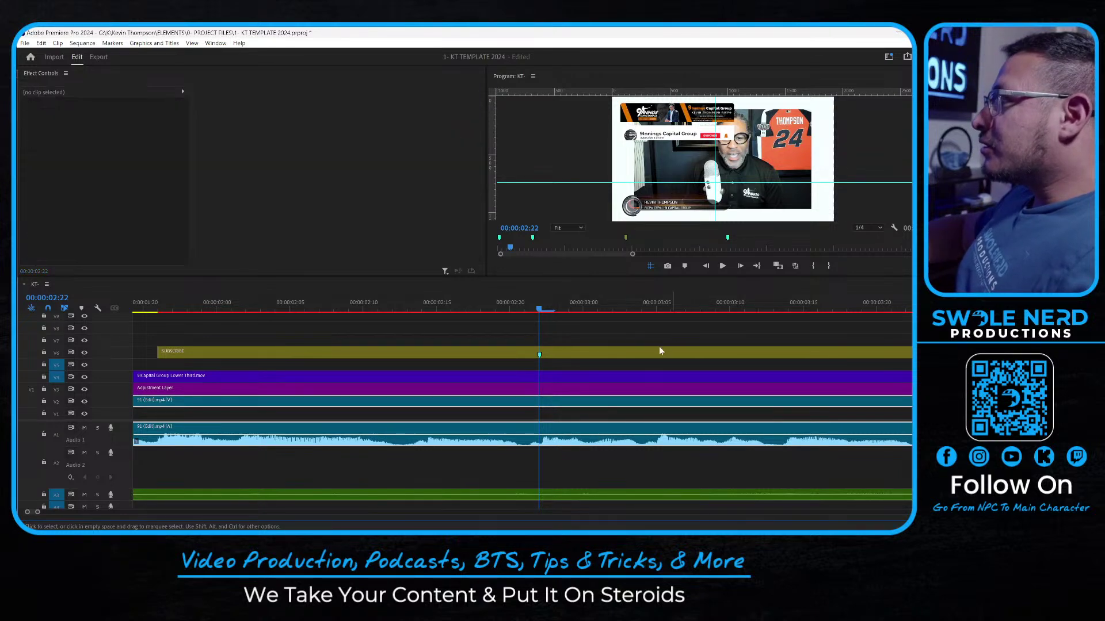
left_click(622, 402)
left_click(793, 166)
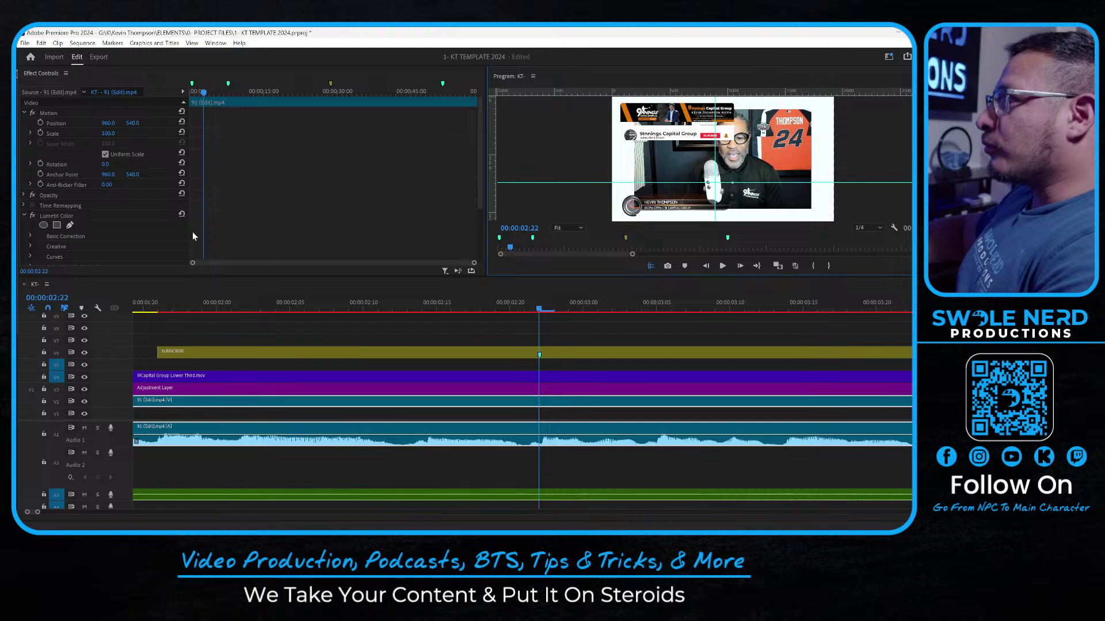
left_click_drag(106, 133, 121, 133)
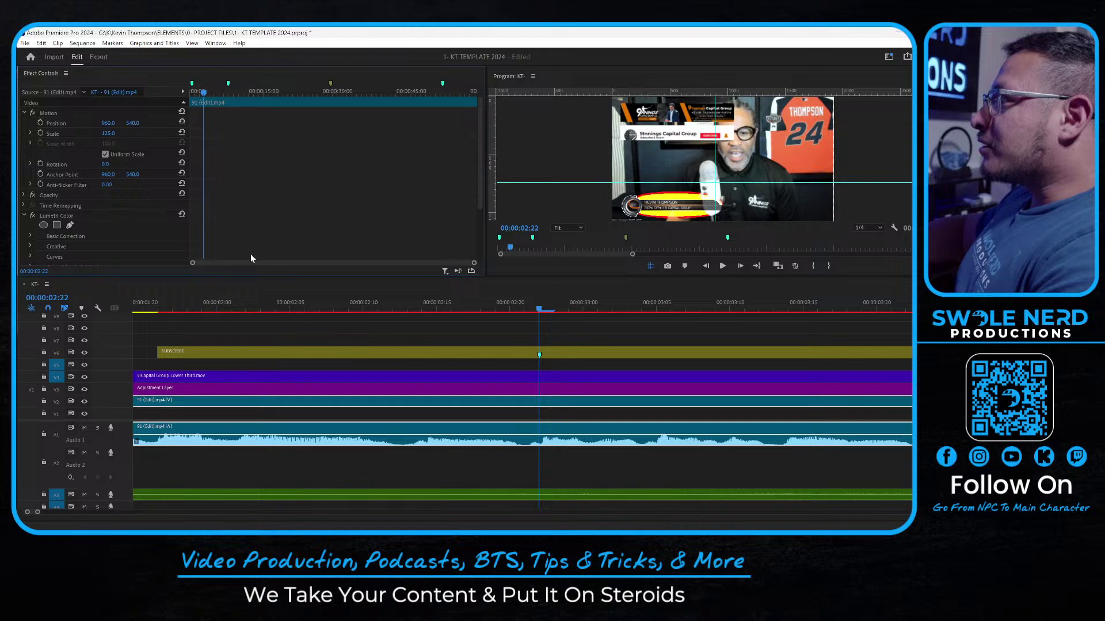
Play the opening from 00:00:02:09 to check the timing of the lower third and SUBSCRIBE graphics against the speech
left_click(366, 340)
key("minus")
key("minus")
key("minus")
key("minus")
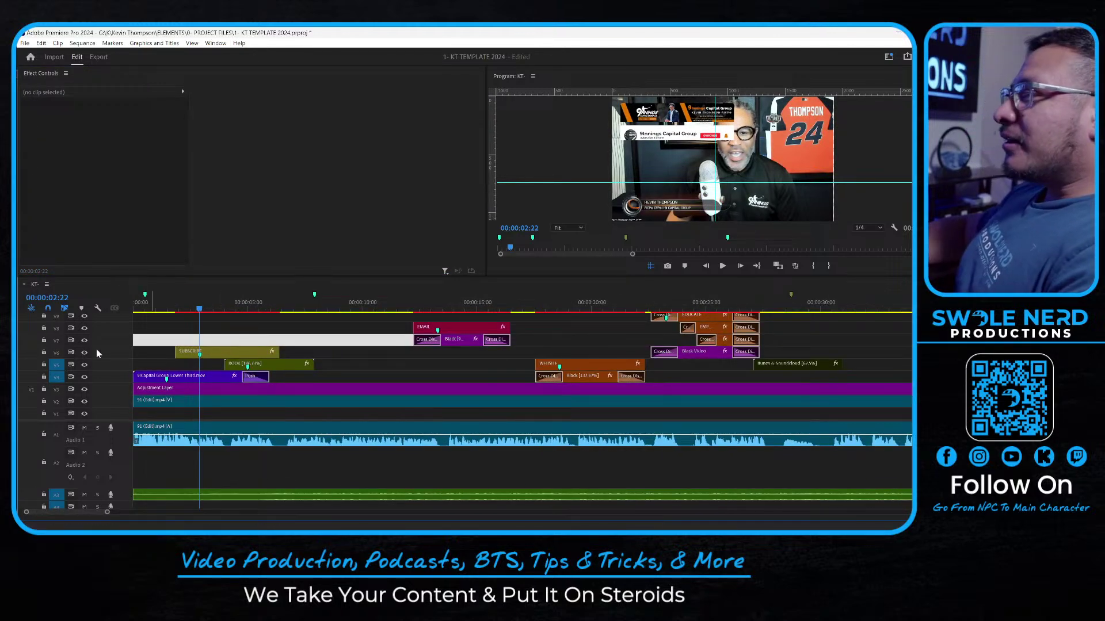
left_click(188, 302)
key("equal")
key("equal")
key("equal")
key("equal")
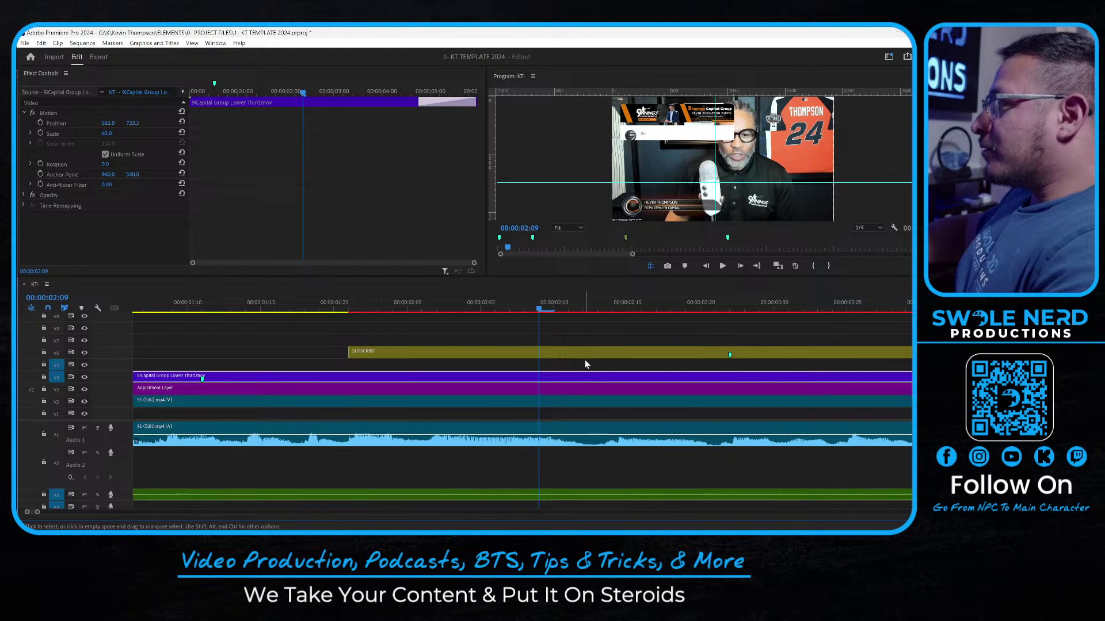
key("space")
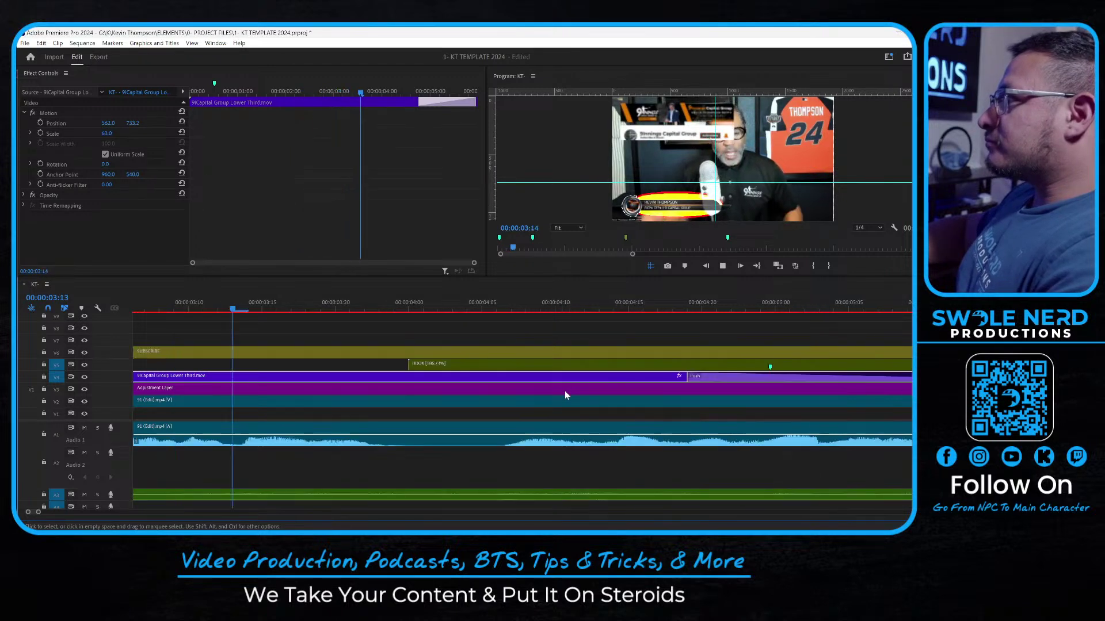
key("minus")
key("minus")
key("minus")
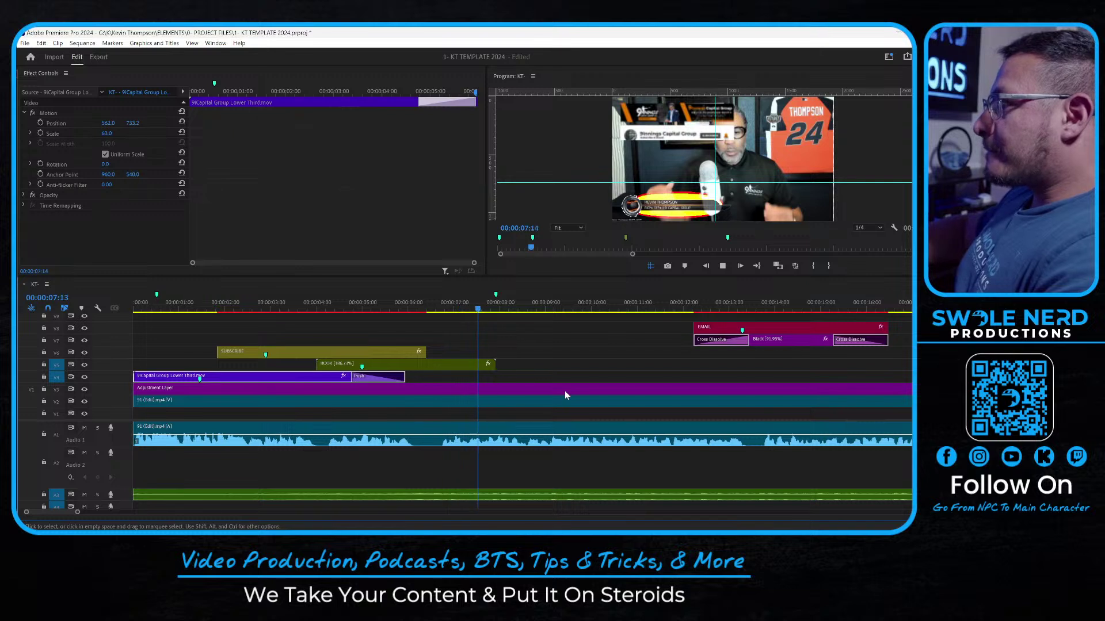
Play from 00:00:06:07 to 00:00:08:19, then move SUBSCRIBE and BOOK later together, aligning SUBSCRIBE's marker with the playhead
left_click(430, 364)
left_click(421, 306)
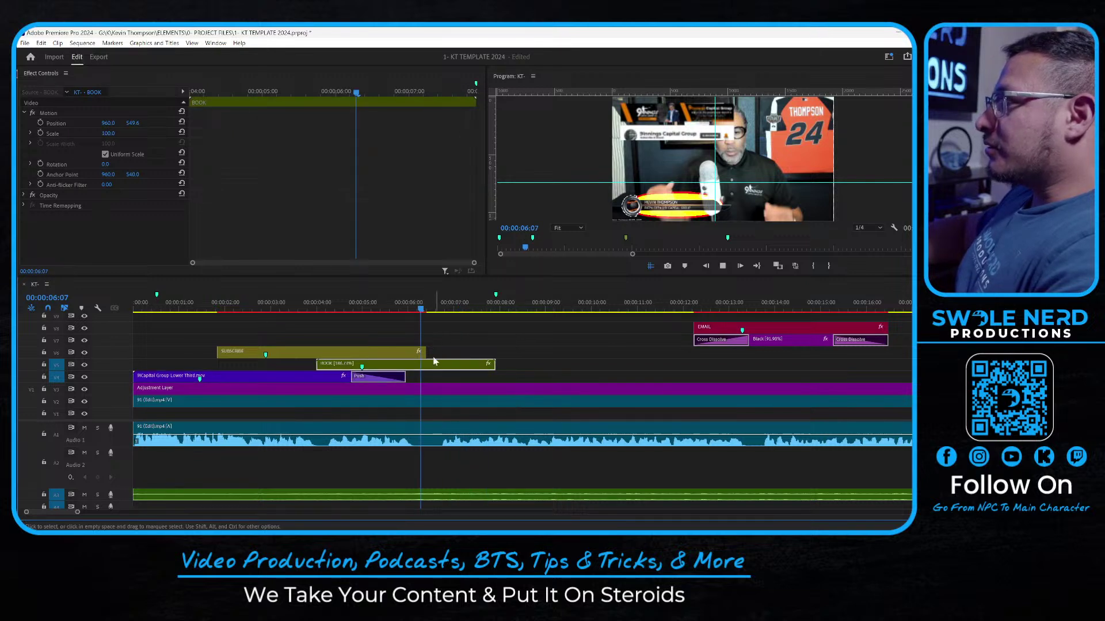
key("space")
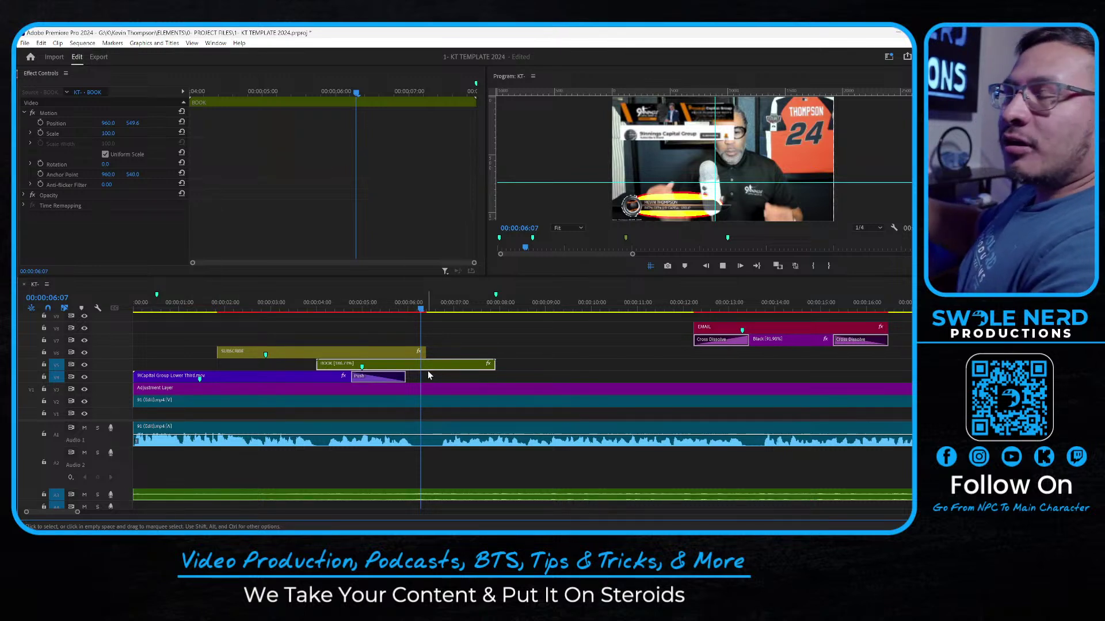
key("space")
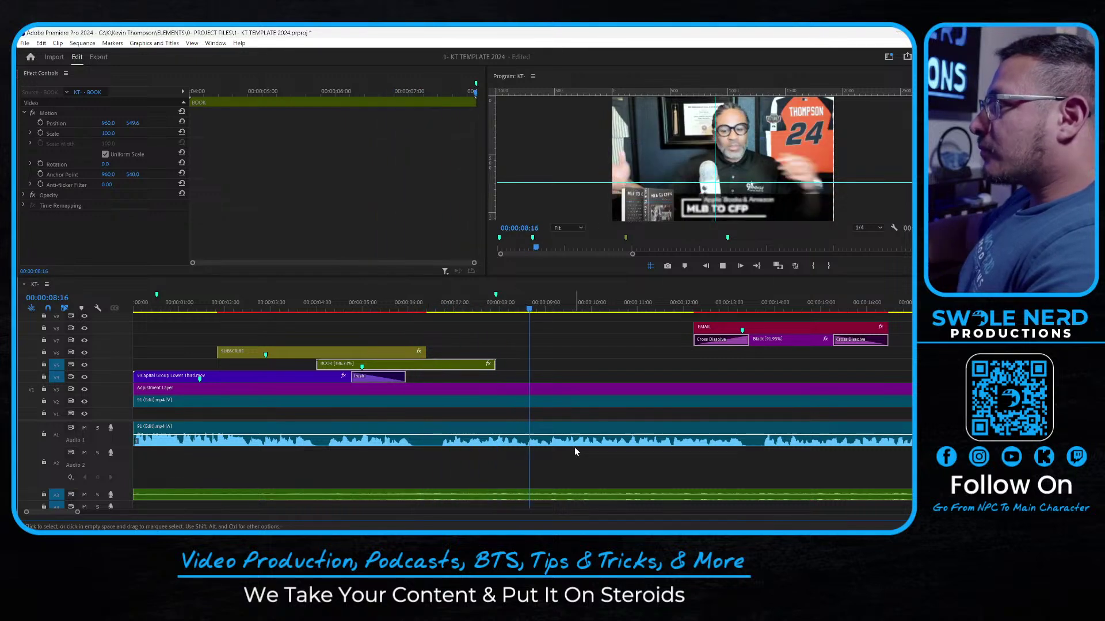
left_click(553, 494)
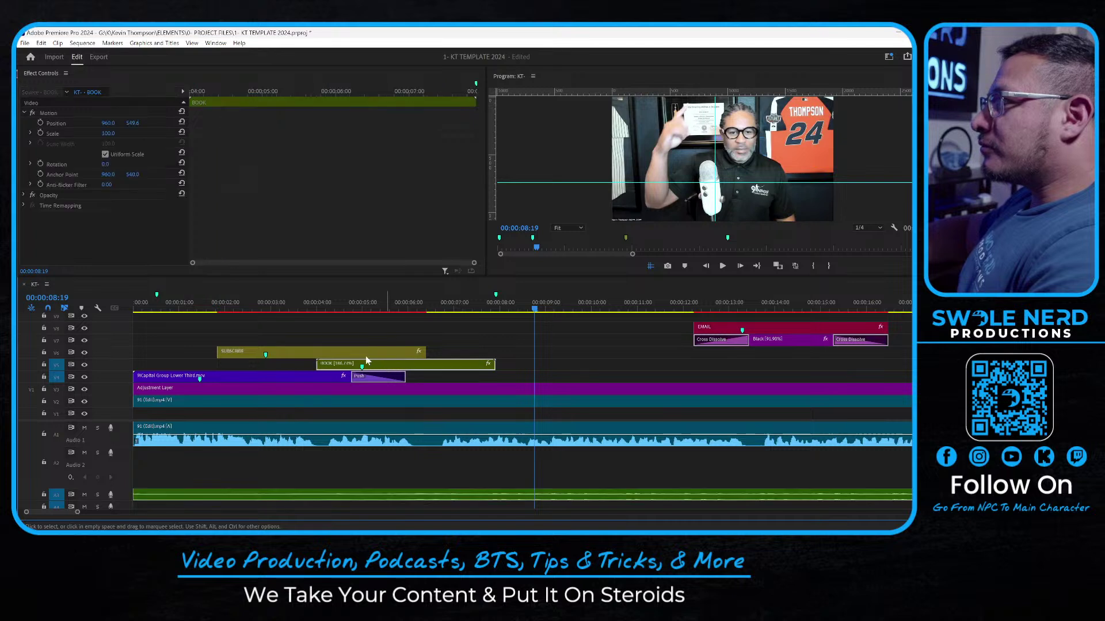
left_click_drag(468, 376, 546, 371)
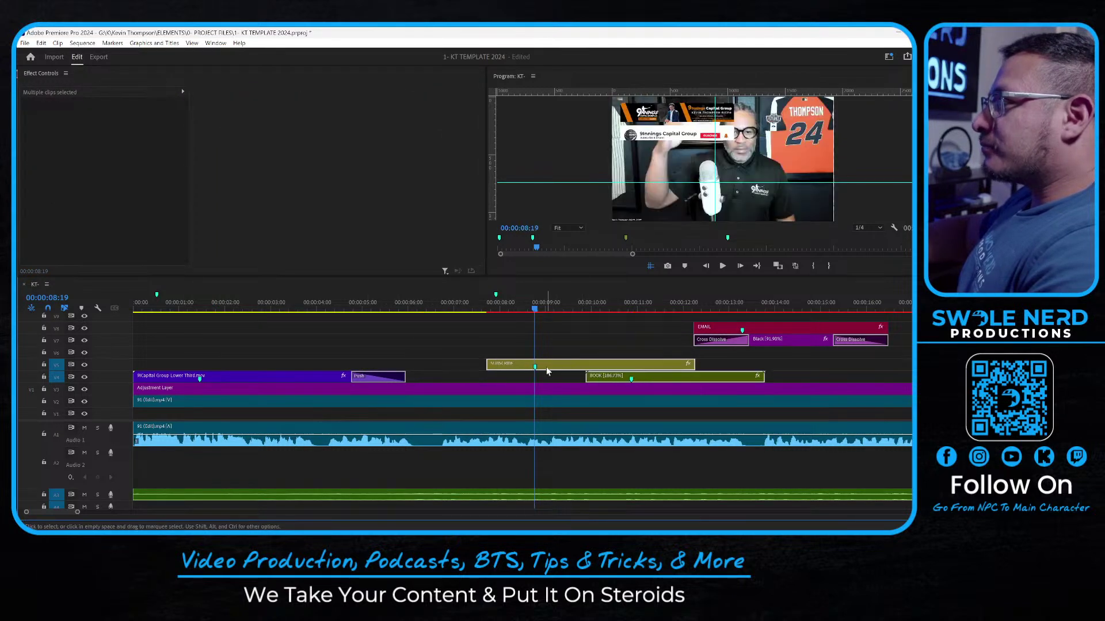
key("minus")
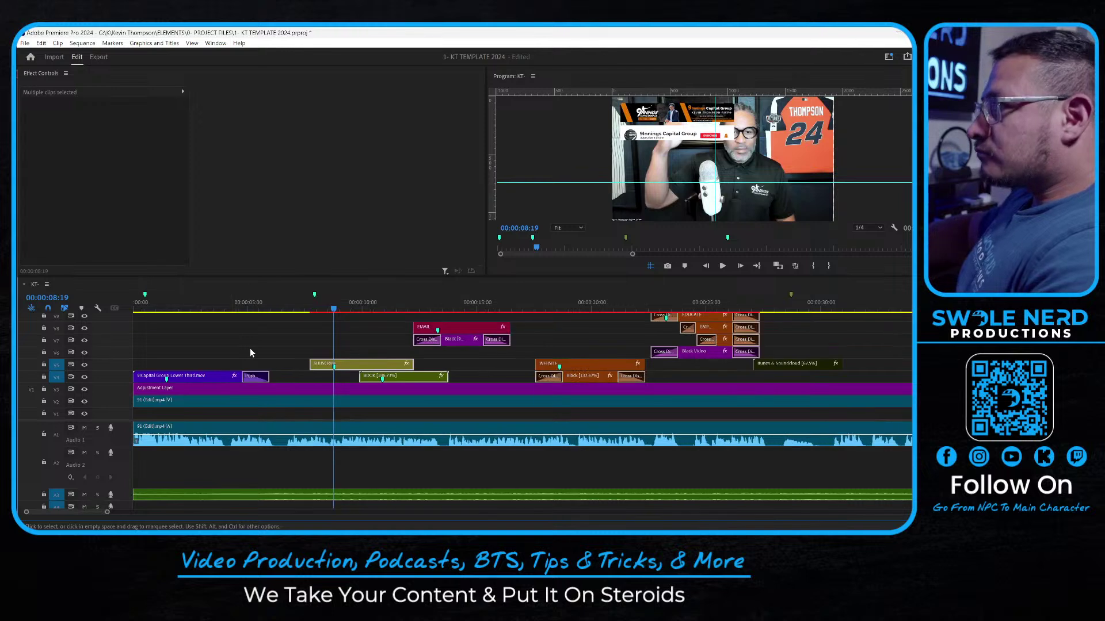
Move the Capital Group Lower Third.mov clip later, aligning its marker with the playhead at 00:00:04:07
left_click(189, 375)
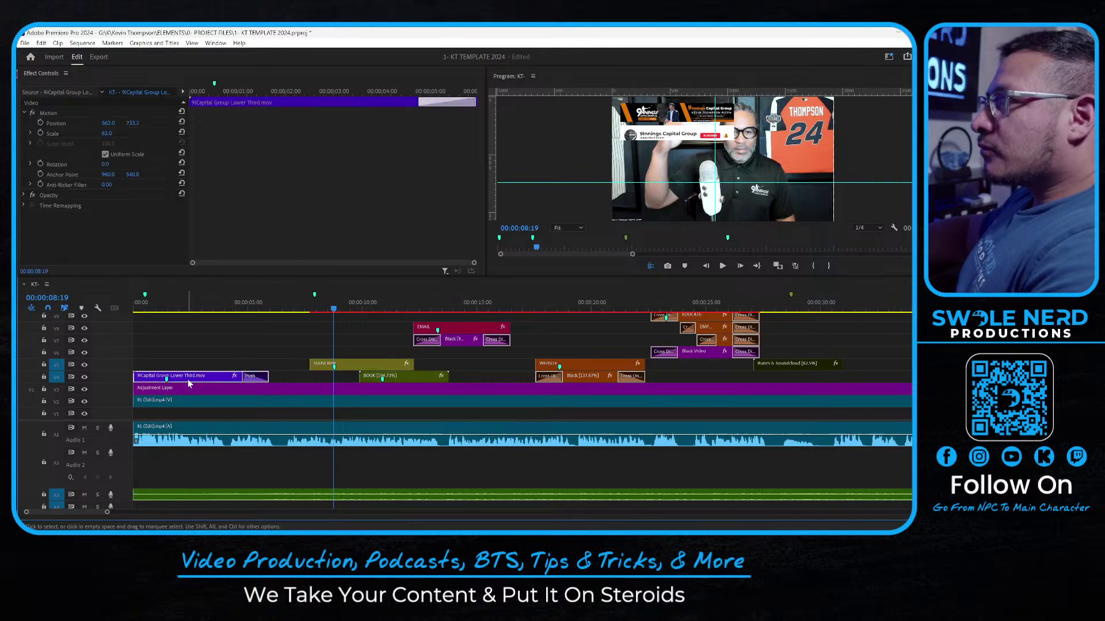
left_click_drag(301, 354, 374, 369)
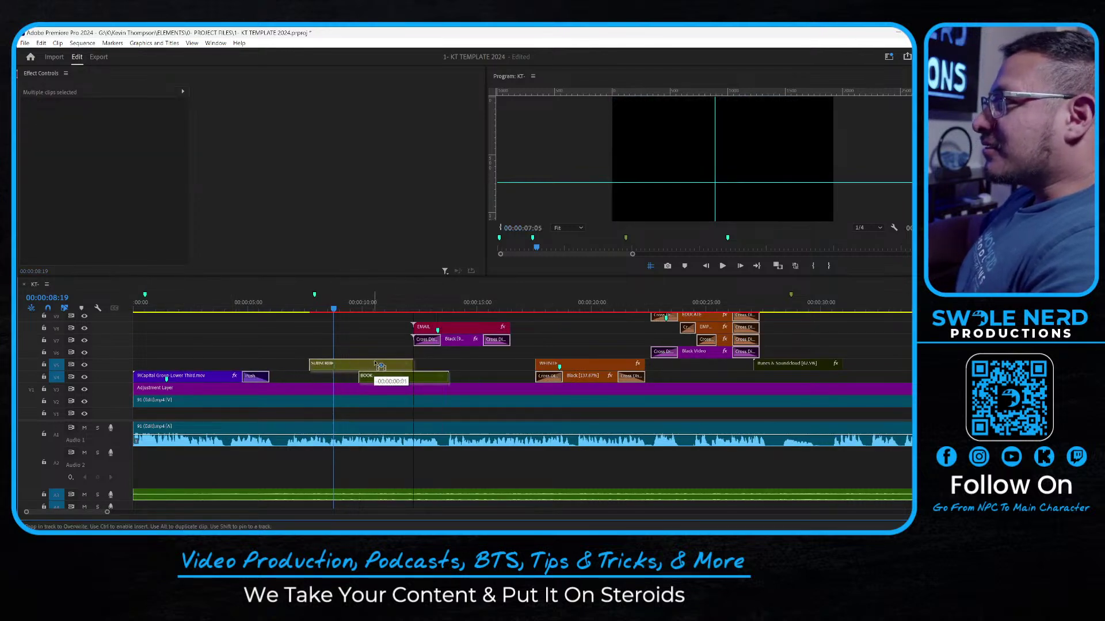
left_click(222, 373)
left_click(233, 303)
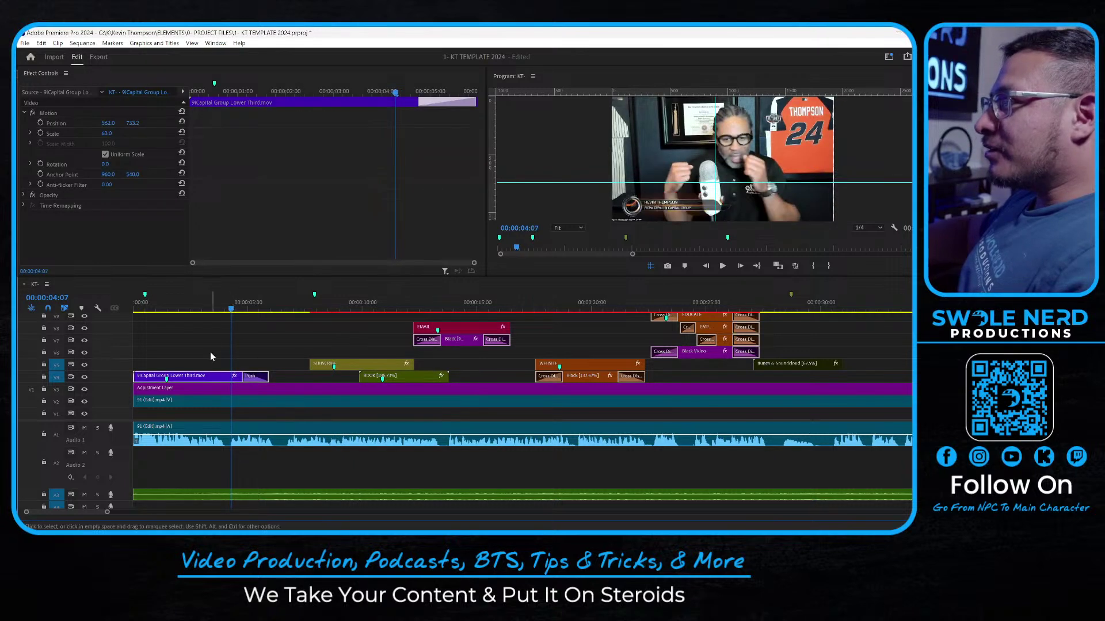
left_click_drag(204, 377, 271, 383)
key("=")
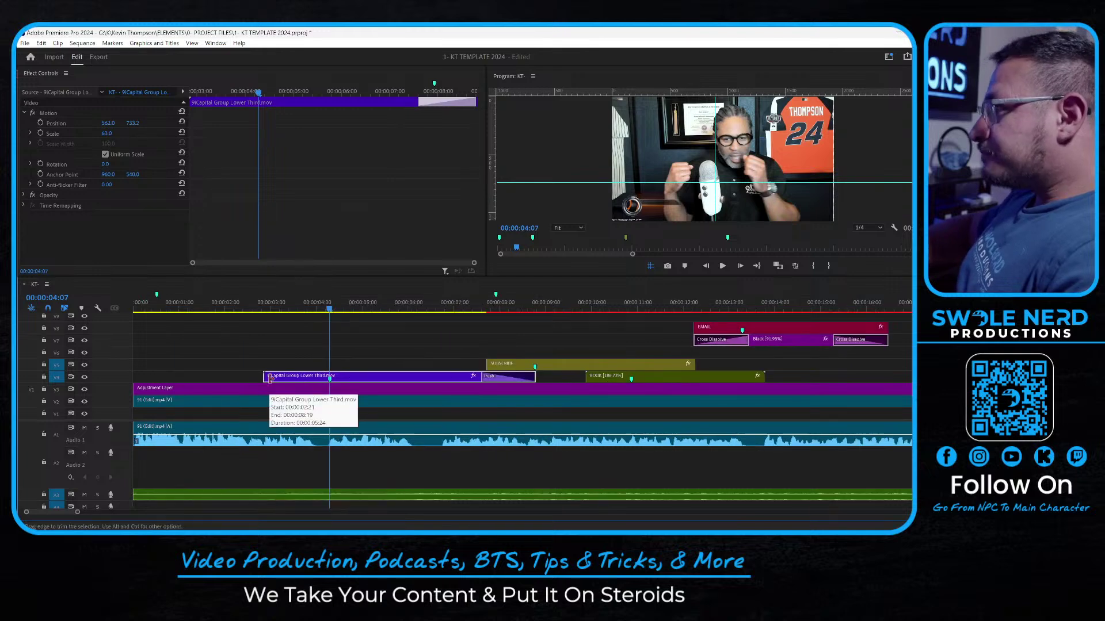
Play the section around the lower third's start to check its timing against the speech
left_click(264, 308)
key("space")
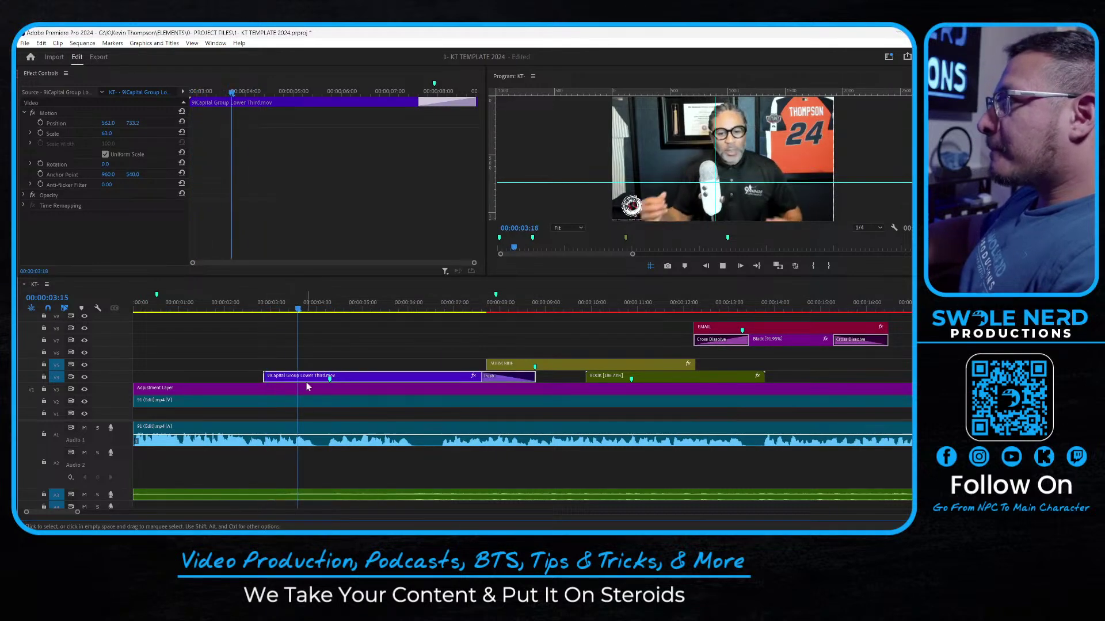
key("space")
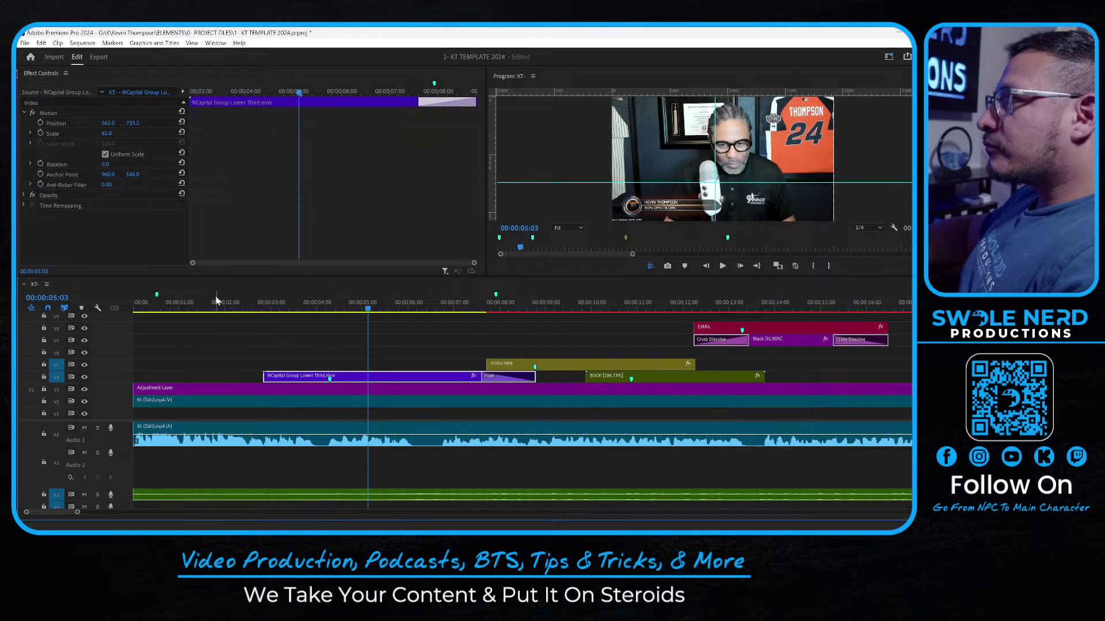
left_click(295, 495)
key("space")
key("space")
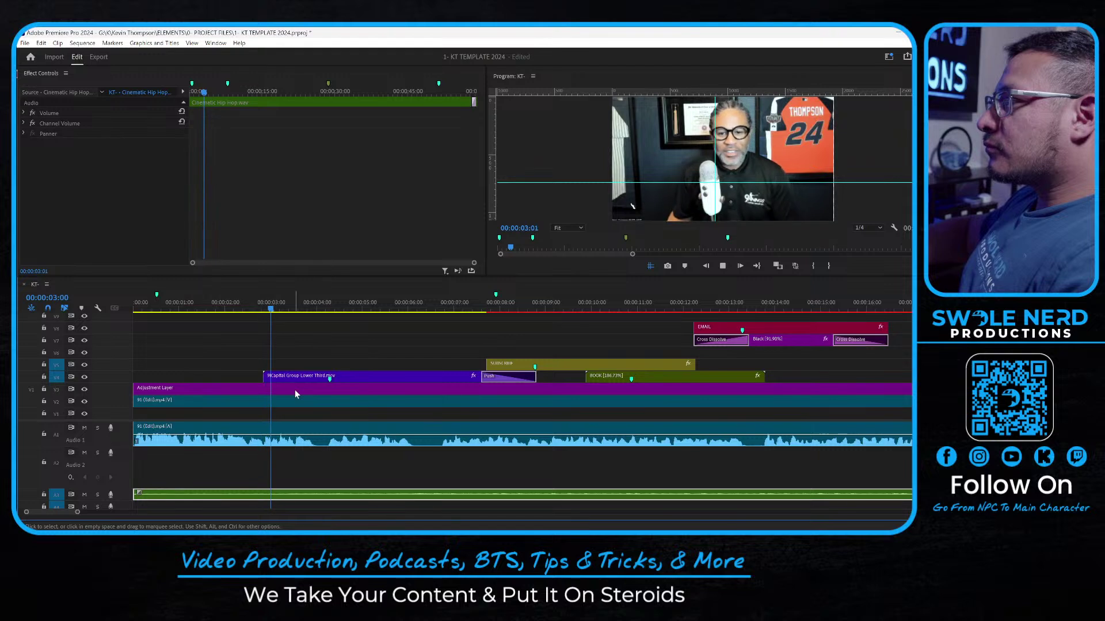
left_click(287, 377)
key("=")
key("=")
key("=")
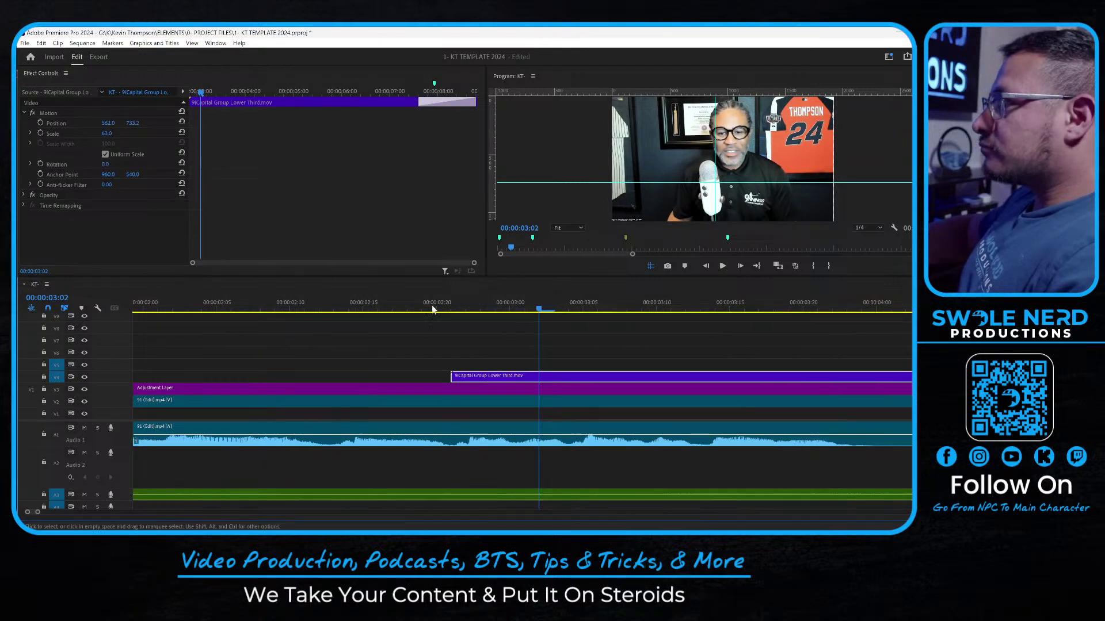
Park the playhead at 00:00:02:21 and move the lower third clip earlier until its marker aligns with it
left_click(263, 308)
key("space")
key("space")
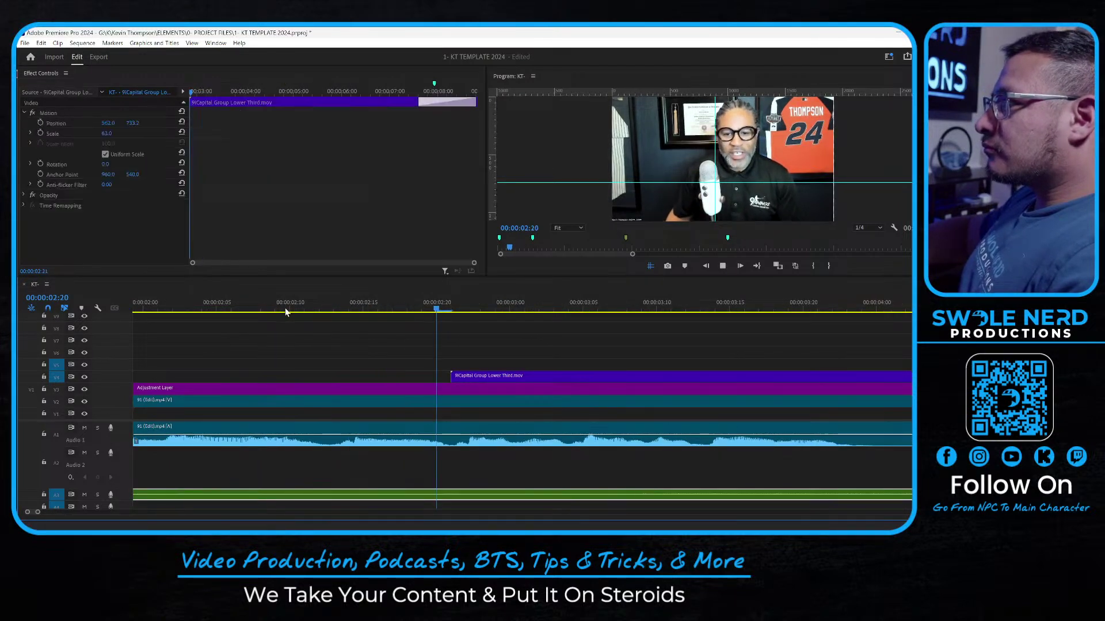
left_click_drag(540, 375, 275, 375)
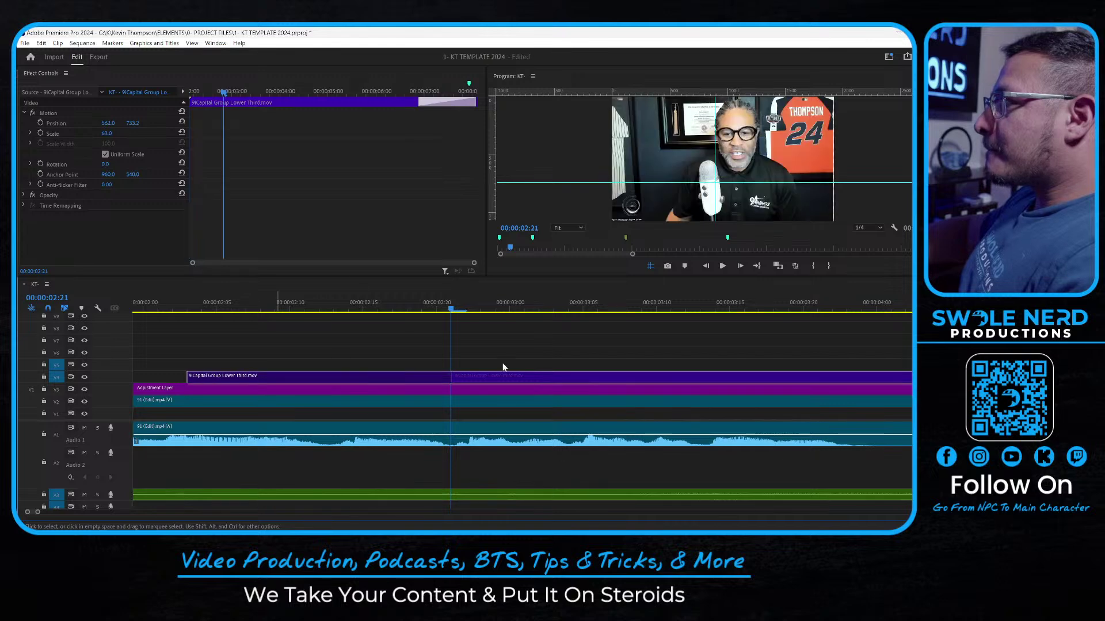
mouse_move(550, 376)
left_mouse_down()
mouse_move(345, 378)
mouse_move(536, 376)
mouse_move(518, 377)
mouse_move(527, 378)
left_mouse_up()
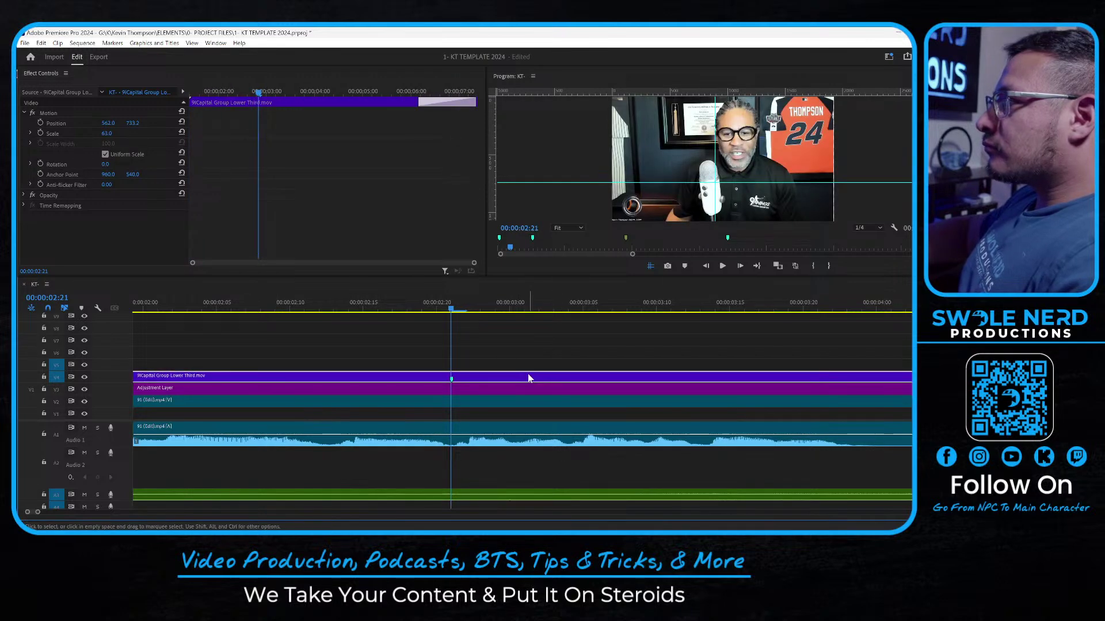
Play the sequence to 00:00:15:21 and move the EMAIL graphic with its black clip later, aligning EMAIL's marker with the playhead
key("backslash")
key("space")
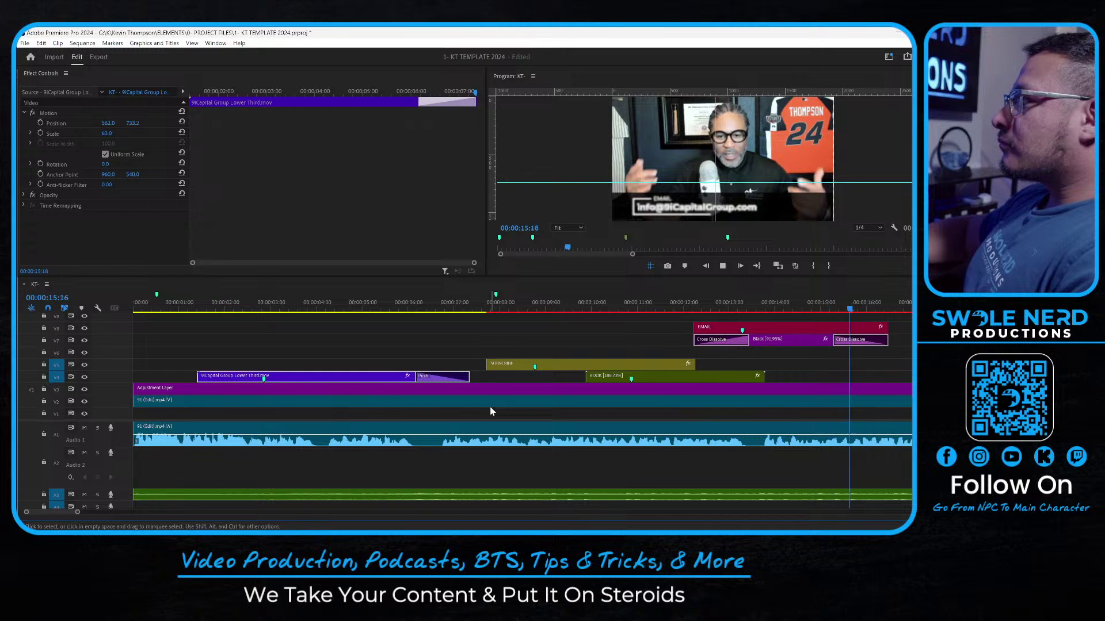
key("space")
scroll(490, 410, "down", 5)
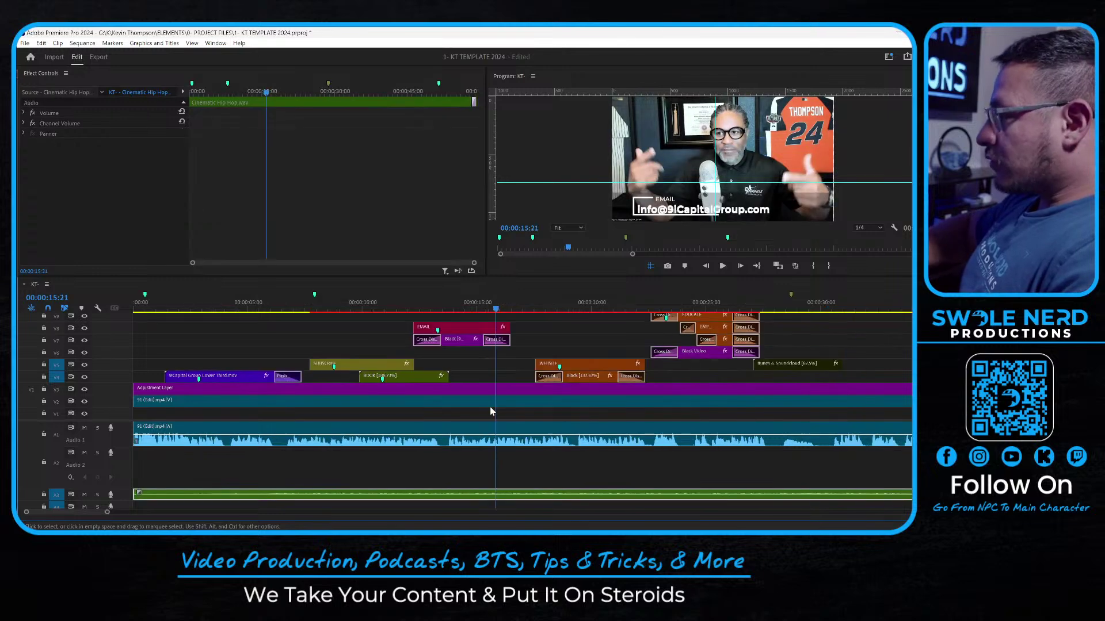
left_click(453, 340)
left_click_drag(454, 340, 578, 338)
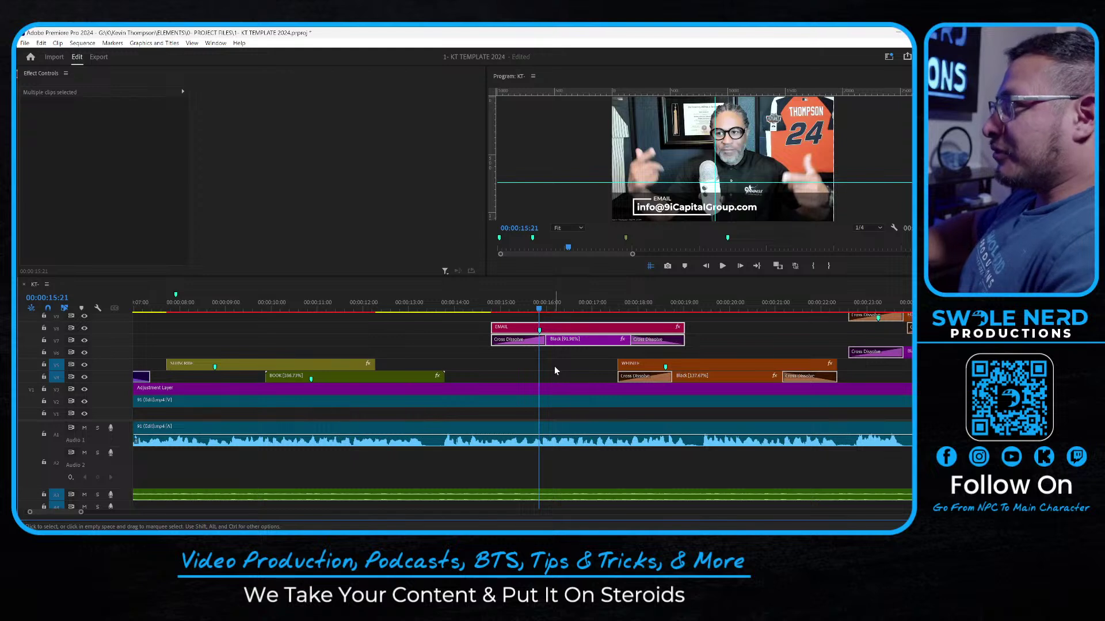
Play on to 00:00:20:09 and move the WEBSITE graphic with its black clip later, aligning WEBSITE's marker with the playhead
key("space")
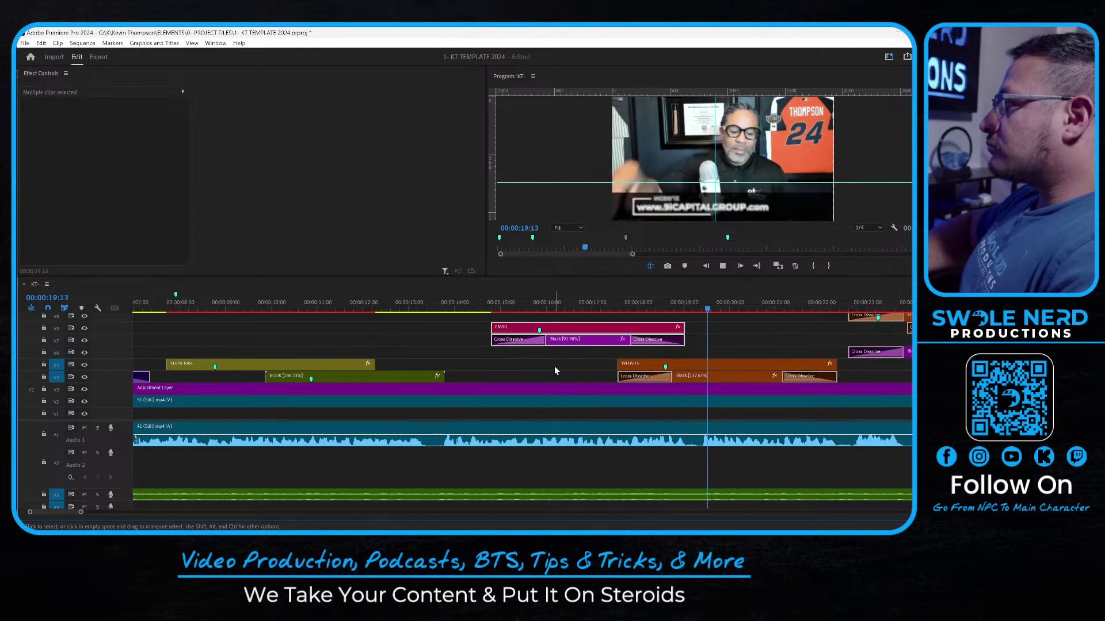
key("space")
scroll(554, 368, "right", 4)
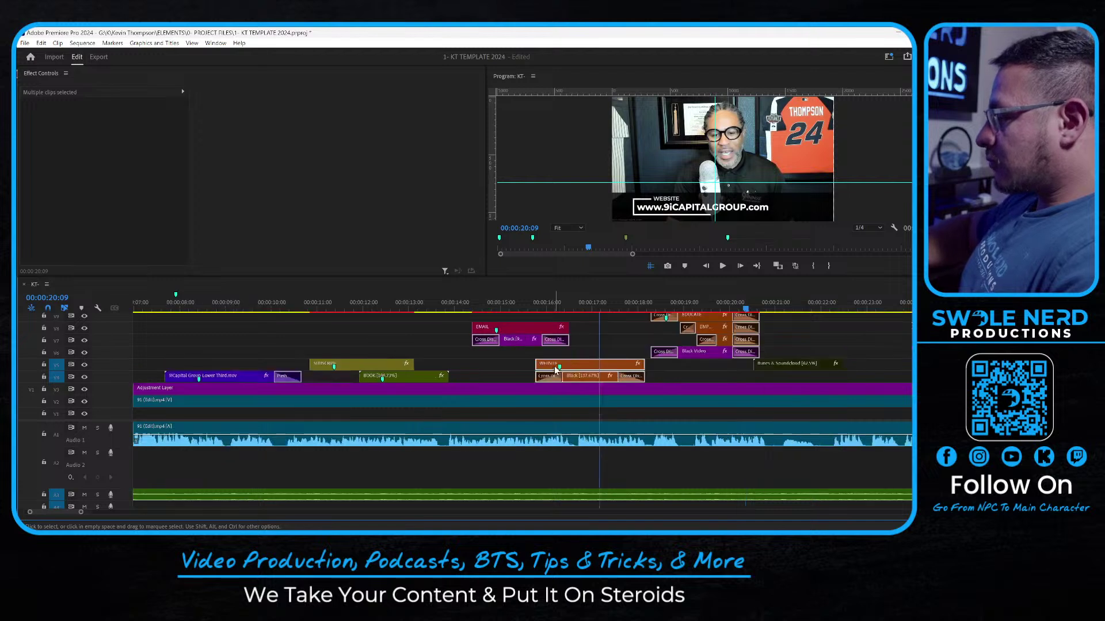
left_click_drag(554, 370, 583, 361)
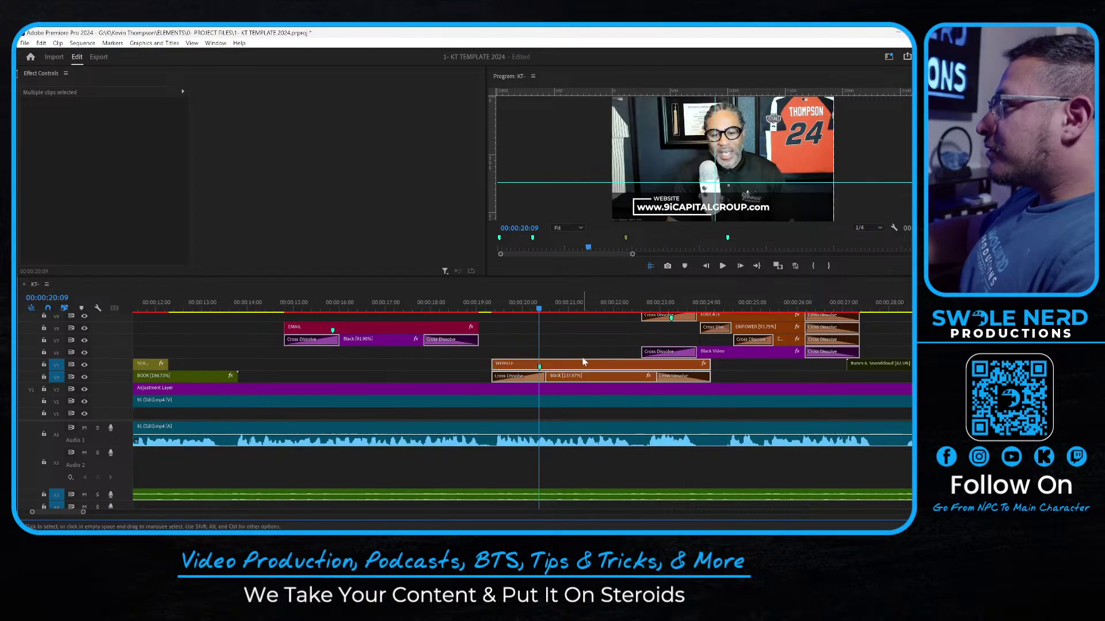
Play on to 00:00:24:14 and move the EDUCATE, EMPOWER and ENGAGE graphics with their Black Video later, aligning EDUCATE's marker with the playhead
key("space")
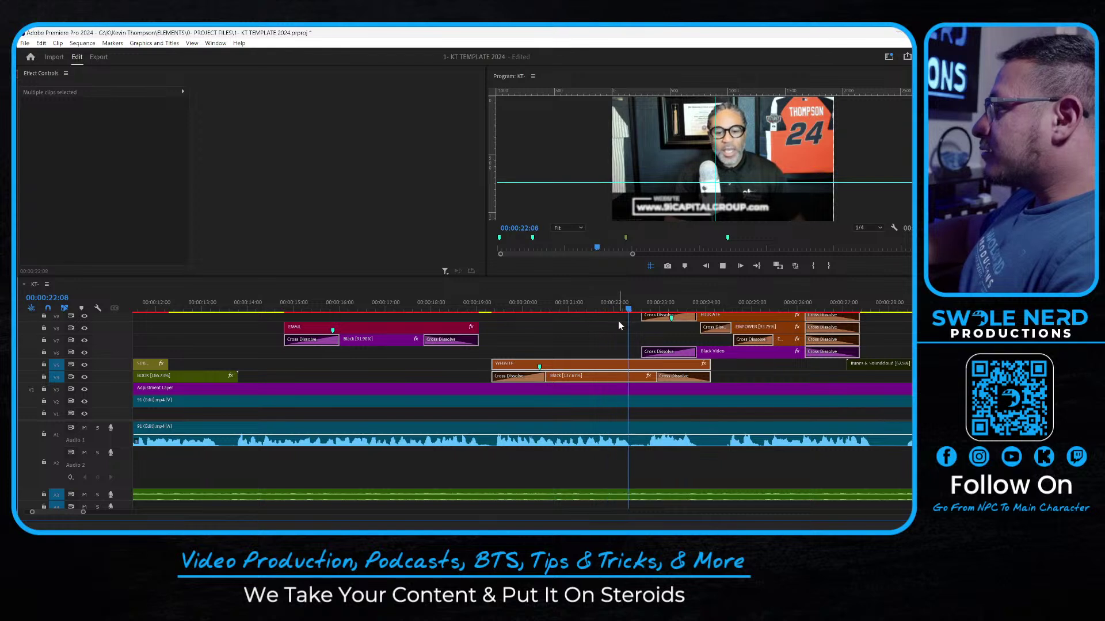
key("space")
scroll(661, 335, "down", 4)
left_click(662, 338)
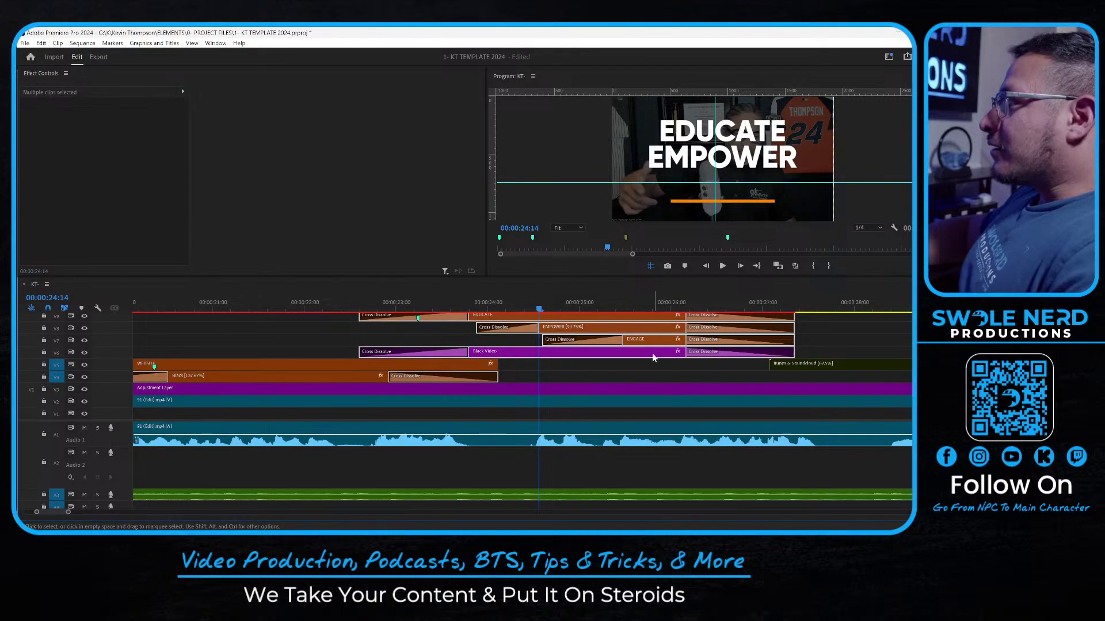
left_click_drag(667, 323, 609, 323)
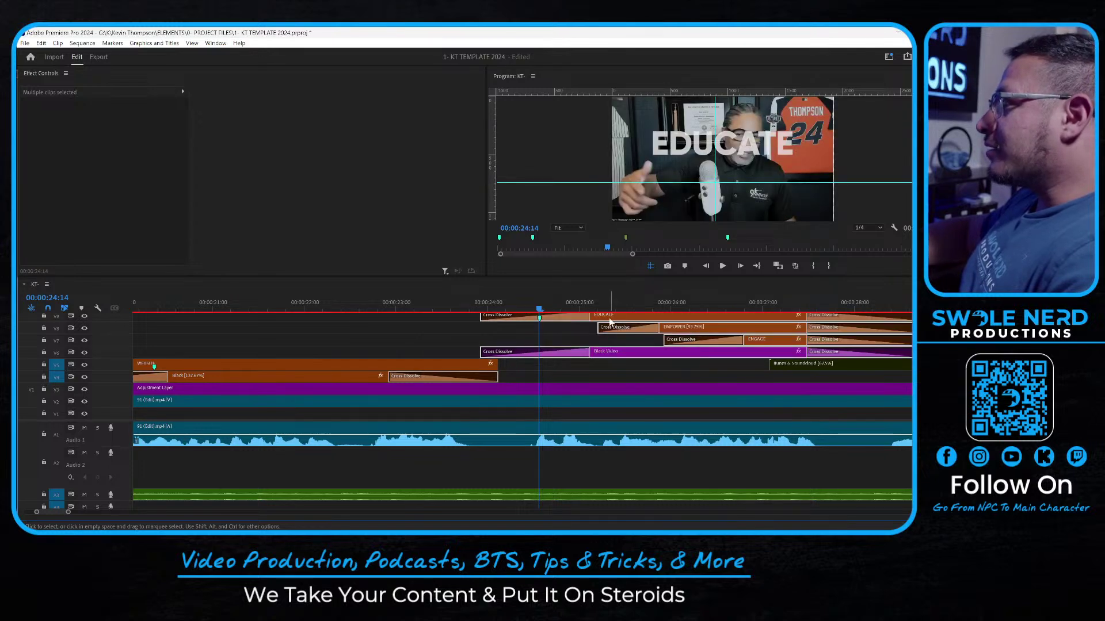
key("minus")
key("minus")
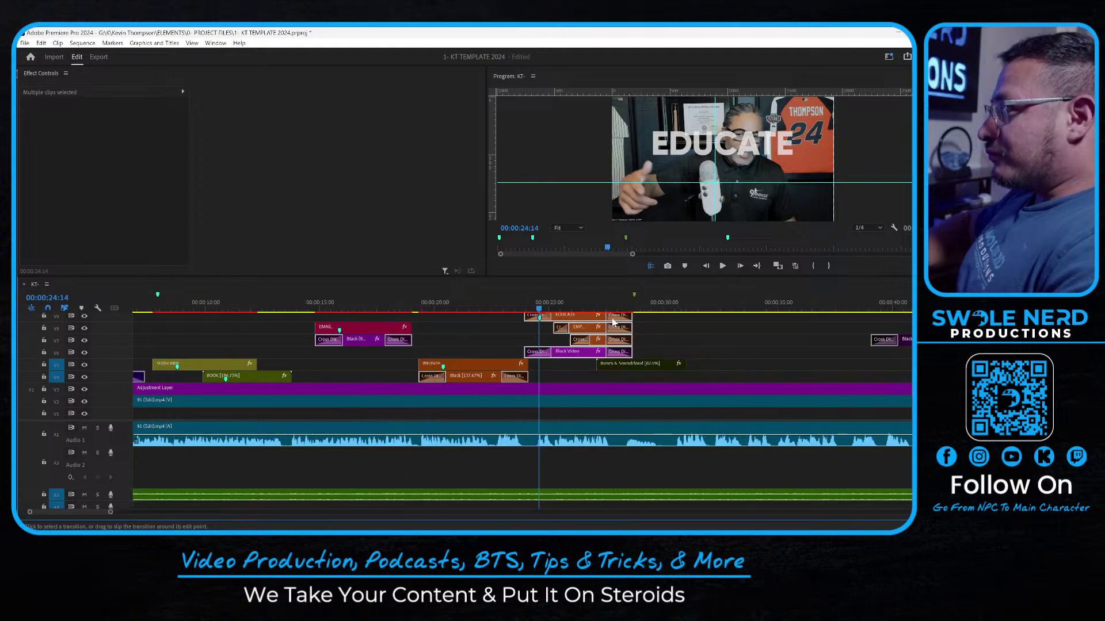
key("equal")
key("equal")
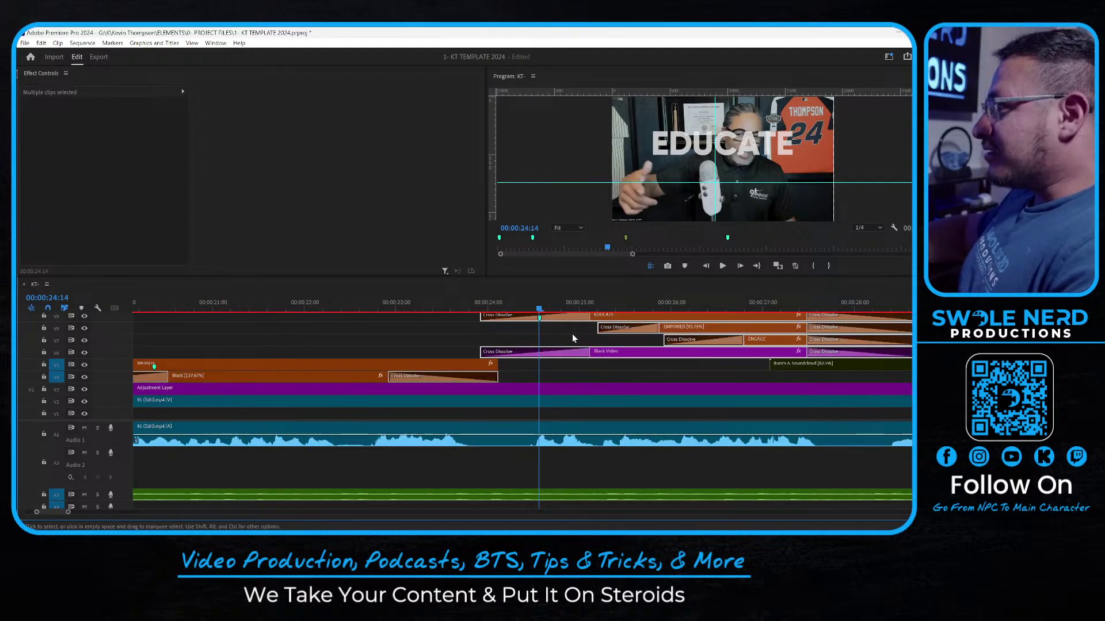
Play on to 00:00:39:09 and move the VIDEO TITLE clip with its two nested clips earlier so they span the playhead
left_click(469, 301)
key("space")
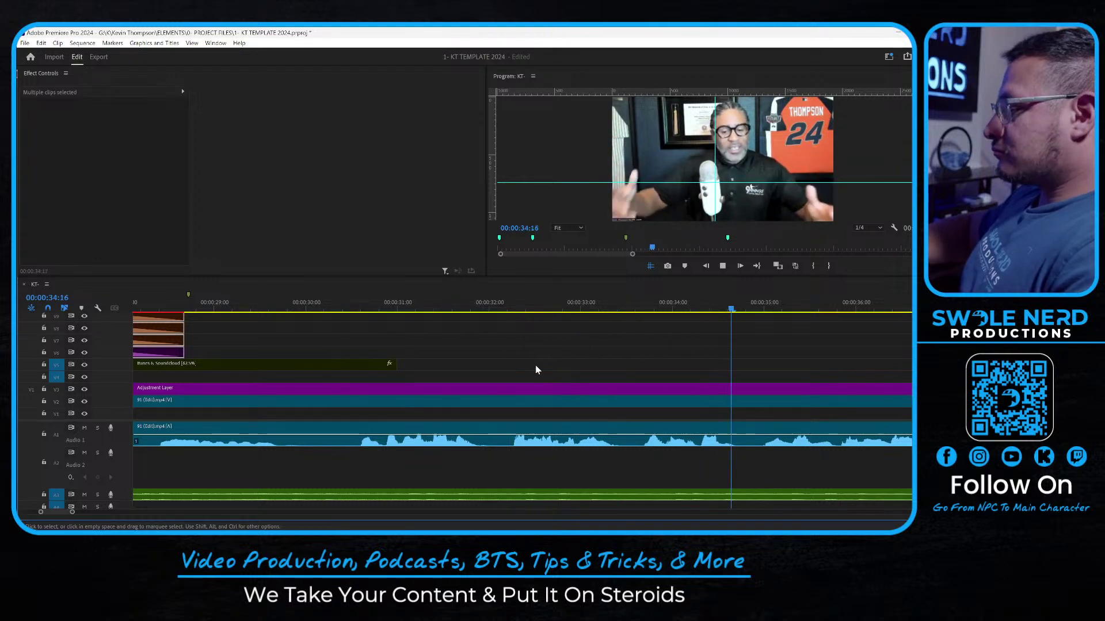
key("minus")
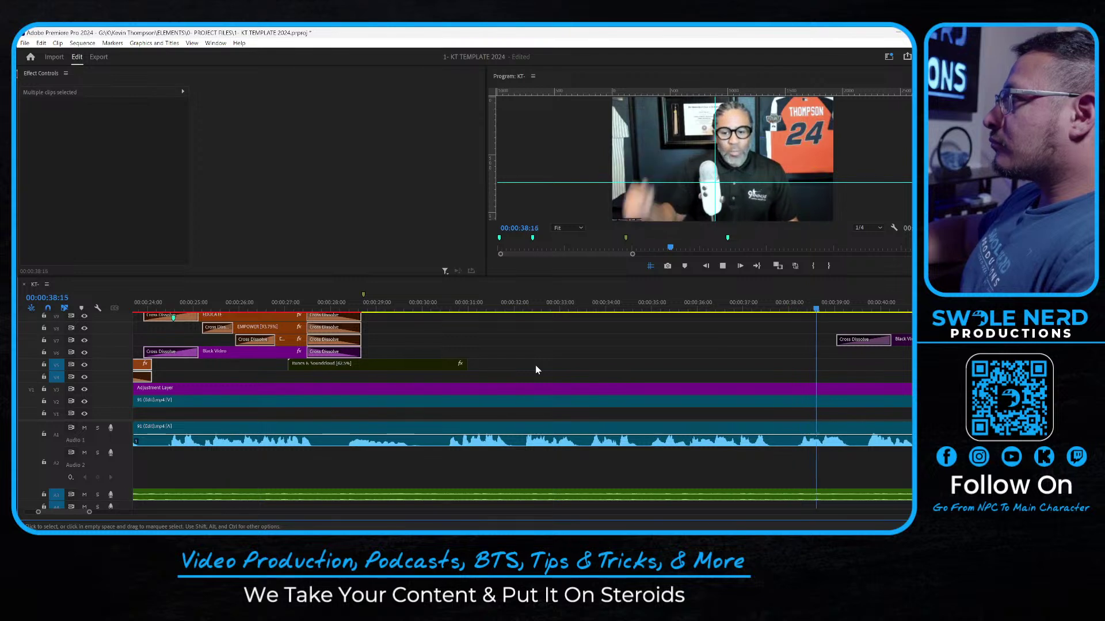
key("space")
key("backslash")
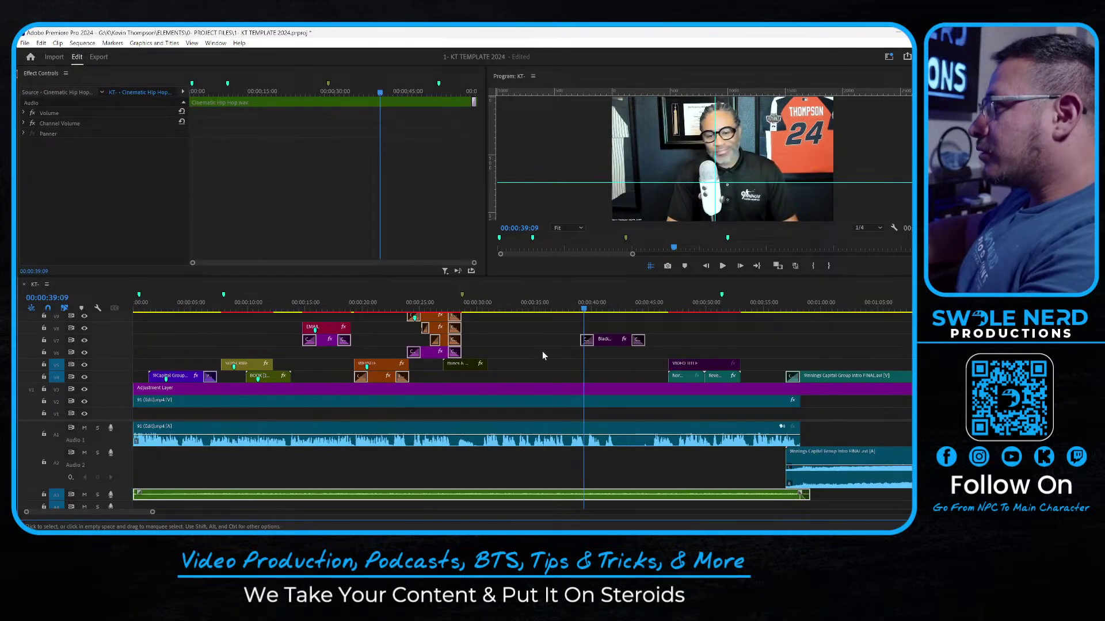
left_click(602, 351)
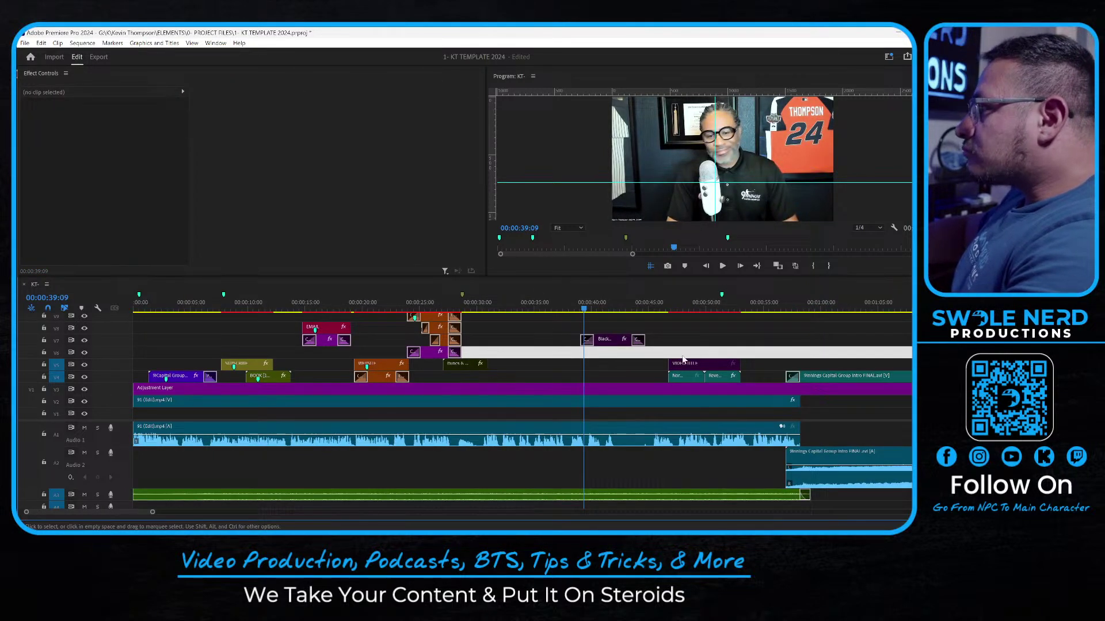
left_click_drag(698, 370, 562, 371)
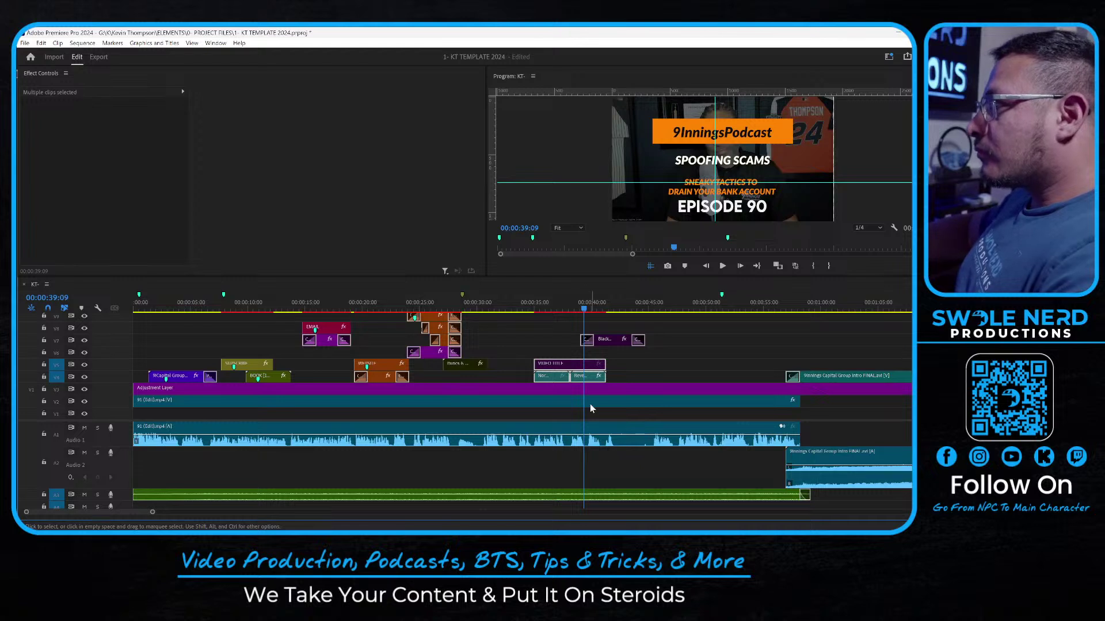
Open the title's Reversed nested sequence and park its playhead at 00:00:02:16
double_click(583, 377)
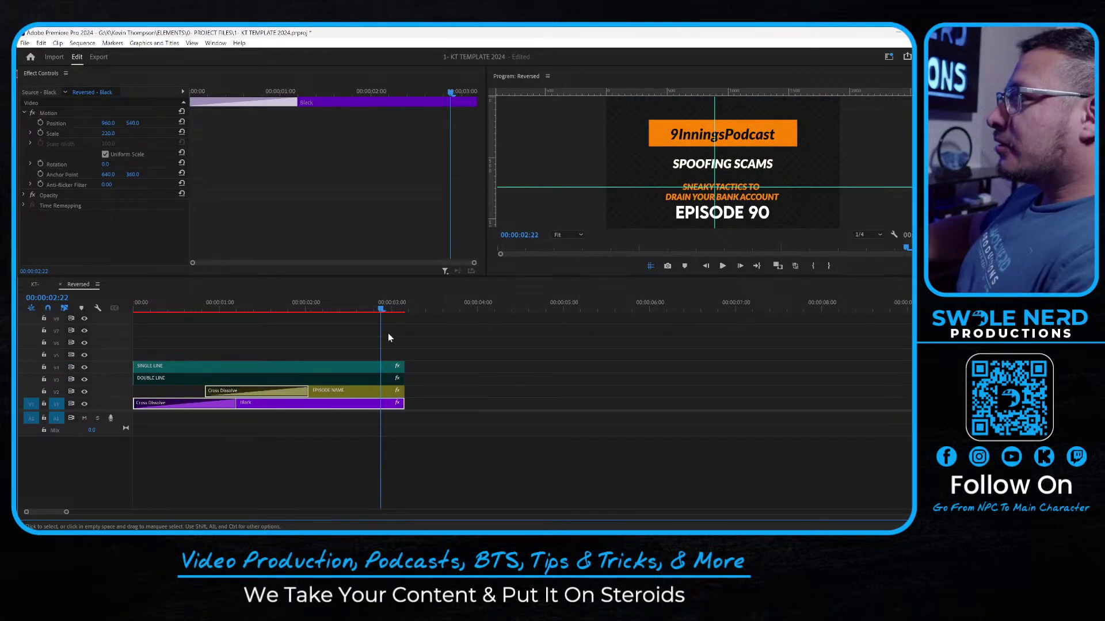
left_click(272, 350)
key("=")
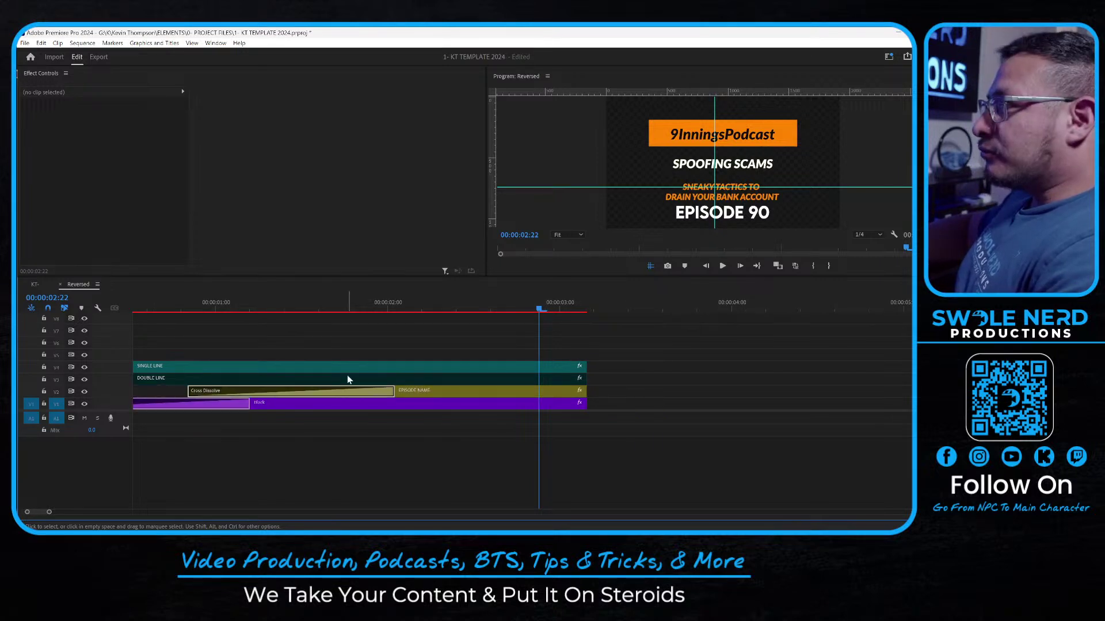
left_click_drag(523, 304, 498, 309)
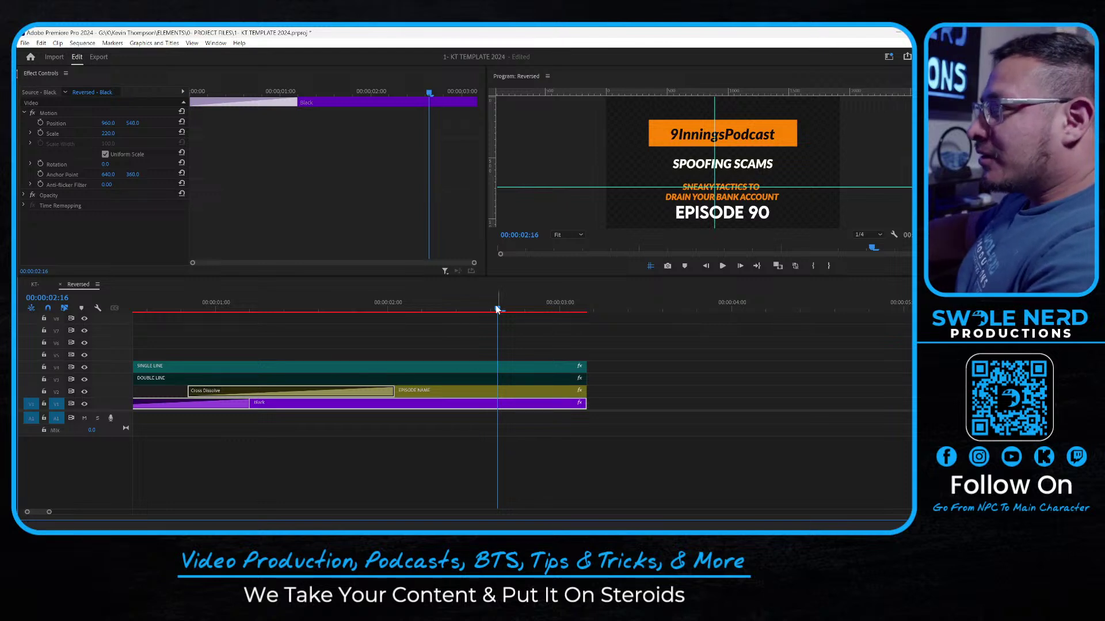
left_click(504, 422)
left_click(499, 393)
left_click(506, 403)
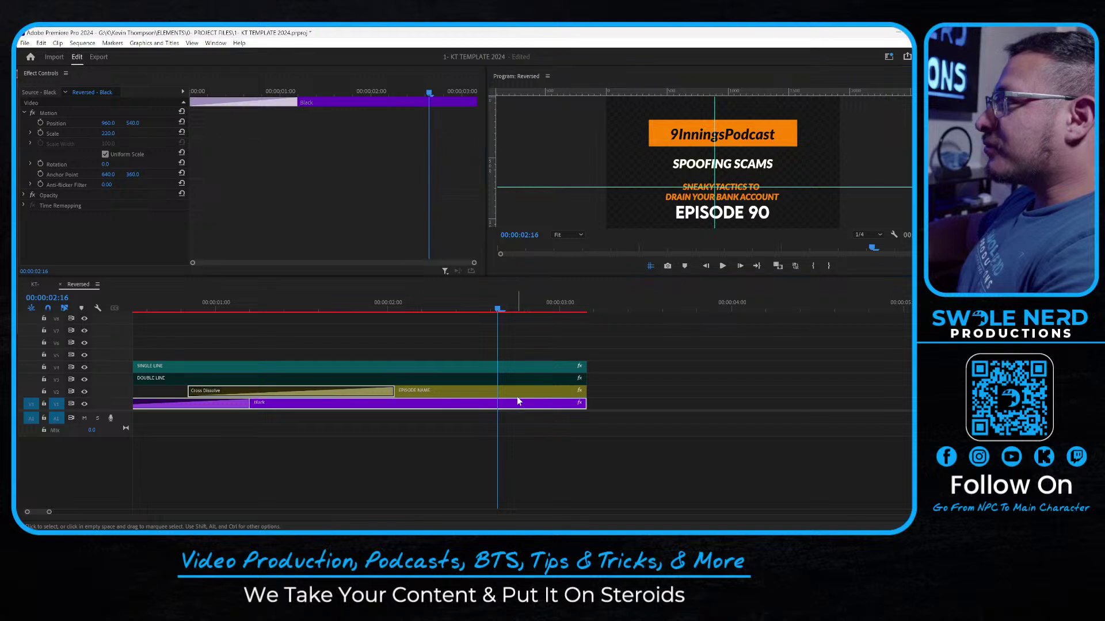
Change the episode text in the EPISODE NAME graphic to EPISODE 91
left_click(752, 220)
double_click(752, 220)
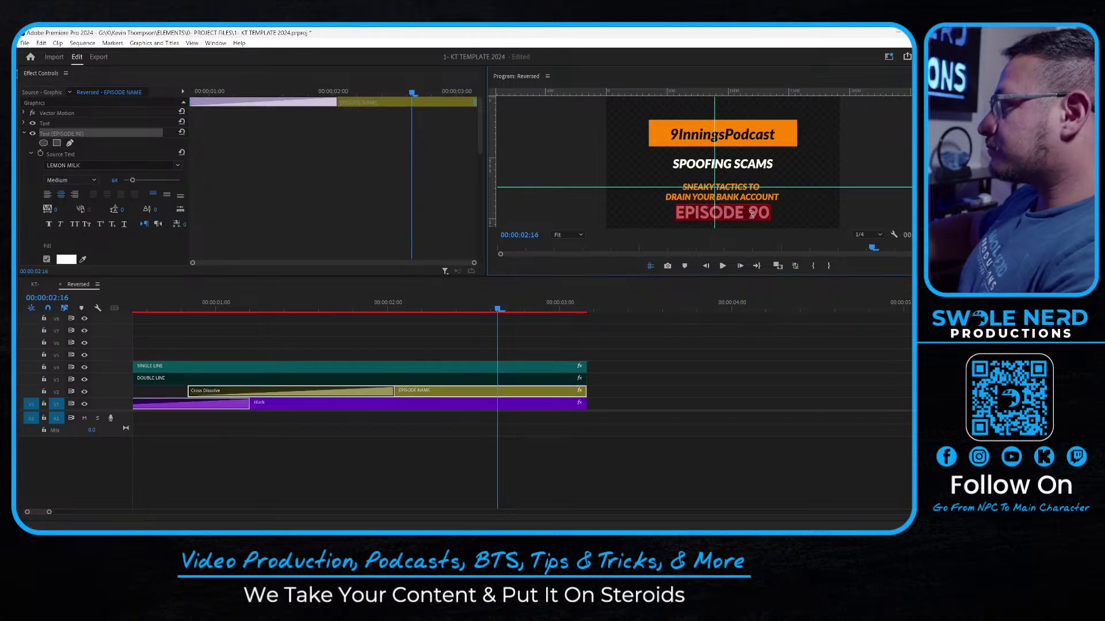
left_click(752, 217)
key("BackSpace")
type("1")
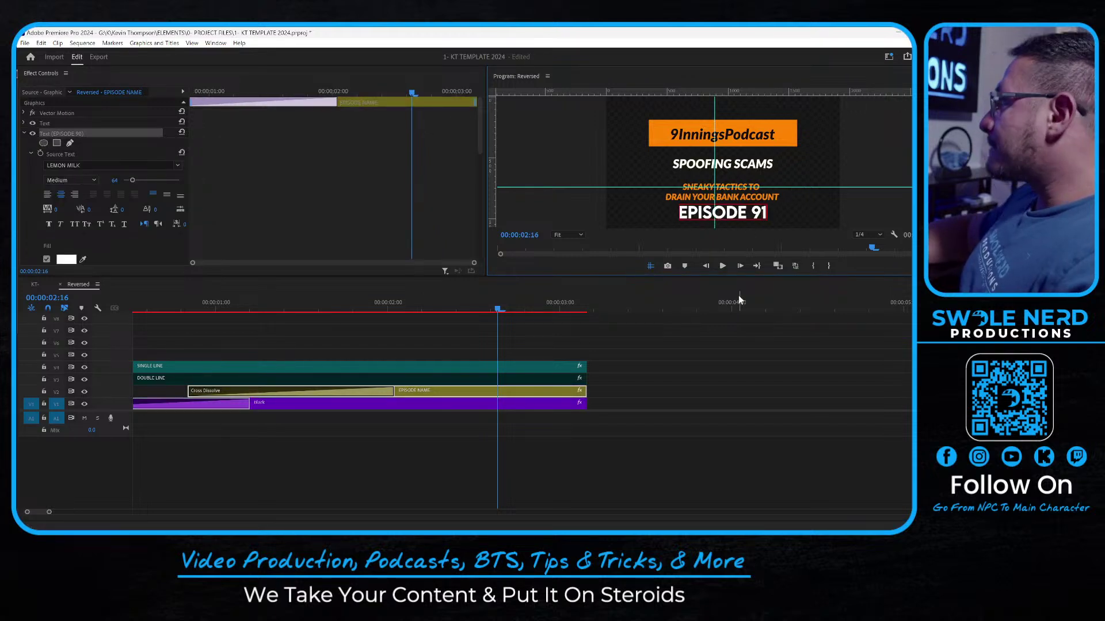
left_click(742, 350)
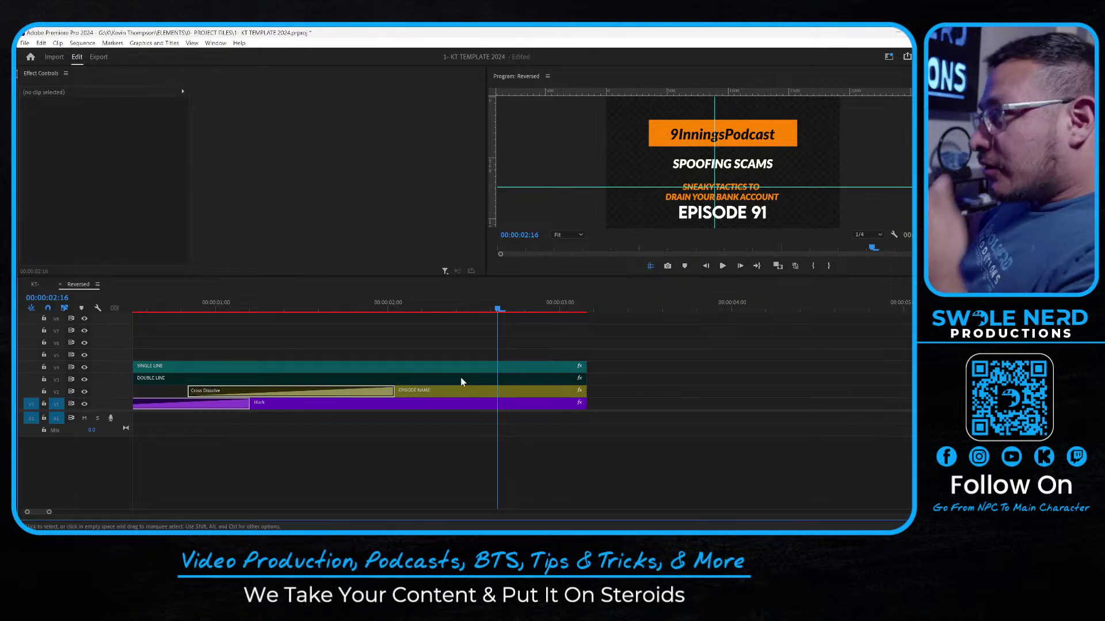
Replace the SINGLE LINE clip's Text 2 with "Bettleguese & The Recession" and reduce its font size to about 216
left_click(419, 367)
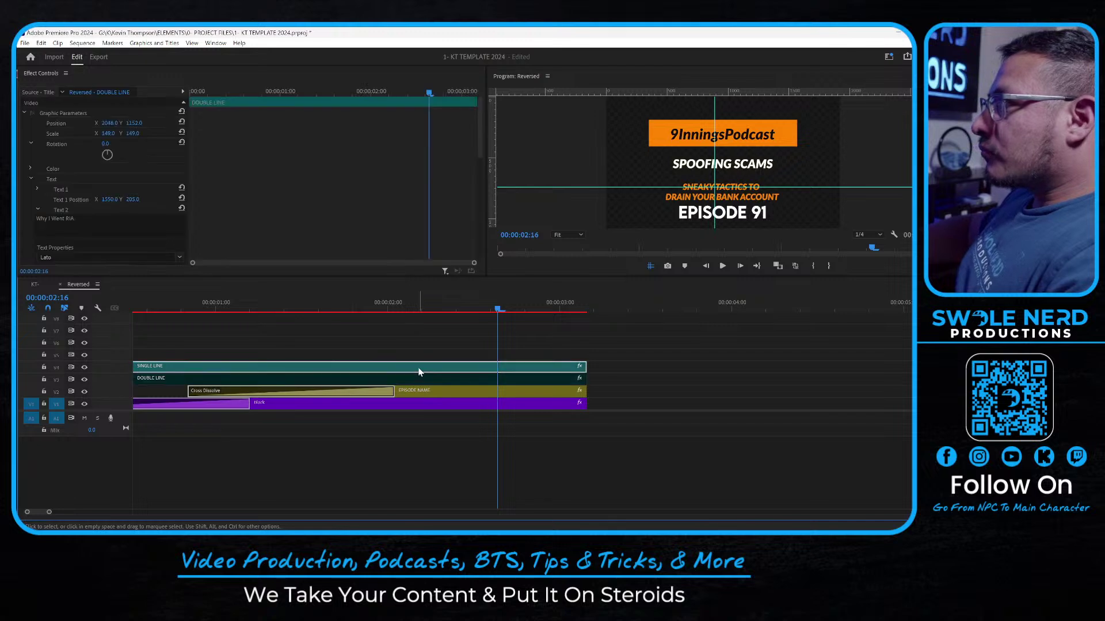
left_click(85, 224)
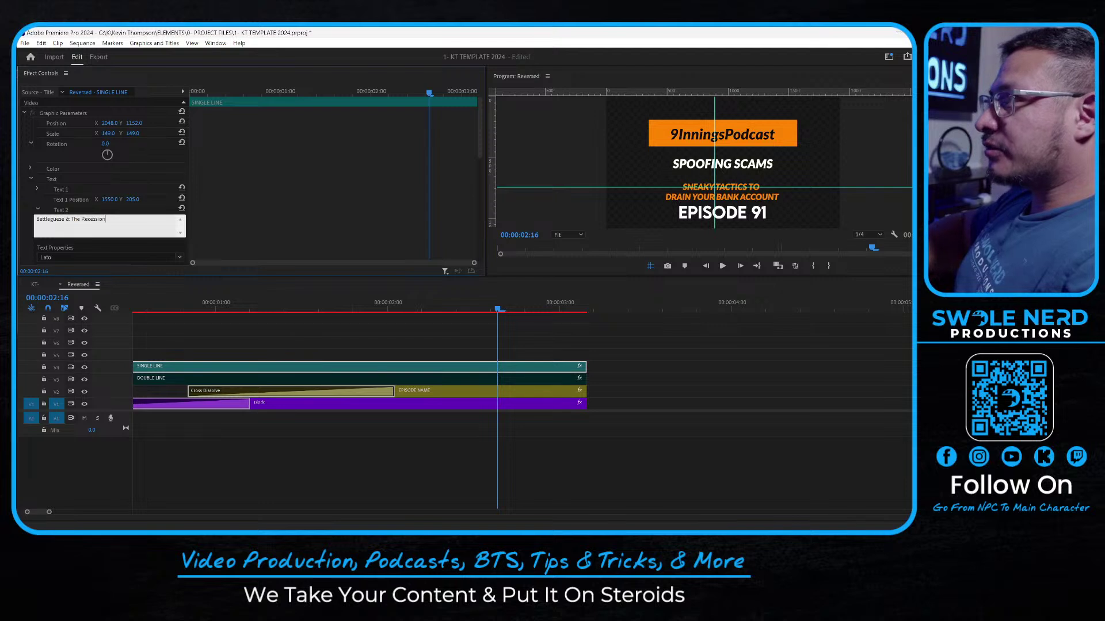
left_click(228, 207)
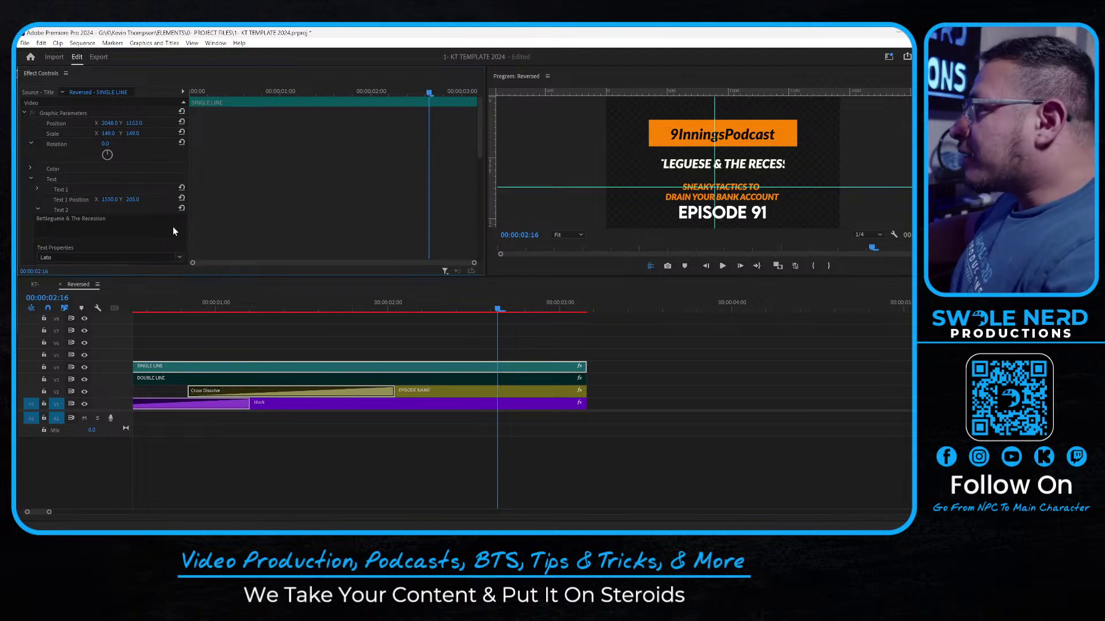
scroll(164, 226, "down", 2)
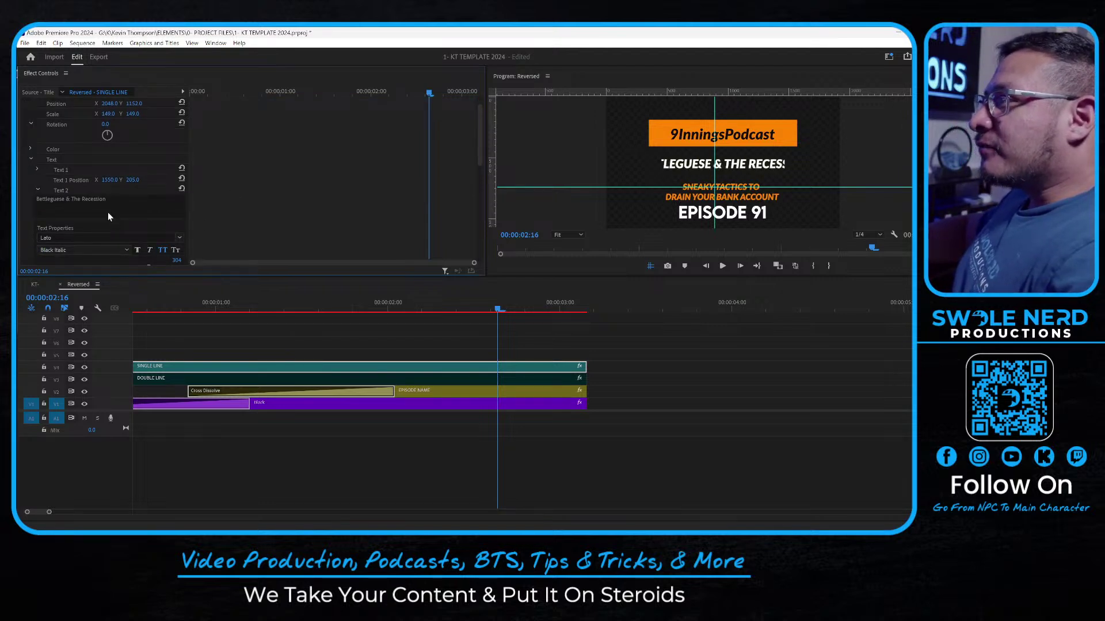
scroll(97, 217, "down", 1)
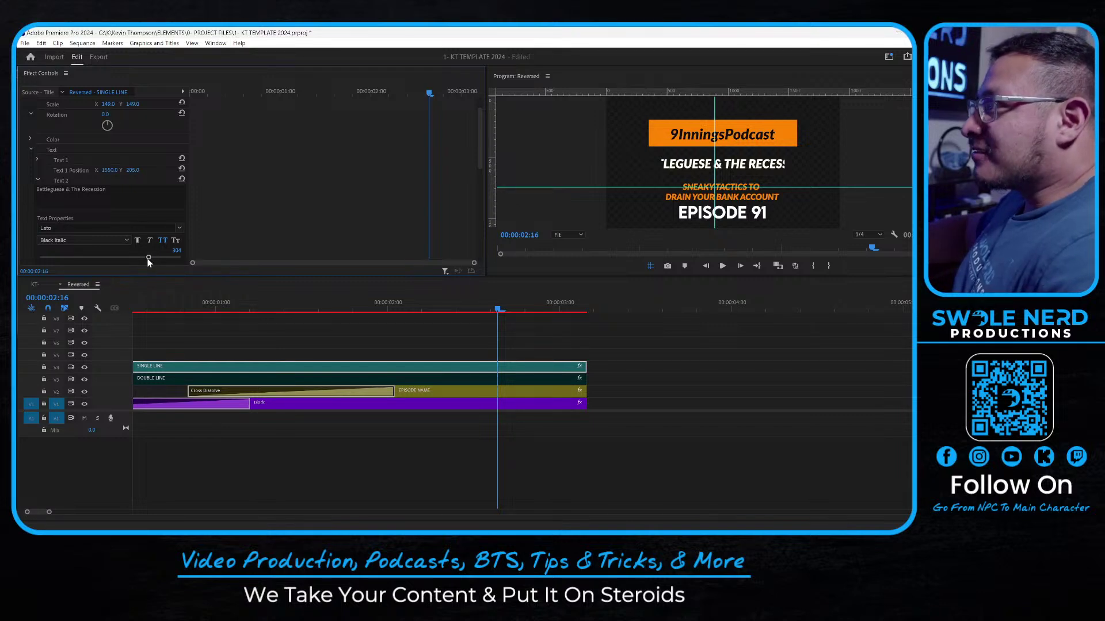
left_click_drag(148, 259, 115, 247)
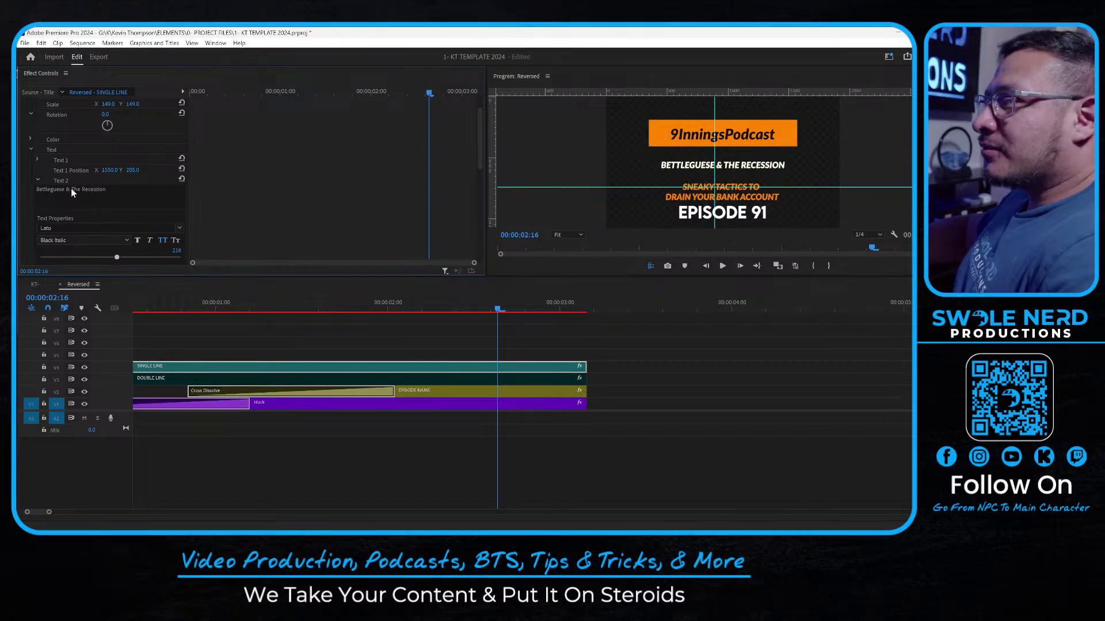
Break the headline before "The Recession" and set its font size to about 243, fitting both lines above the subtitle
left_click(104, 196)
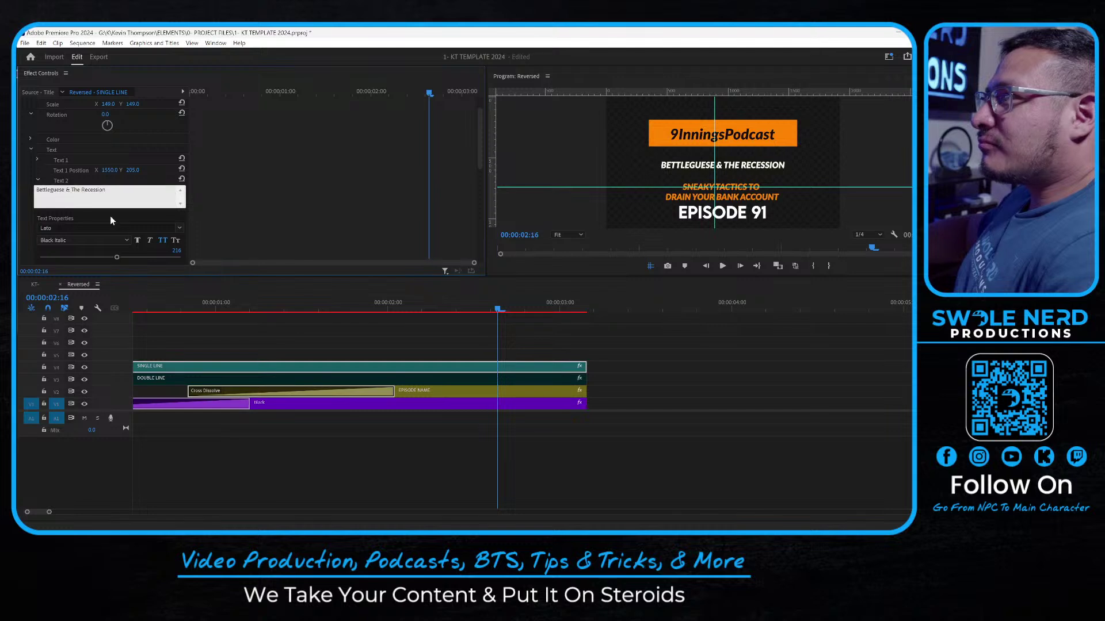
key("Return")
left_click(195, 204)
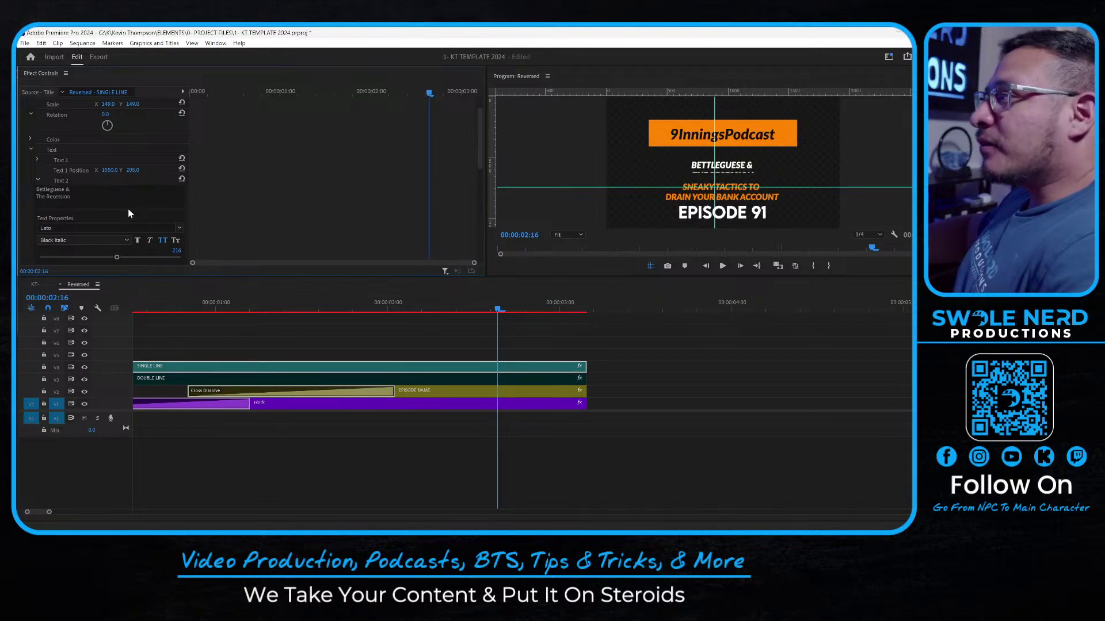
scroll(33, 212, "down", 1)
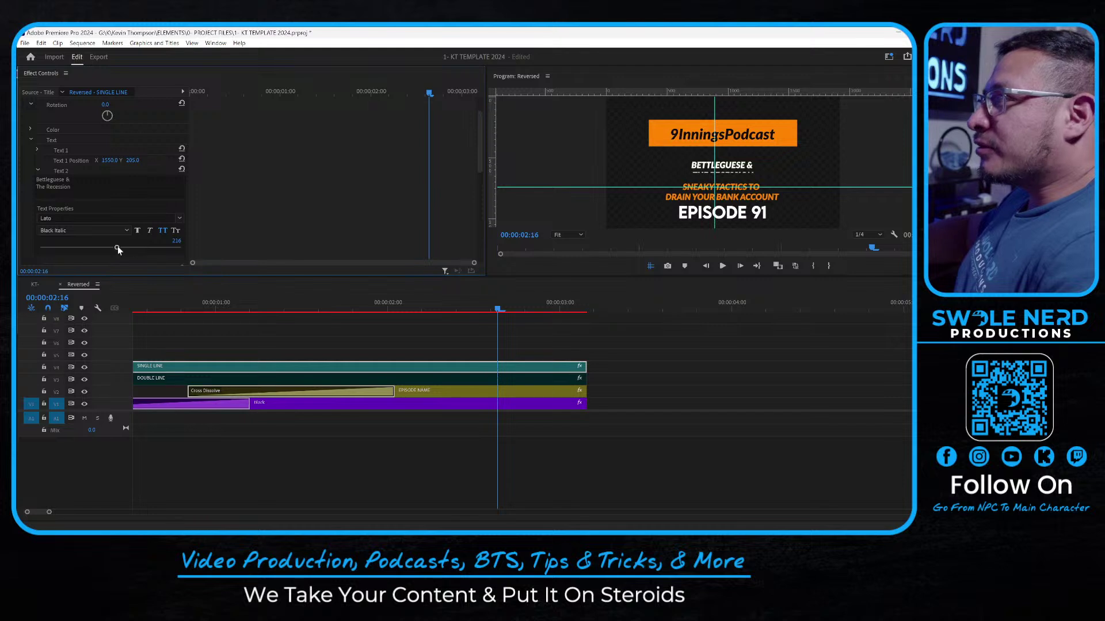
left_click_drag(117, 246, 126, 199)
scroll(138, 242, "down", 5)
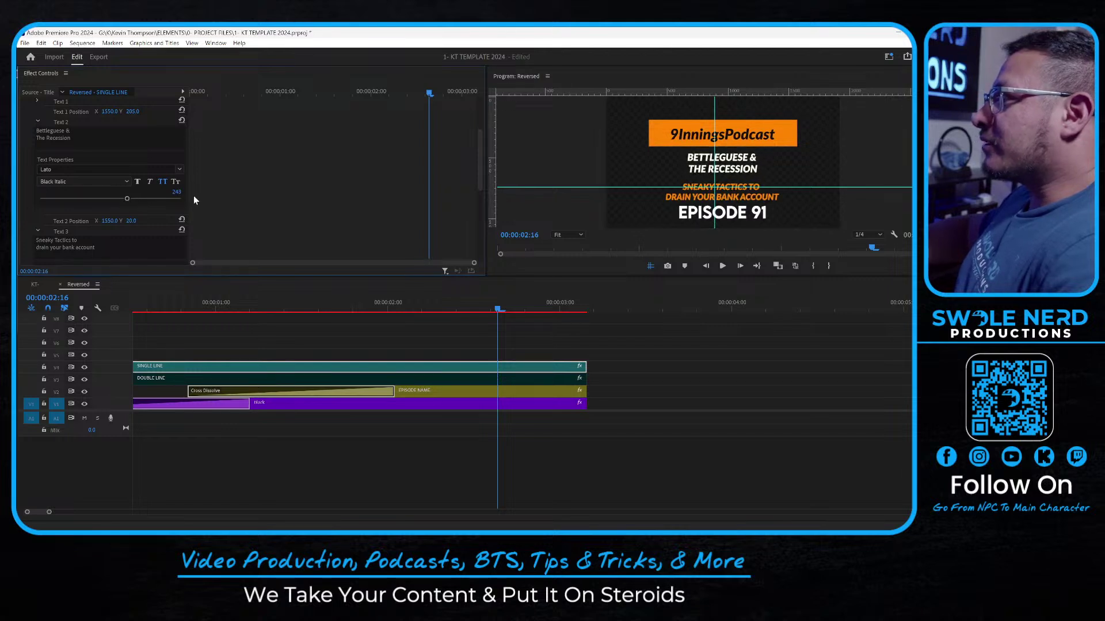
Return to the KT sequence and play from about 00:00:27:12 to 00:00:39:12 to check the updated title's timing against the speech
left_click(338, 357)
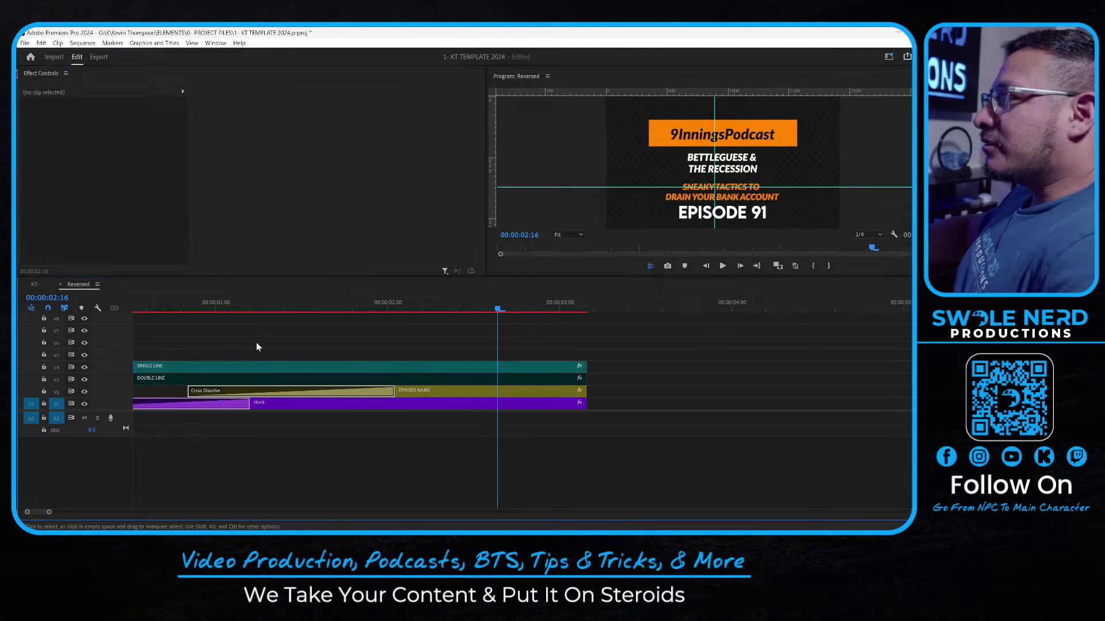
left_click(40, 284)
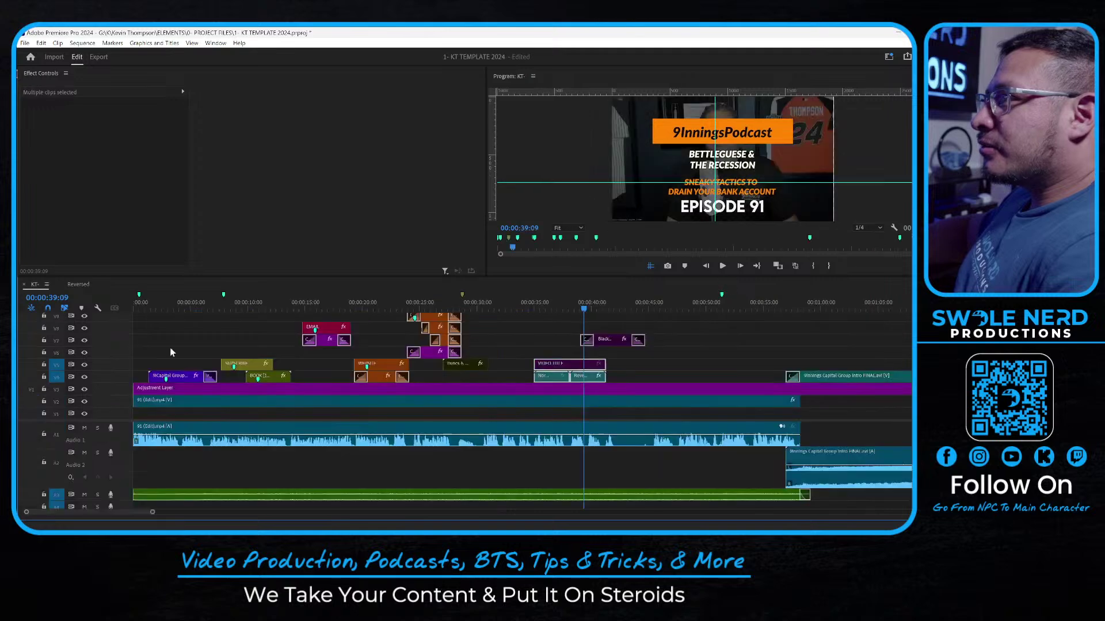
left_click(449, 311)
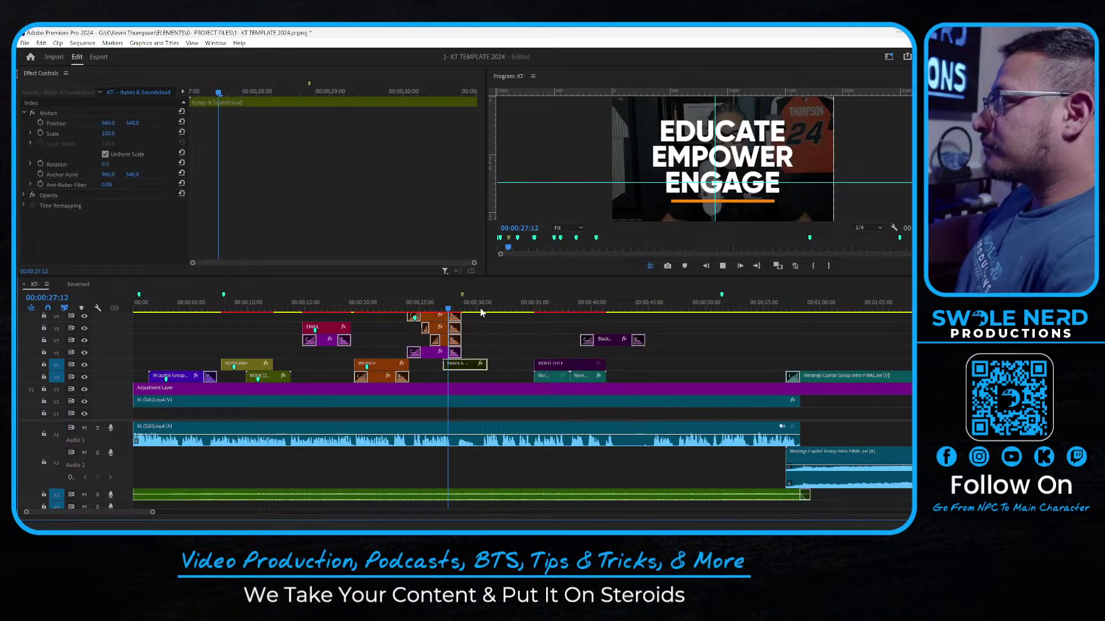
key("space")
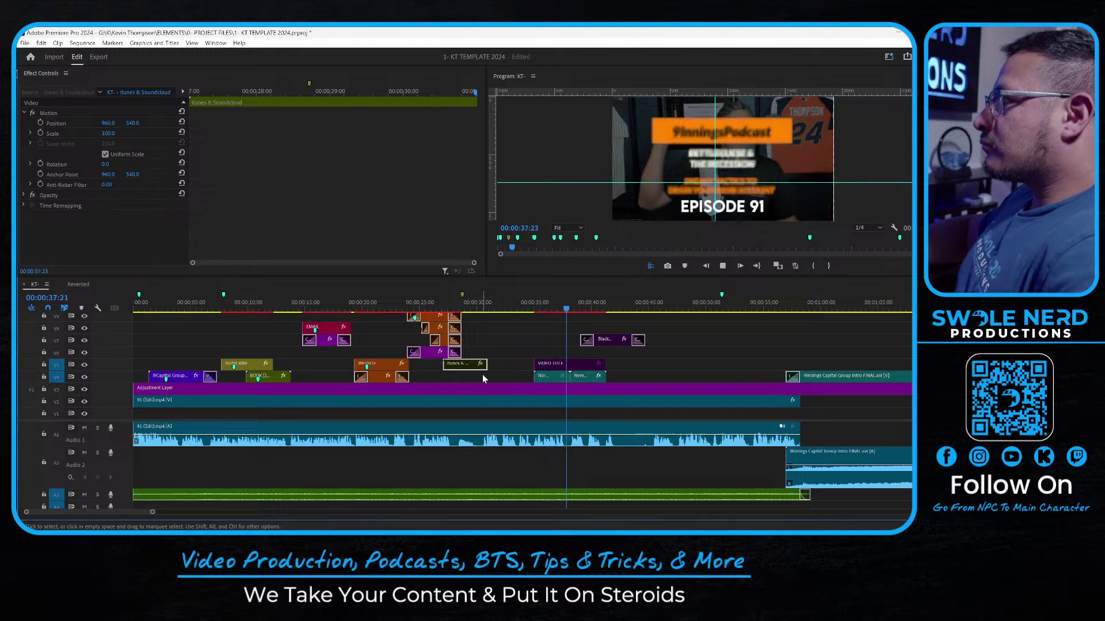
key("space")
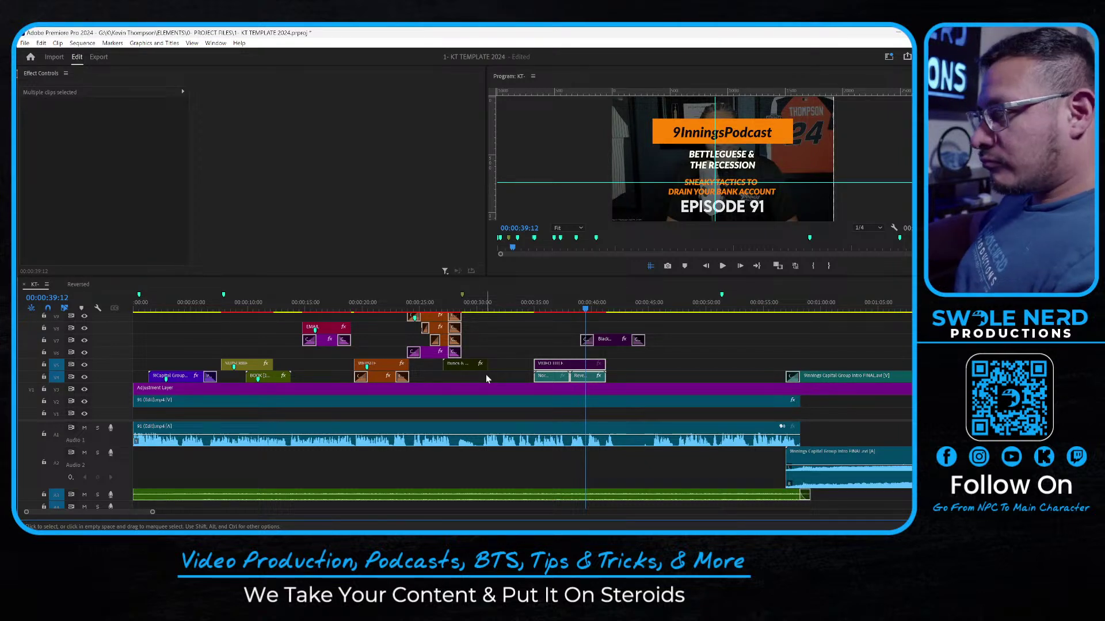
Delete the long 91 (Edit).mp4 segment that starts at about 00:02:08, together with its audio
key("minus")
key("minus")
key("minus")
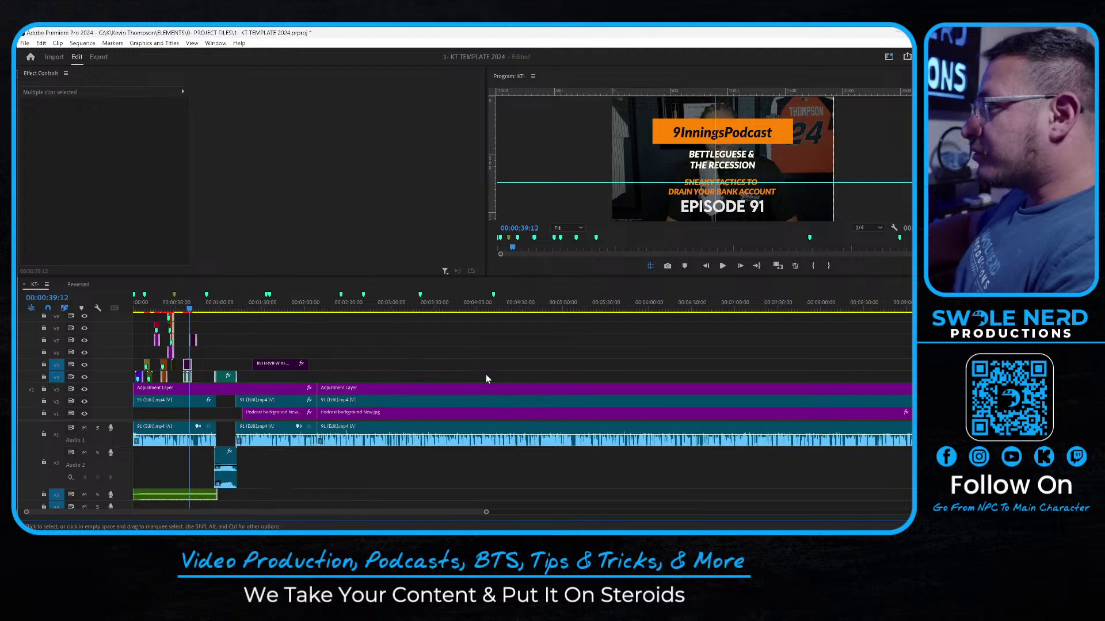
left_click(293, 401)
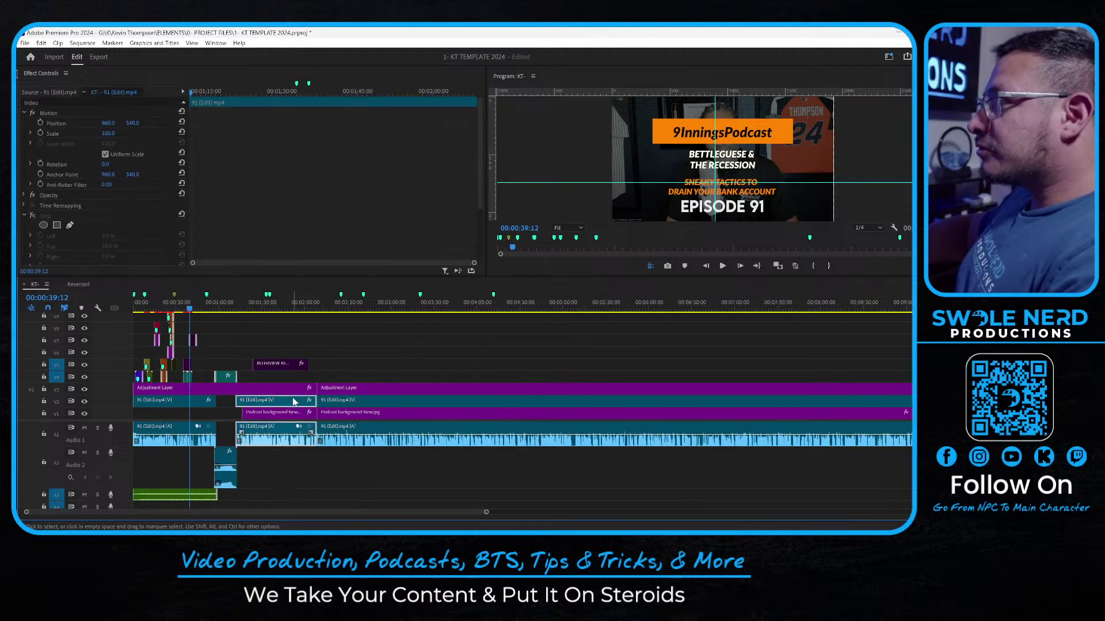
left_click(290, 309)
left_click(374, 402)
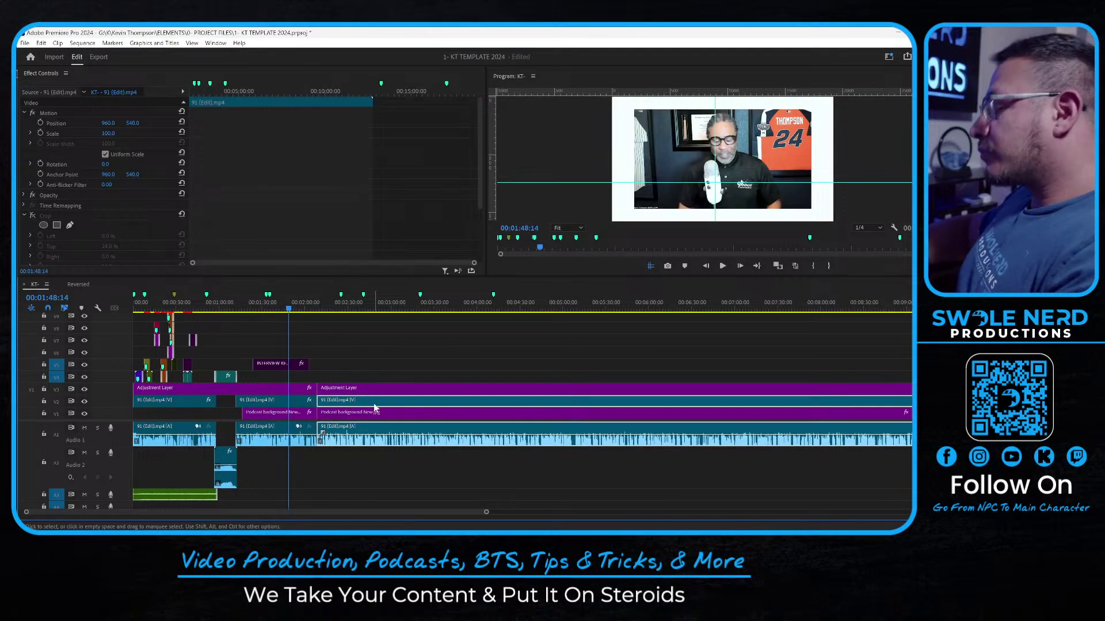
key("Delete")
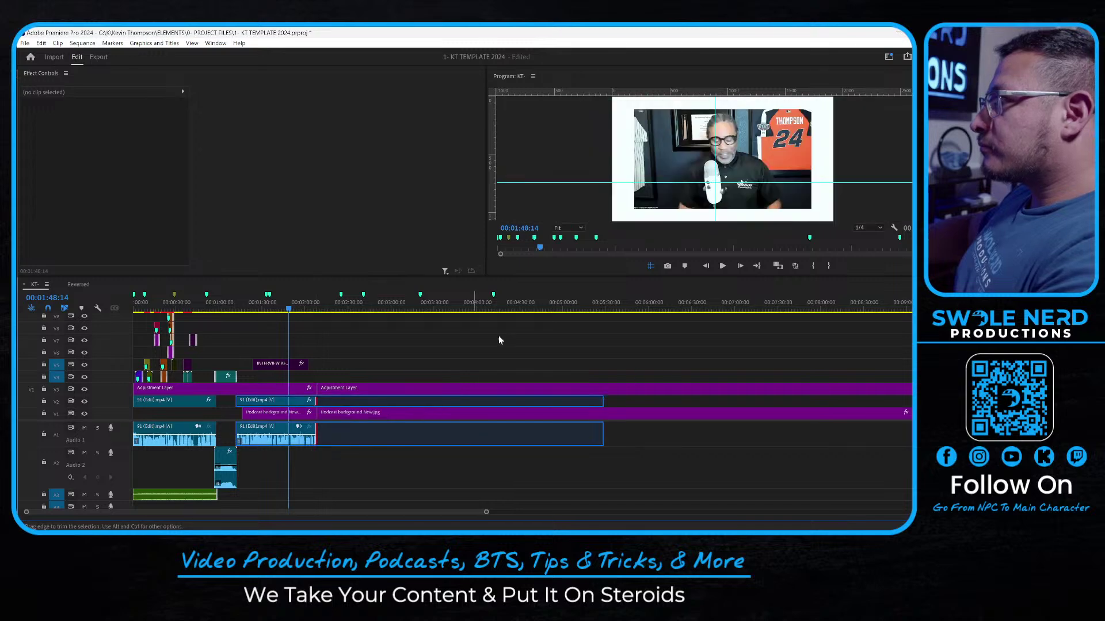
Extend the preceding 91 (Edit).mp4 segment to about 00:12:50 and scrub through the extended footage
key("ctrl+z")
left_click_drag(464, 295, 646, 298)
key("minus")
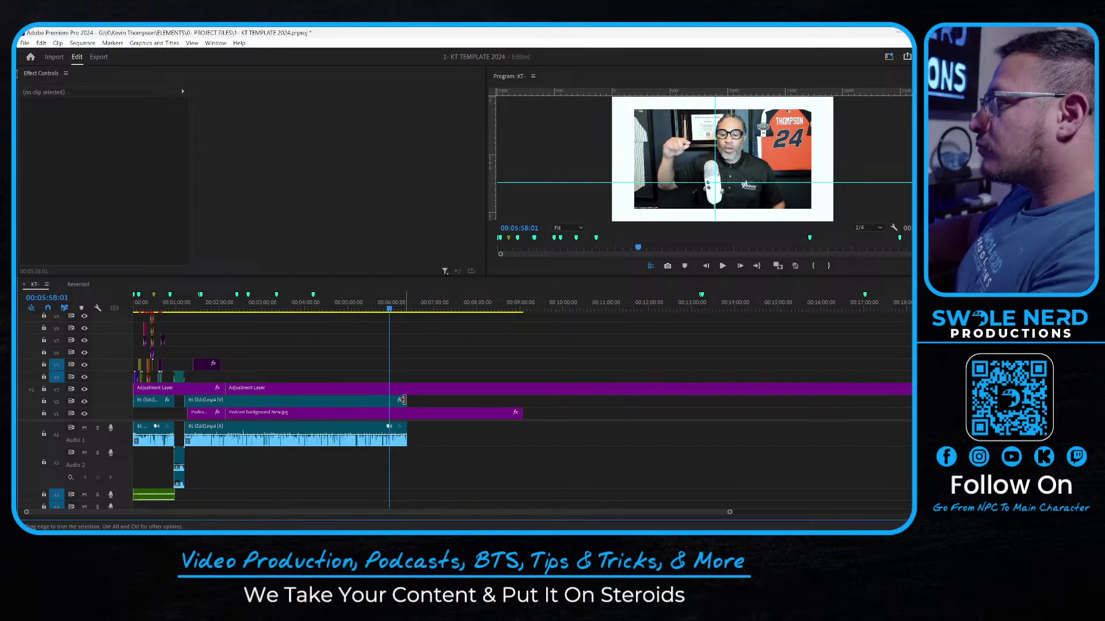
left_click_drag(402, 400, 685, 400)
left_click(626, 309)
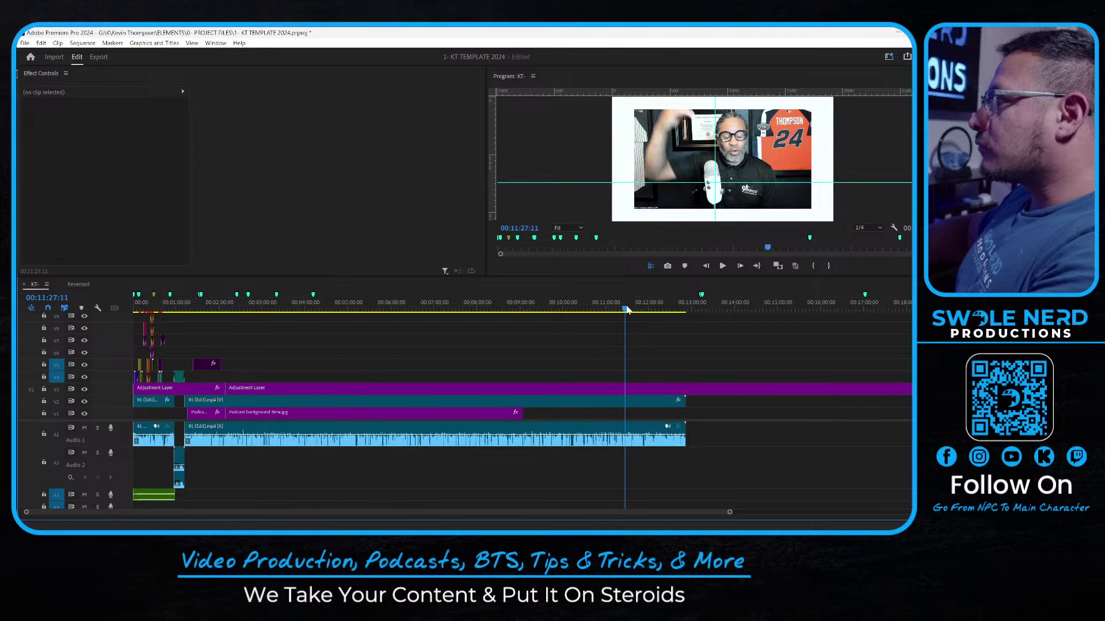
left_click_drag(627, 309, 217, 351)
left_click(210, 365)
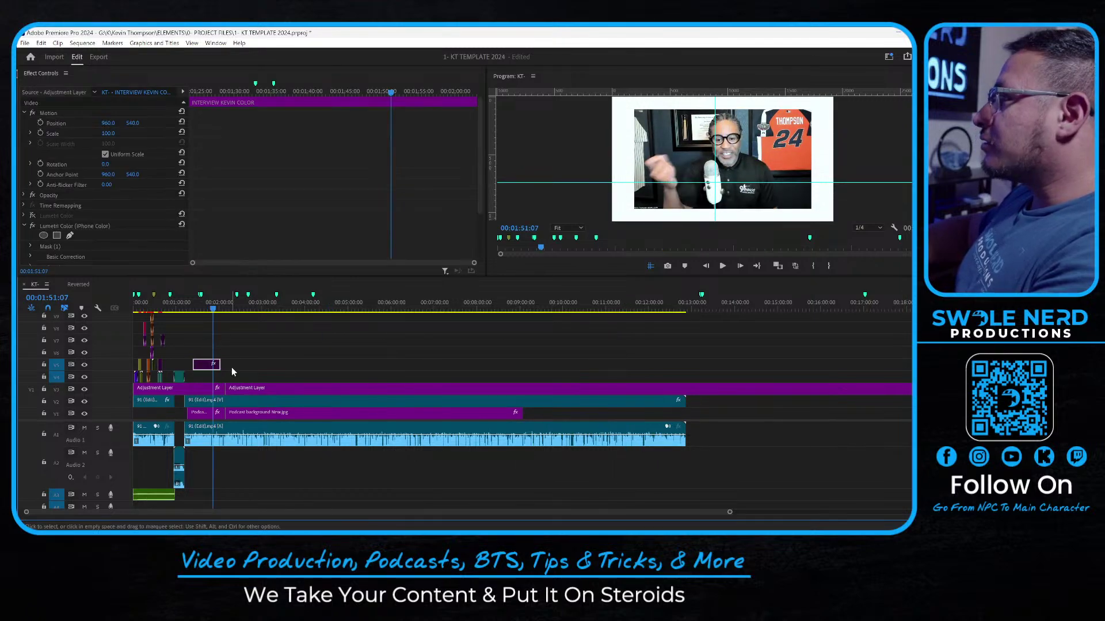
Play from 00:00:47:03, split the Adjustment Layer at the end of the first episode clip, and delete the portion over the intro
left_click(168, 305)
key("equal")
key("equal")
key("equal")
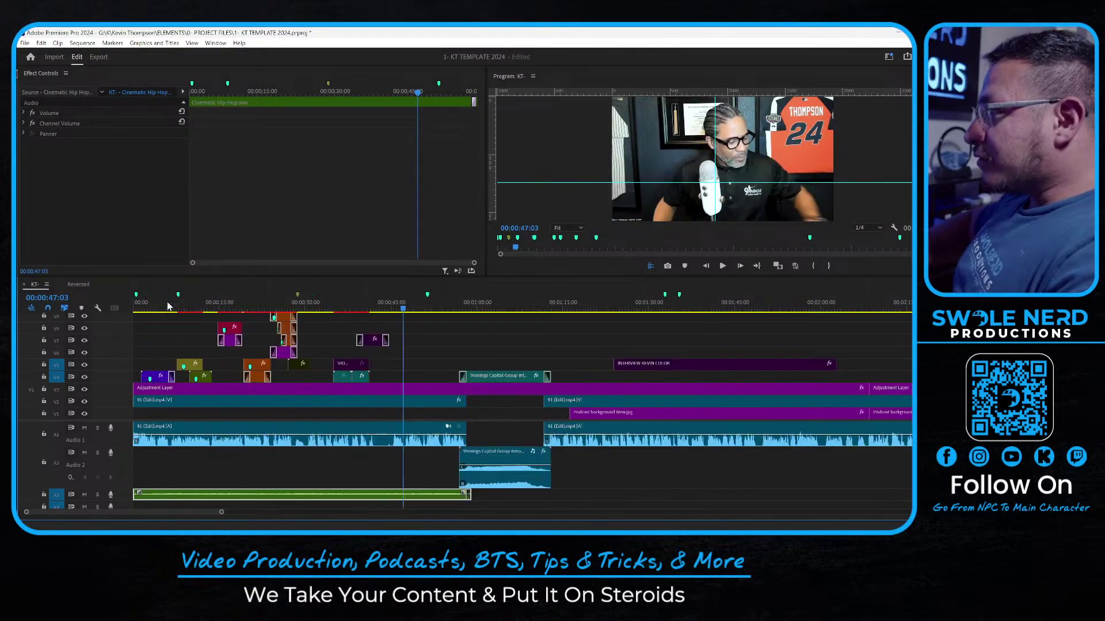
key("equal")
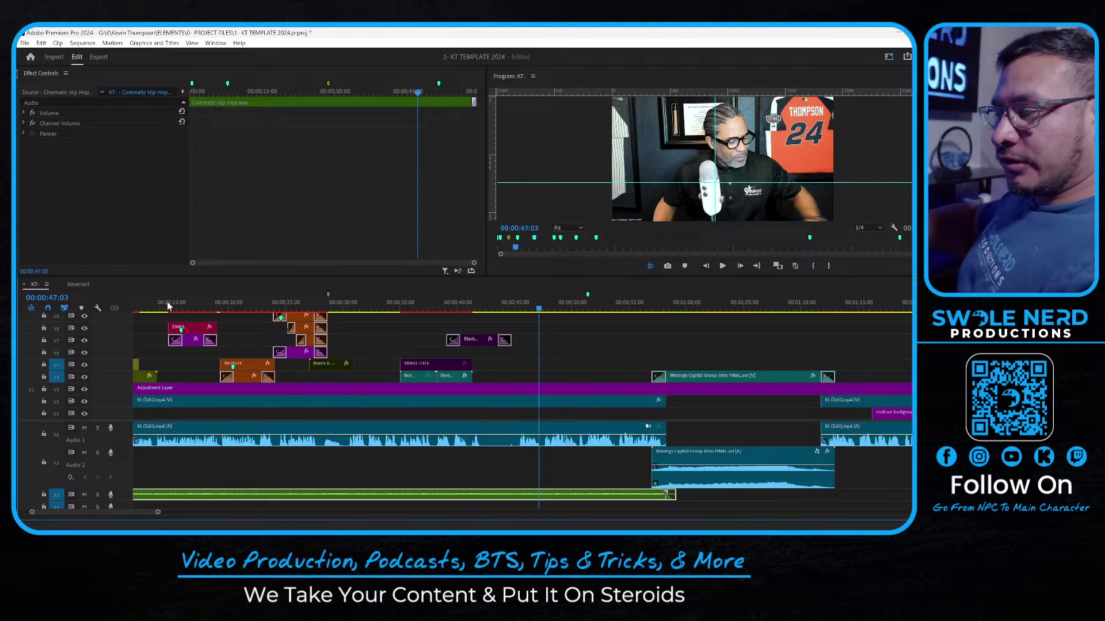
left_click(558, 352)
key("space")
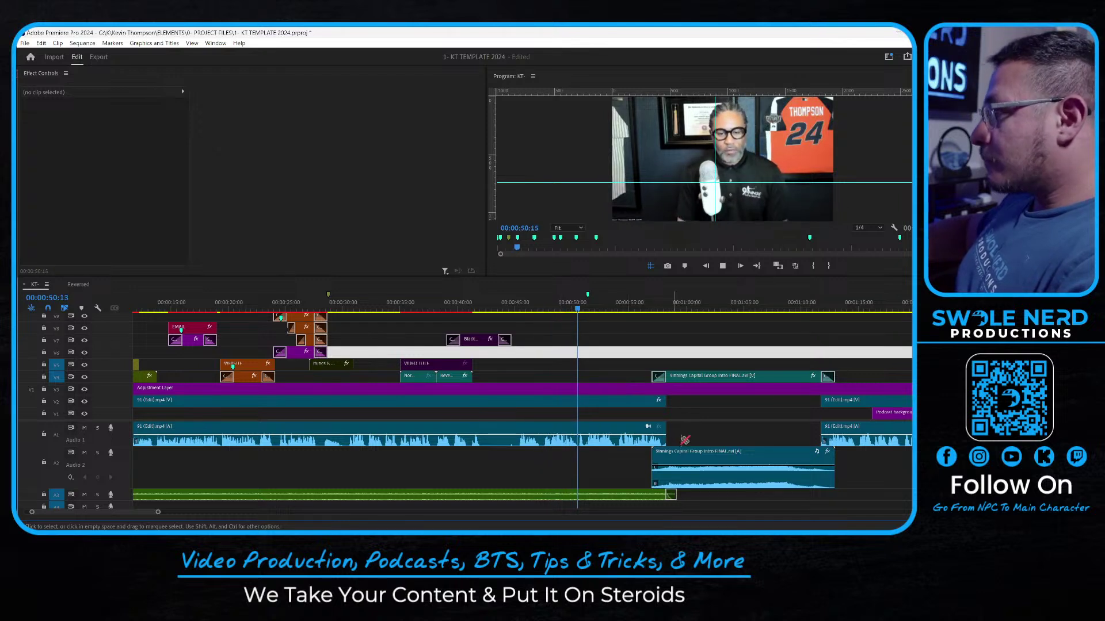
left_click(703, 388)
key("Delete")
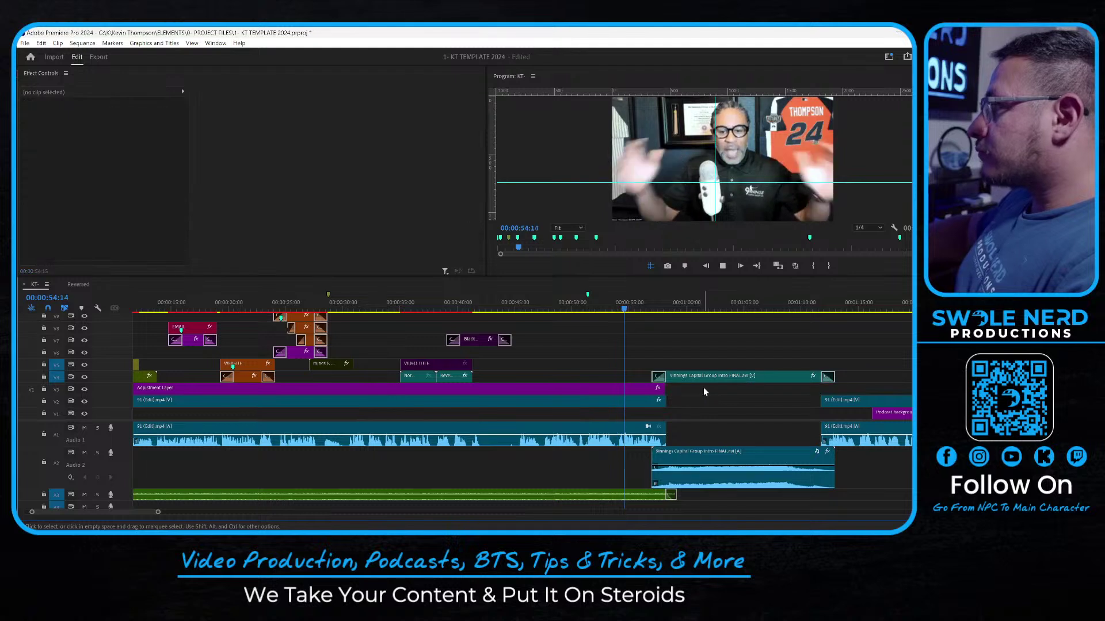
Shift the Capital Group intro and everything after it about 9 seconds later, and extend the first episode clip to about 00:01:06
key("d")
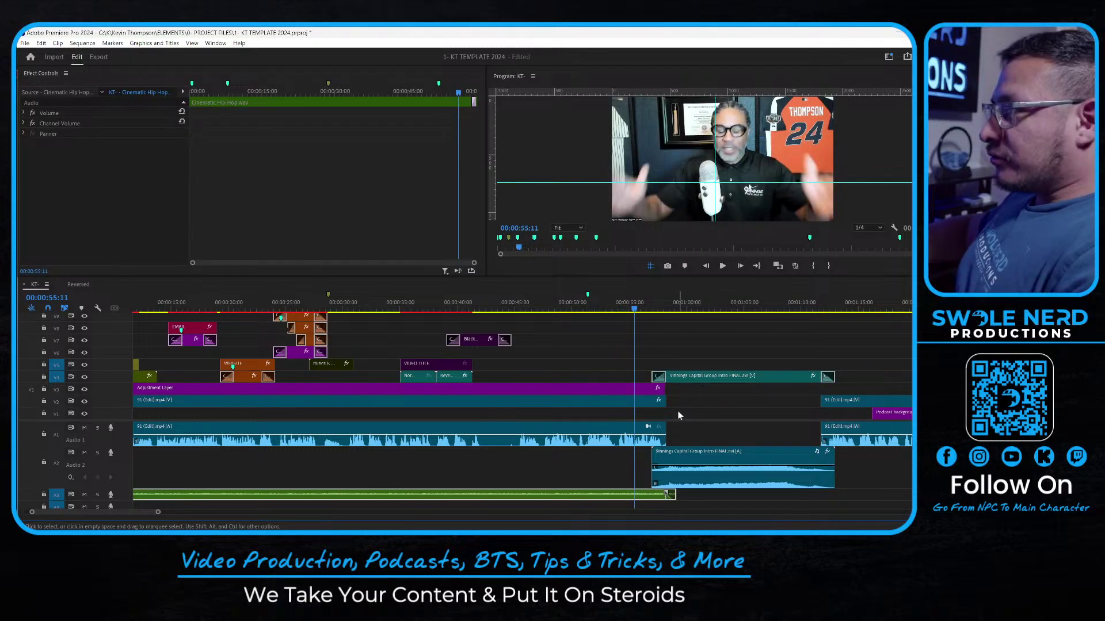
key("a")
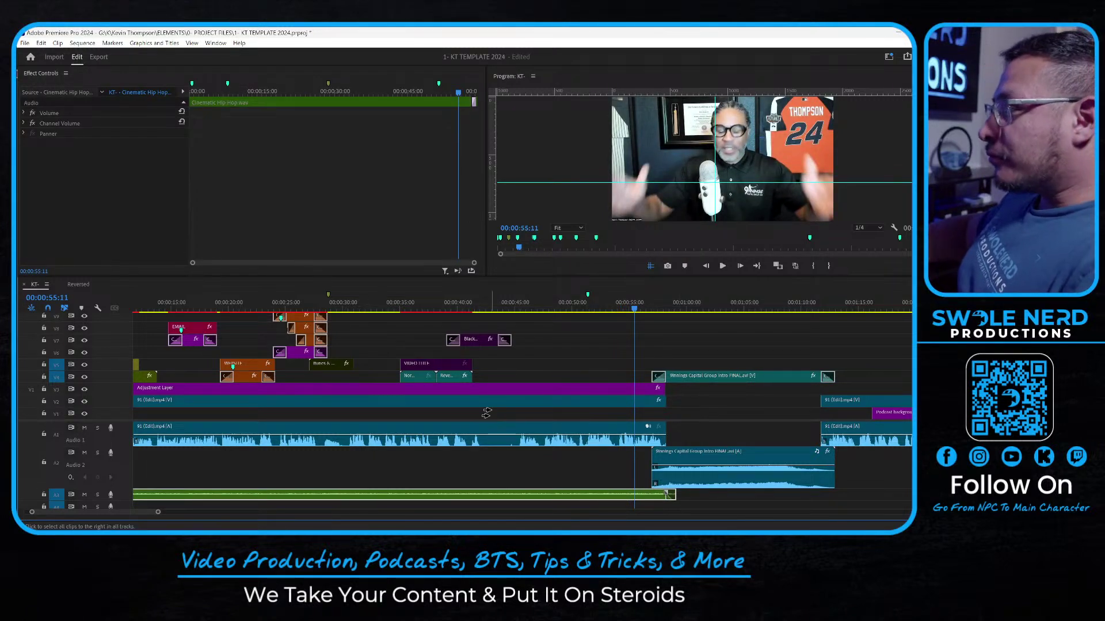
left_click(744, 339)
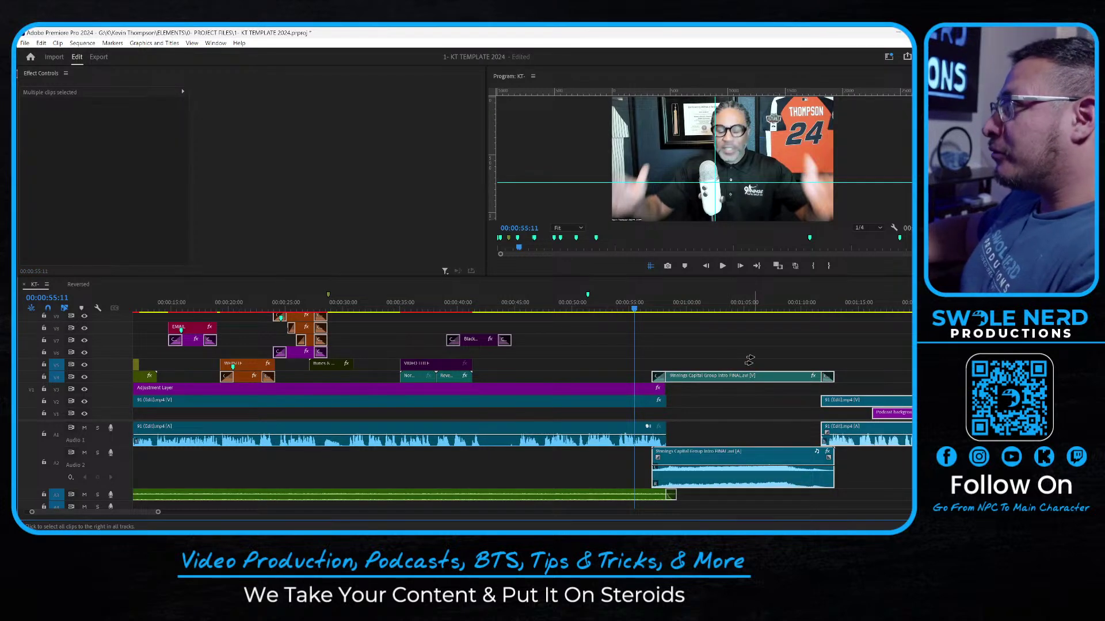
key("minus")
key("minus")
key("minus")
key("minus")
key("minus")
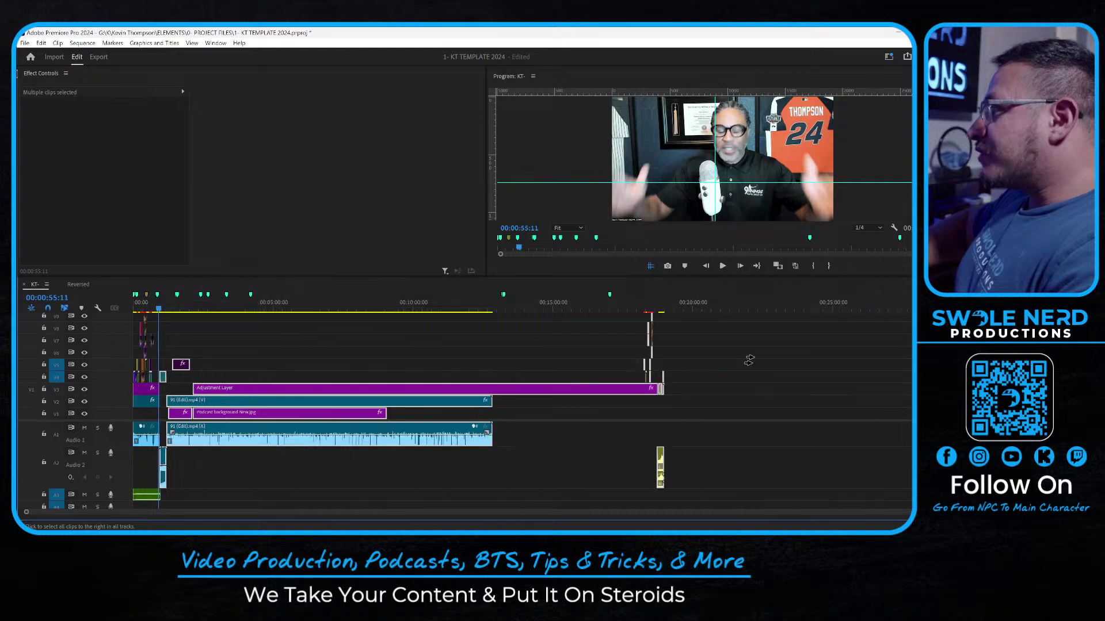
key("equal")
key("equal")
key("equal")
key("equal")
key("equal")
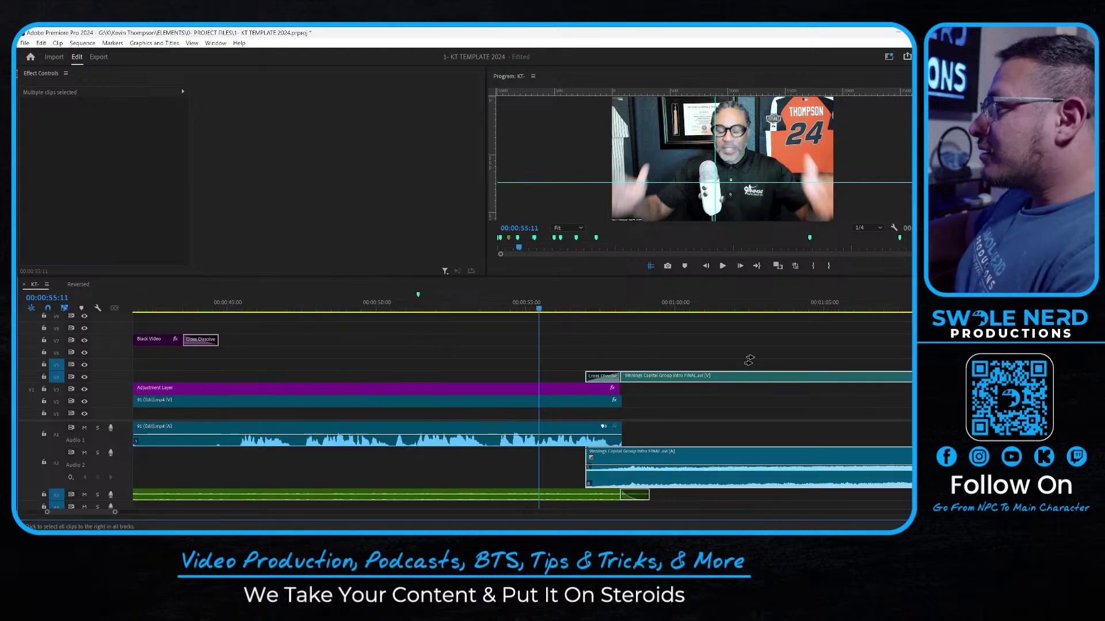
left_click(456, 349)
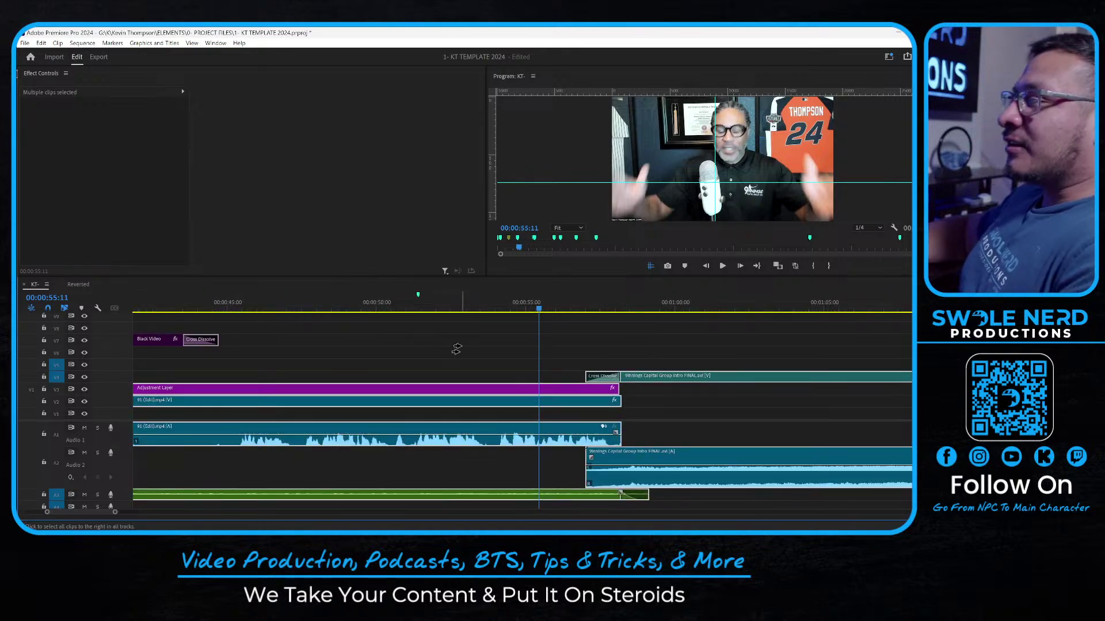
left_click(778, 344)
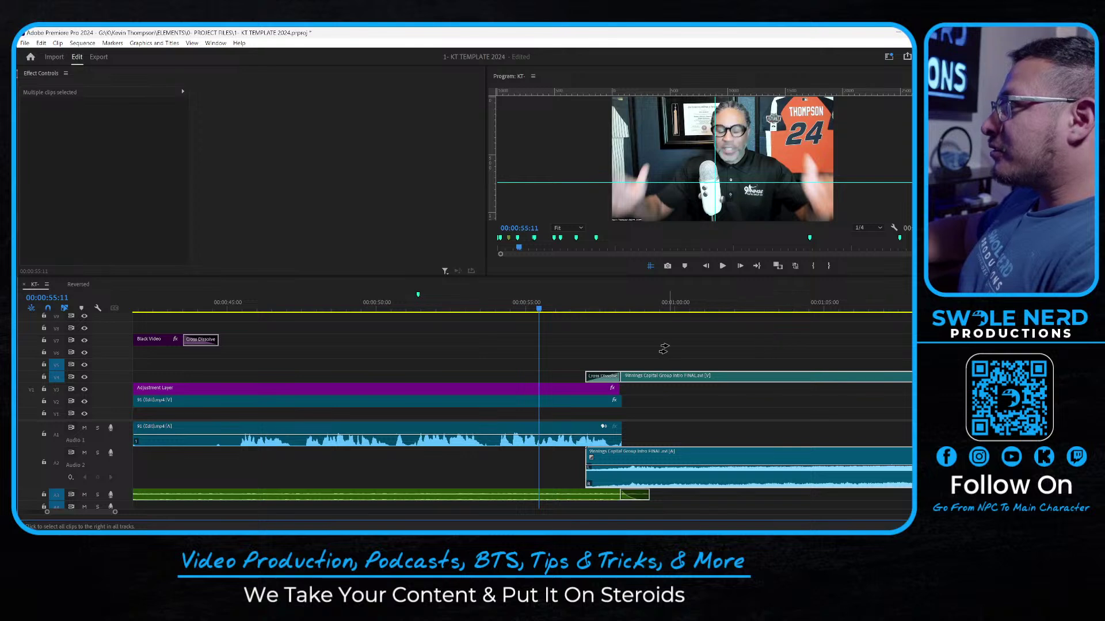
key("v")
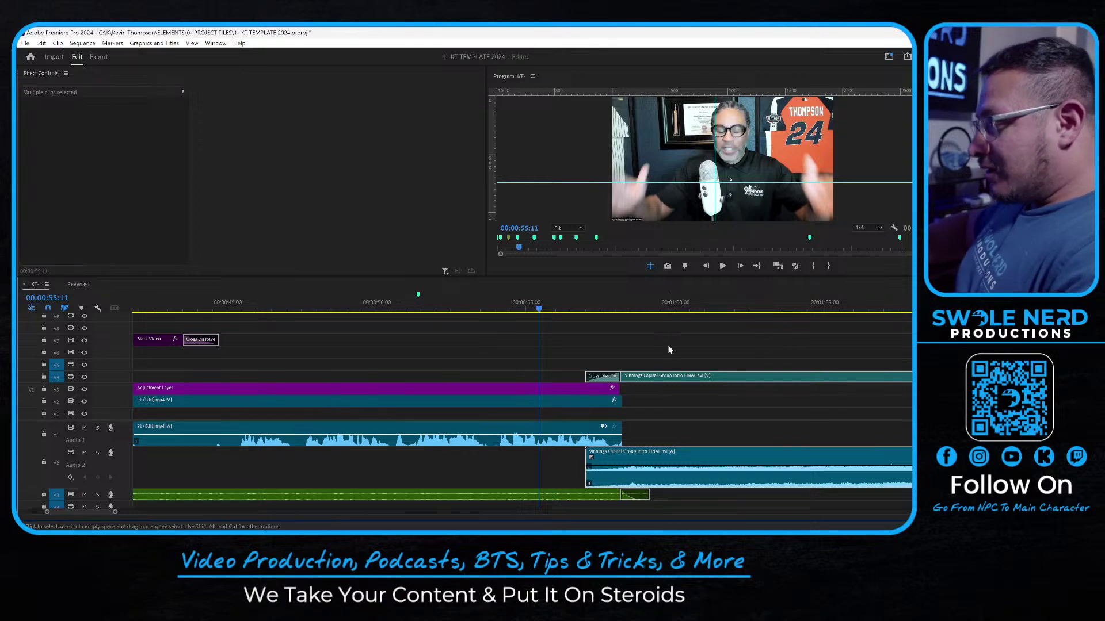
left_click_drag(652, 377, 909, 378)
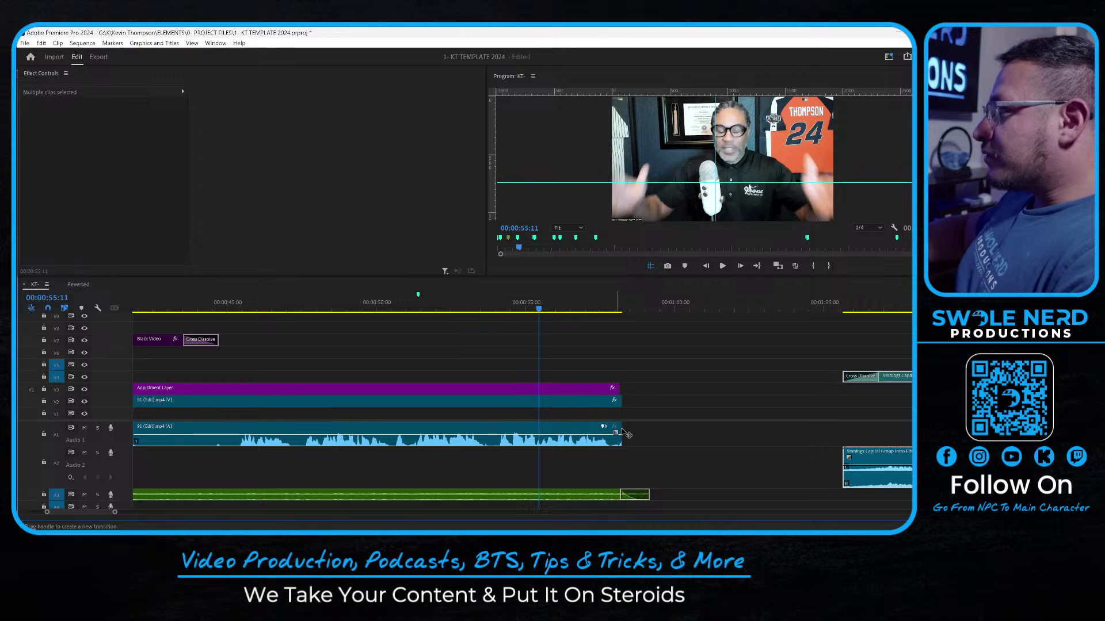
left_click_drag(622, 431, 865, 417)
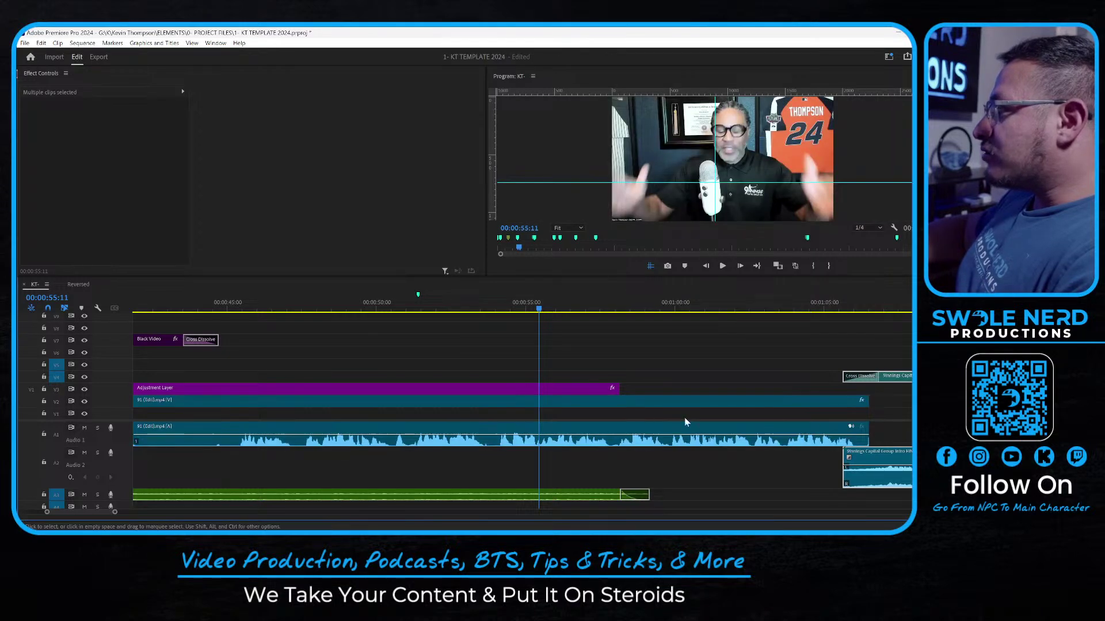
Shift the intro and all following clips about another 21 seconds later, and extend the first episode clip to about 00:01:30
key("minus")
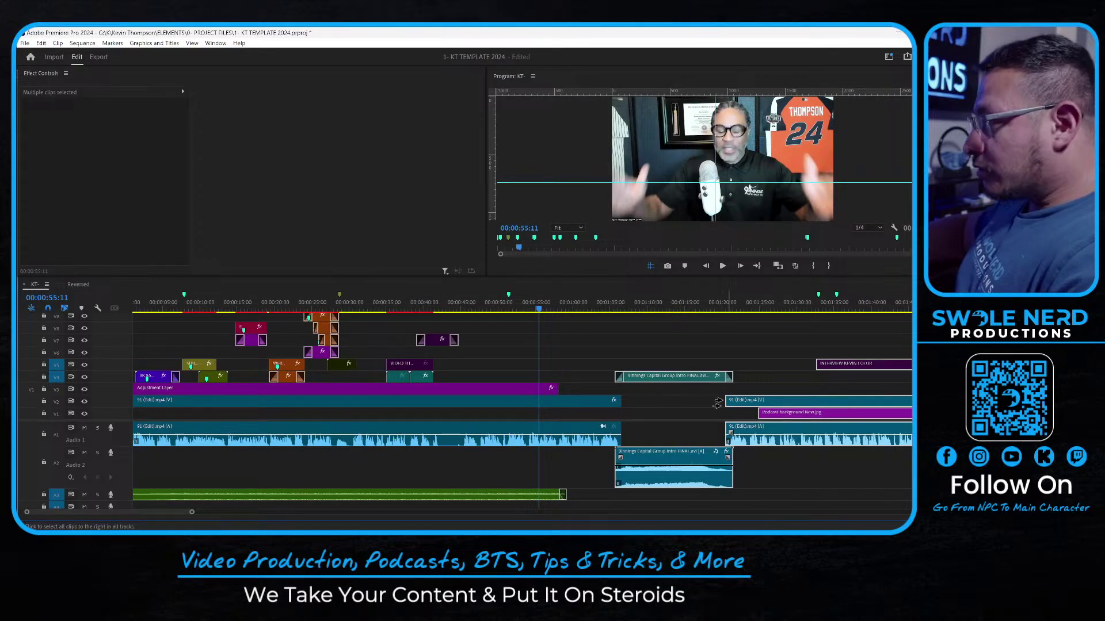
left_click_drag(670, 379, 864, 380)
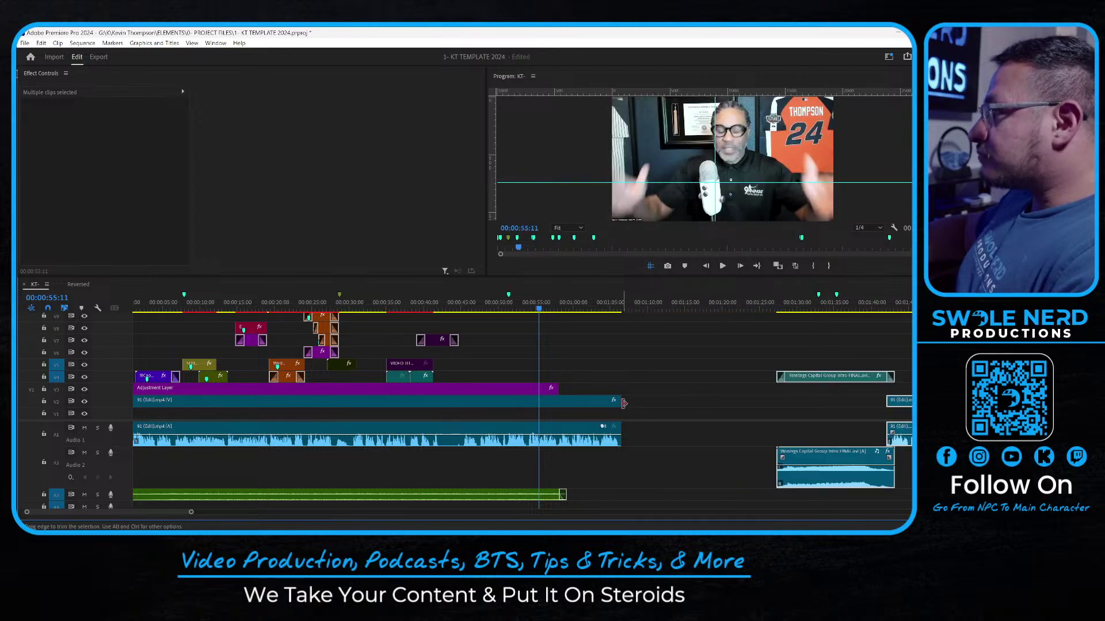
left_click(719, 410)
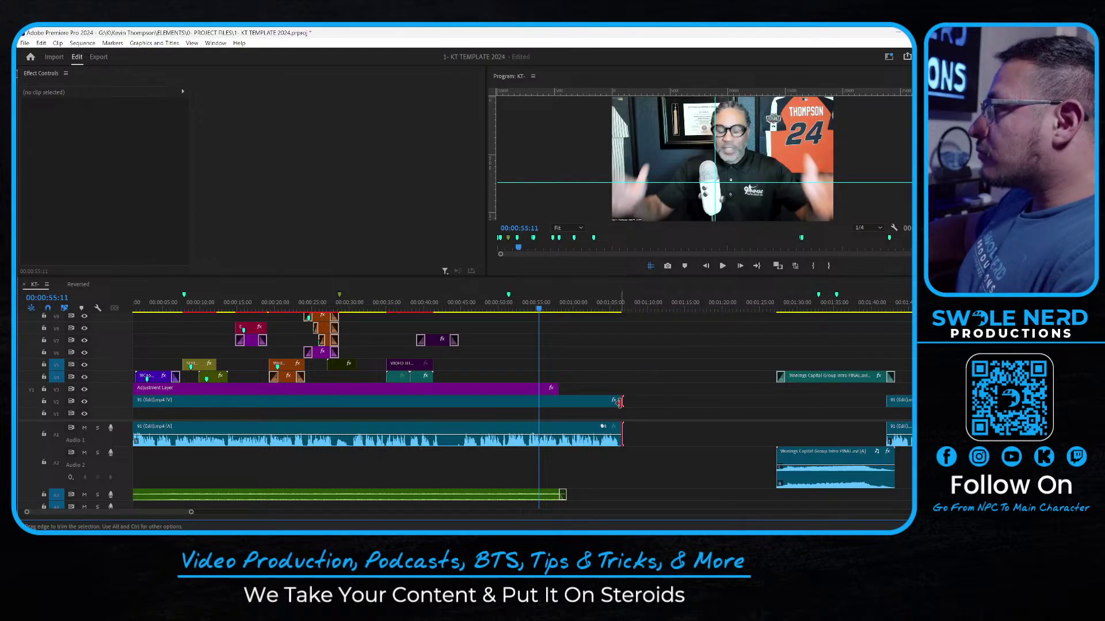
left_click_drag(620, 401, 712, 401)
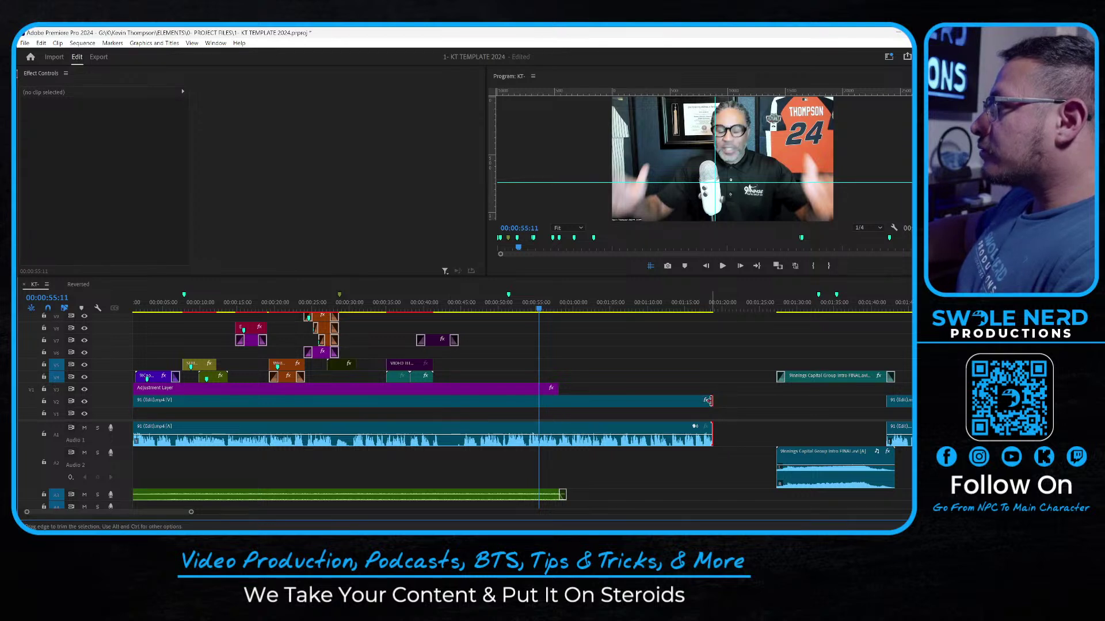
left_click_drag(709, 404, 801, 403)
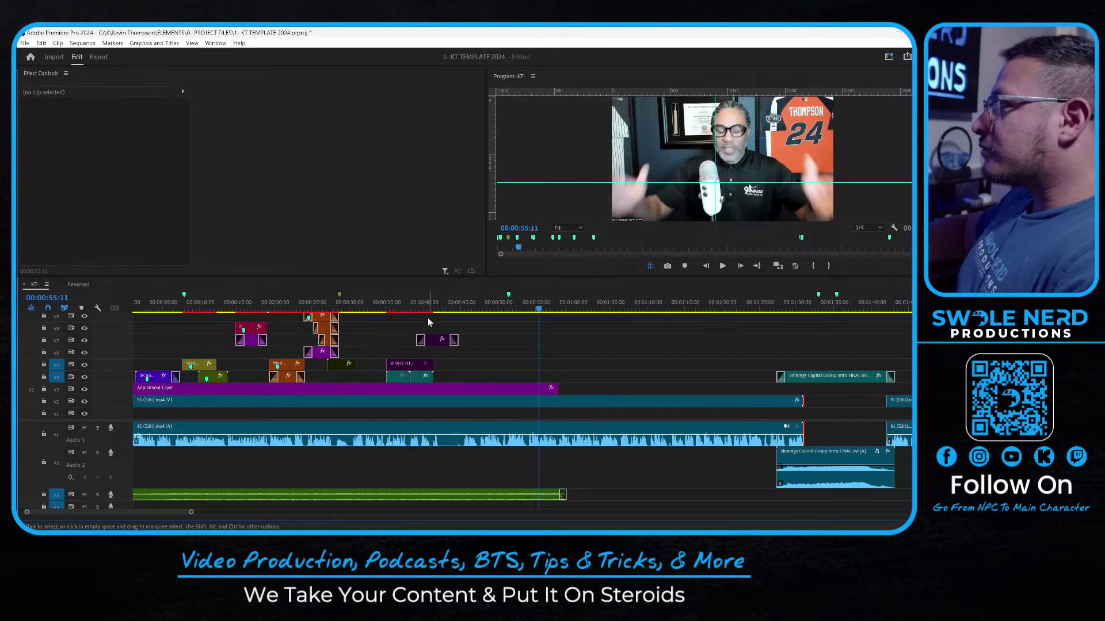
Play from about 00:00:37 to 00:00:42:05 to locate the pause in speech after the title graphic
left_click(409, 303)
key("space")
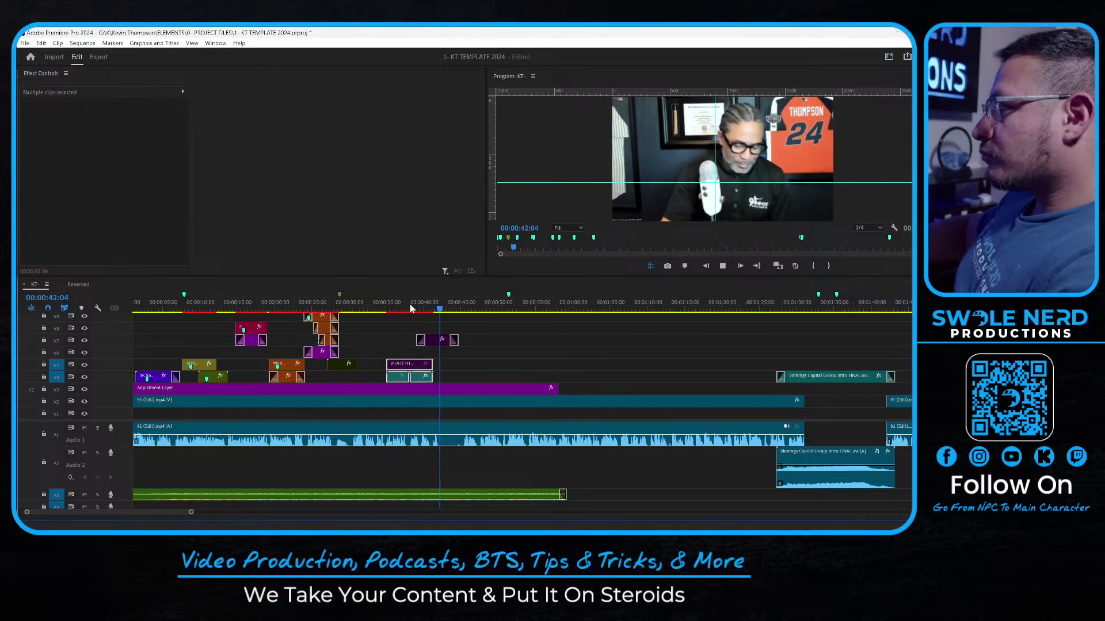
key("space")
key("equal")
key("equal")
key("equal")
key("c")
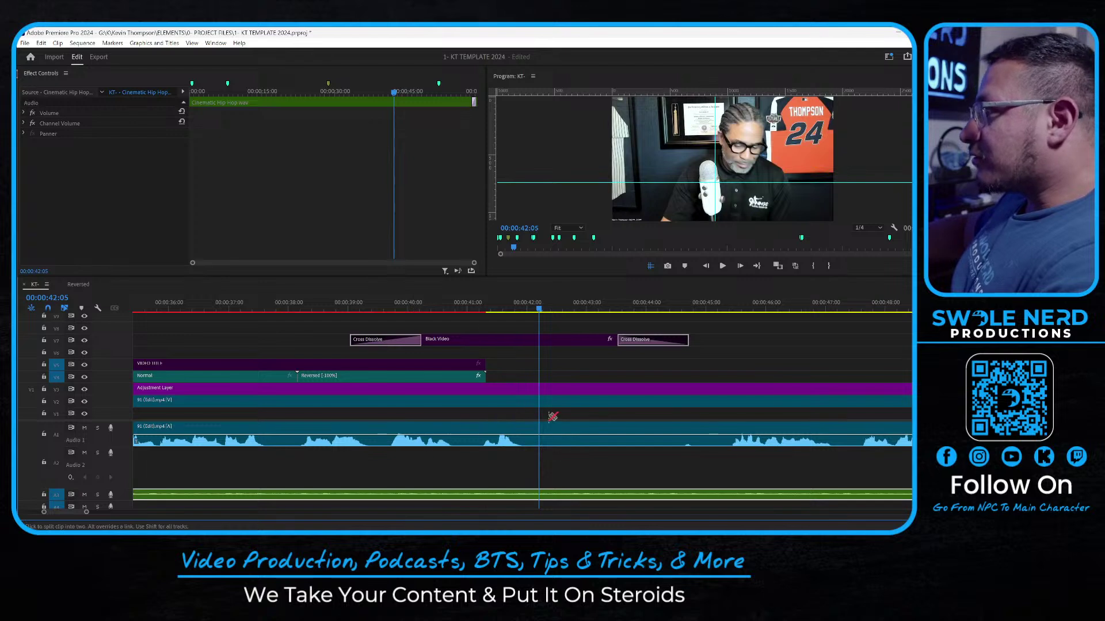
key("v")
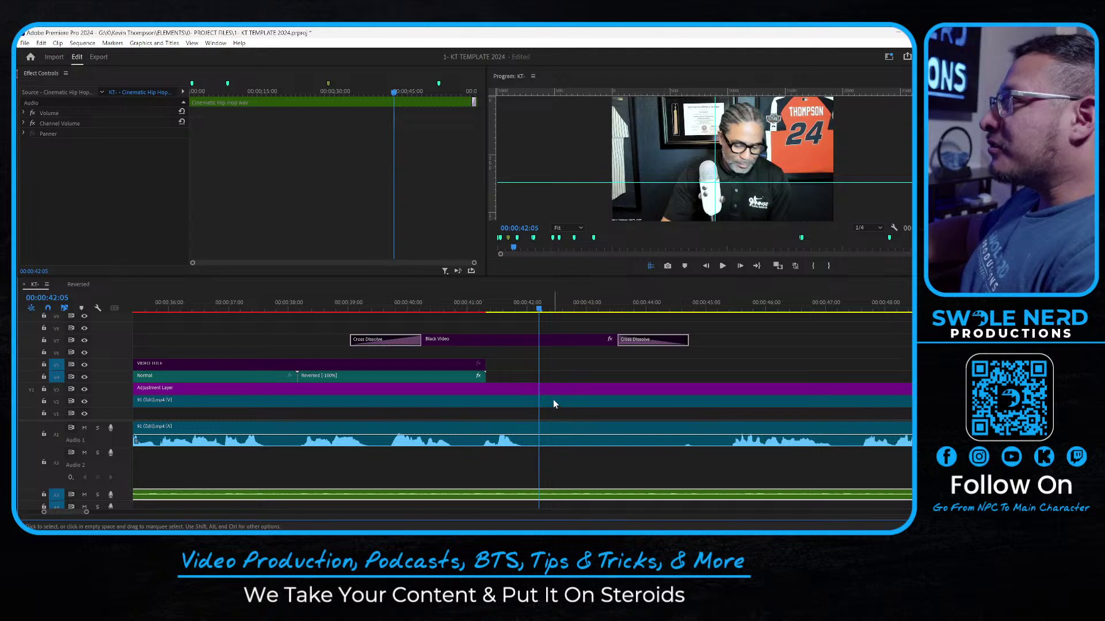
Replay the section around the title graphic and split the Cinematic Hip Hop music at 00:00:42:05
left_click_drag(552, 364, 572, 436)
left_click(562, 370)
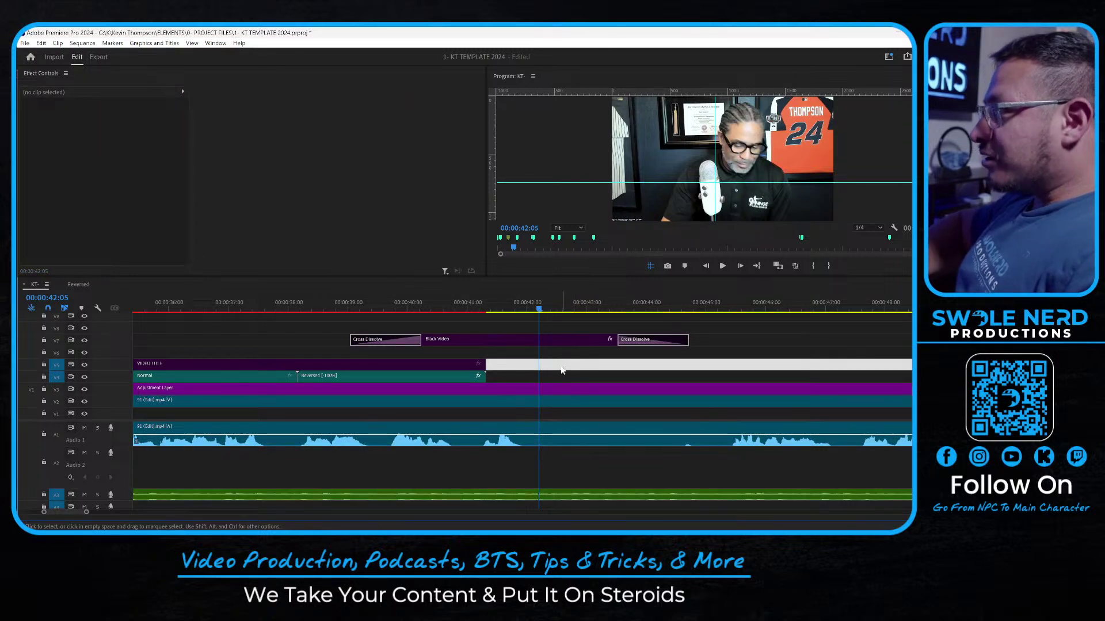
key("shift+k")
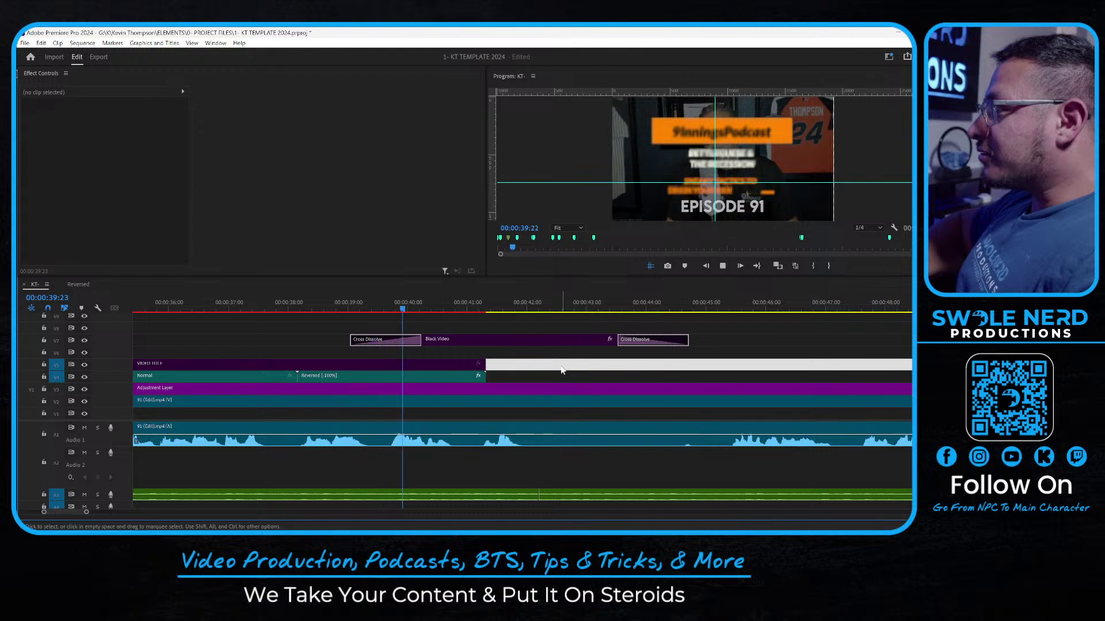
key("space")
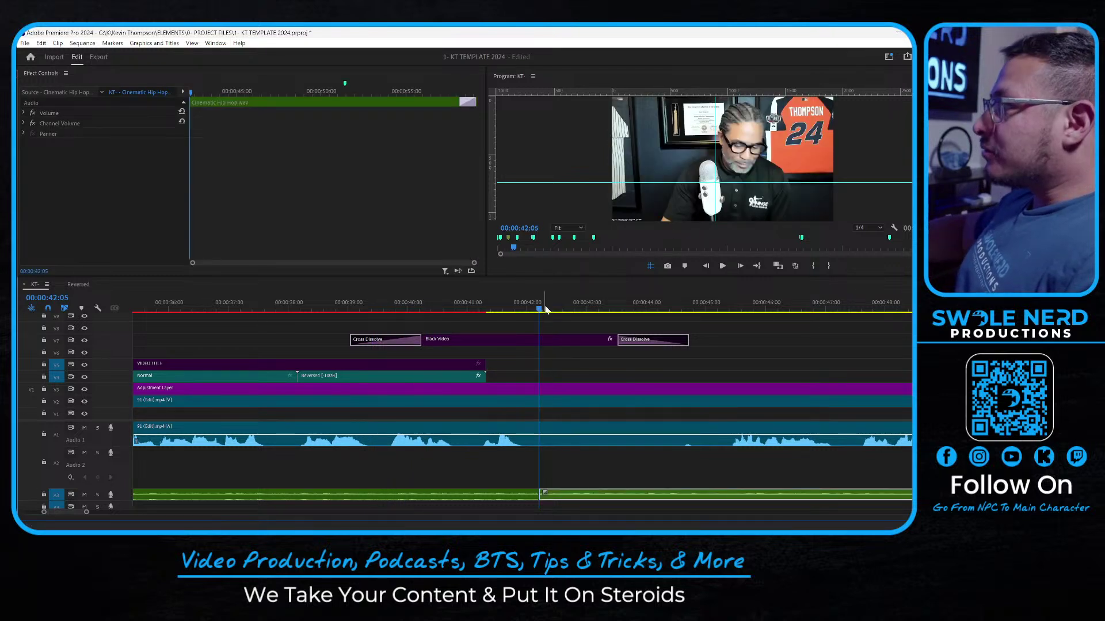
key("ctrl+shift+k")
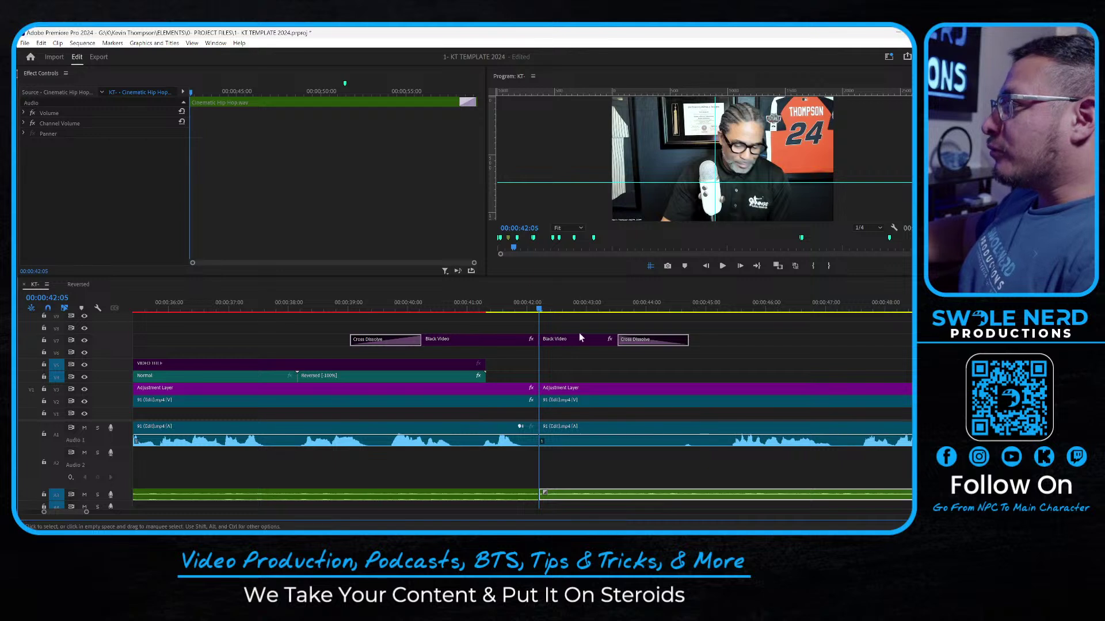
key("ctrl+z")
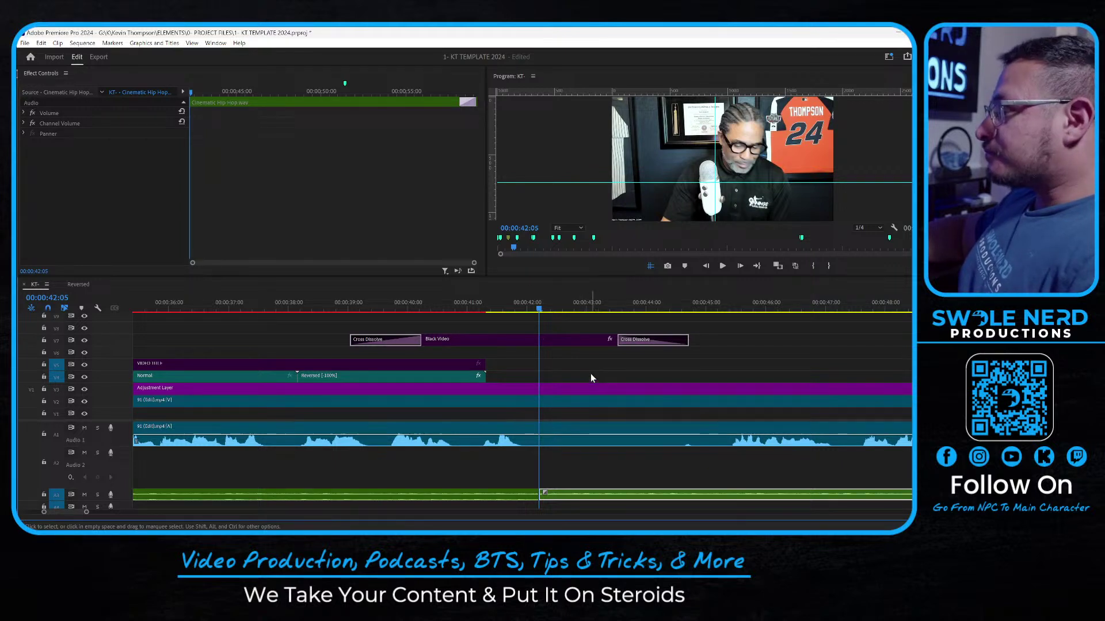
left_click(560, 375)
left_click_drag(578, 451, 555, 374)
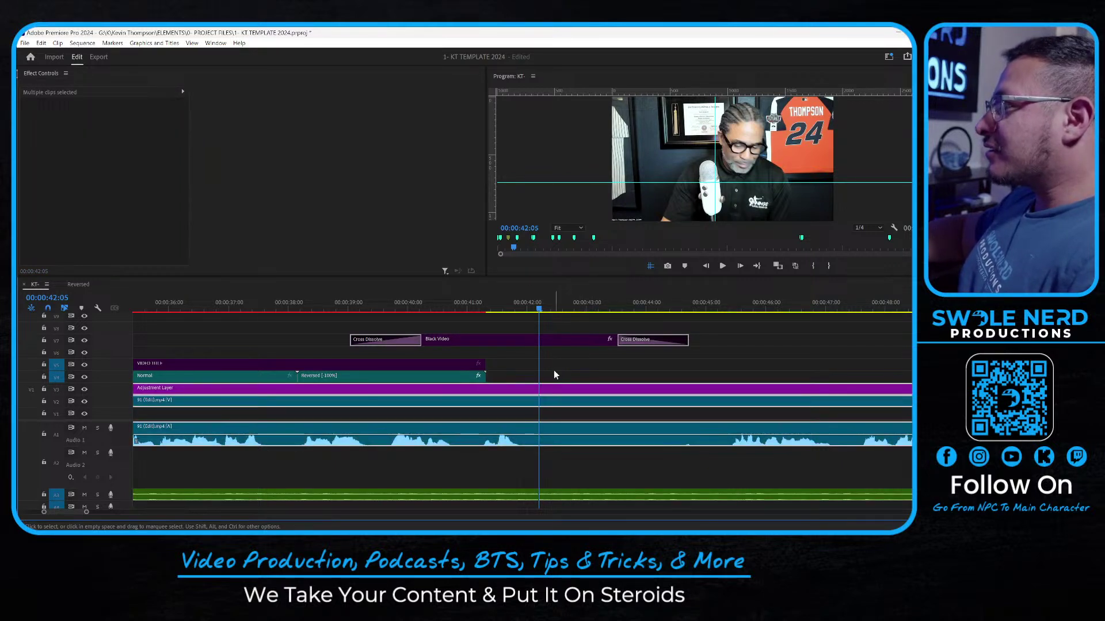
key("ctrl+k")
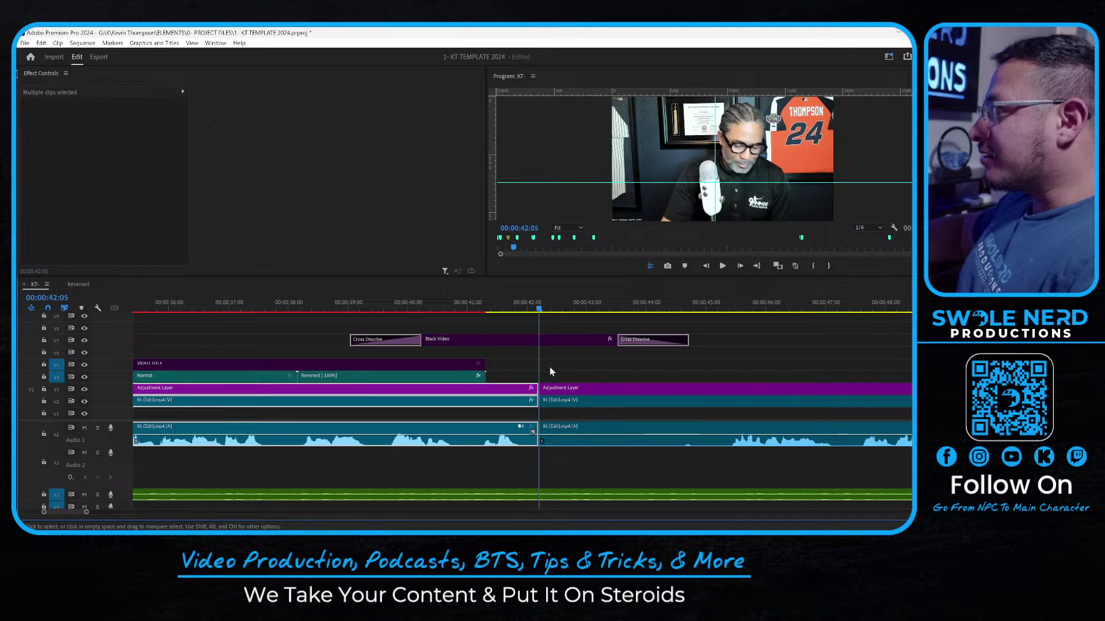
left_click(550, 367)
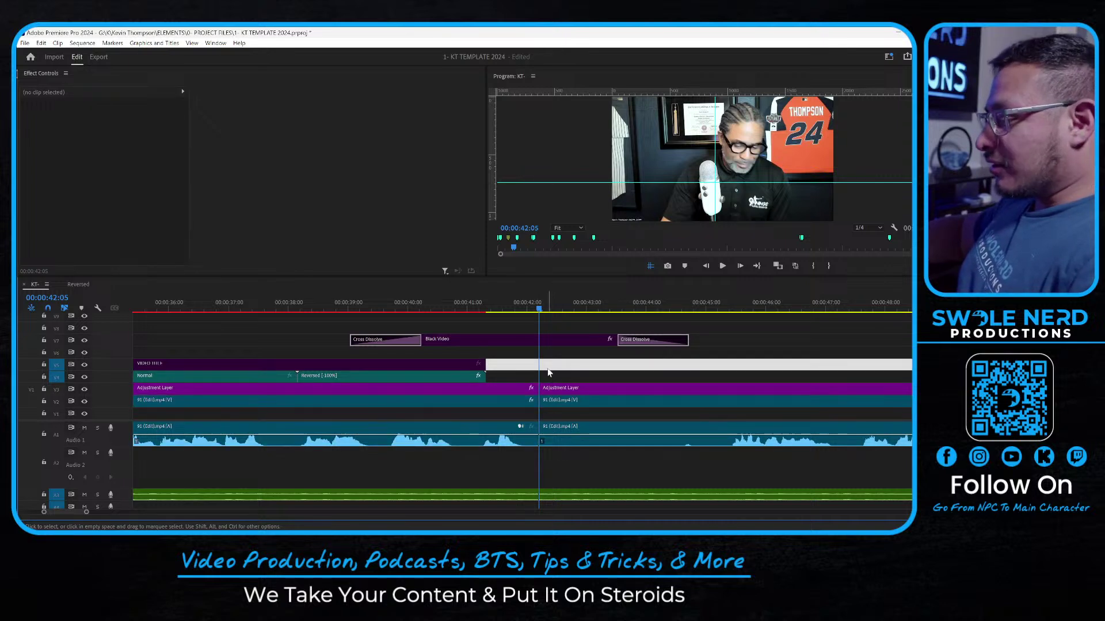
key("ctrl+z")
left_click(555, 364)
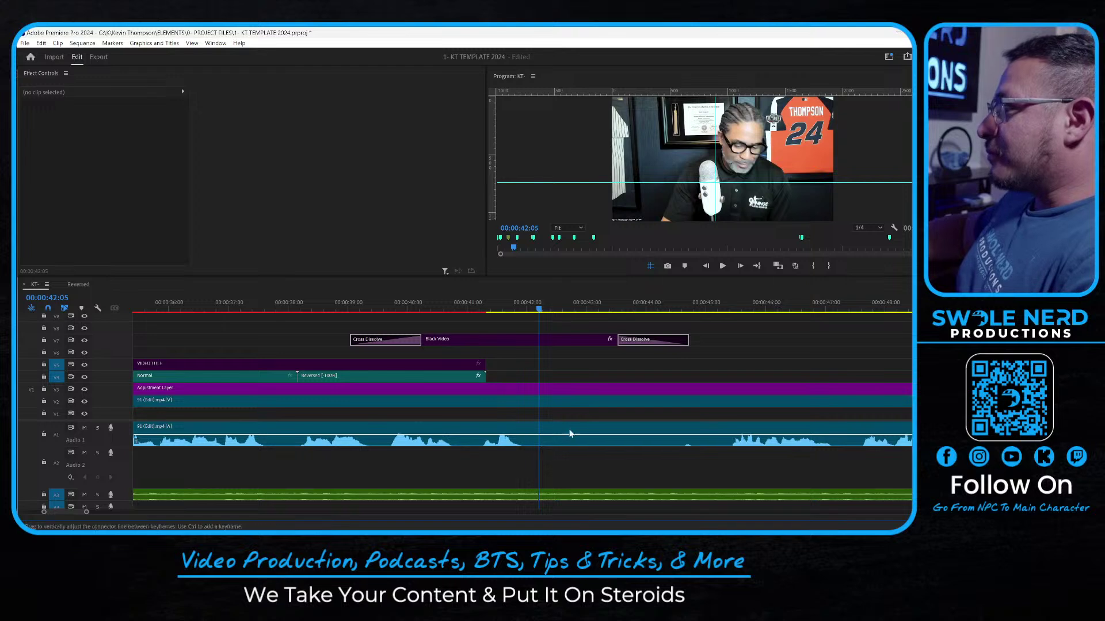
key("ctrl+shift+k")
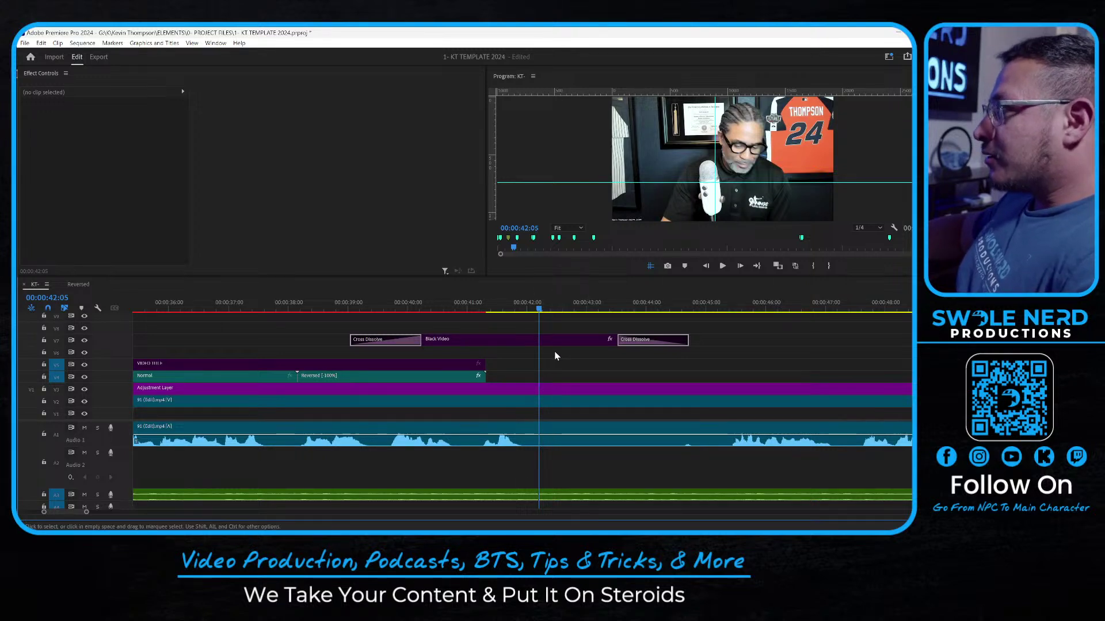
key("ctrl+z")
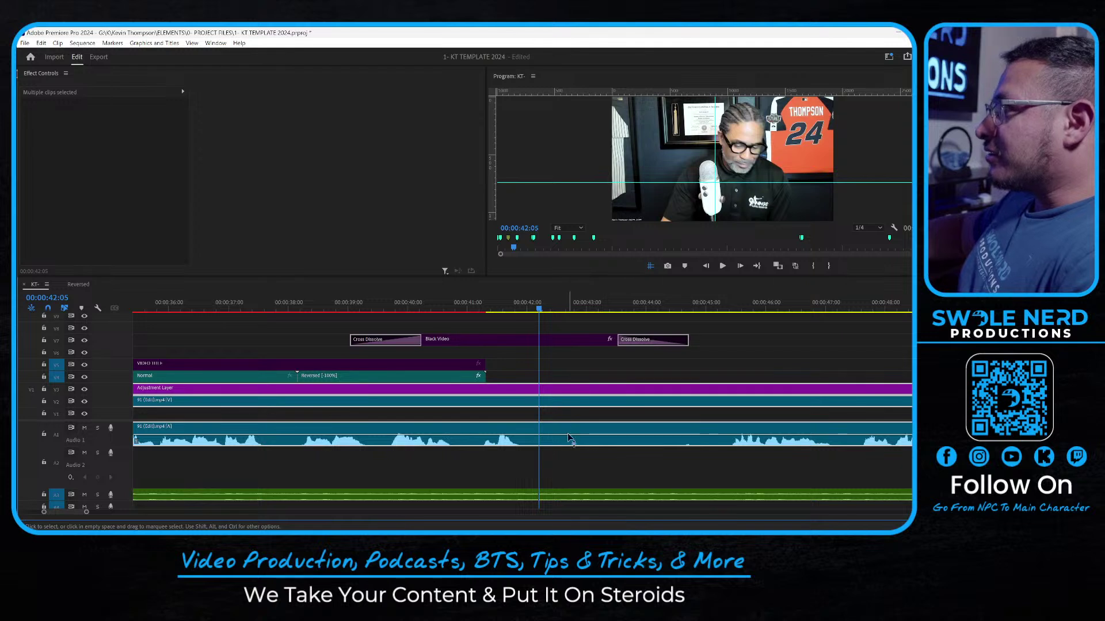
Split the adjustment layer and first episode clip at 00:00:42:05 and delete their portions after the cut
key("ctrl+k")
left_click_drag(557, 370, 584, 428)
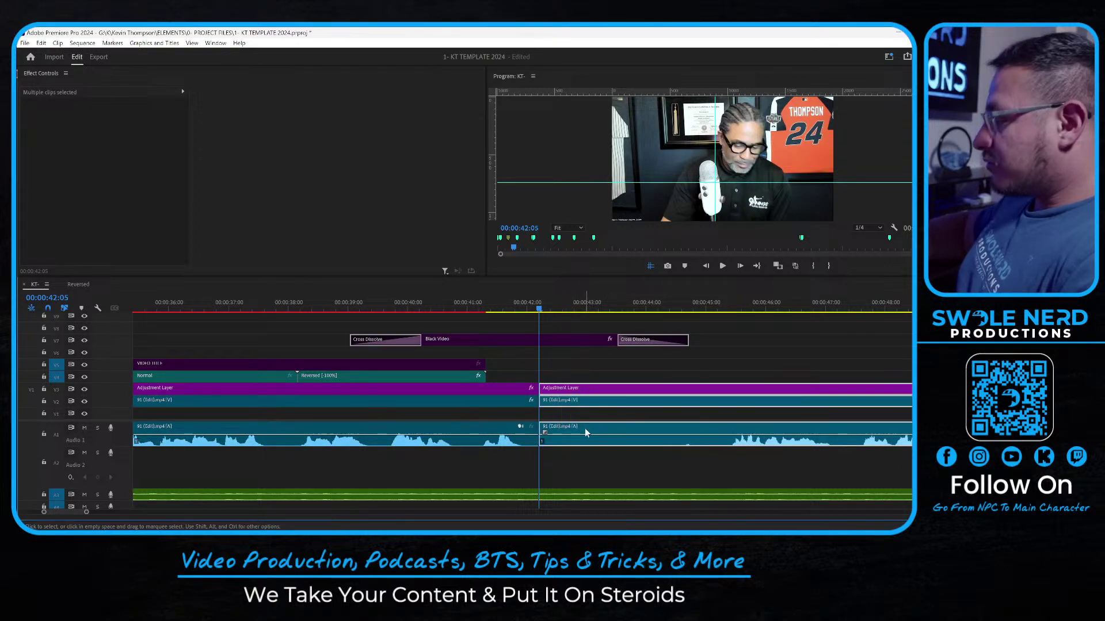
key("Delete")
key("backslash")
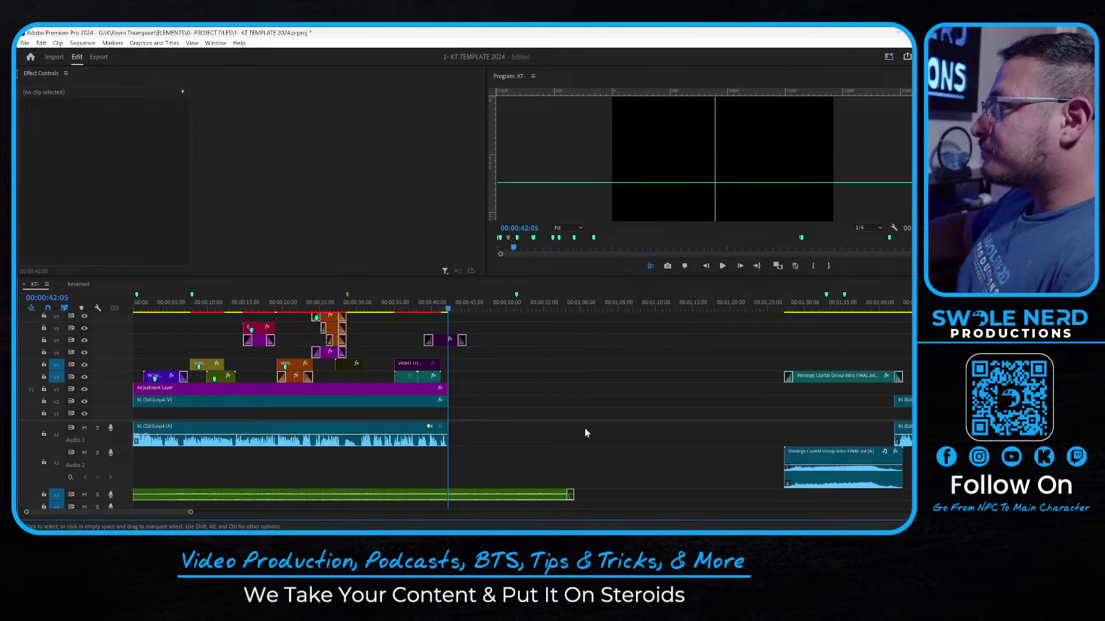
Move the Capital Group intro earlier so it starts right where the title graphic ends
left_click(625, 378)
left_click_drag(805, 378, 497, 382)
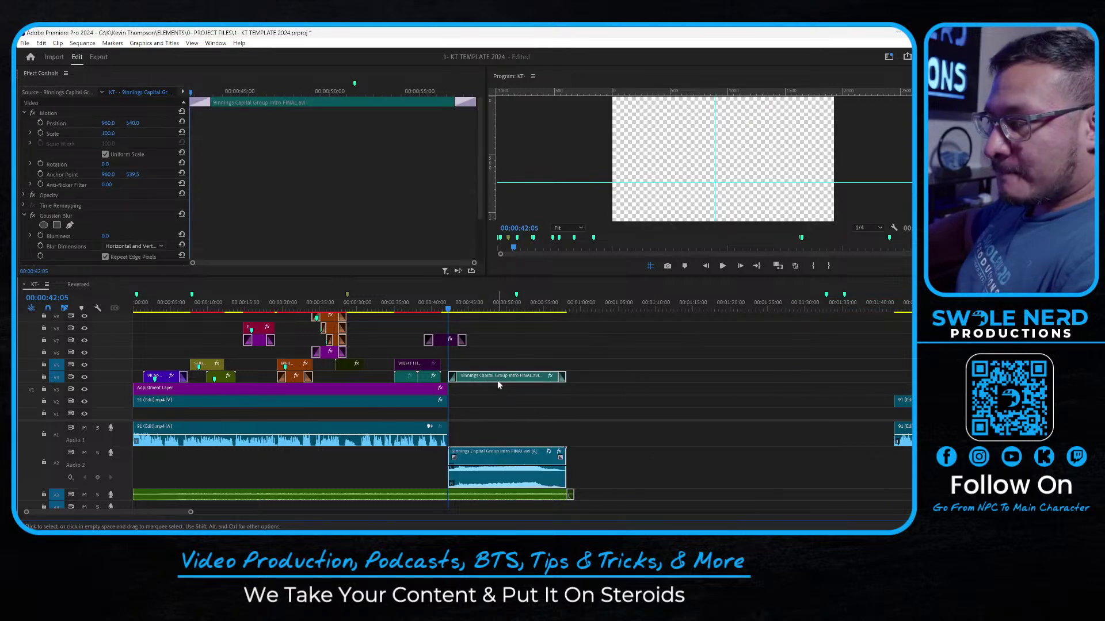
key("equal")
key("equal")
key("equal")
key("equal")
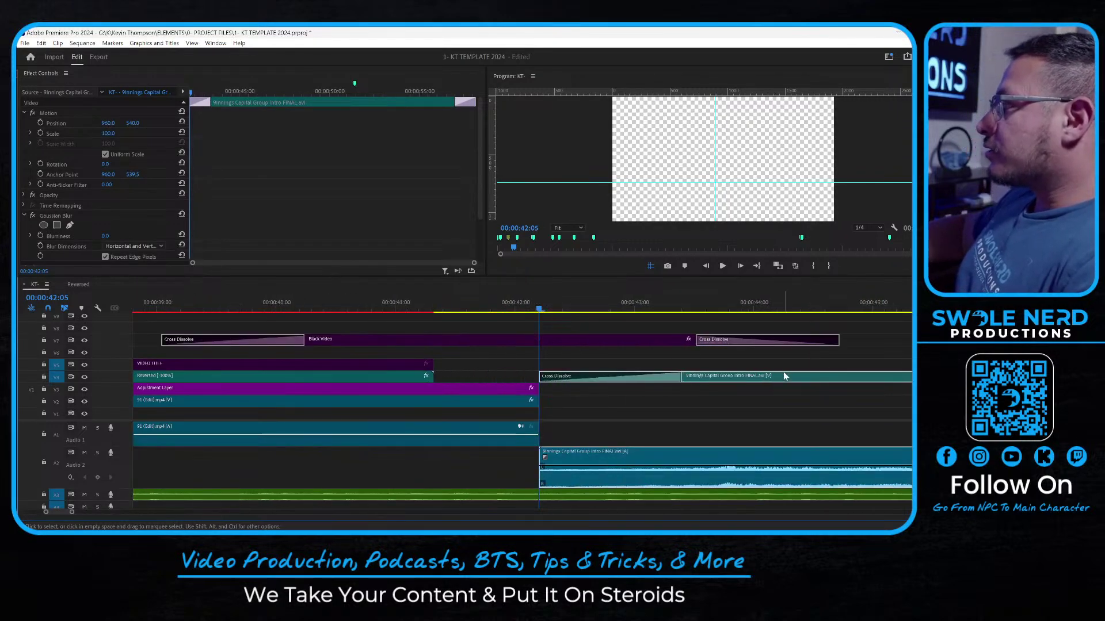
left_click_drag(784, 375, 672, 377)
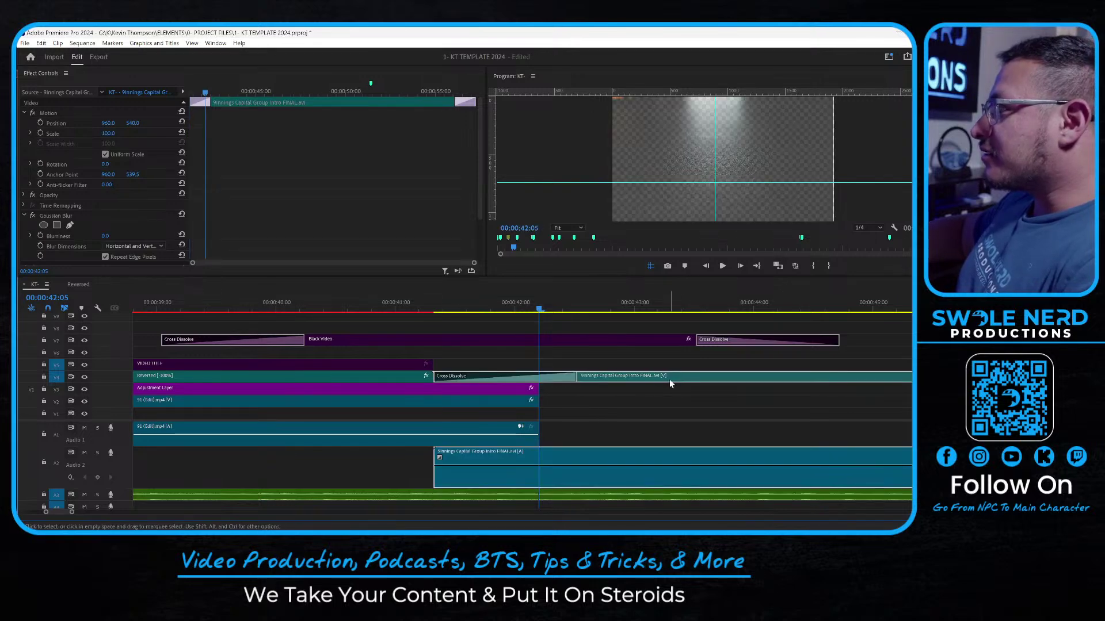
Move the Black Video up one track and place the intro on a track above the title, starting at 00:00:41:00
left_click(351, 357)
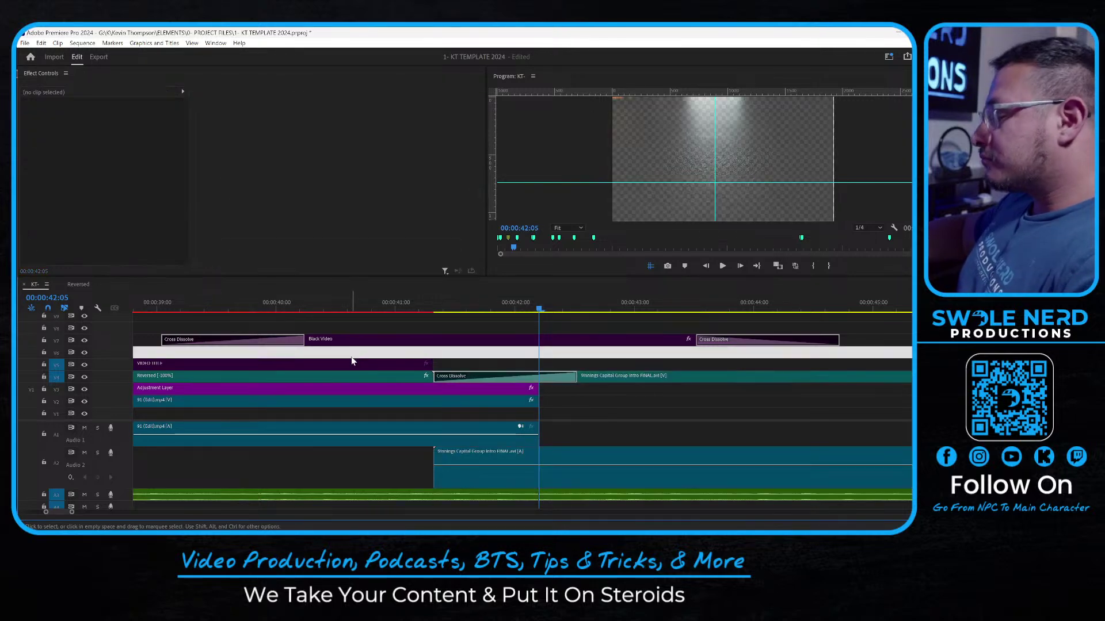
key("minus")
key("minus")
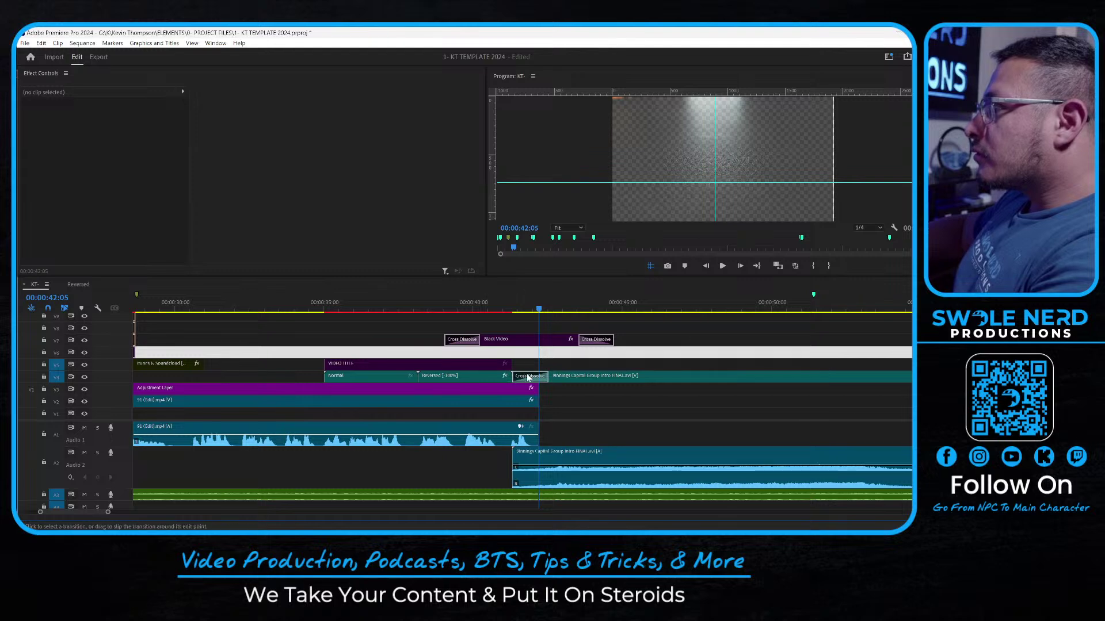
left_click_drag(528, 345, 528, 333)
left_click_drag(552, 375, 596, 354)
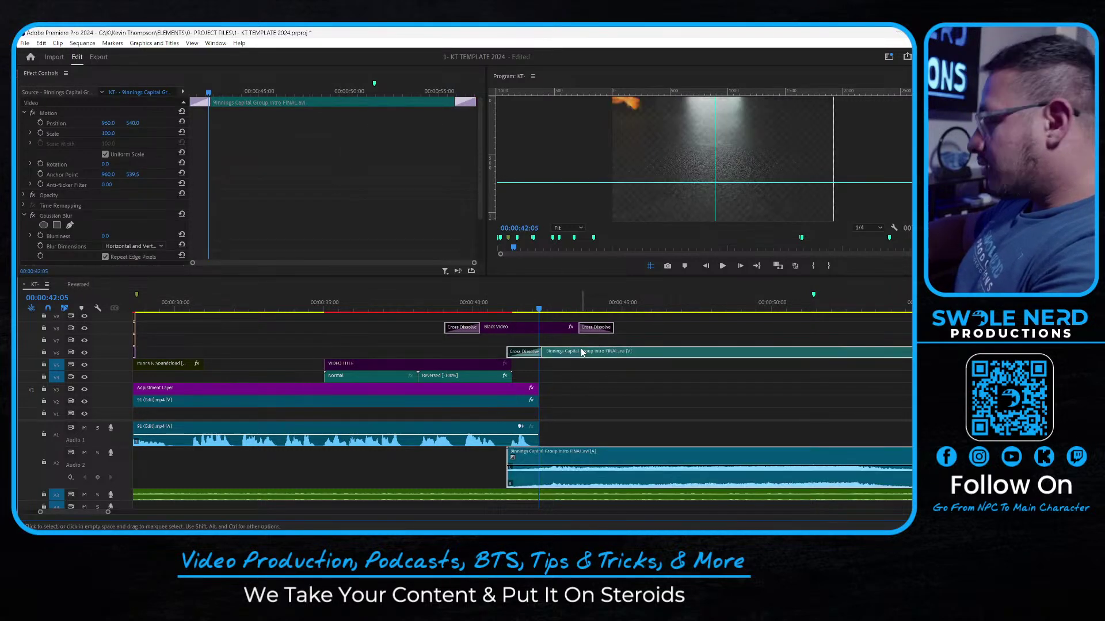
Check the intro dissolve's alignment with the end of the first episode clip and play from 00:00:42:05
key("=")
key("=")
key("=")
key("=")
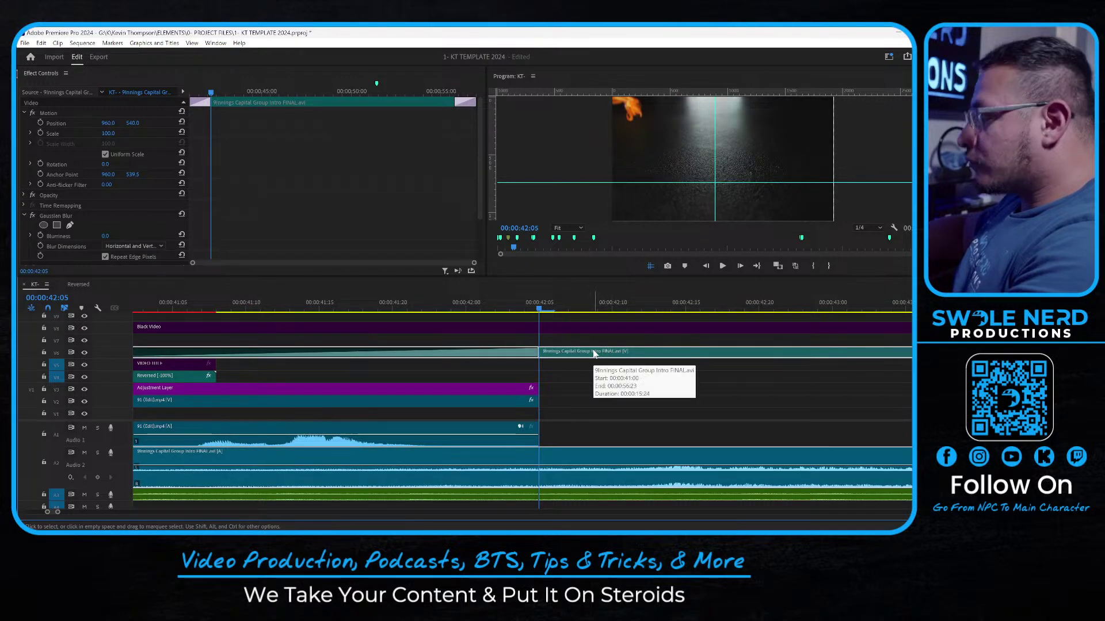
key("-")
key("-")
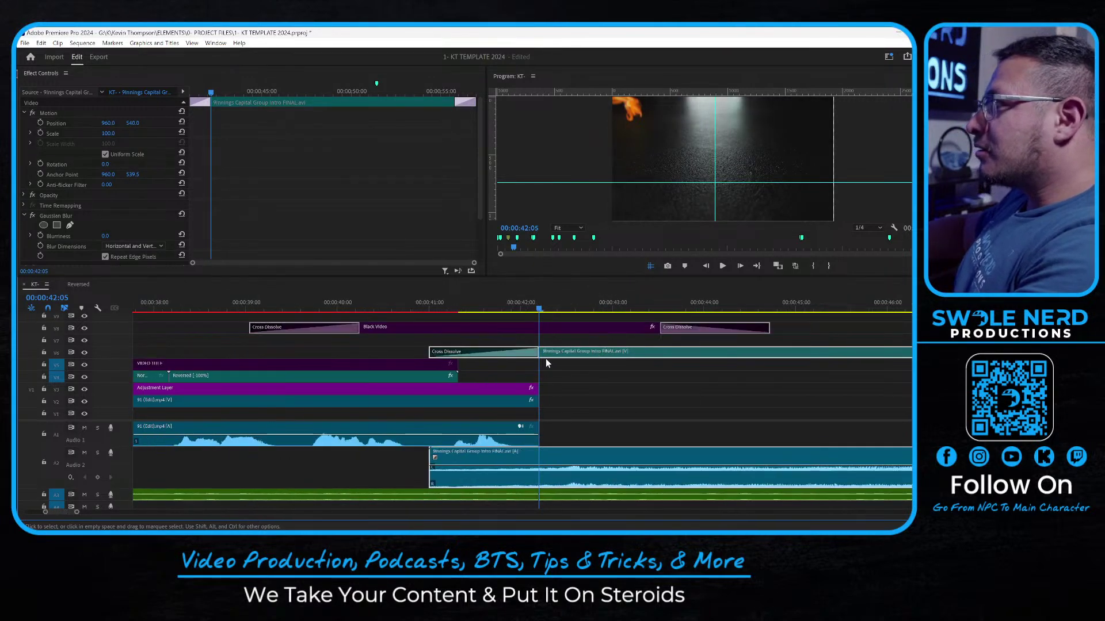
left_click(519, 311)
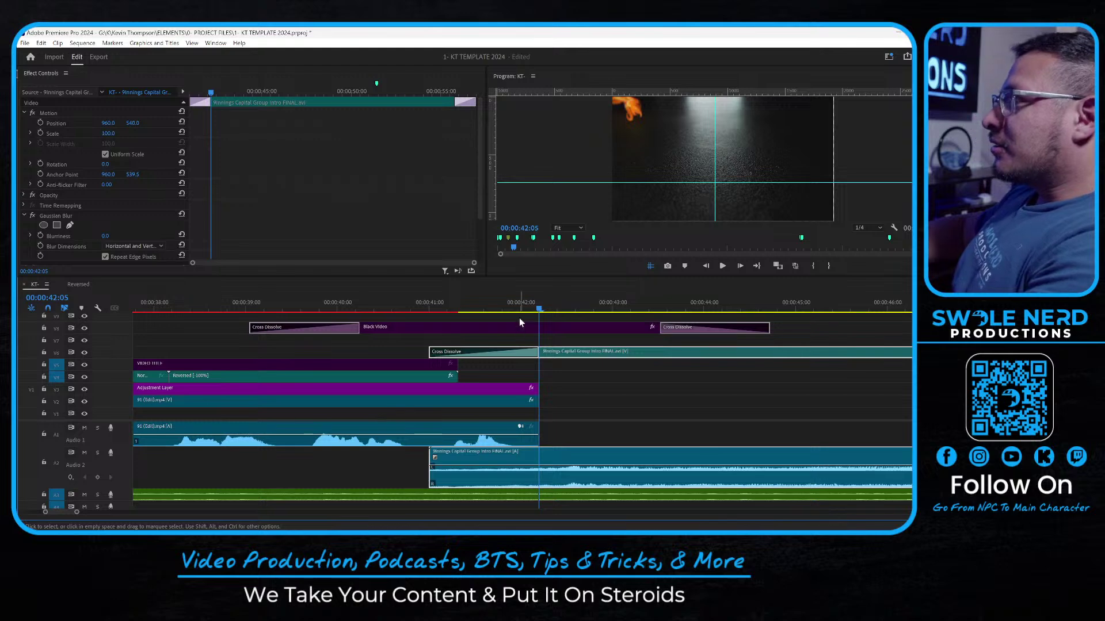
key("space")
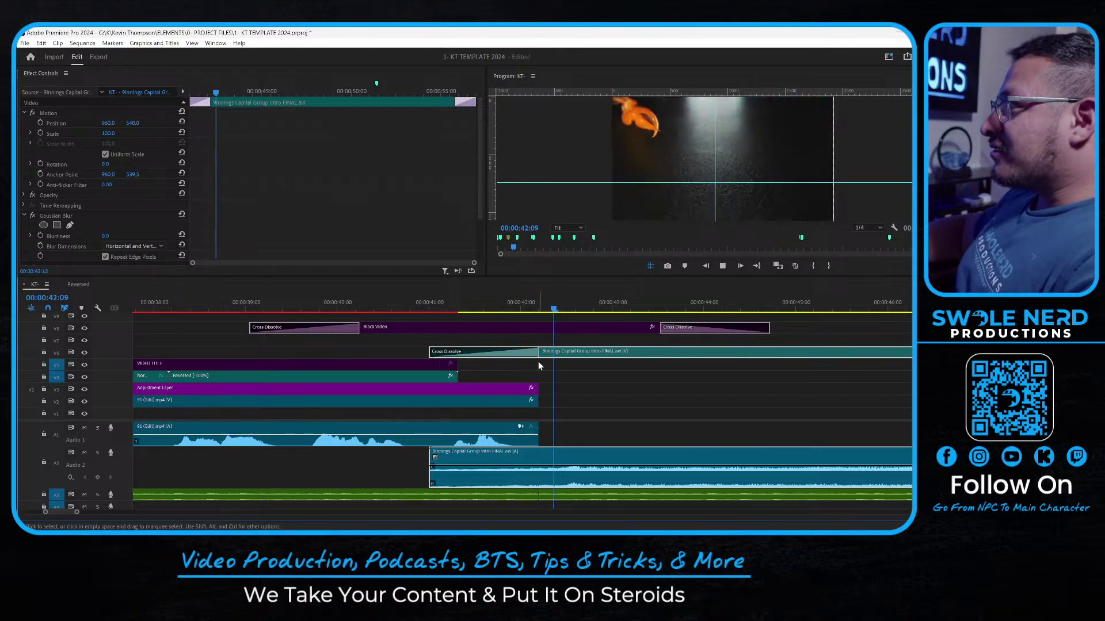
Select the clips after the intro and move them earlier so the second episode clip starts near the intro's end, at about 00:00:54:16
key("-")
key("-")
key("-")
key("-")
key("-")
key("-")
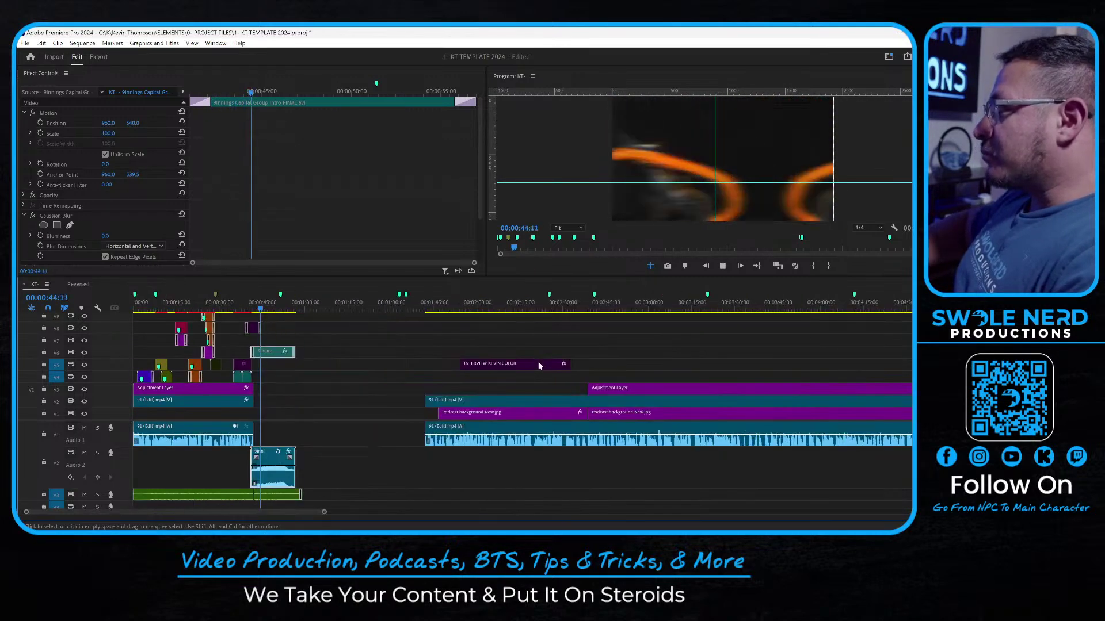
left_click(377, 388)
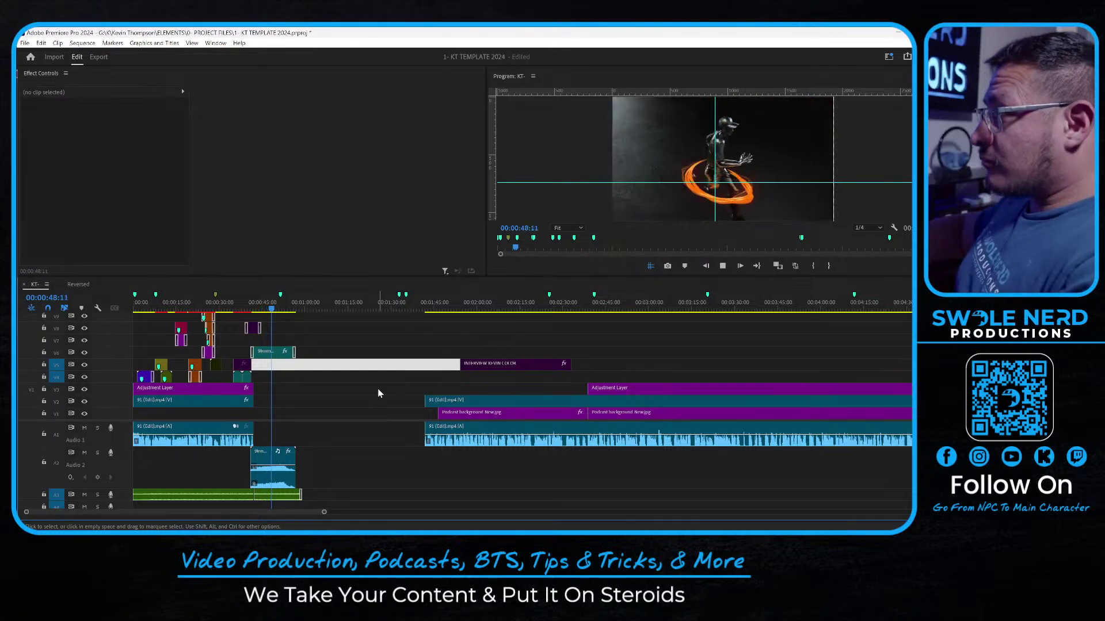
left_click_drag(478, 341, 648, 458)
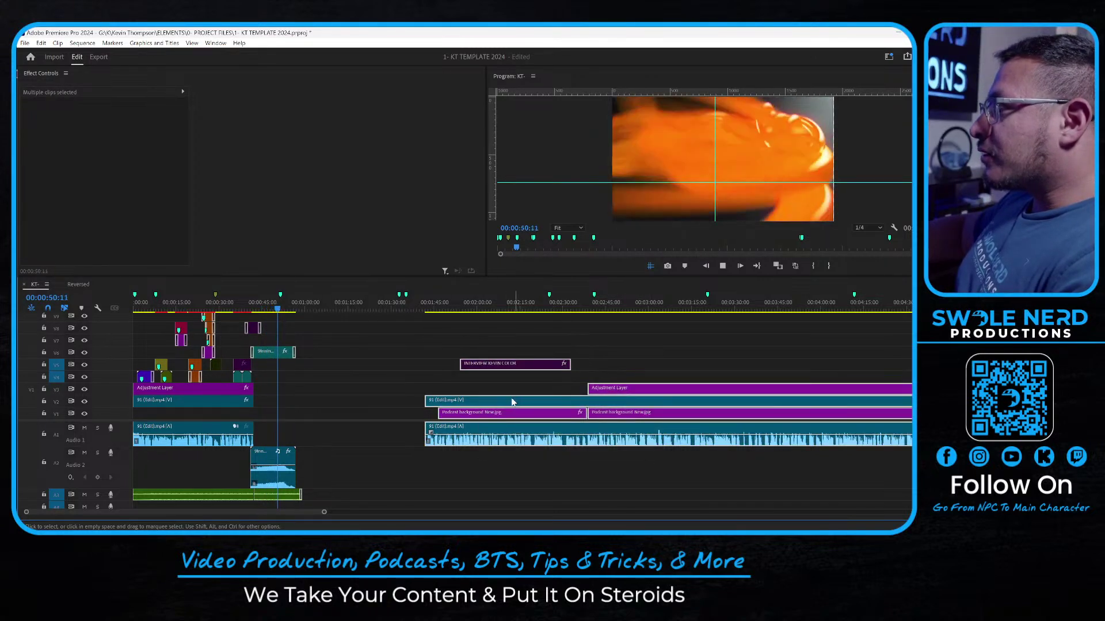
left_click_drag(514, 407, 379, 401)
key("equal")
key("equal")
key("equal")
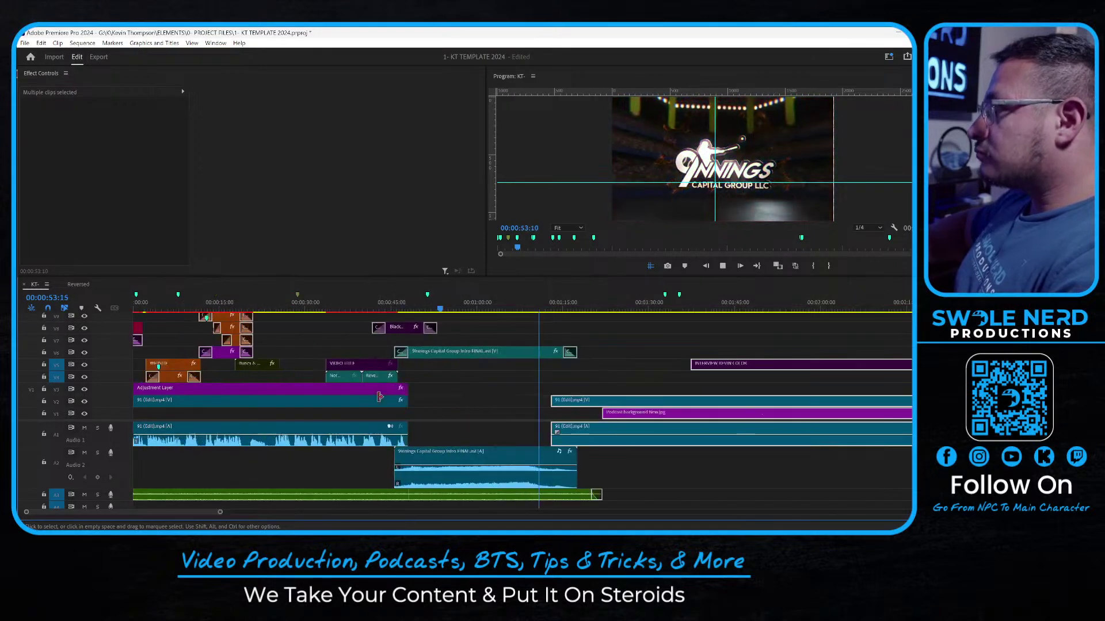
Remove the Cinematic Hip Hop music after 00:00:42:05 and fade out the remaining music over about two seconds
left_click(653, 497)
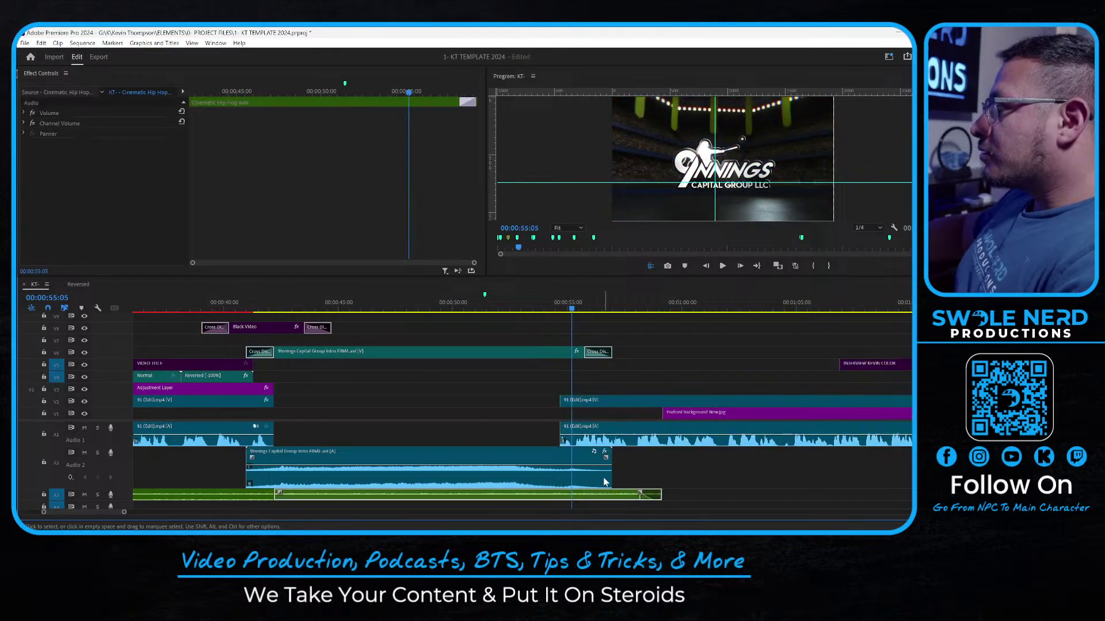
left_click(660, 495)
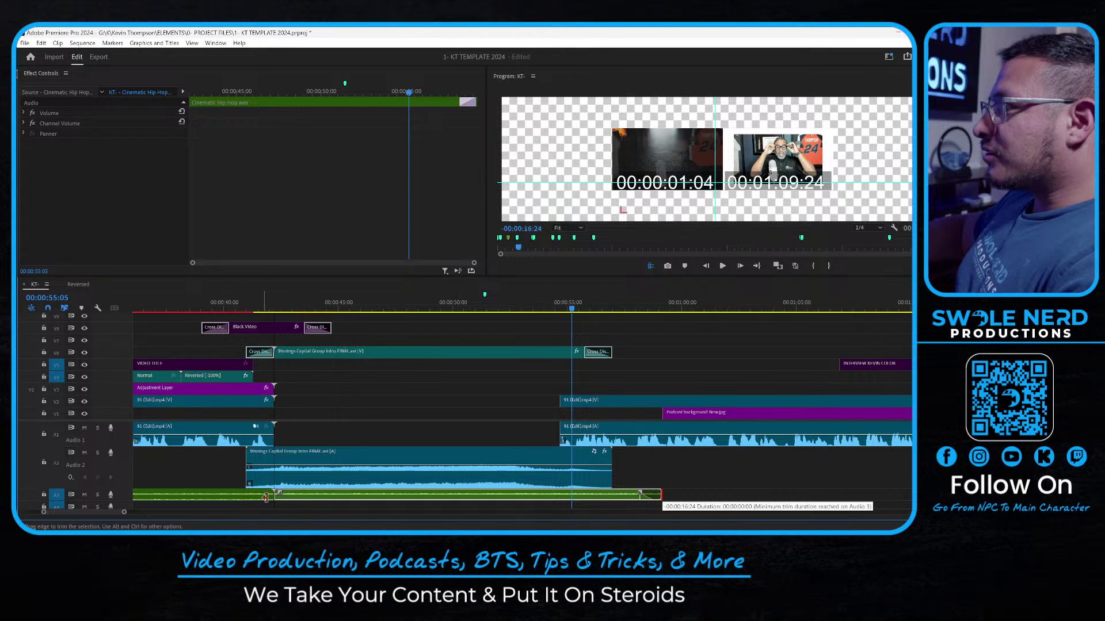
left_click_drag(307, 498, 304, 499)
left_click(298, 501)
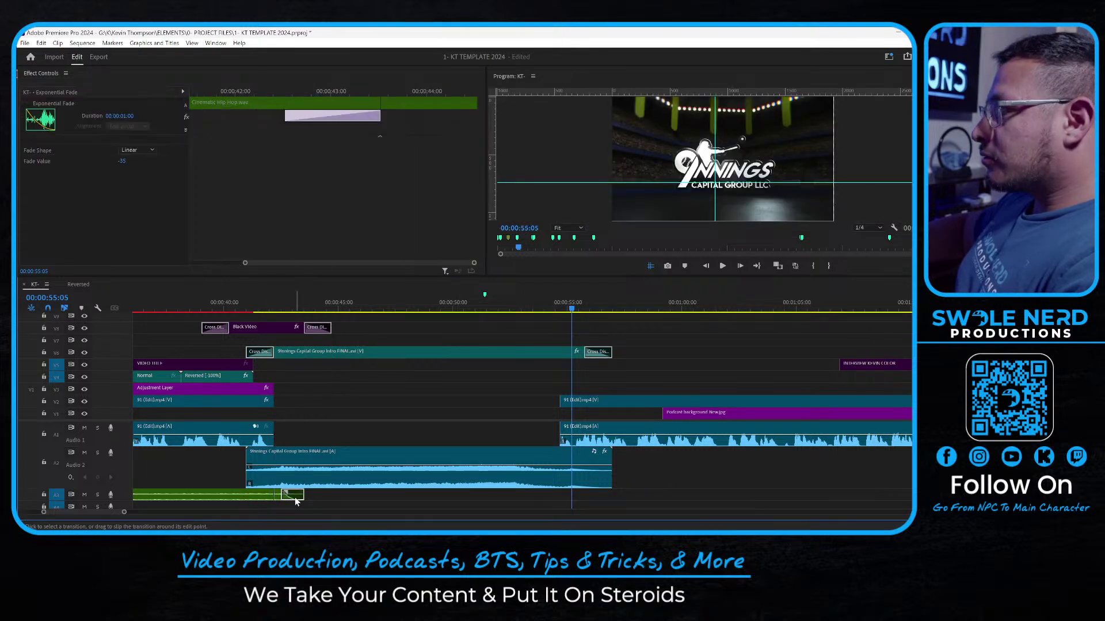
left_click(295, 498)
key("Delete")
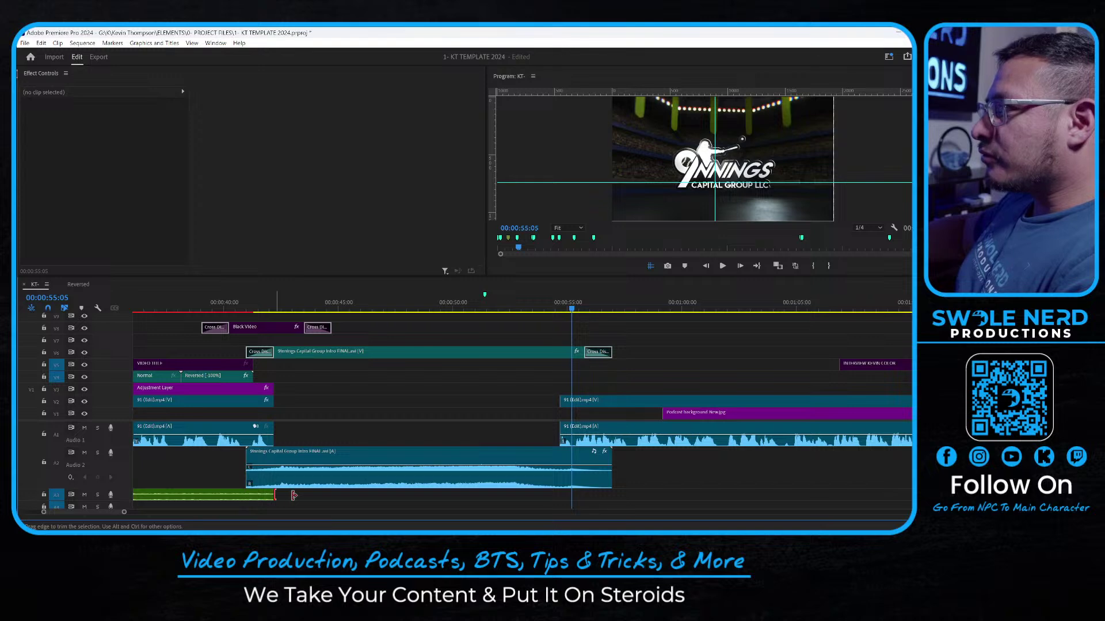
mouse_move(275, 496)
left_mouse_down()
mouse_move(291, 496)
mouse_move(248, 499)
mouse_move(274, 495)
left_mouse_up()
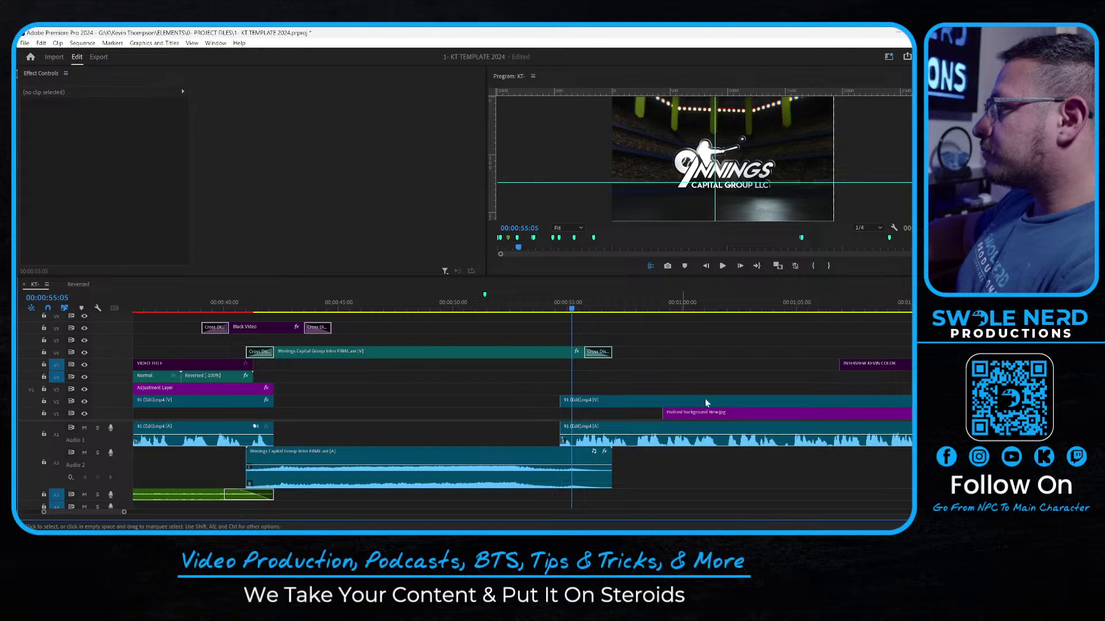
Shift all clips after the intro about one second later, to the start of the intro's closing dissolve, and play the transition
key("a")
left_click(667, 427)
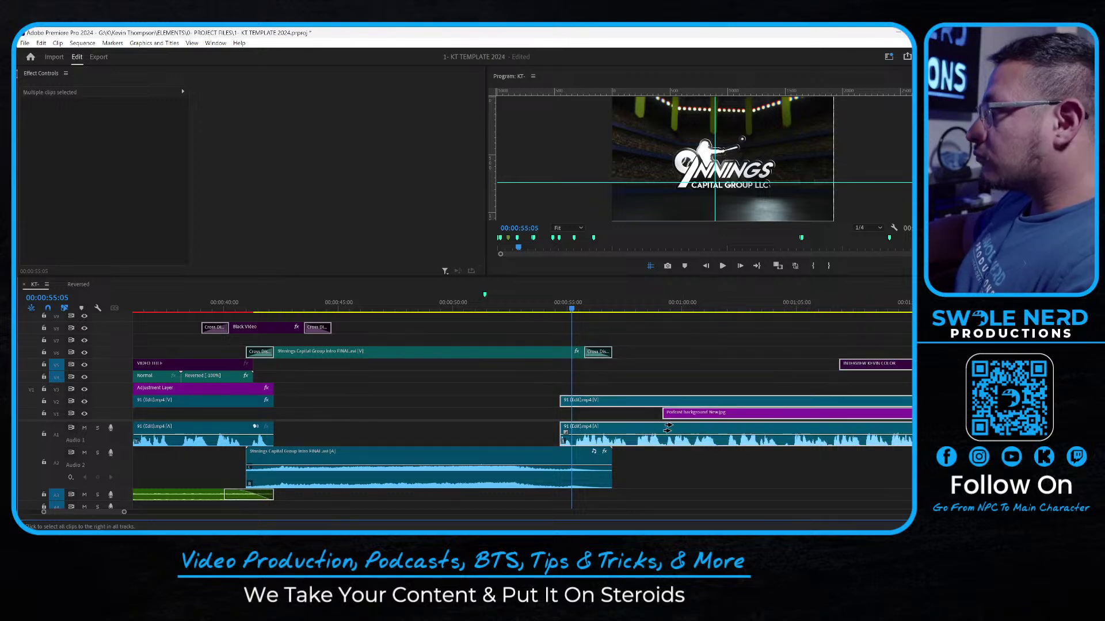
left_click_drag(620, 405, 643, 401)
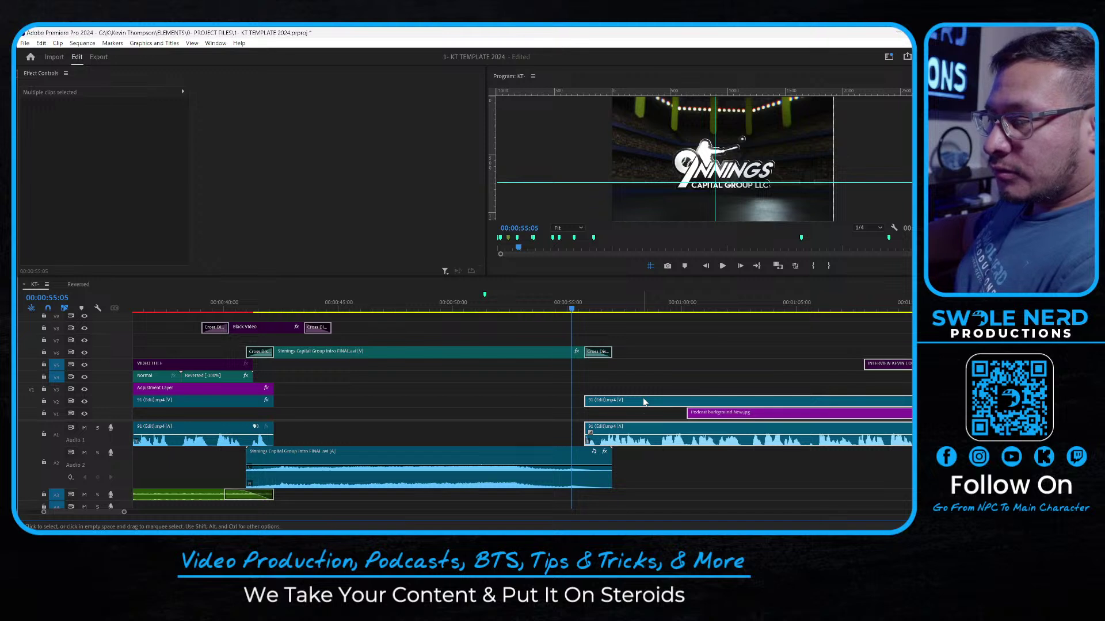
left_click(647, 378)
key("space")
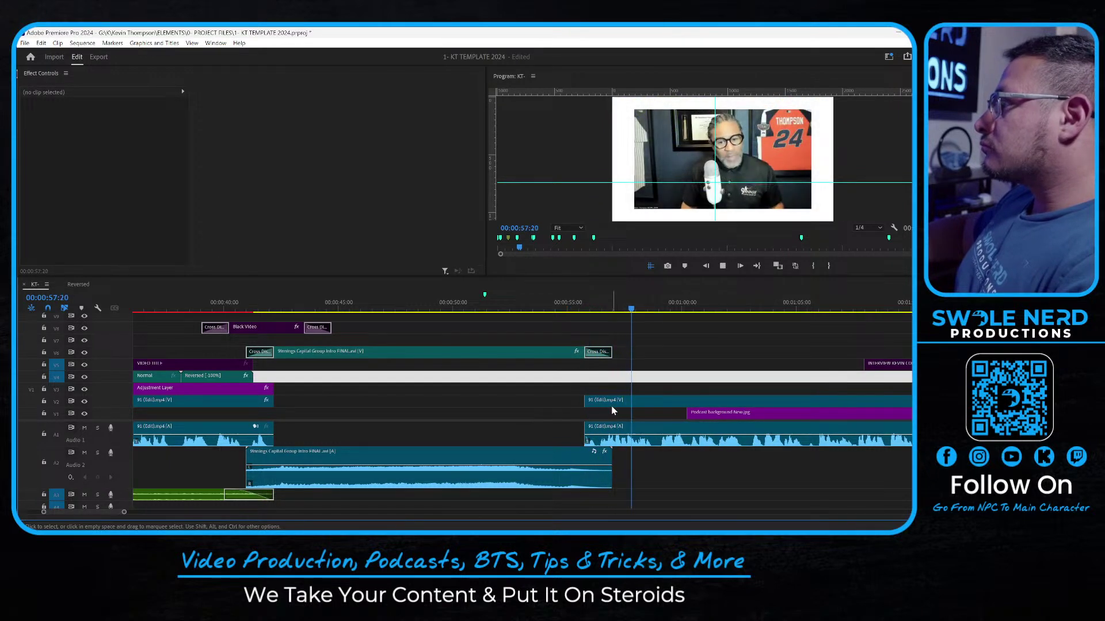
key("space")
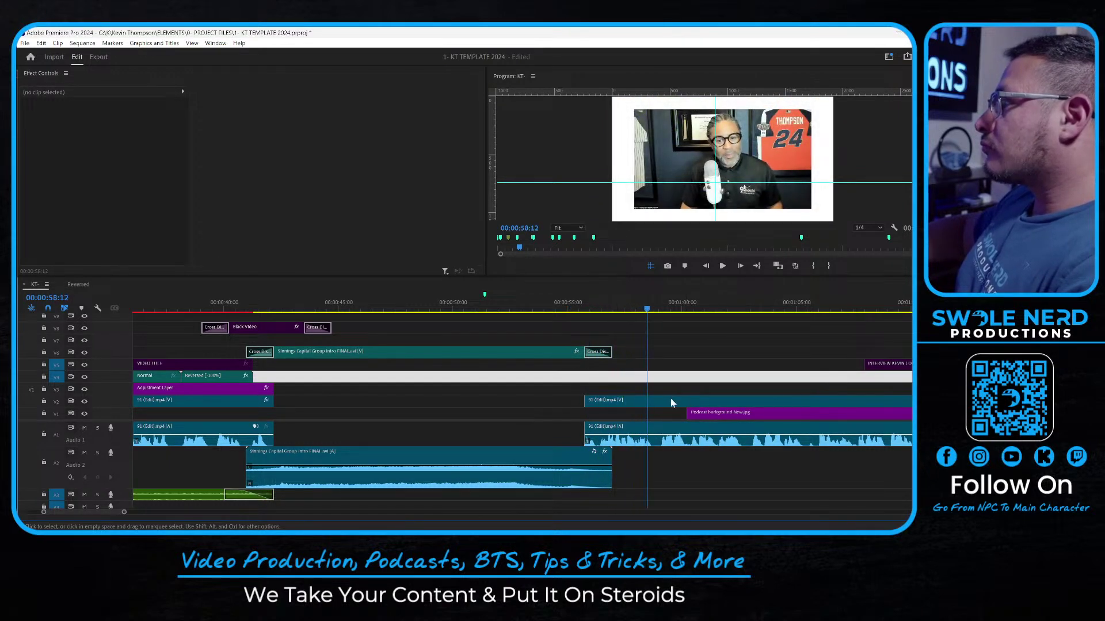
Copy the first episode clip's attributes and paste them onto the second episode clip after the intro
right_click(225, 404)
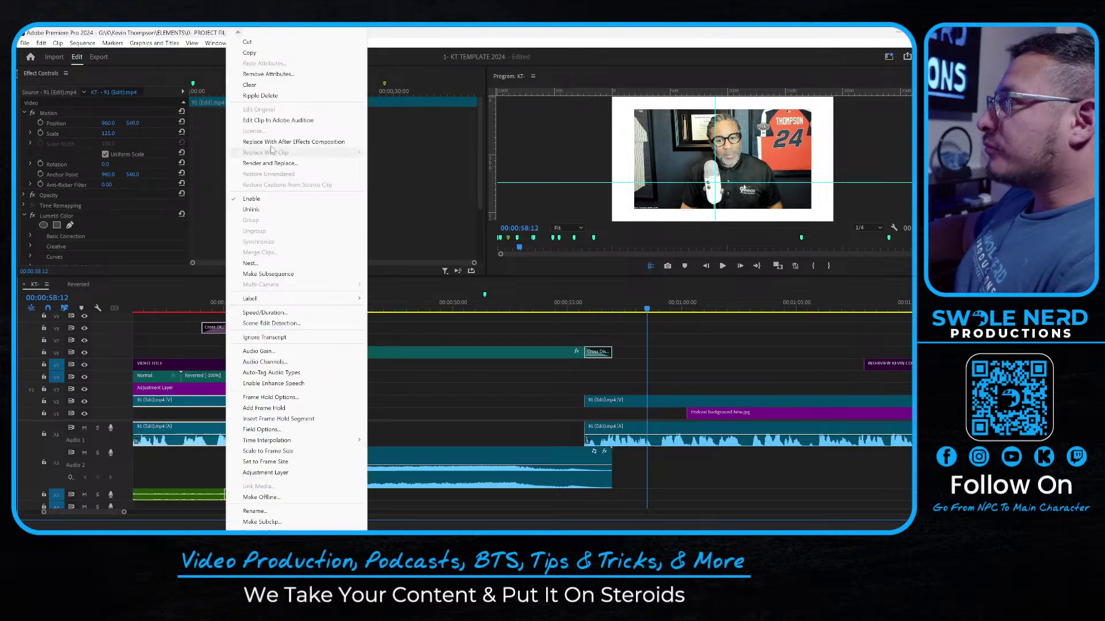
left_click(250, 53)
left_click(681, 401)
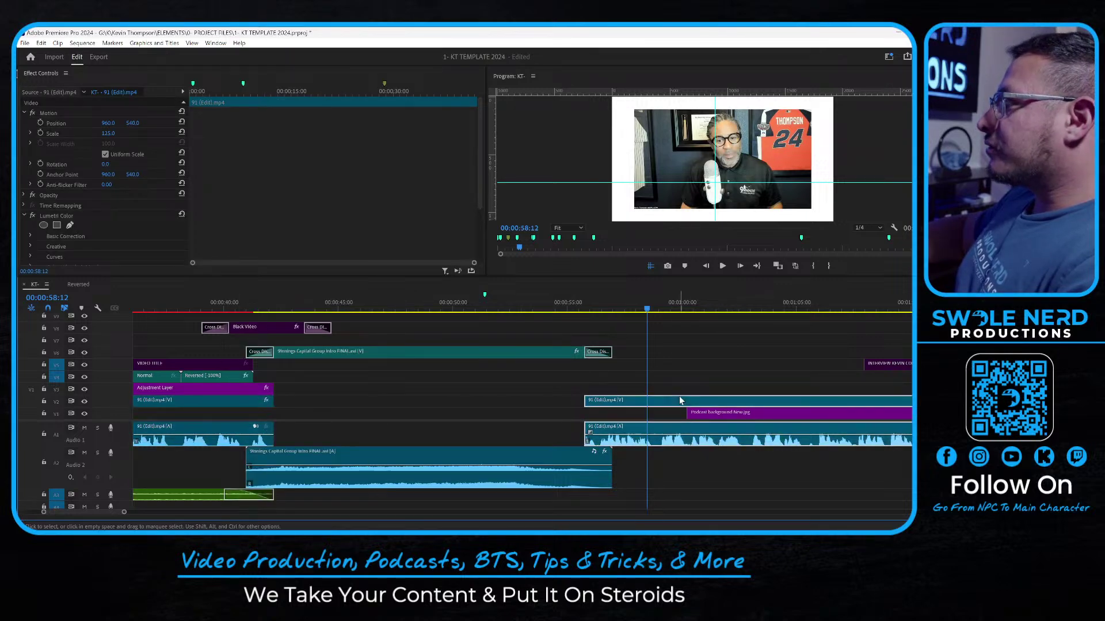
right_click(681, 403)
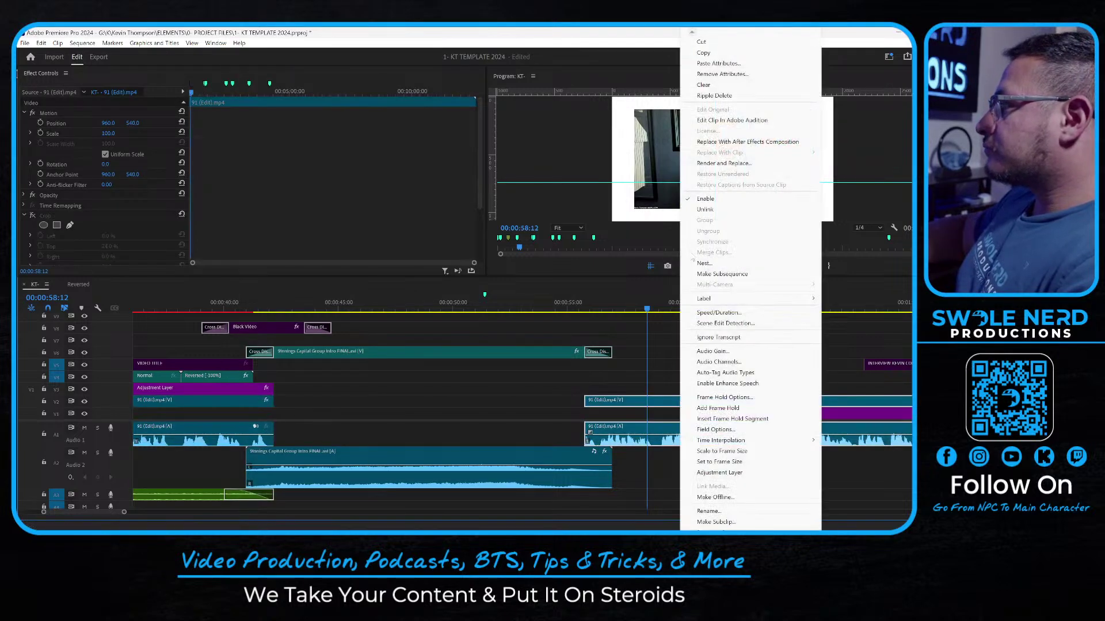
left_click(698, 75)
left_click(509, 446)
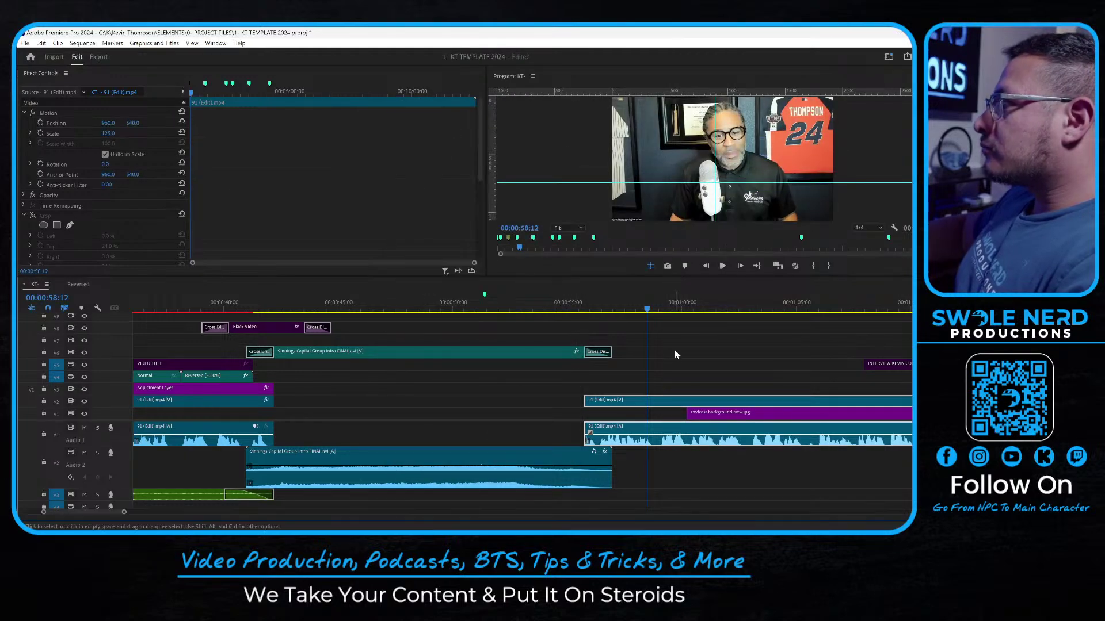
Extend the podcast background's start to the beginning of the second episode clip, toggling that clip off and on to check underneath
left_click(678, 389)
left_click_drag(688, 414, 585, 419)
left_click(690, 400)
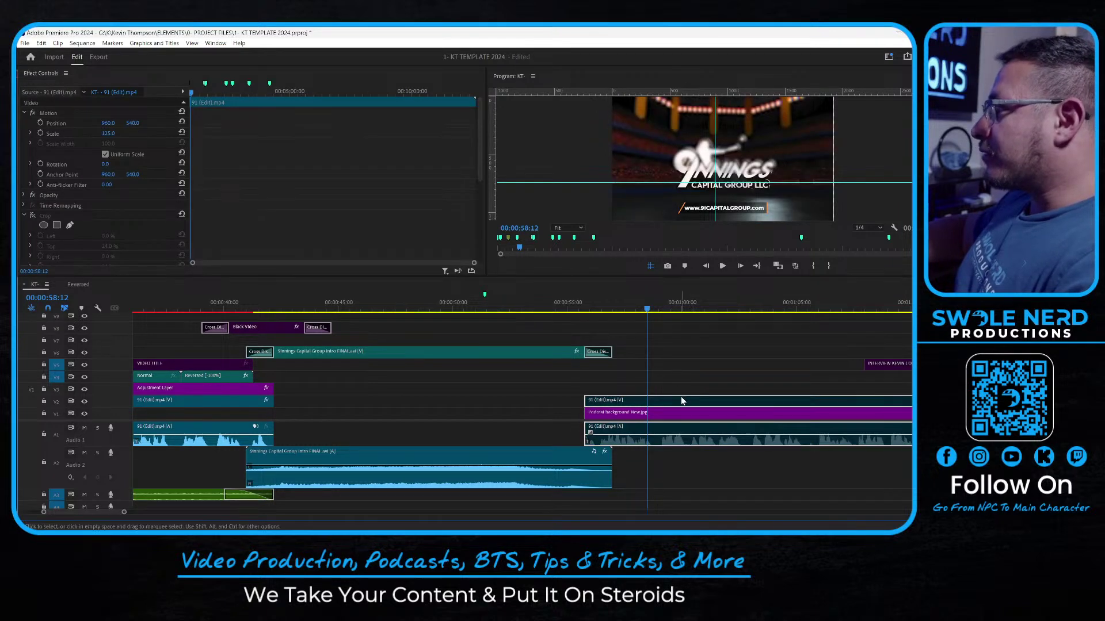
key("shift+e")
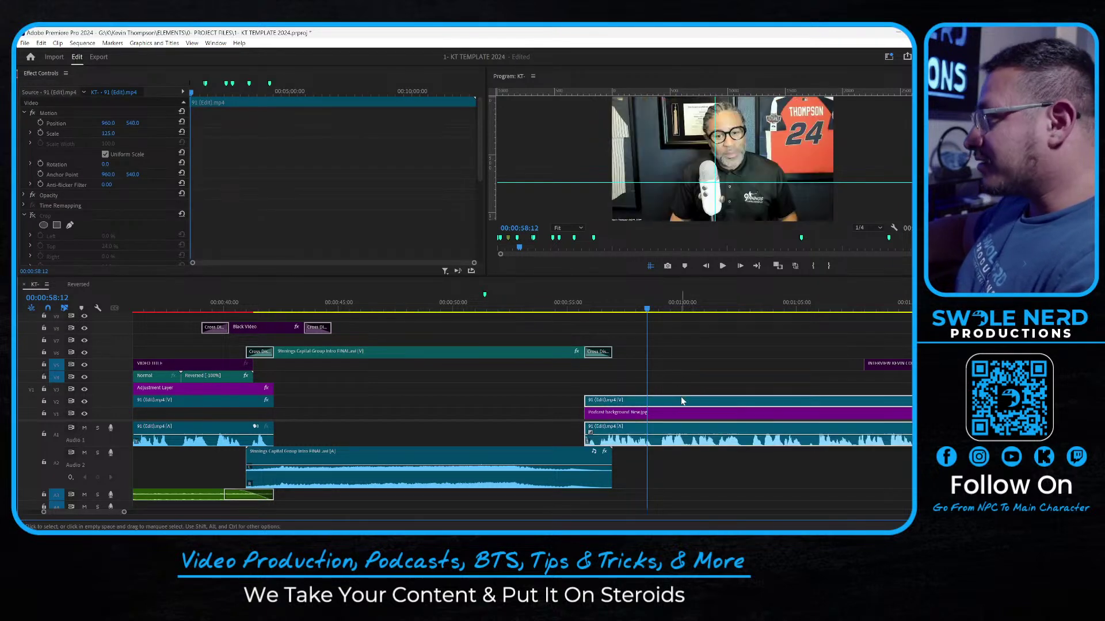
Play the intro's closing dissolve into the second episode clip from about 00:00:56
left_click(684, 343)
left_click(595, 305)
key("space")
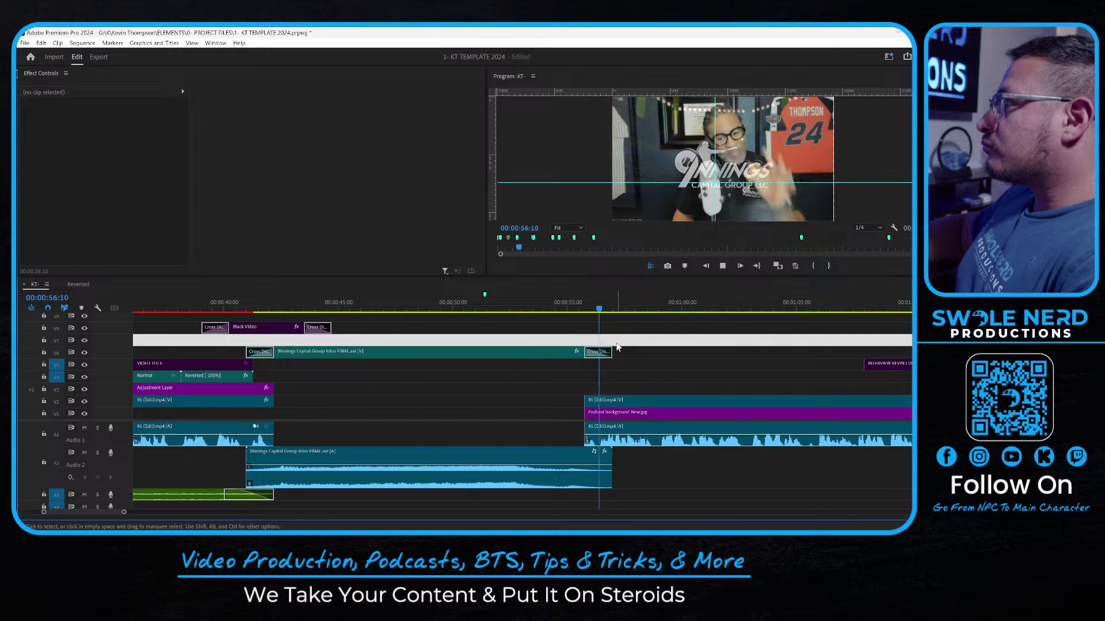
Delete the second podcast background image and extend the first one's end to about 00:02:45
key("minus")
key("minus")
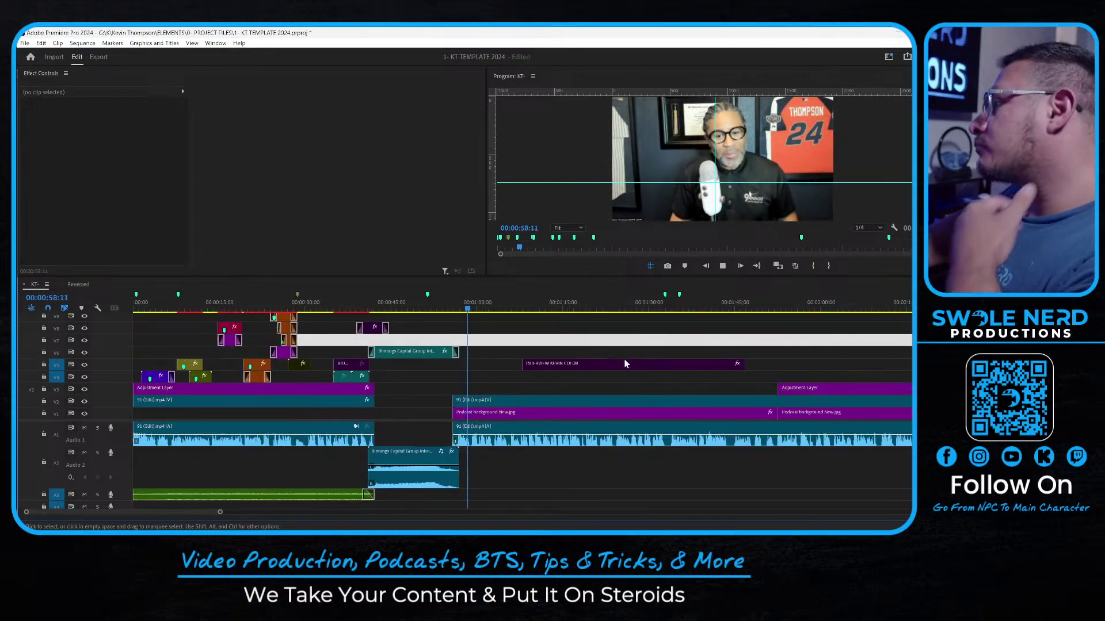
key("minus")
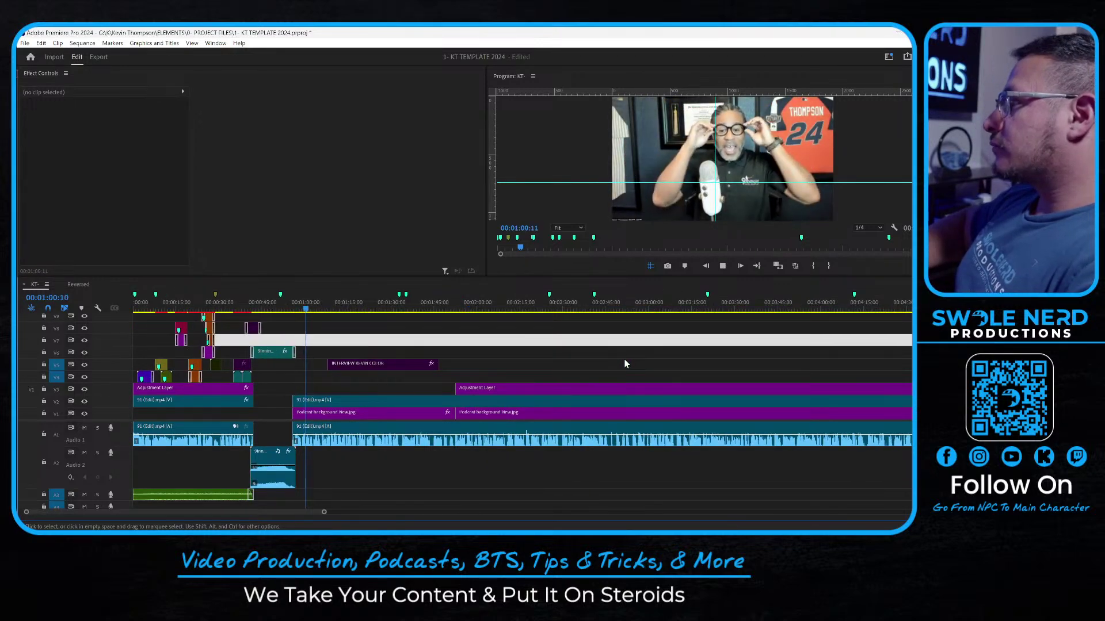
left_click(482, 414)
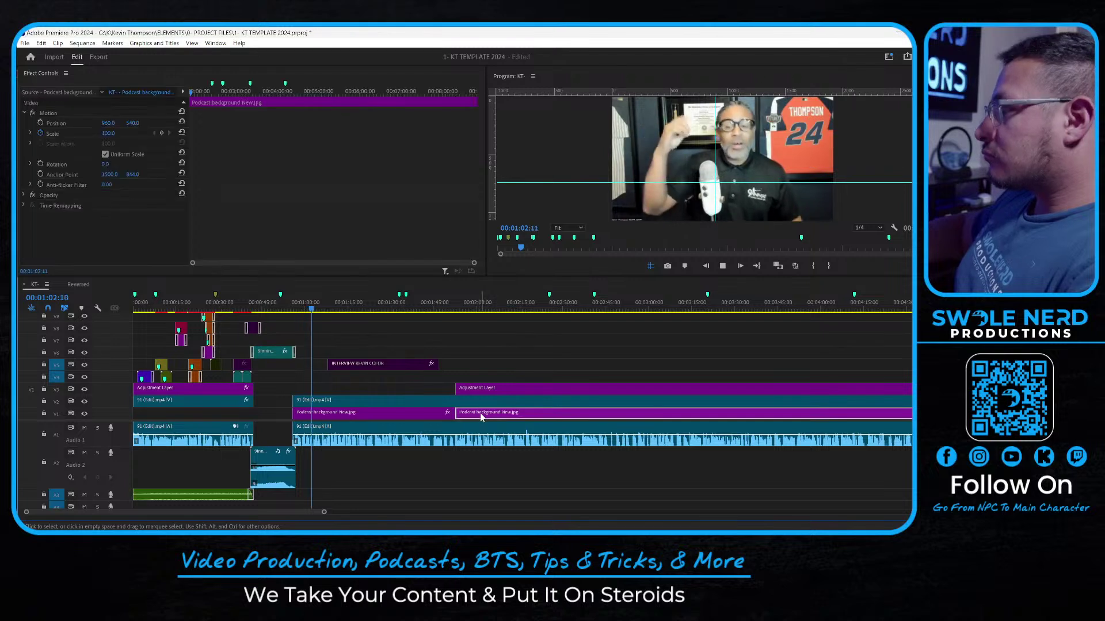
key("Delete")
left_click_drag(450, 413, 615, 413)
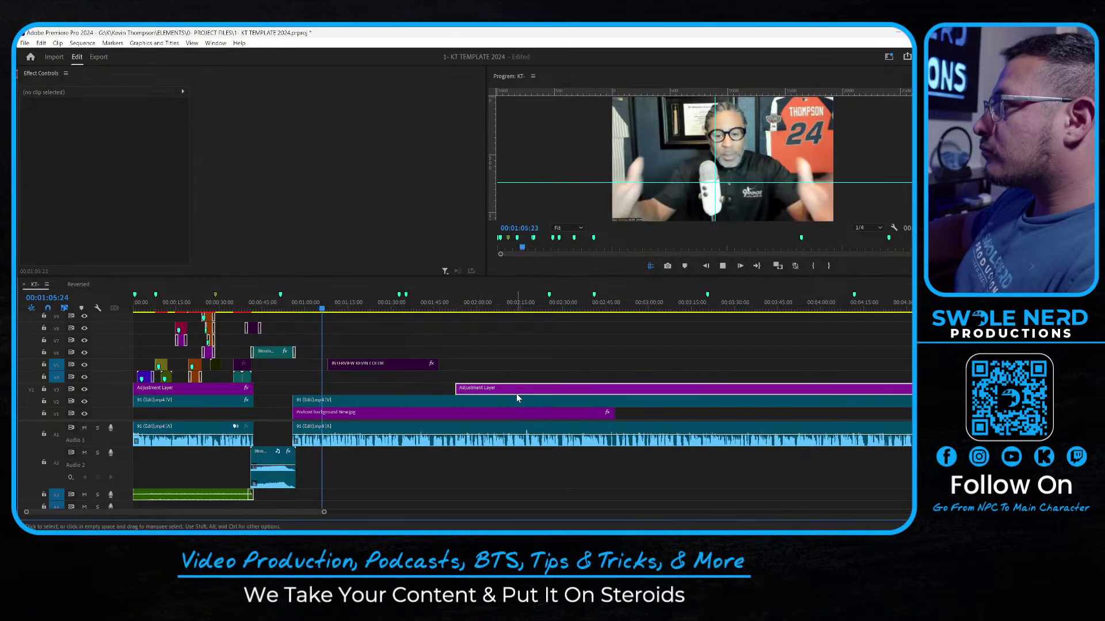
Stretch the second adjustment layer back to the second episode clip's start and trim its end to that clip's end
left_click(467, 389)
left_click_drag(456, 389, 292, 390)
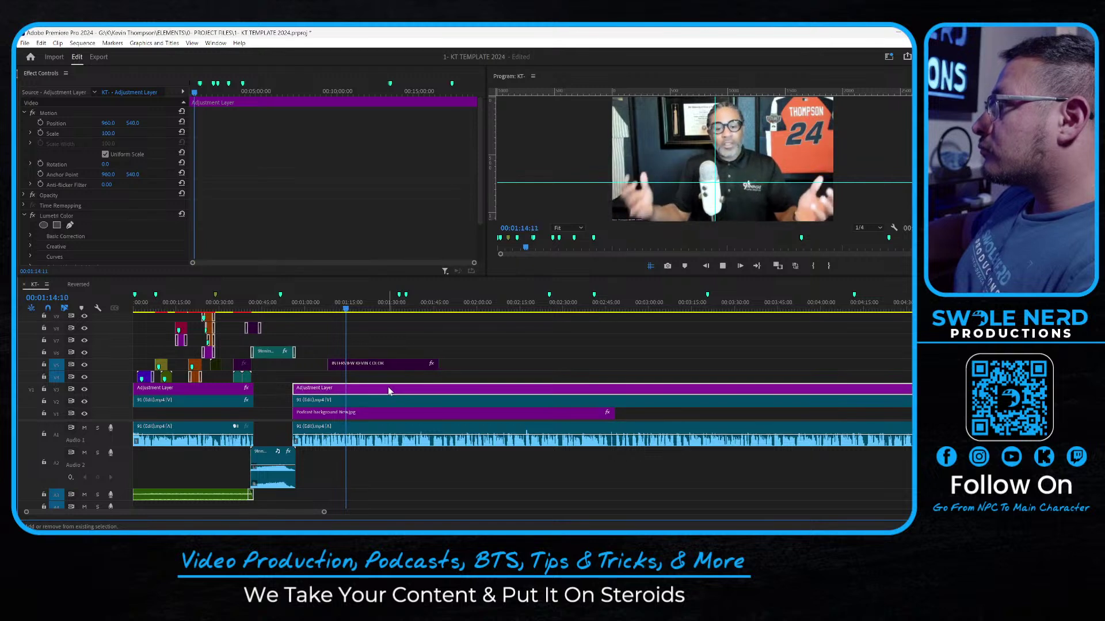
left_click(489, 378)
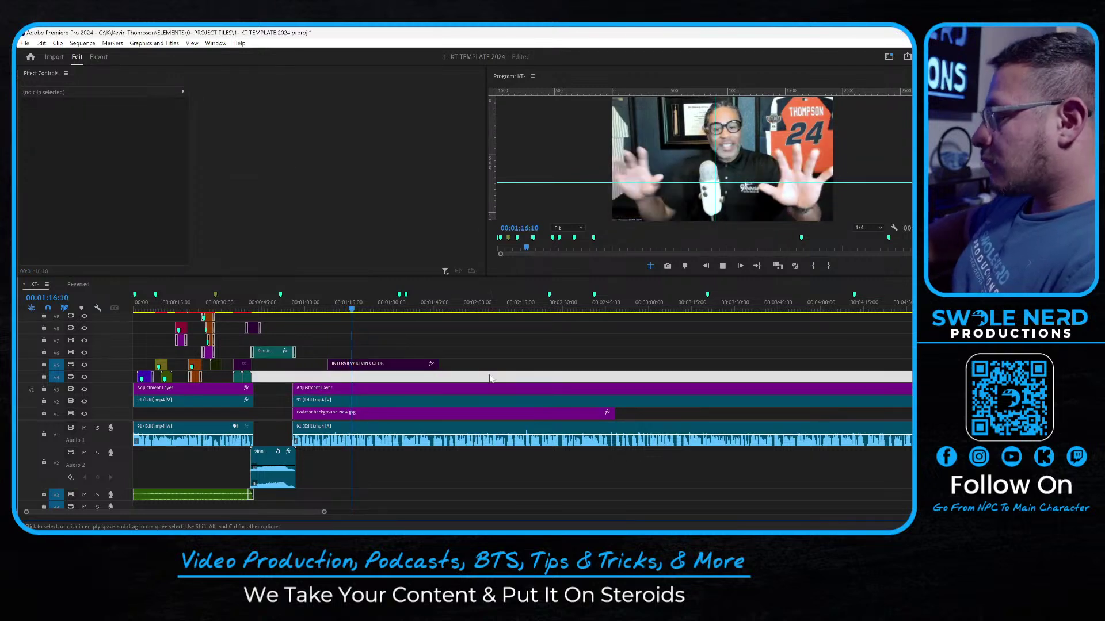
key("minus")
key("minus")
key("minus")
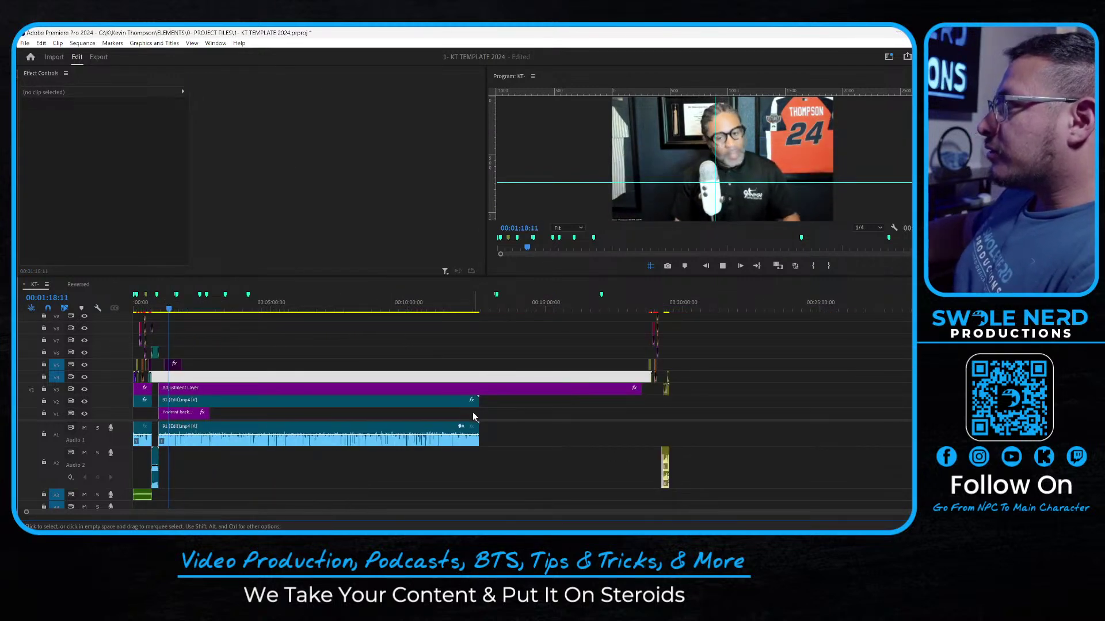
left_click(546, 368)
left_click_drag(646, 393, 481, 393)
Select all closing graphics and music, move them about six minutes earlier to the episode clip's end, and place the playhead at 00:12:28:01
key("a")
left_click(577, 360)
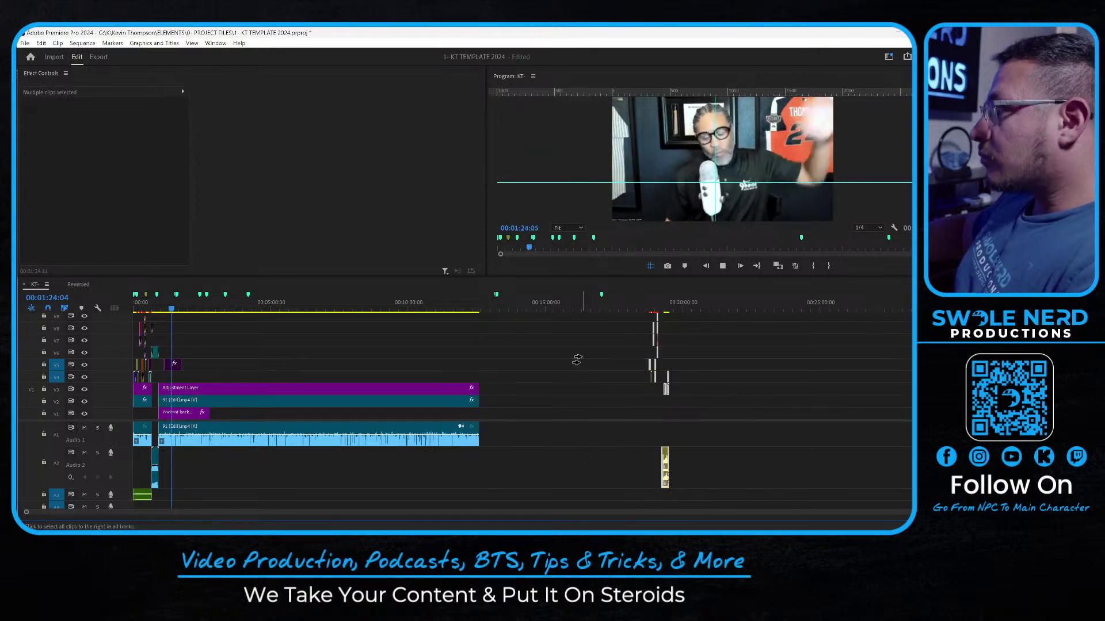
key("v")
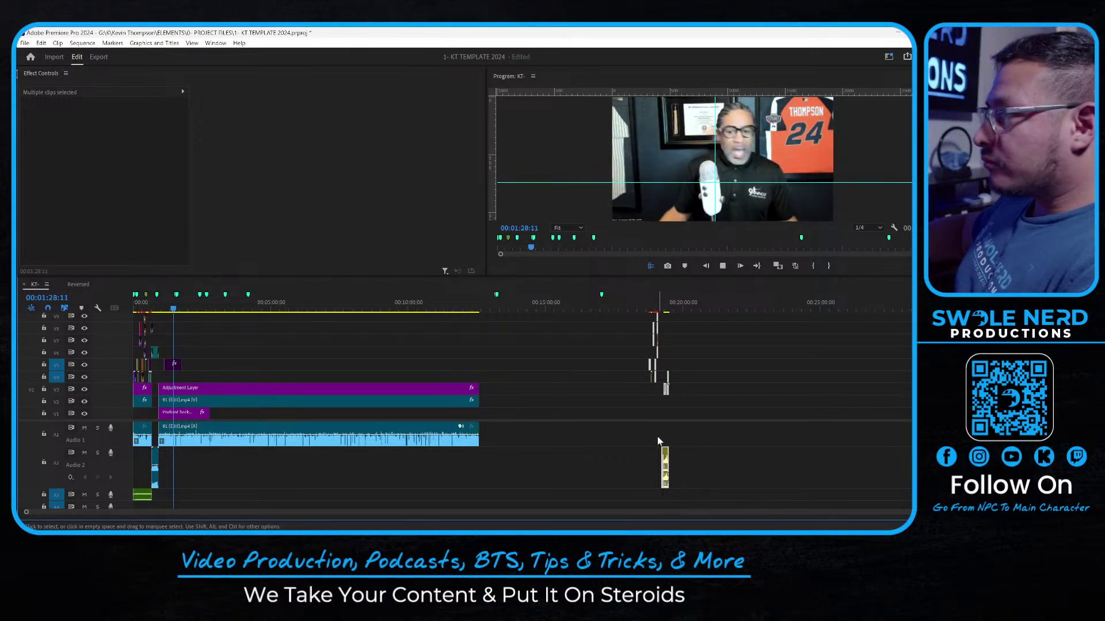
left_click_drag(664, 457, 496, 455)
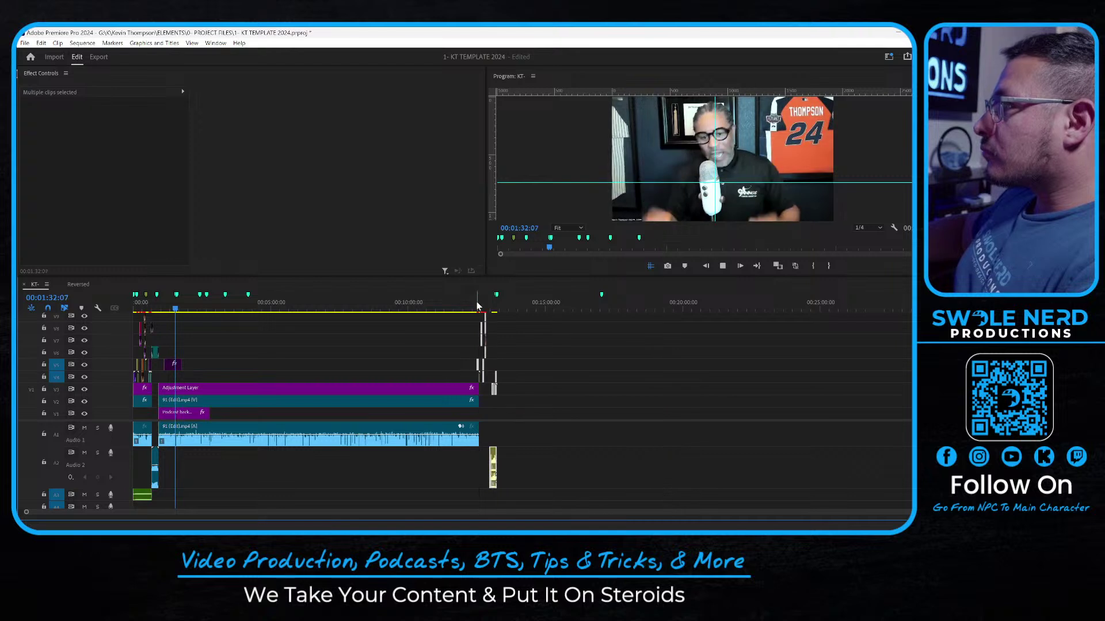
left_click(476, 302)
key("equal")
key("equal")
key("equal")
key("equal")
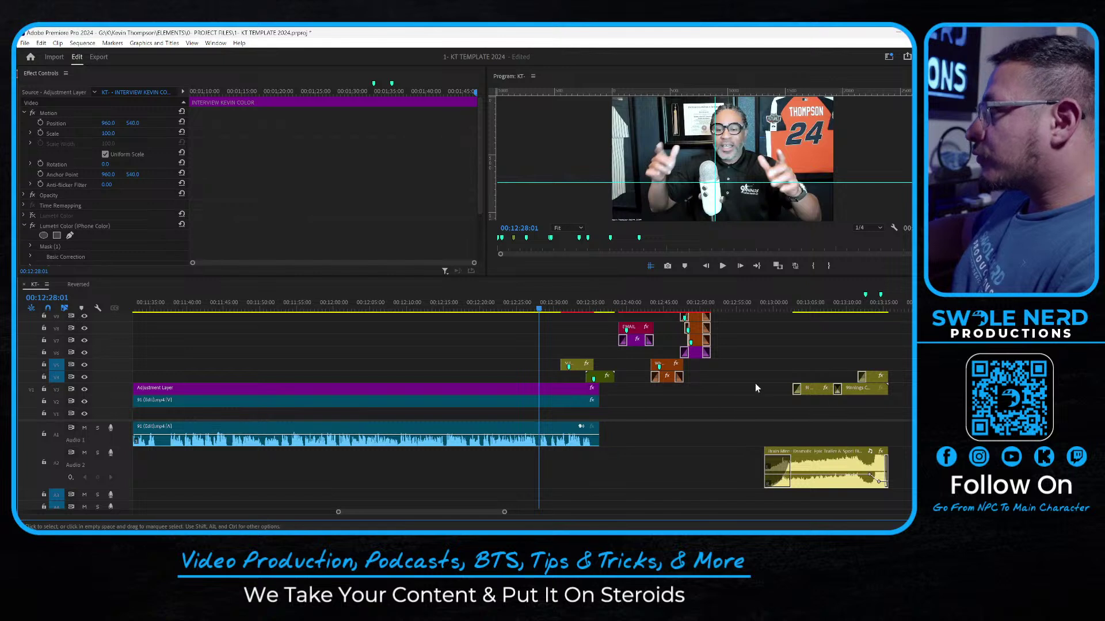
Try to move the first two closing graphics past the end of the episode clip on their current tracks
left_click(625, 398)
left_click_drag(580, 351, 633, 383)
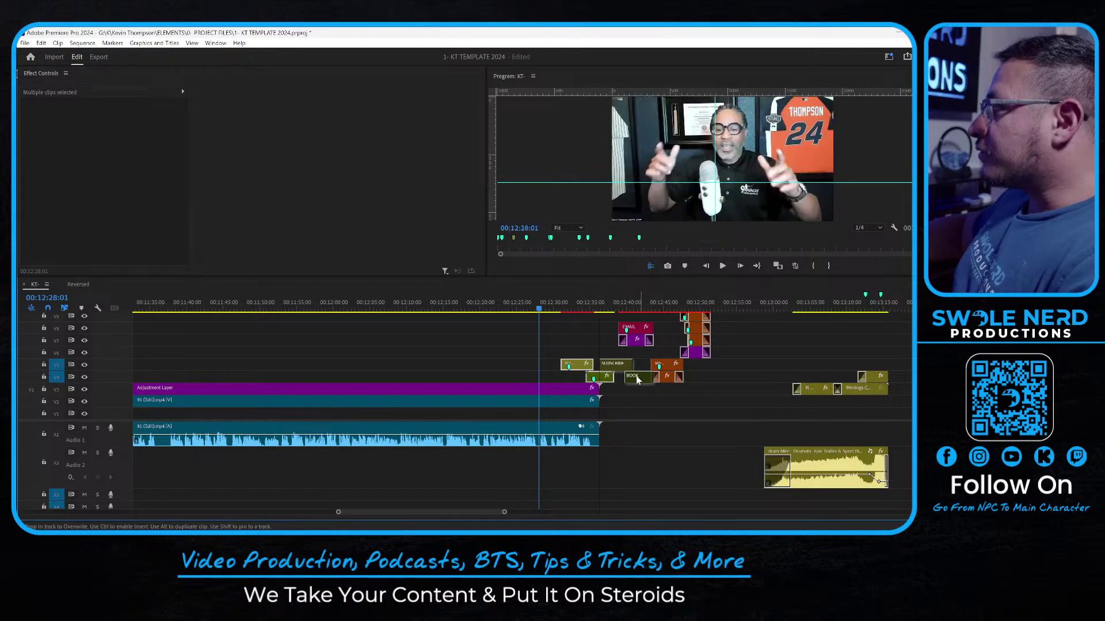
key("ctrl+z")
scroll(643, 365, "up", 1)
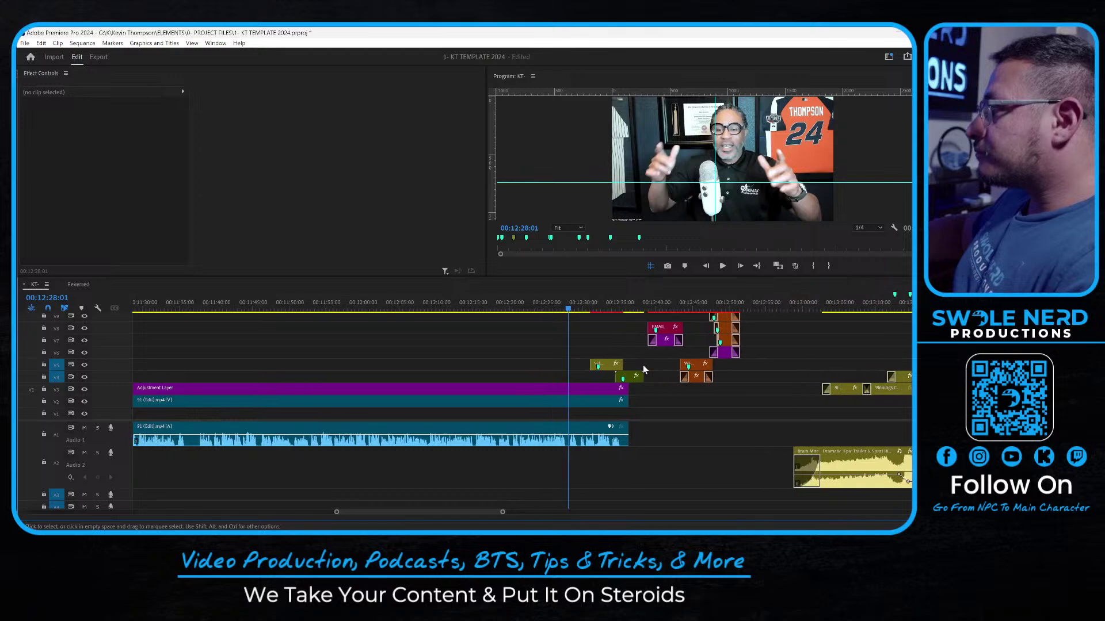
Move the first two closing graphics up to tracks V11 and V10, starting at the episode clip's end
key("grave")
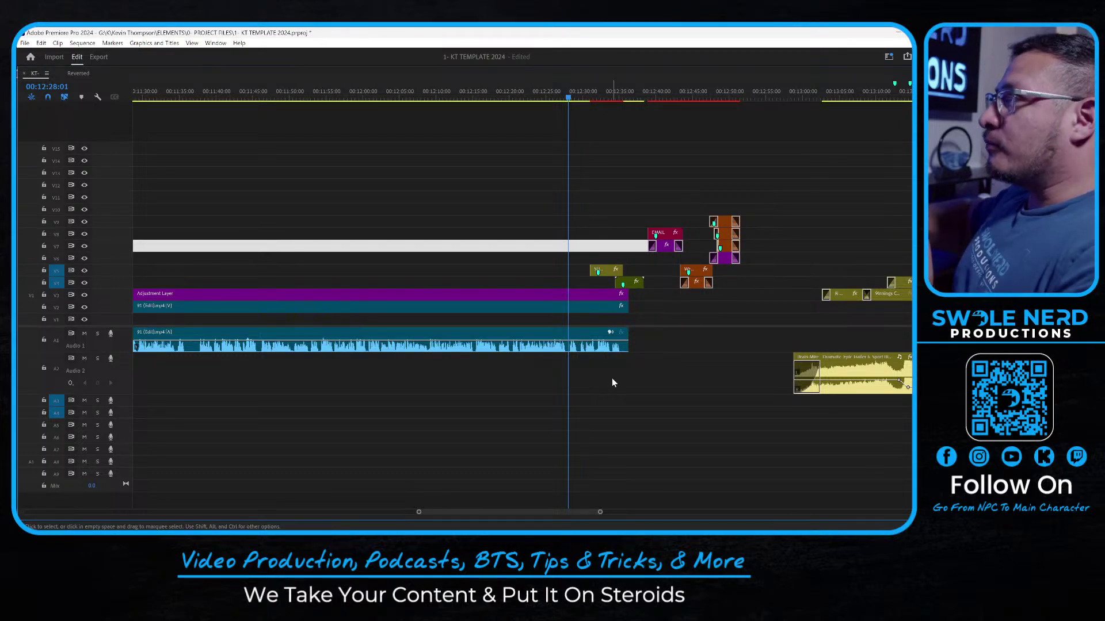
left_click(602, 187)
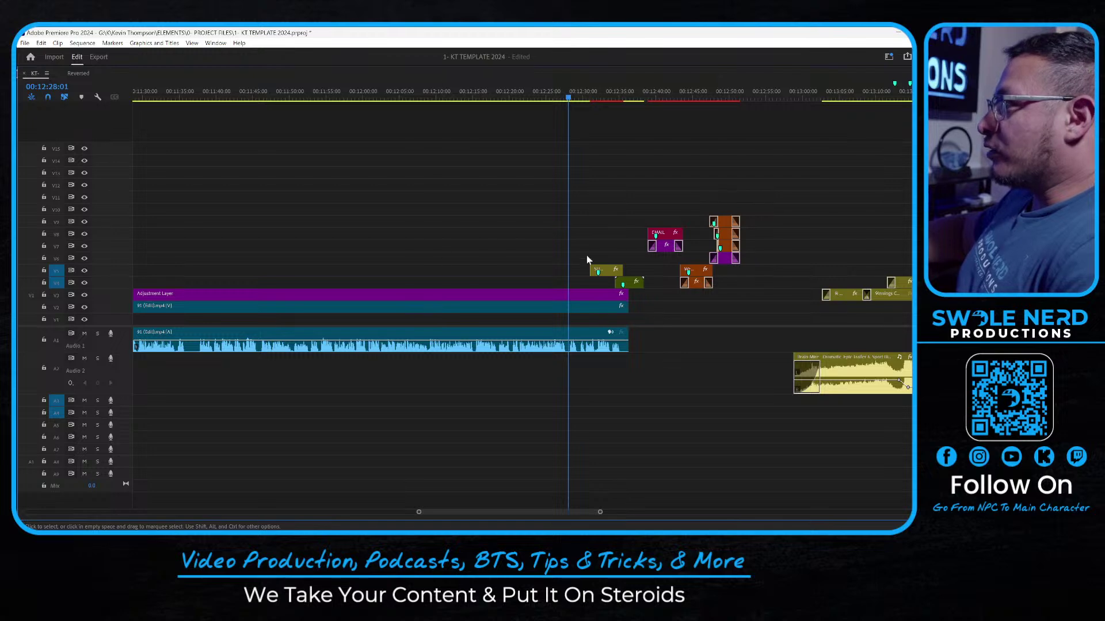
left_click_drag(638, 286, 638, 286)
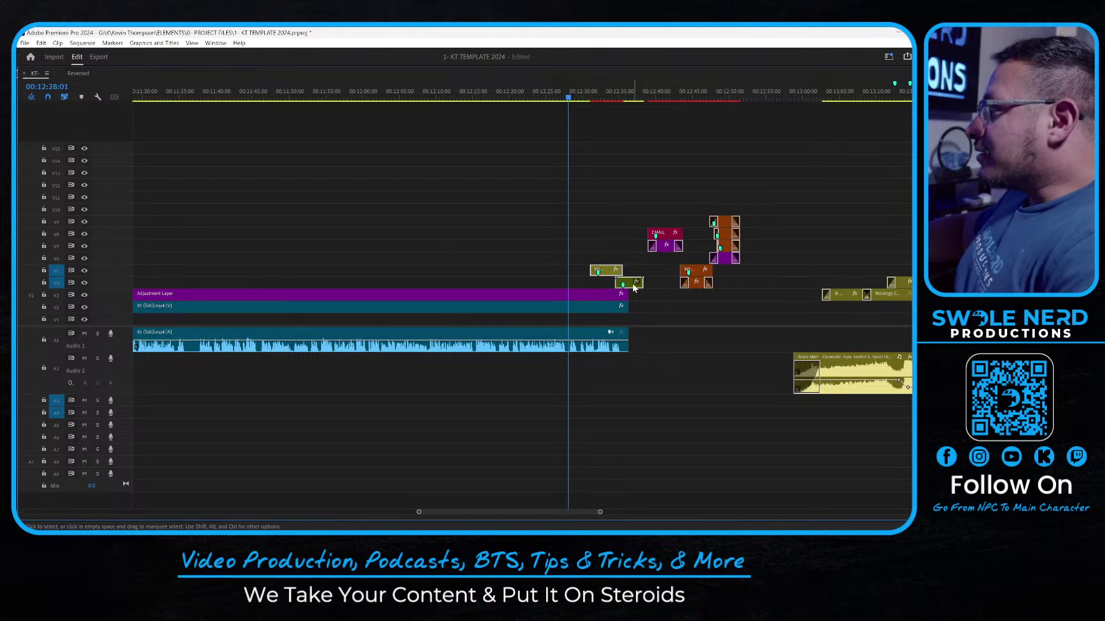
key("grave")
left_click(617, 341)
key("grave")
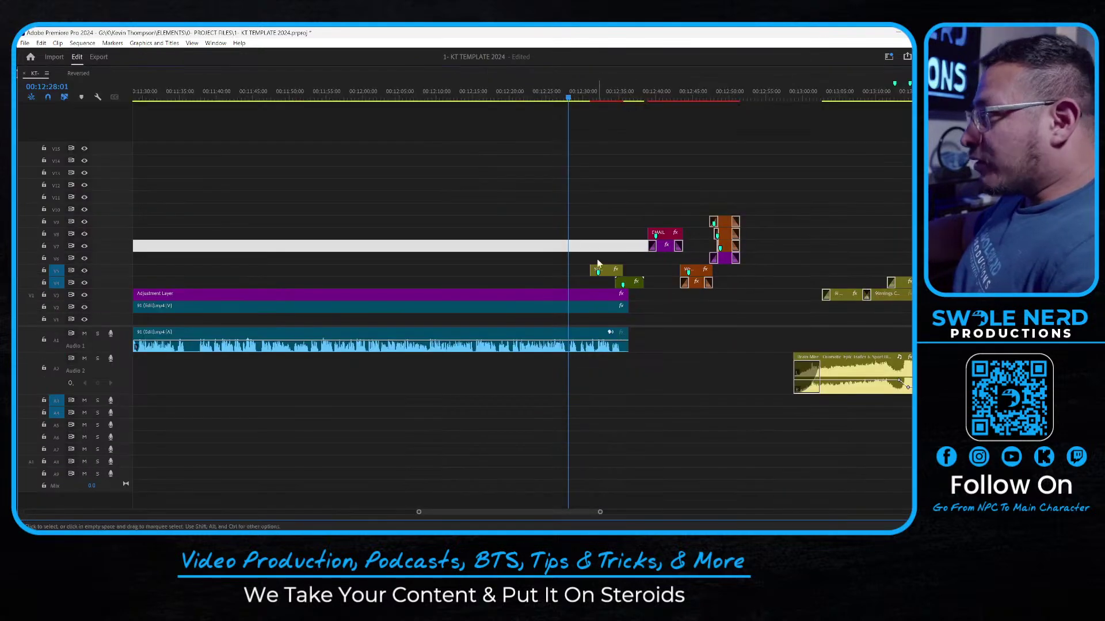
left_click(607, 271)
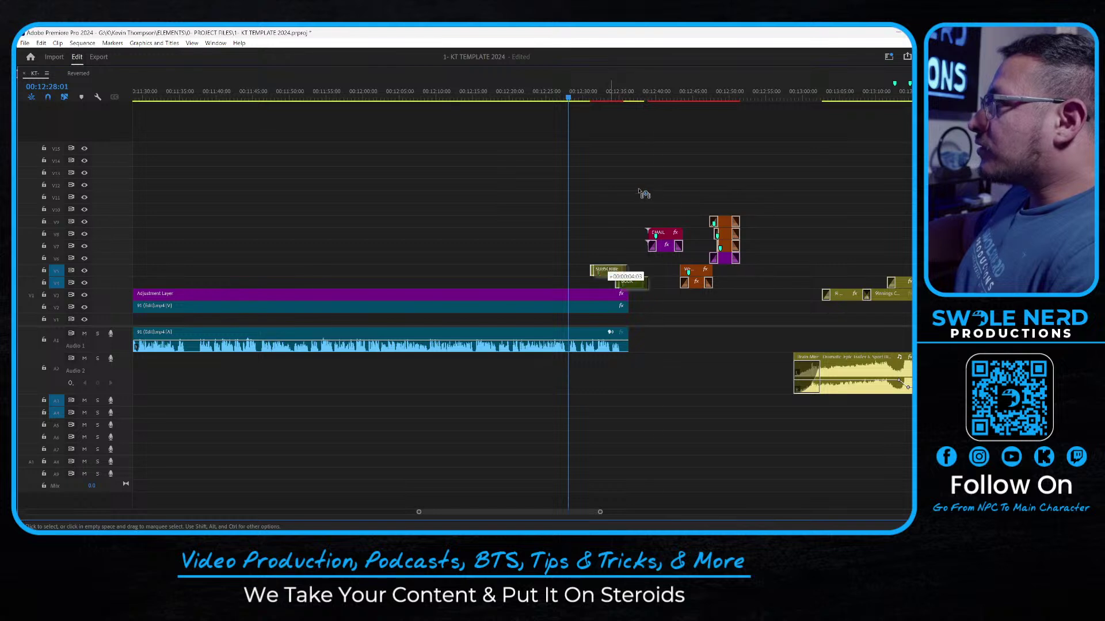
left_click_drag(643, 193, 644, 195)
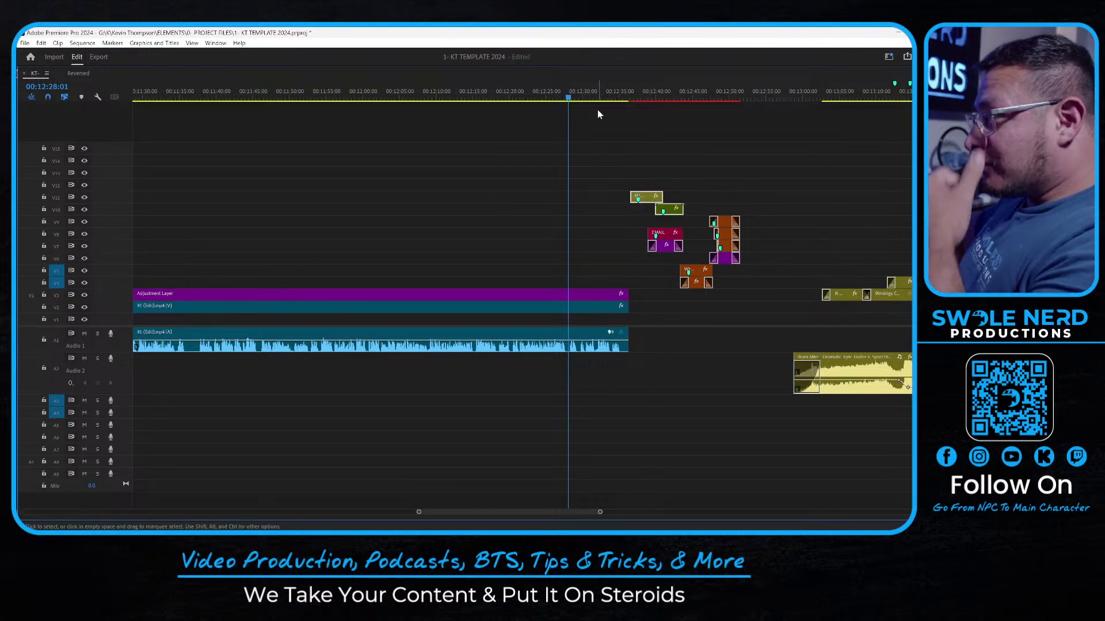
Select all closing clips and move them earlier together so the disclaimer clip starts at the episode clip's end
key("a")
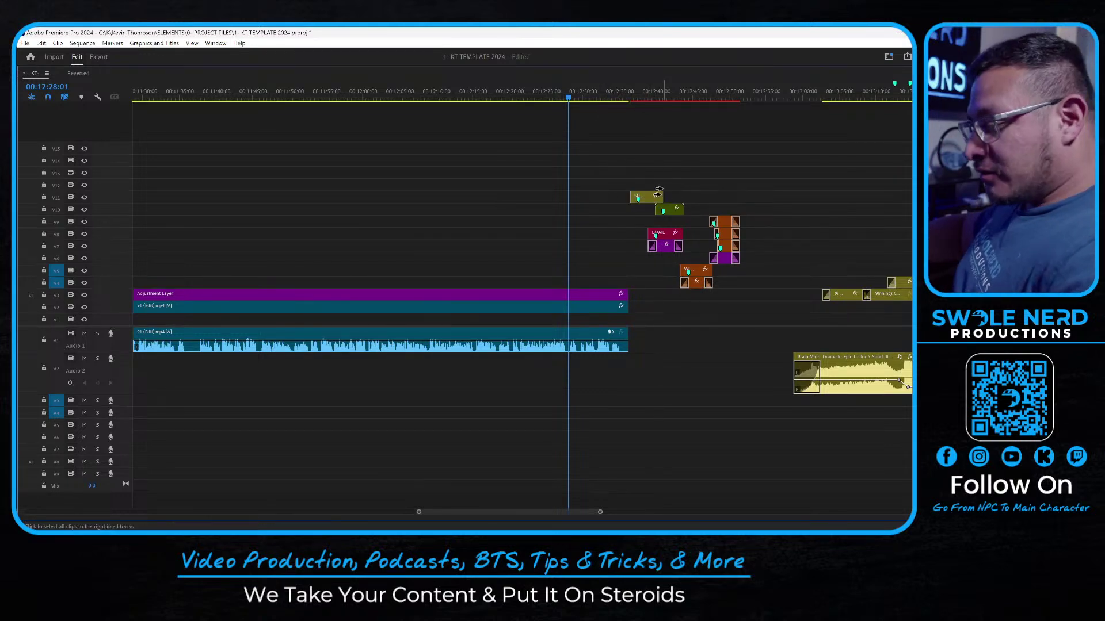
left_click(703, 315)
key("v")
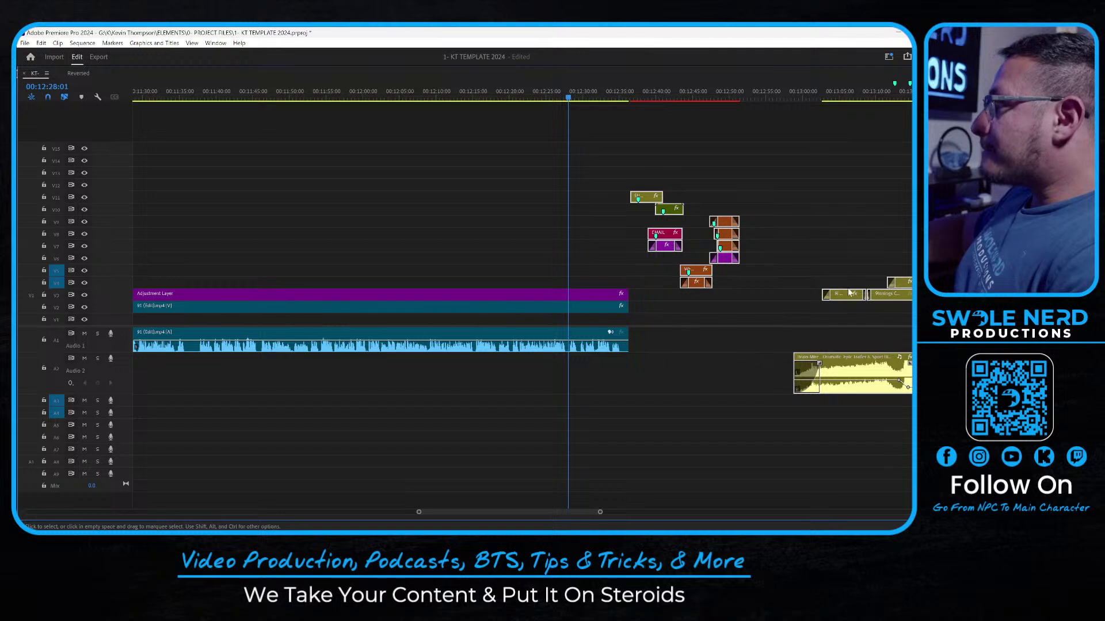
left_click_drag(851, 296, 665, 311)
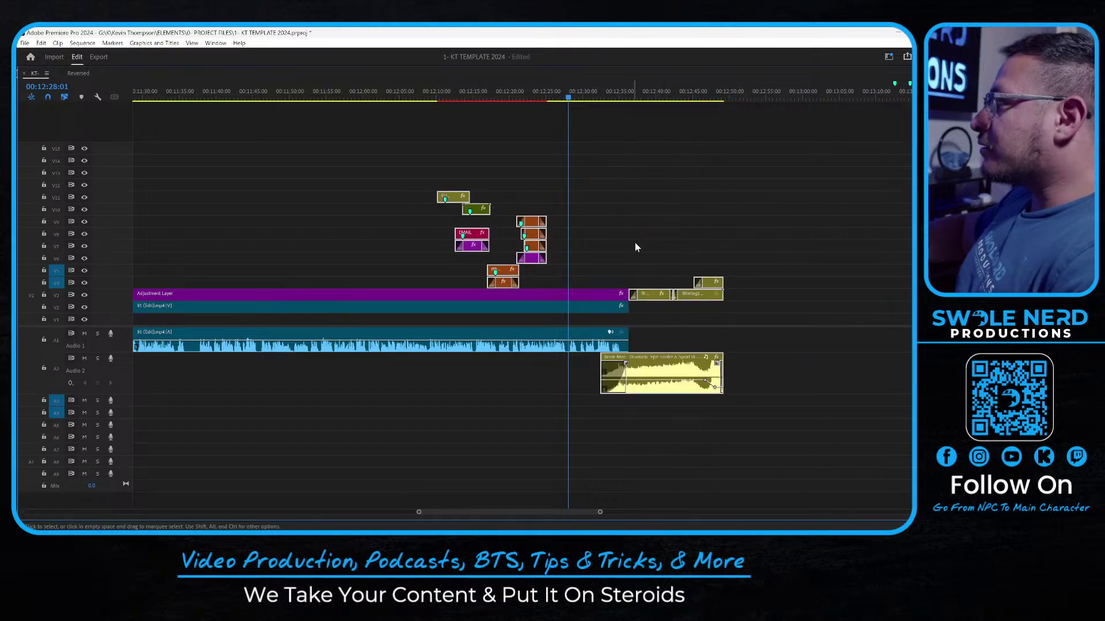
Examine the join between the episode clip's end, the disclaimer's cross dissolve and the closing music's fade-in around 00:12:37:01
left_click(626, 94)
key("equal")
key("equal")
key("equal")
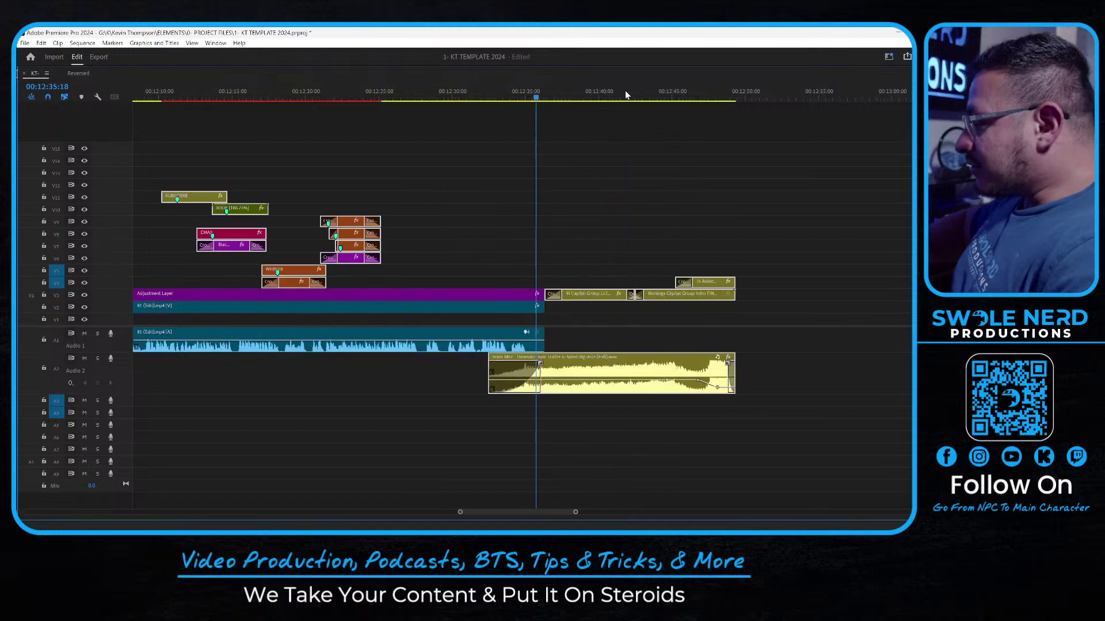
left_click_drag(566, 97, 617, 172)
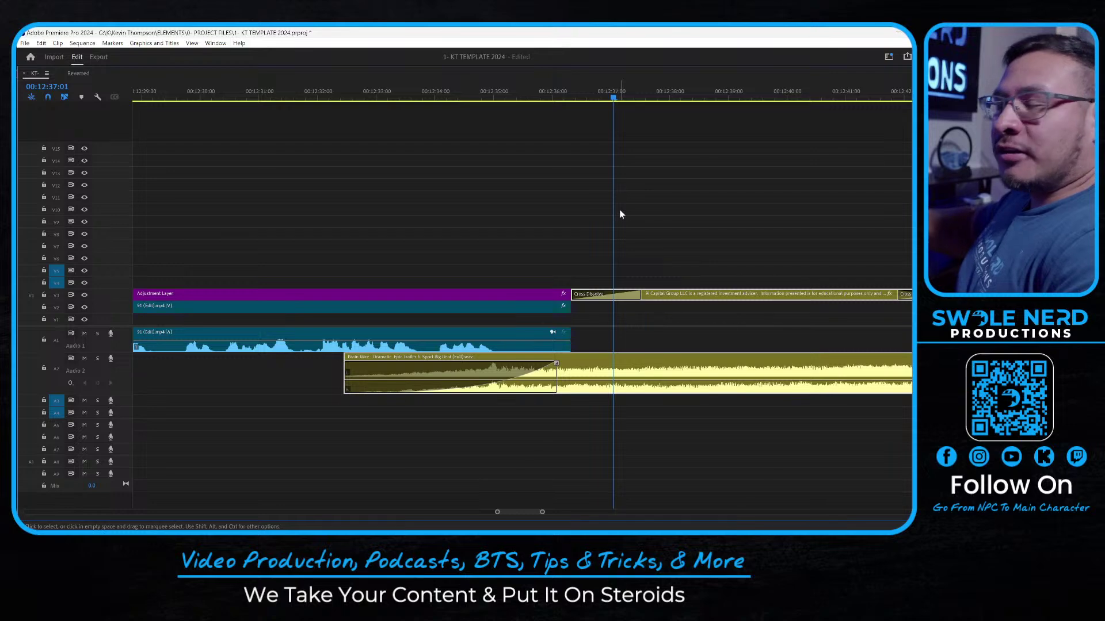
left_click(659, 240)
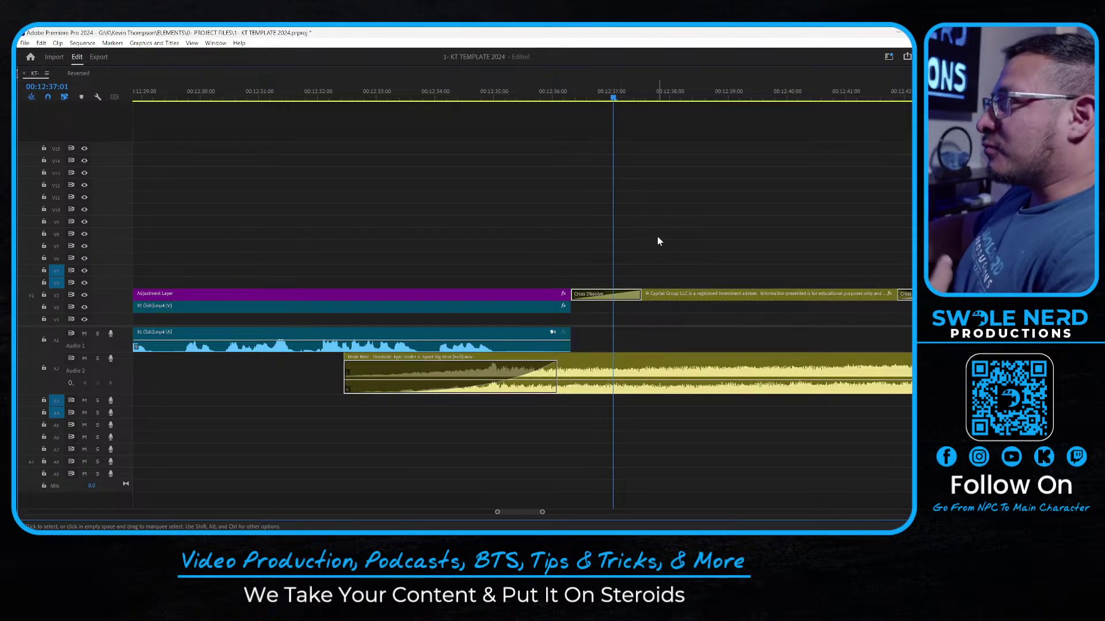
Move the Subscribe and Book graphics down to tracks V6 and V5 and slightly earlier in the closing section
key("grave")
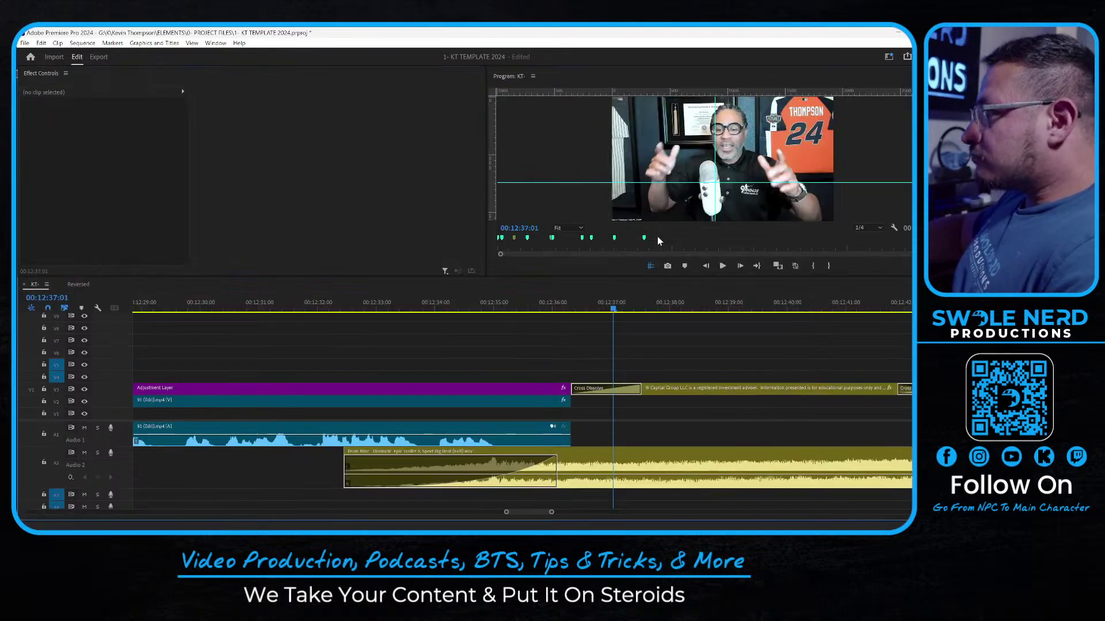
key("minus")
key("minus")
key("minus")
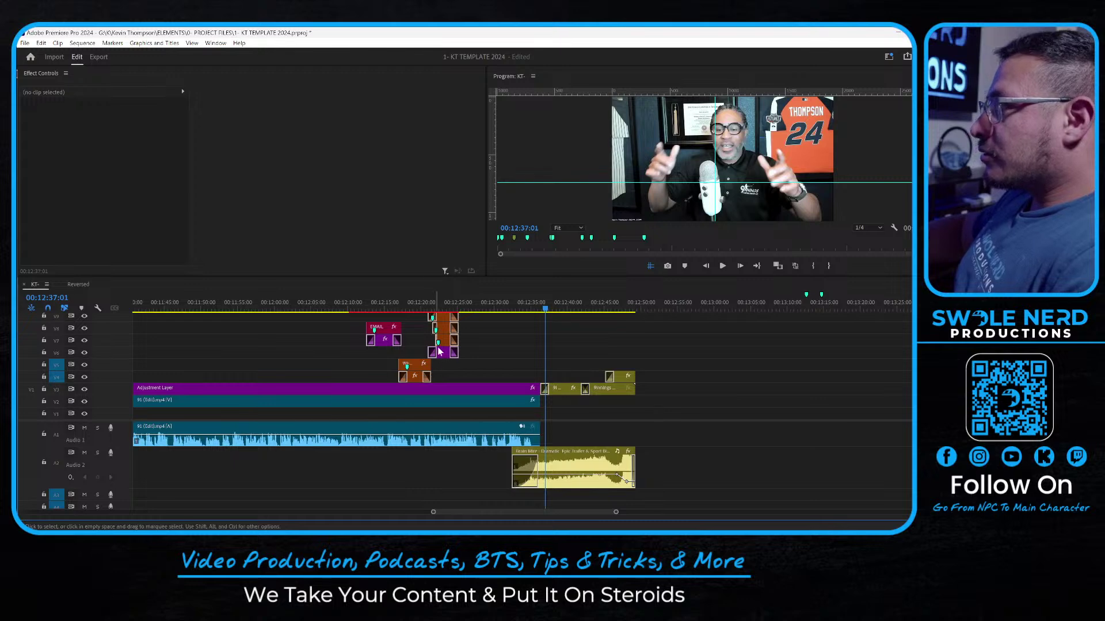
left_click(449, 311)
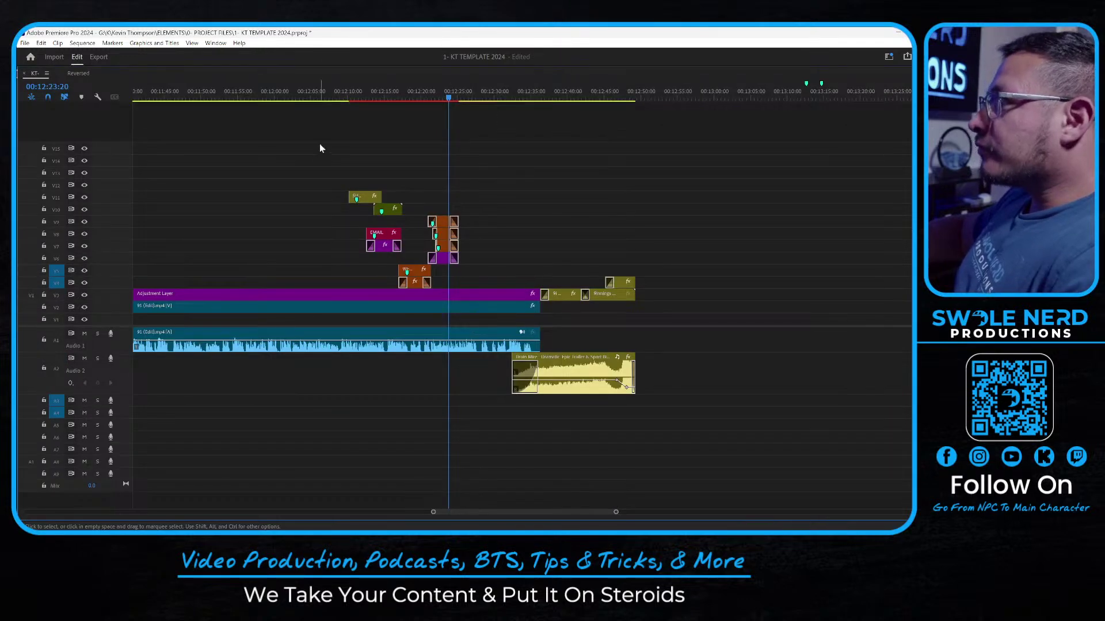
left_click_drag(325, 160, 367, 276)
key("grave")
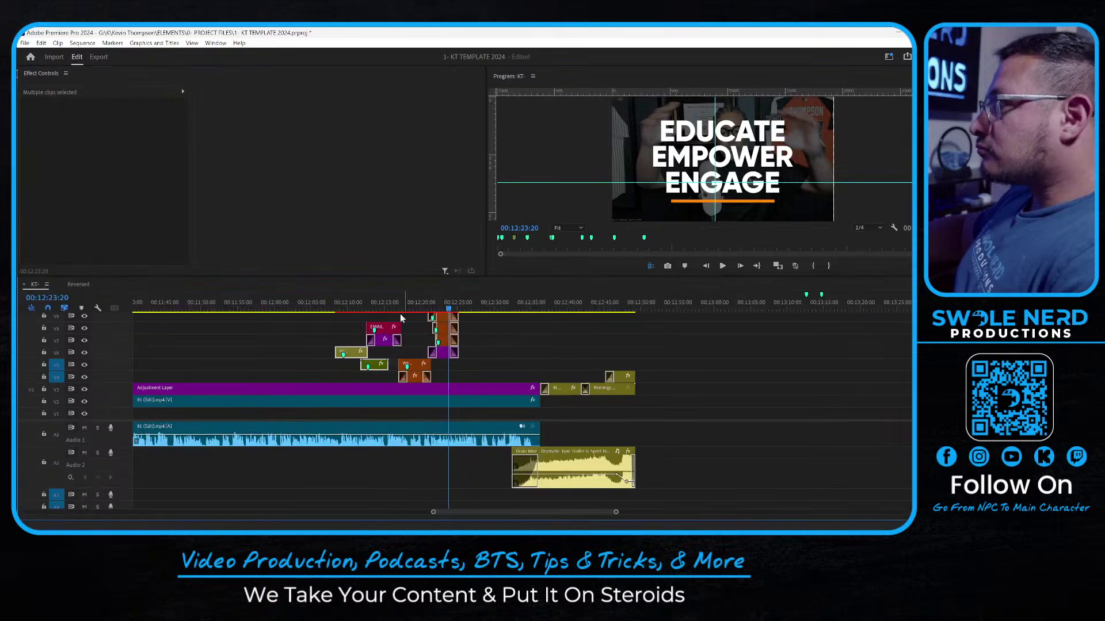
Play the closing speech to find the subscribe cue, then move the Subscribe and Book graphics to V5 and V4 with Subscribe's marker at 00:12:03:14
left_click(254, 302)
key("space")
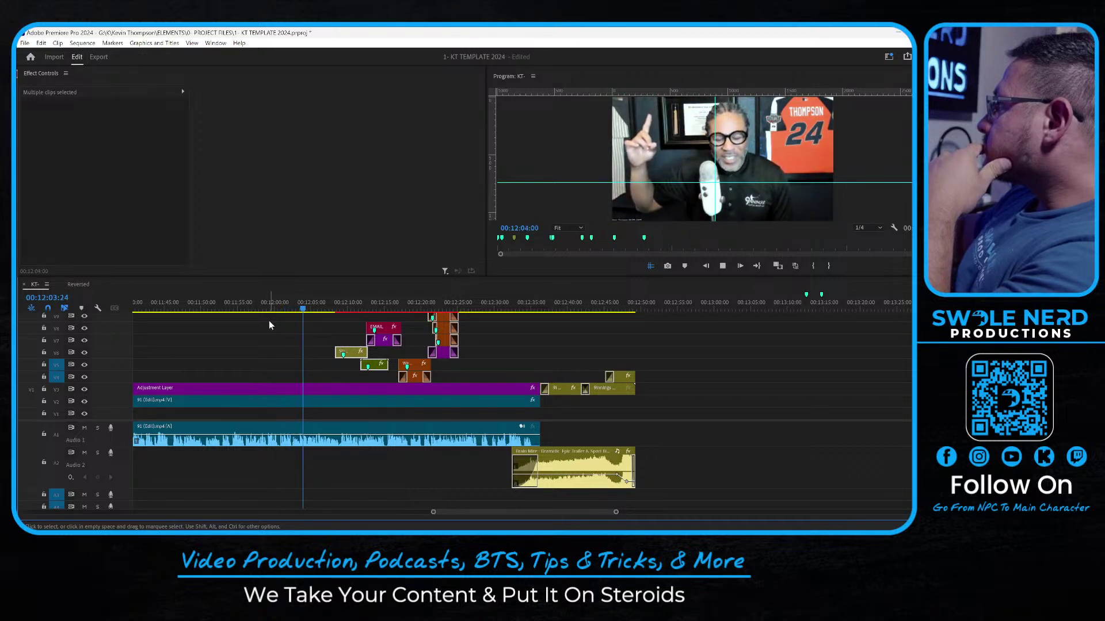
key("space")
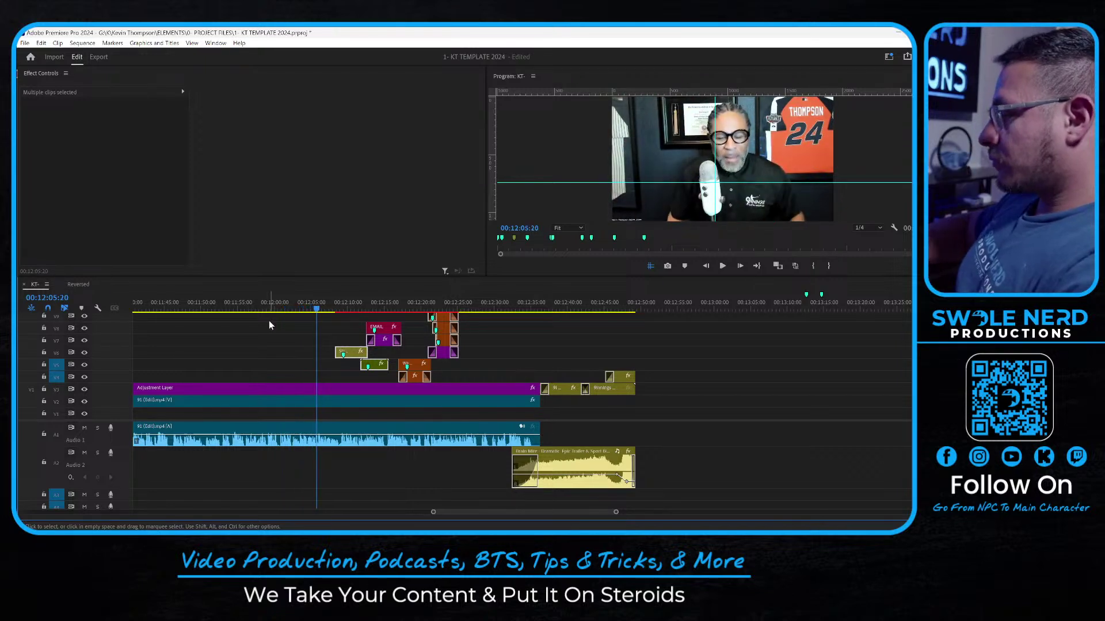
key("equal")
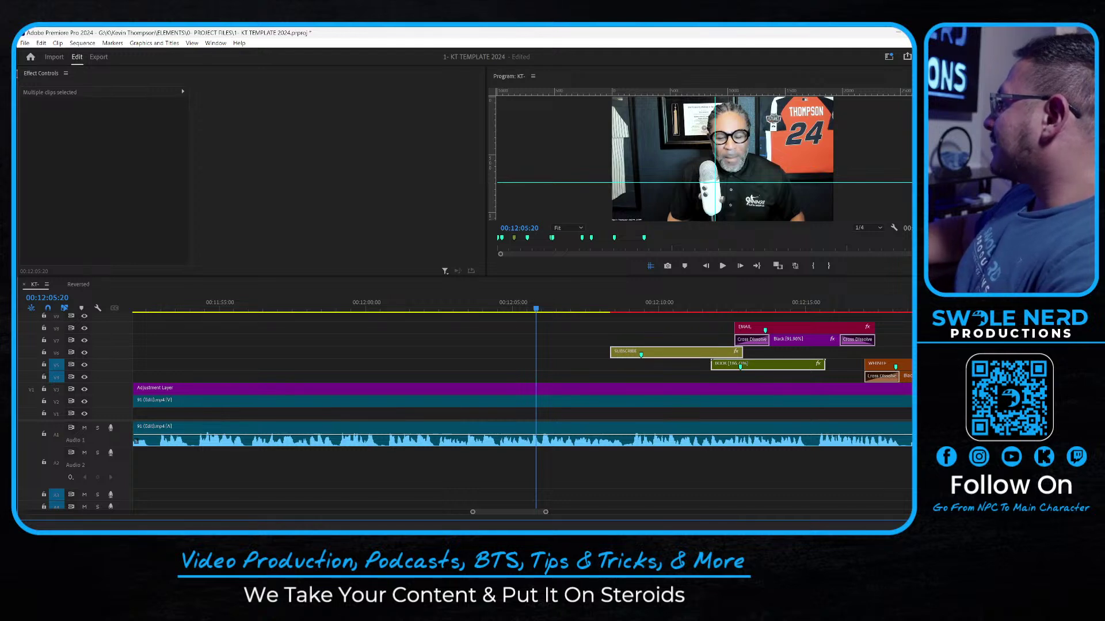
left_click(501, 354)
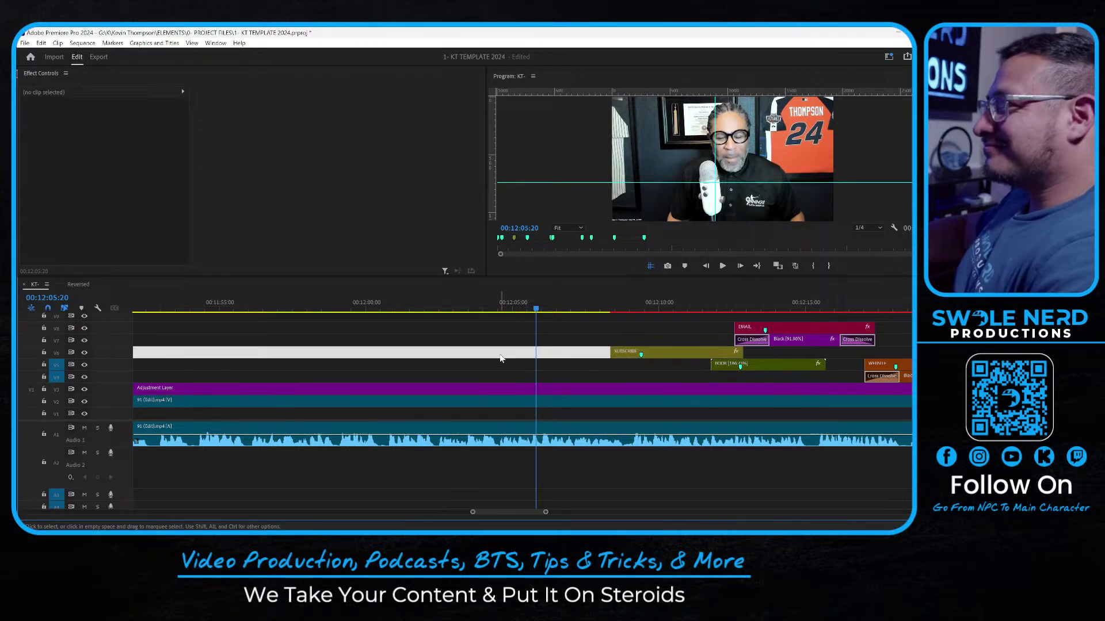
left_click(656, 340)
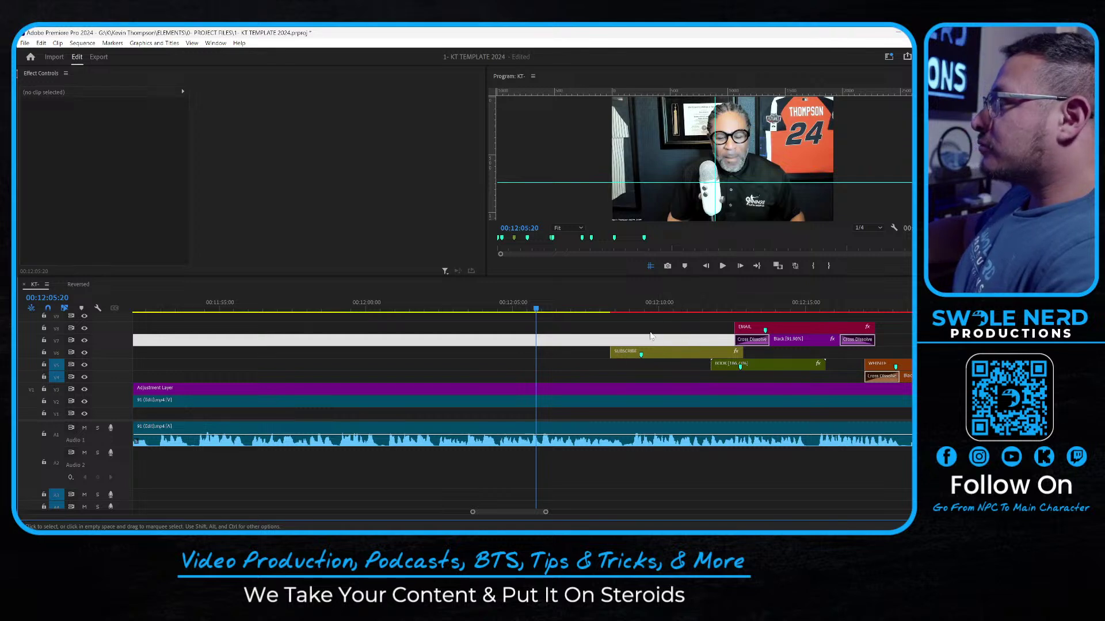
left_click(390, 305)
key("space")
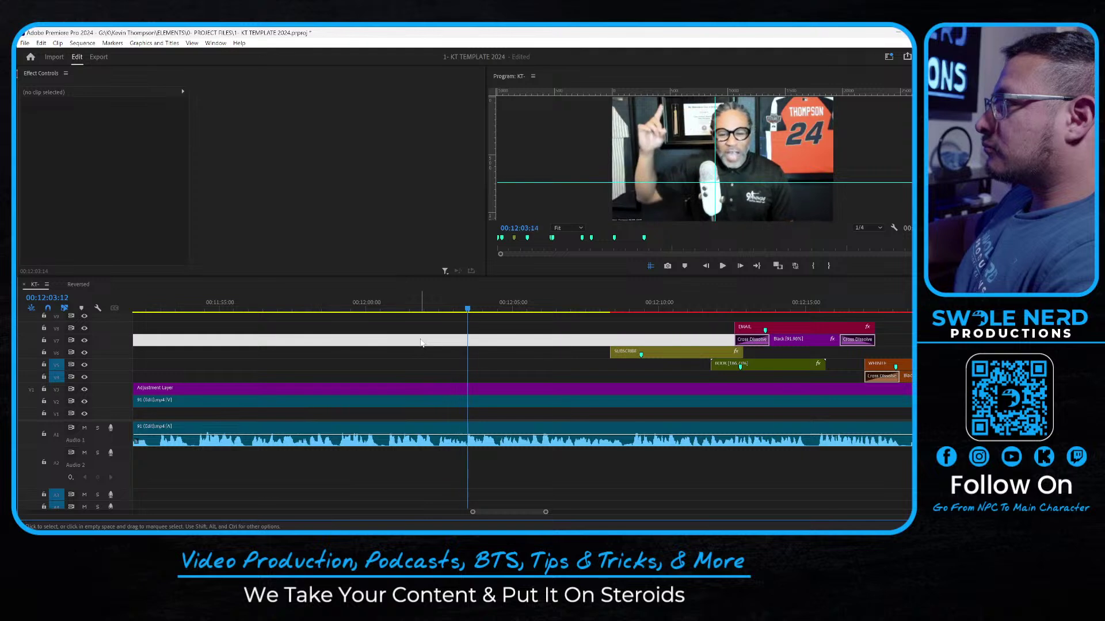
key("space")
left_click(652, 342)
mouse_move(711, 366)
left_mouse_down()
mouse_move(661, 354)
mouse_move(488, 372)
left_mouse_up()
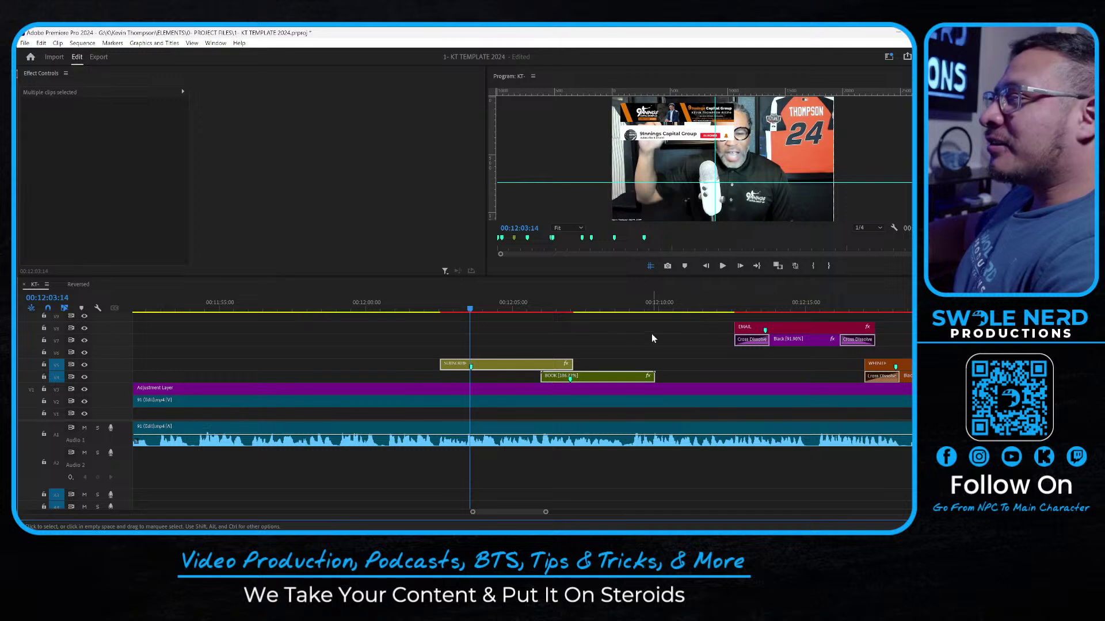
Examine the placement of the remaining closing graphics, from the Email graphic to the Website graphic at 00:12:20:00
left_click(622, 340)
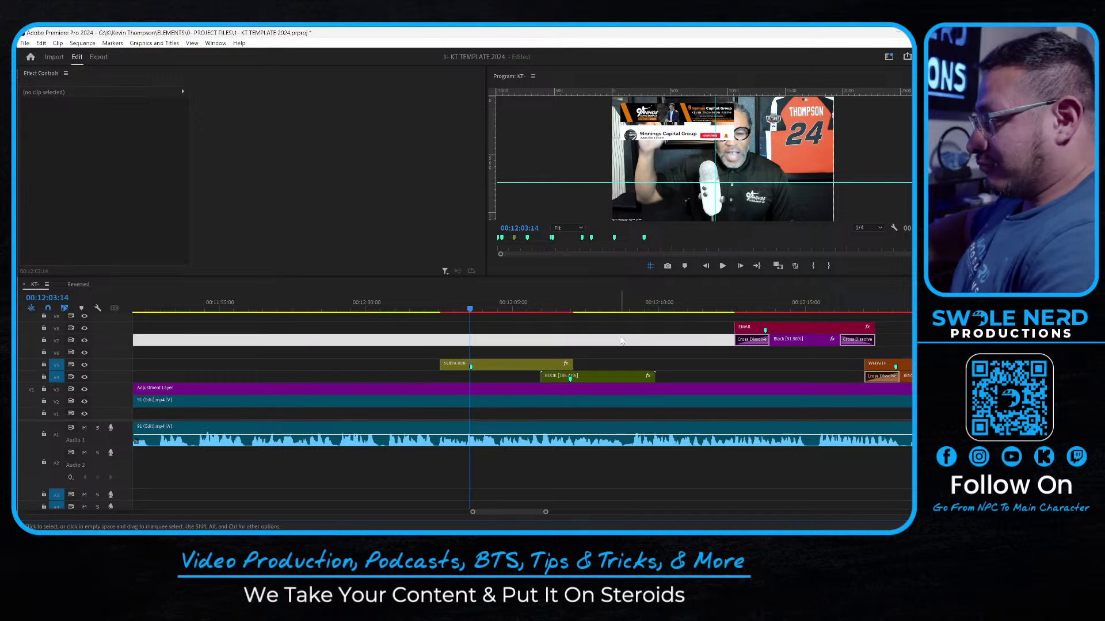
scroll(621, 341, "up", 3)
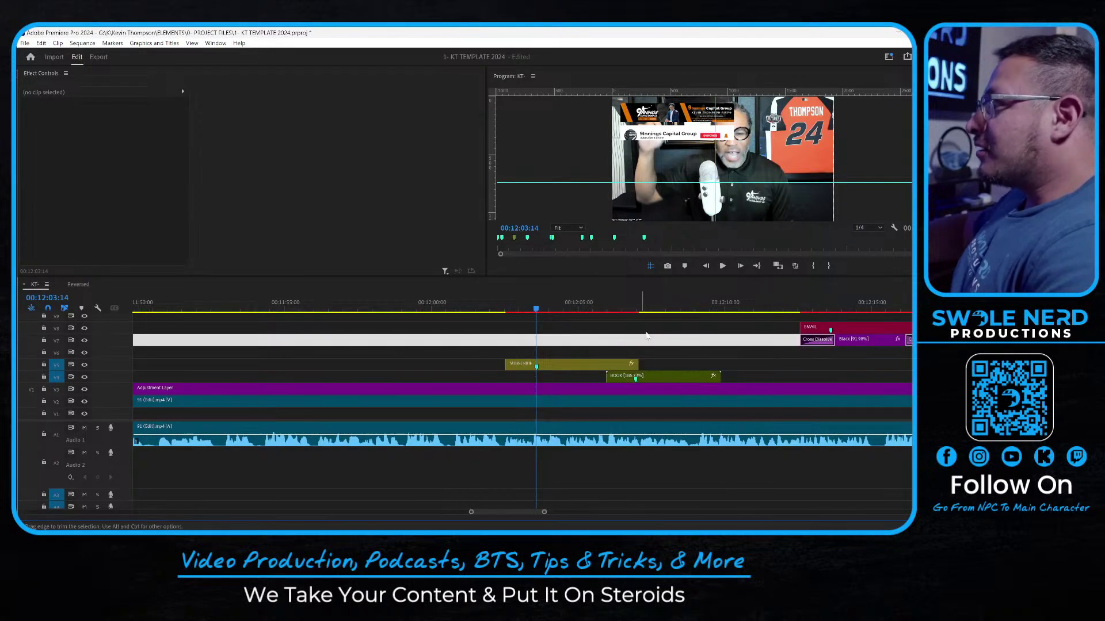
left_click(675, 333)
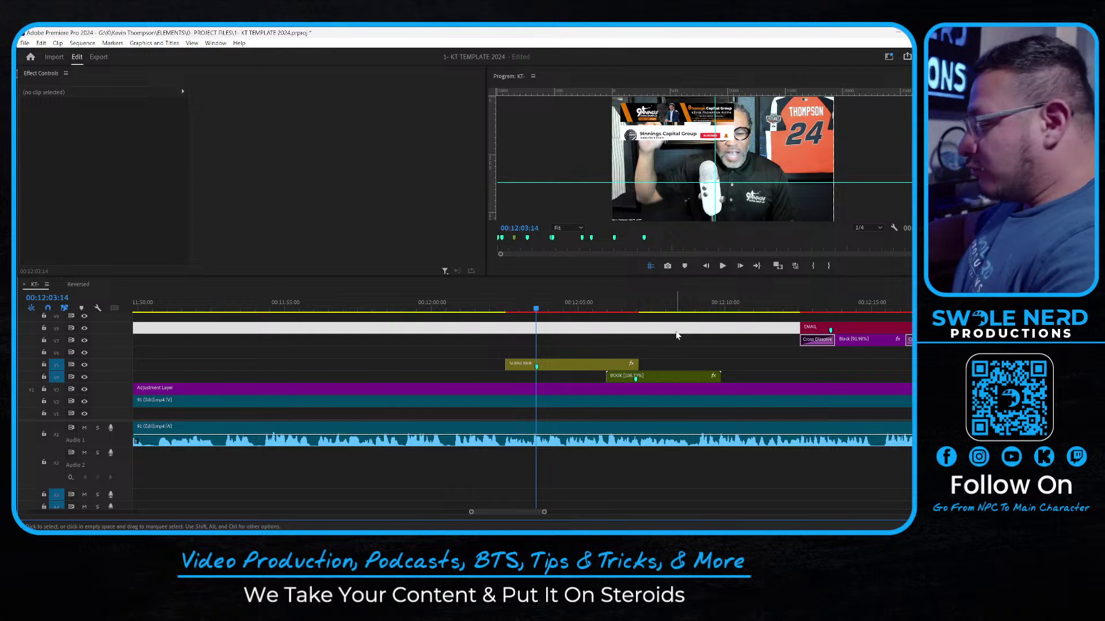
key("minus")
key("minus")
key("minus")
left_click(585, 329)
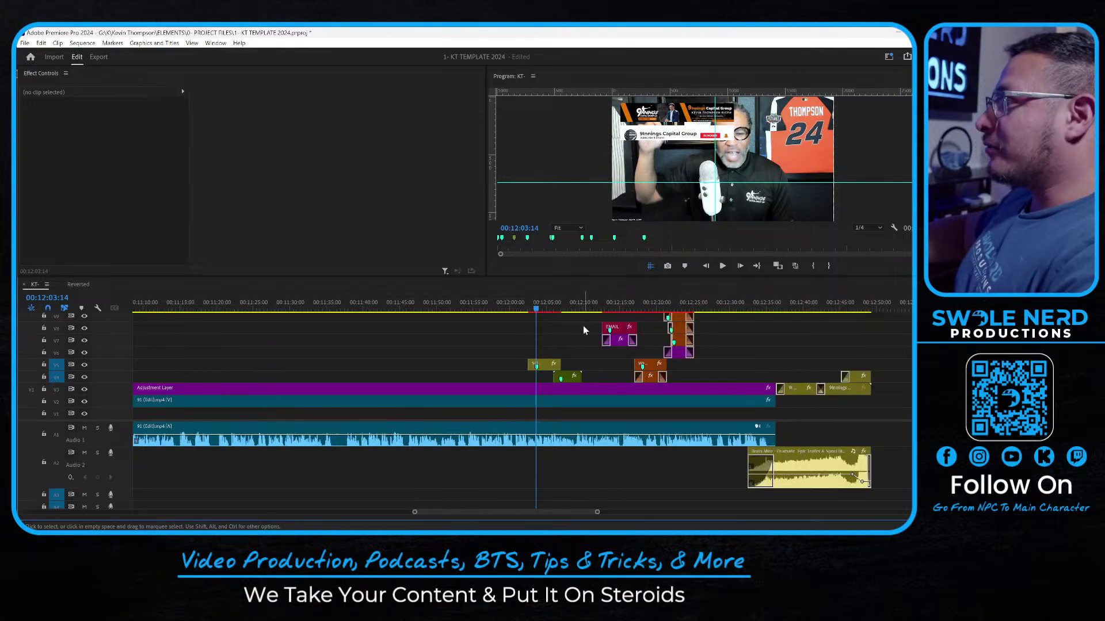
key("equal")
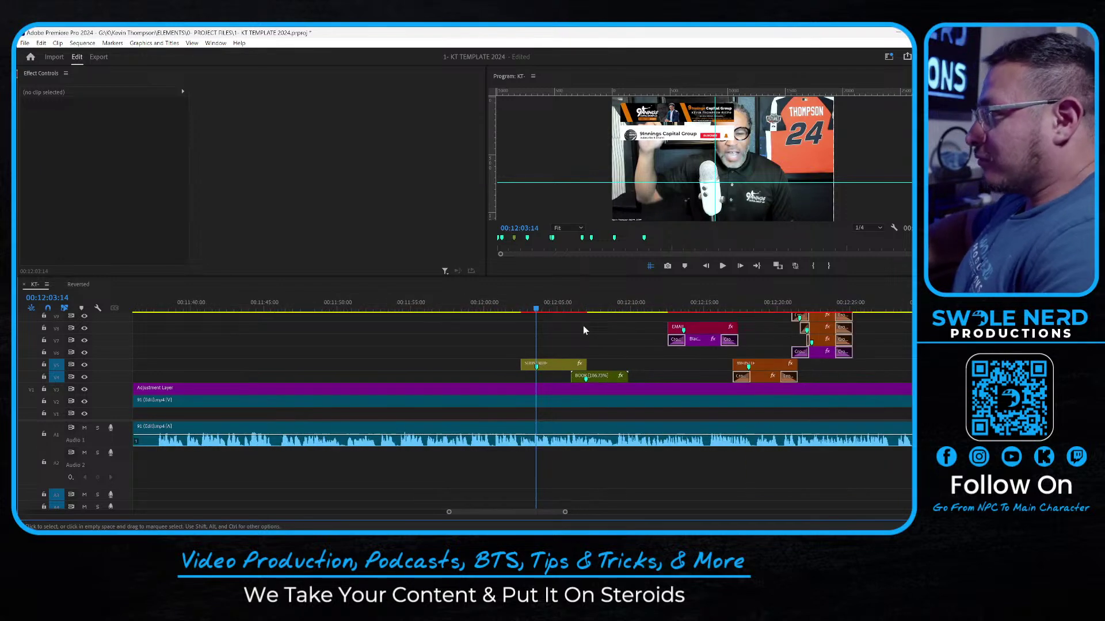
left_click(681, 310)
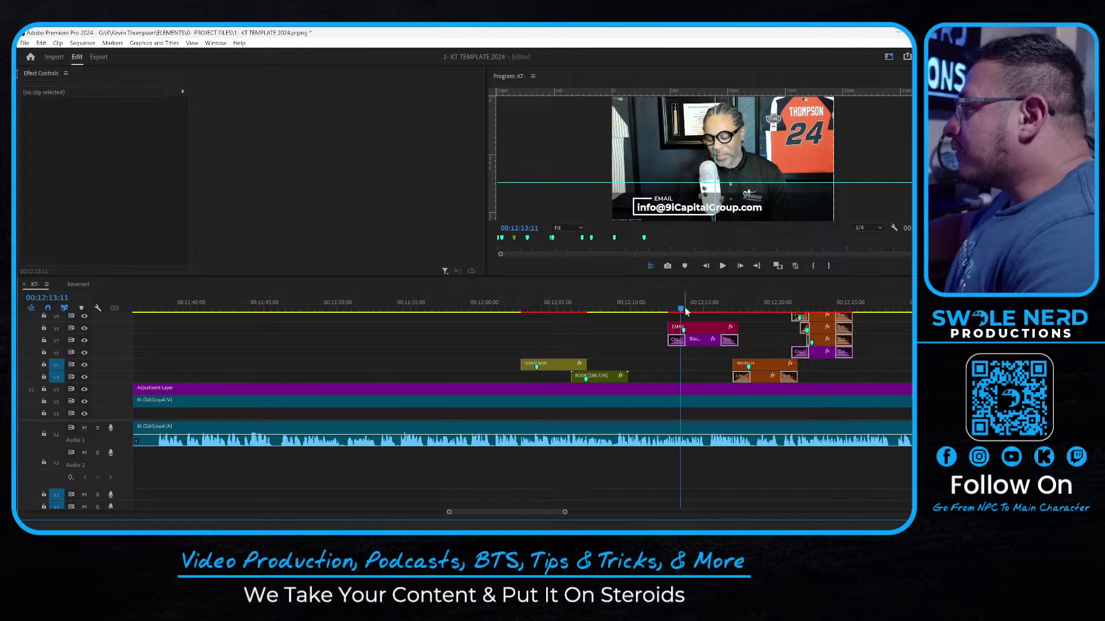
left_click(778, 305)
left_click_drag(659, 327, 728, 340)
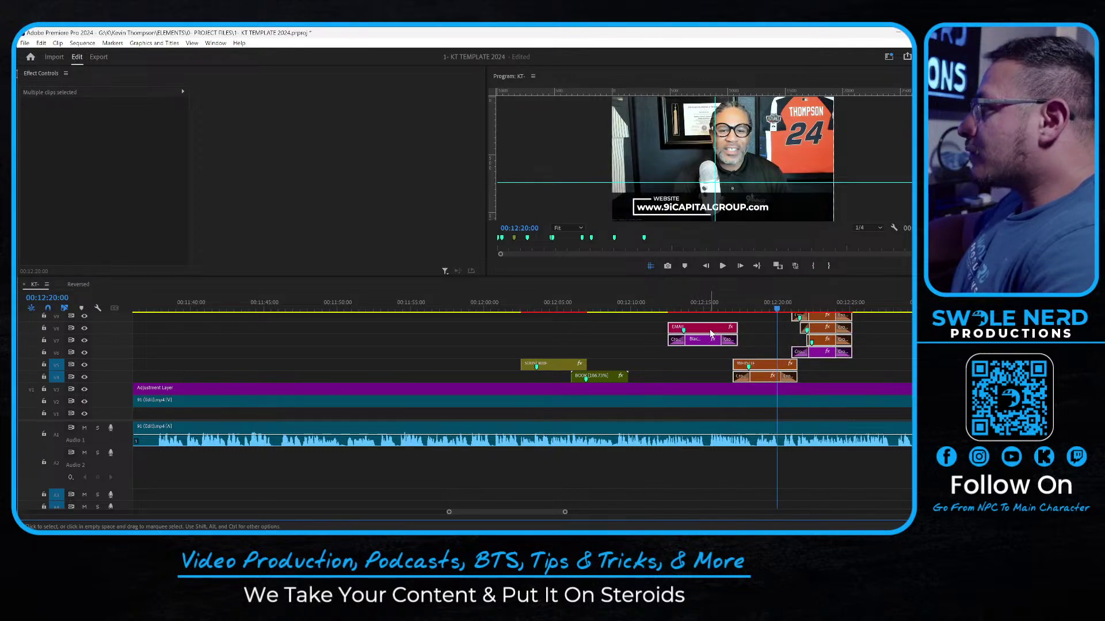
Play from the Subscribe graphic to the book cue and move the Book graphic earlier so its marker sits at 00:12:06:06
left_click(544, 304)
left_click(520, 305)
key("space")
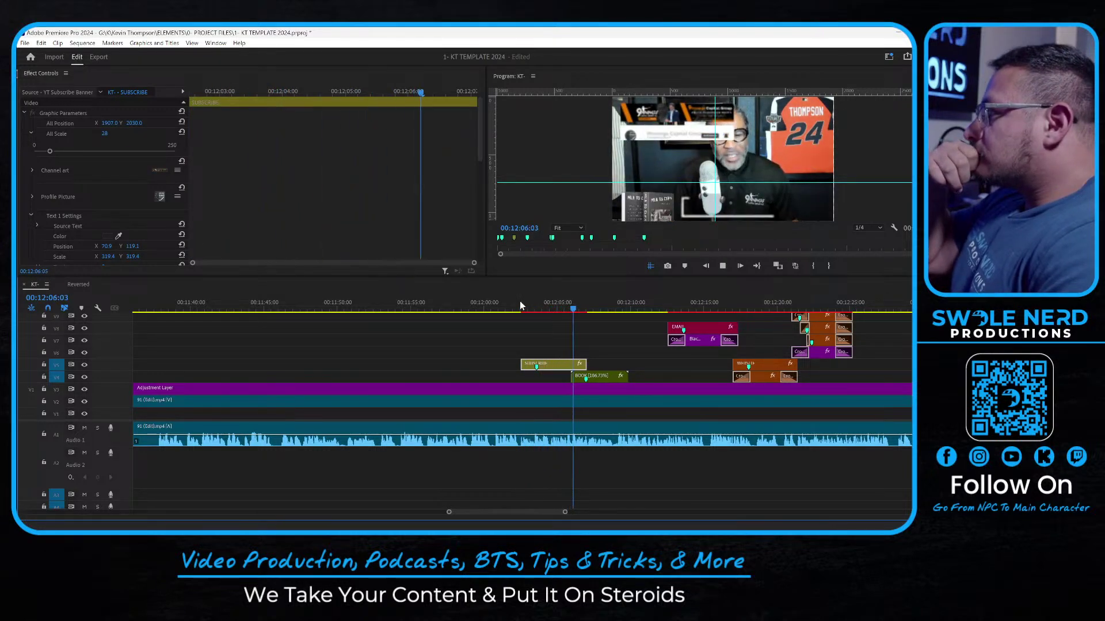
key("space")
key("=")
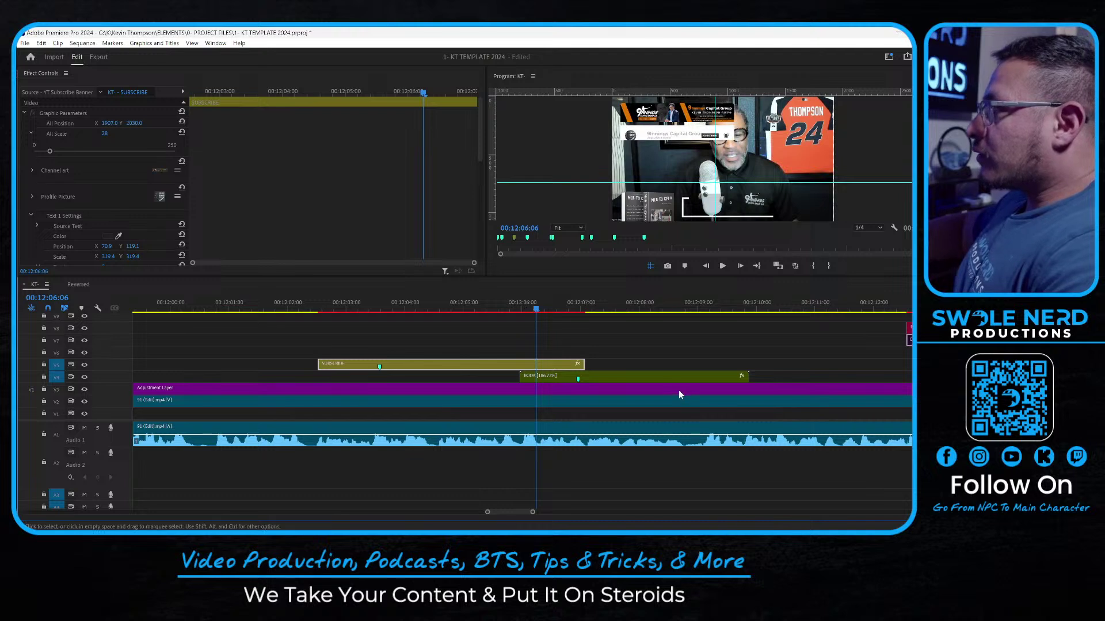
left_click_drag(679, 378, 631, 377)
Find the email cue and move the Email graphic with its black background to V6 and V5, marker at 00:12:11:14
key("space")
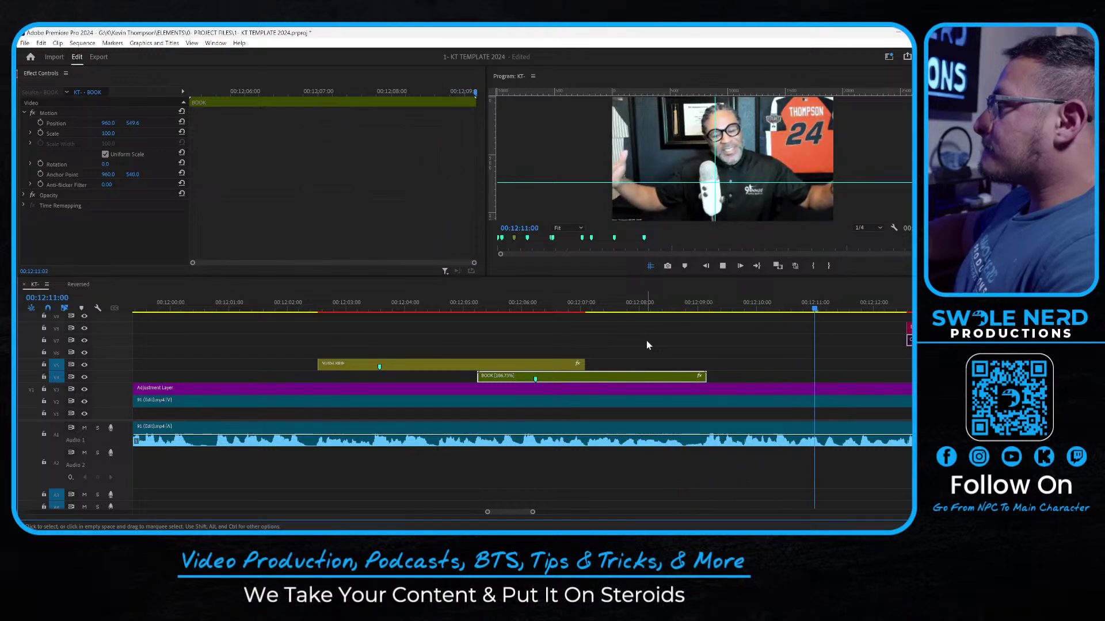
key("space")
scroll(646, 344, "down", 3)
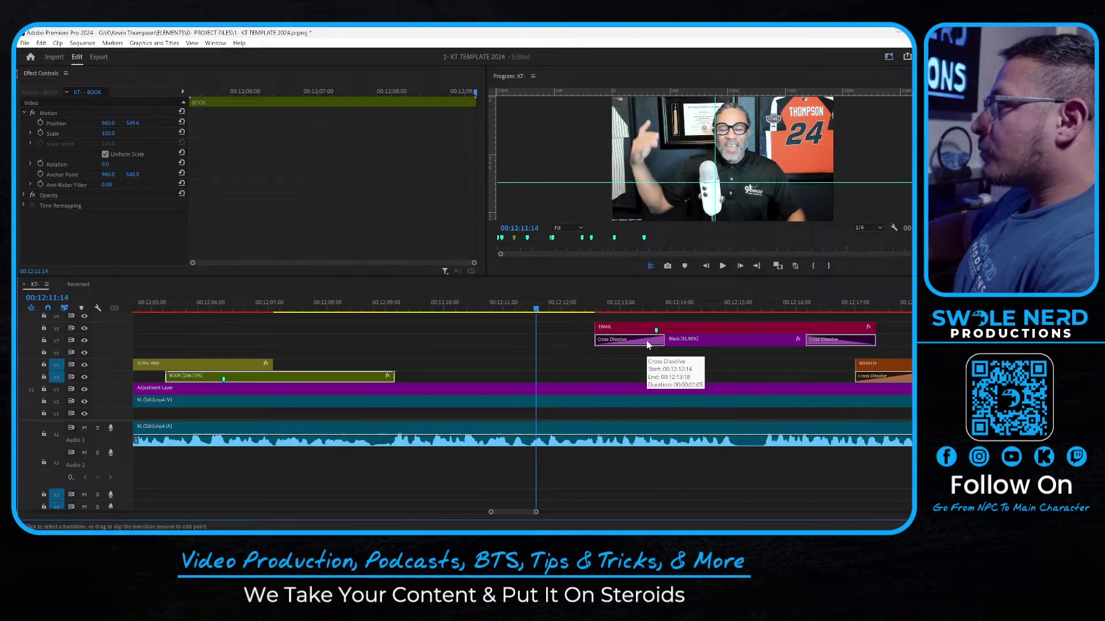
left_click_drag(688, 329, 575, 360)
Play on to the website cue and move the Website graphic with its black background earlier so its marker sits at 00:12:16:09
key("space")
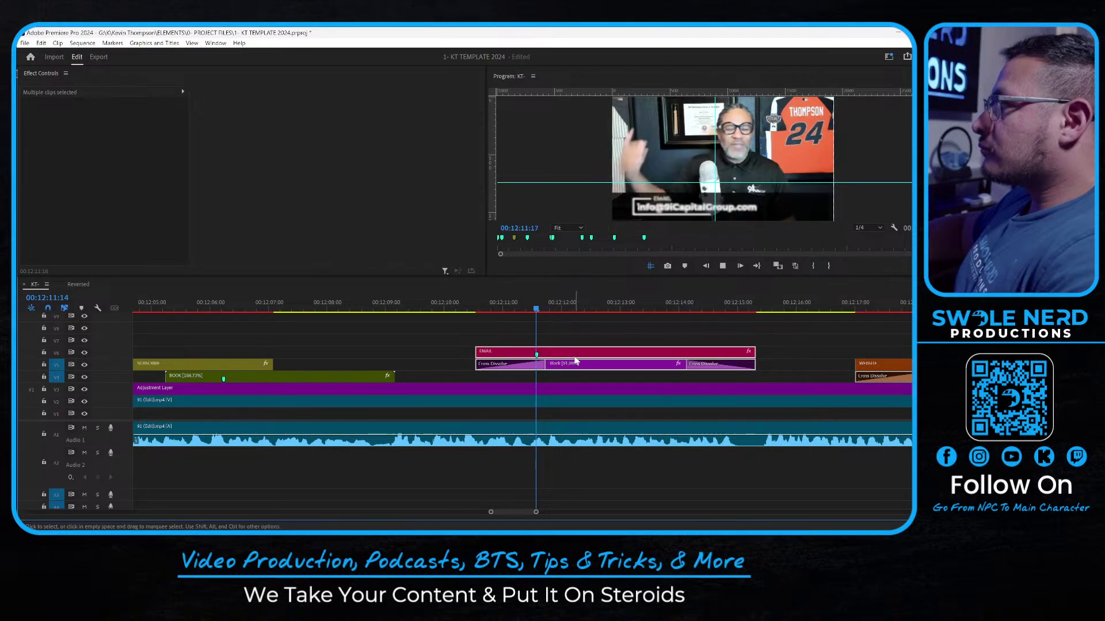
key("minus")
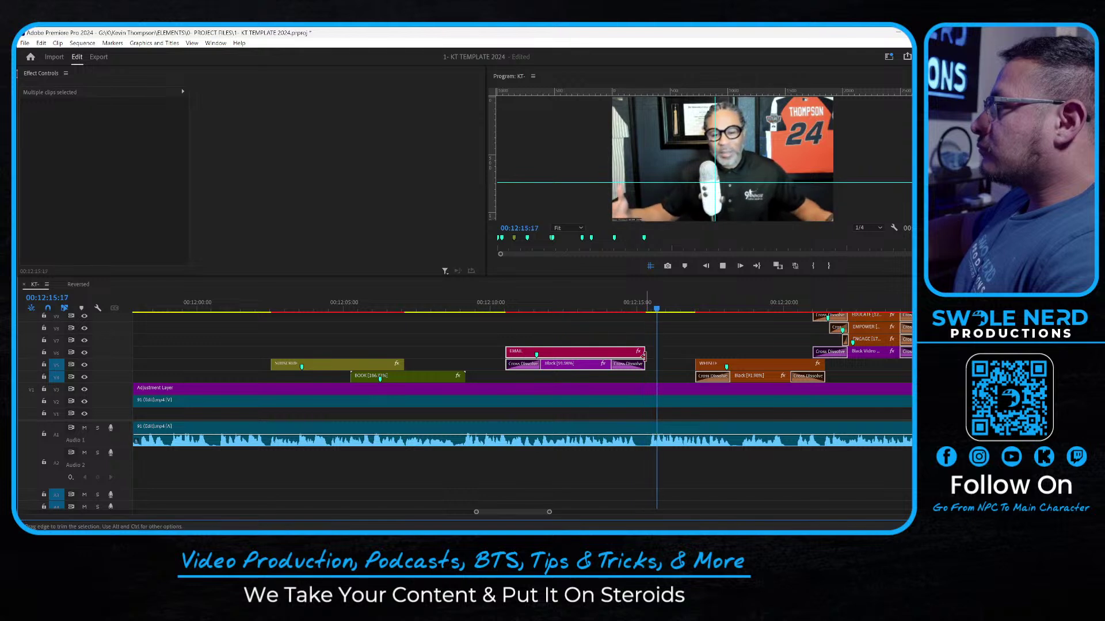
left_click_drag(744, 349, 712, 368)
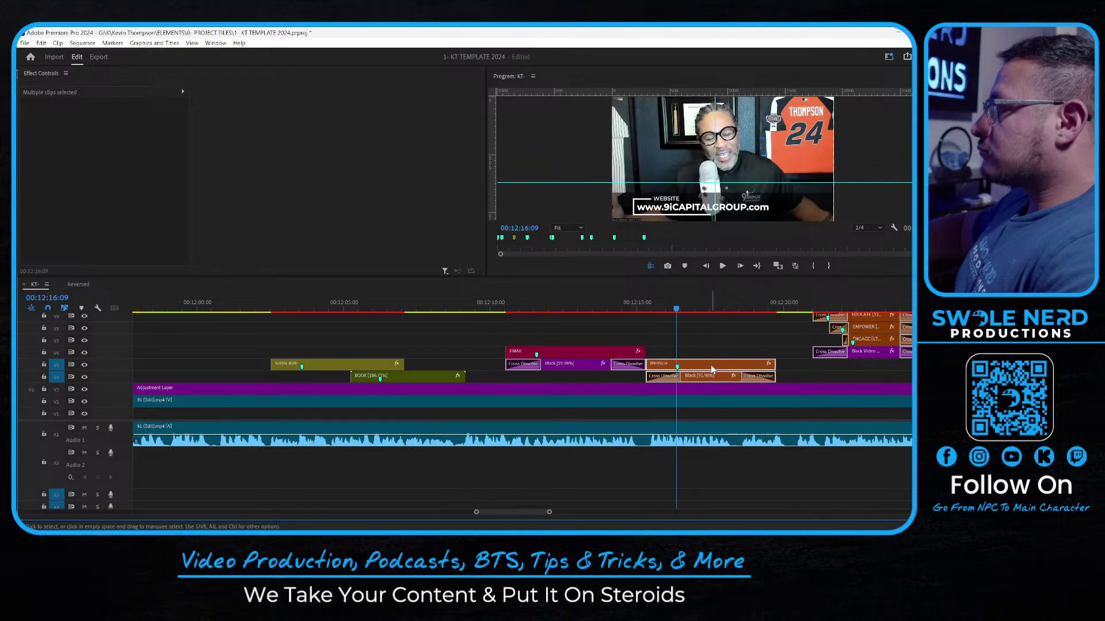
Move the Educate, Empower, Engage and Black Video clips to V8 through V5, aligning Educate's marker with the spoken cue at 00:12:20:13
key("space")
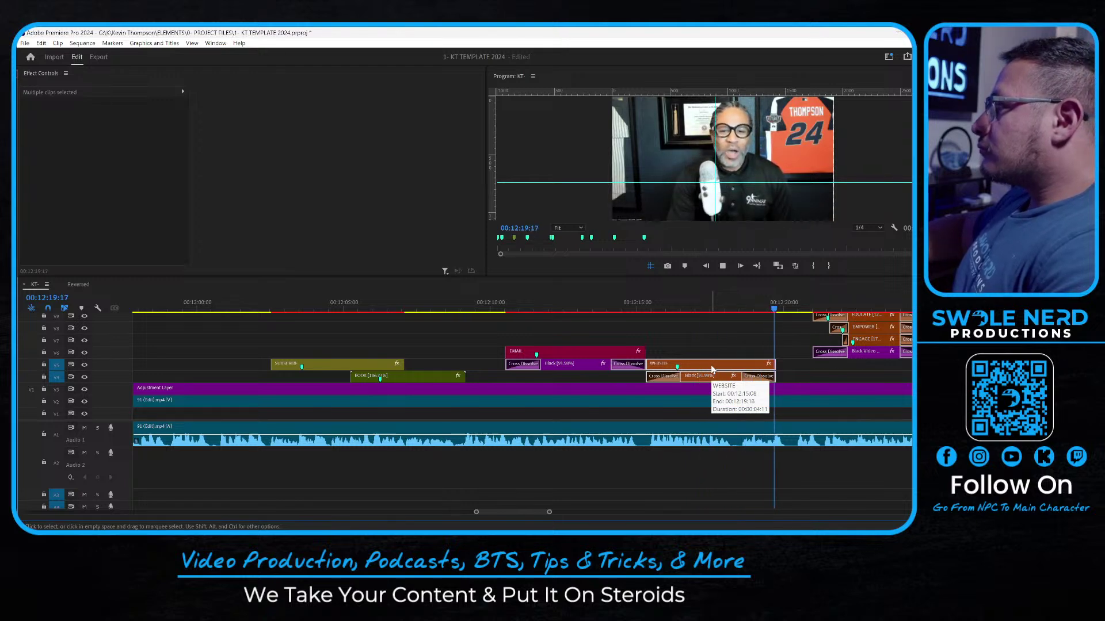
key("space")
key("equal")
key("equal")
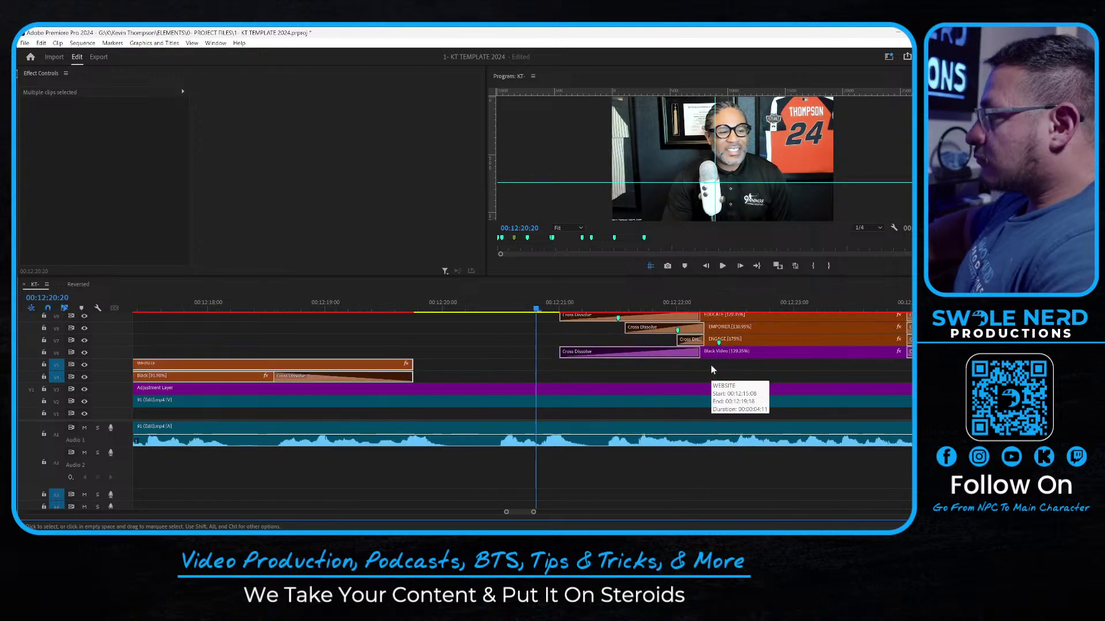
left_click_drag(536, 309, 509, 313)
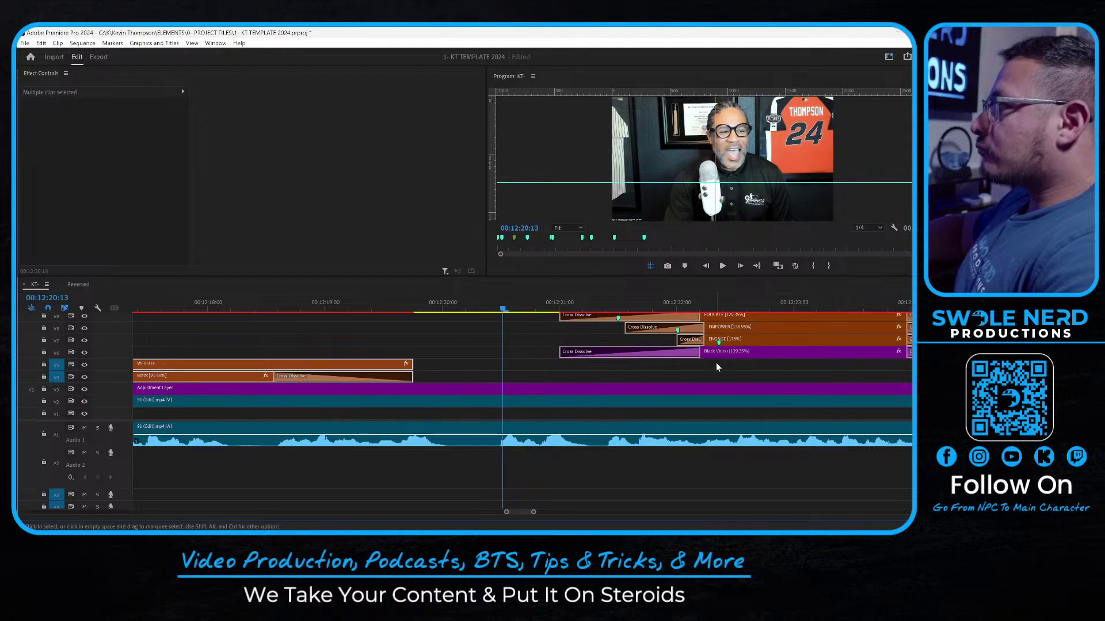
left_click_drag(719, 318, 619, 329)
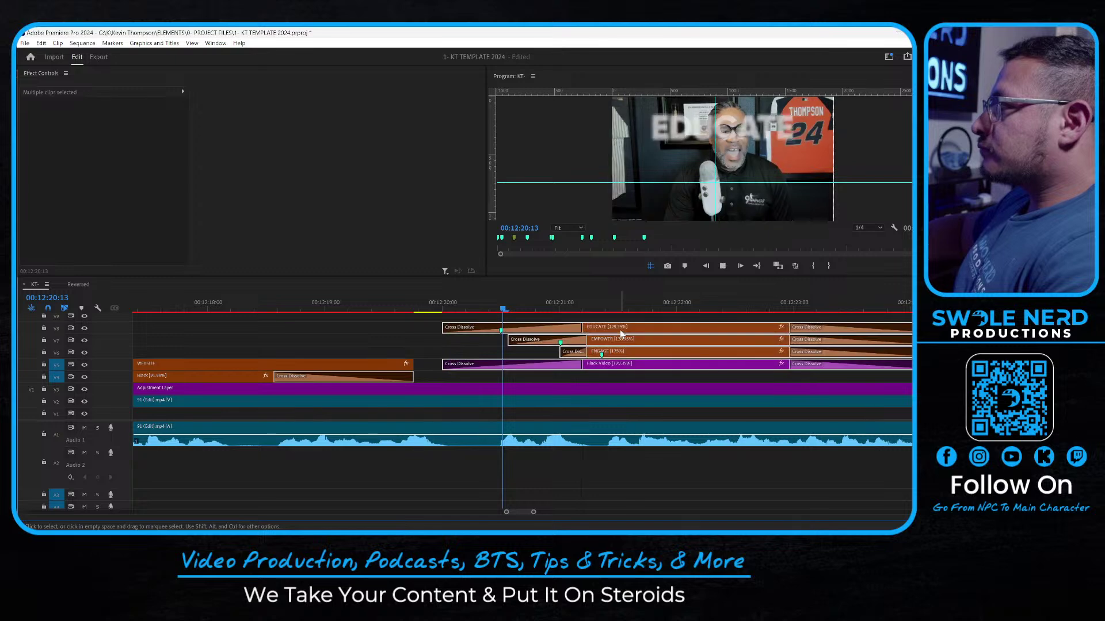
Play the Educate, Empower, Engage sequence against the speech, and replay it from just before the Educate marker to check its timing
key("space")
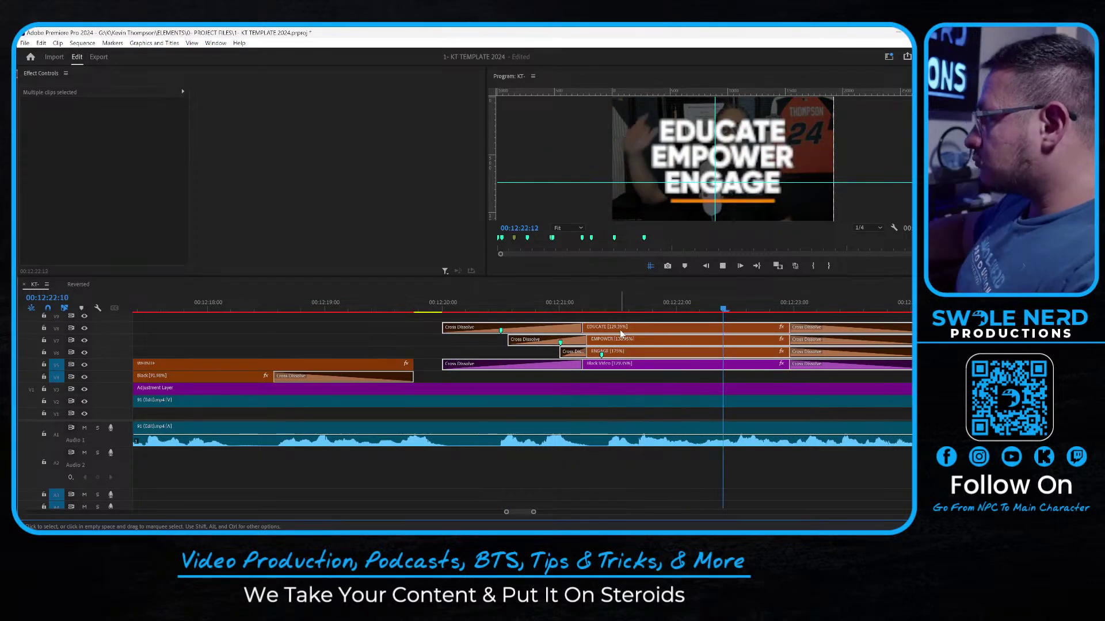
key("minus")
key("minus")
key("minus")
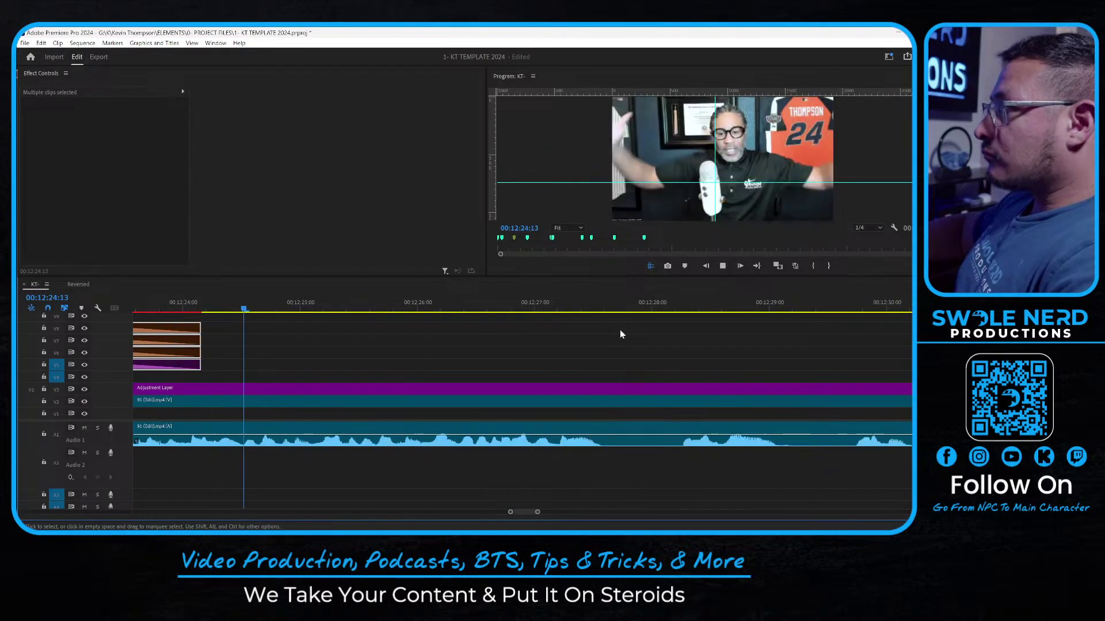
key("equal")
key("space")
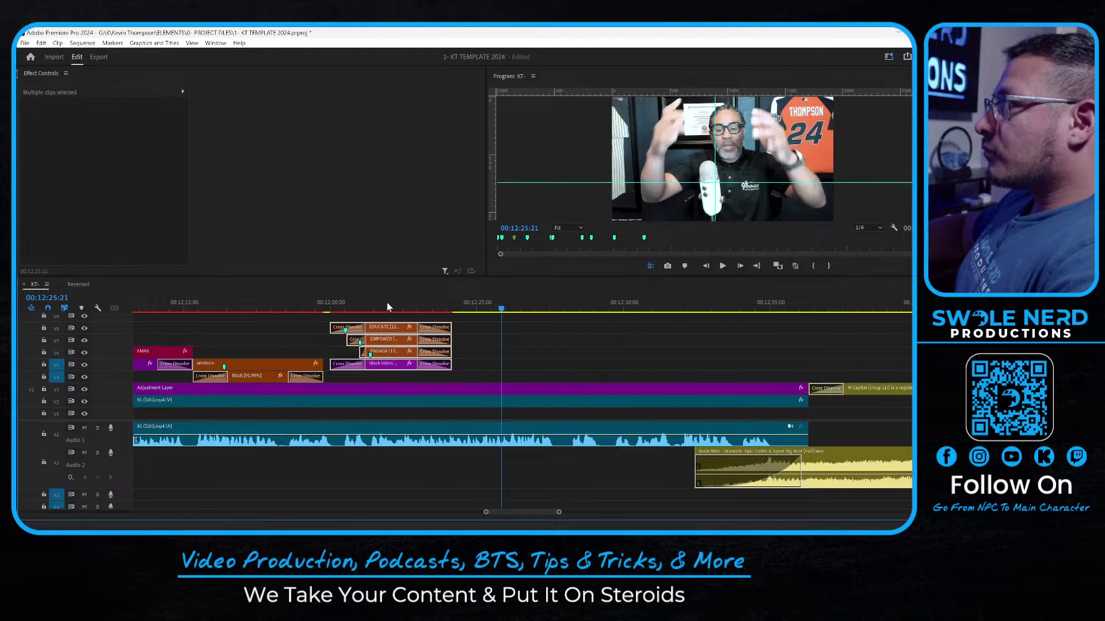
left_click(337, 304)
key("space")
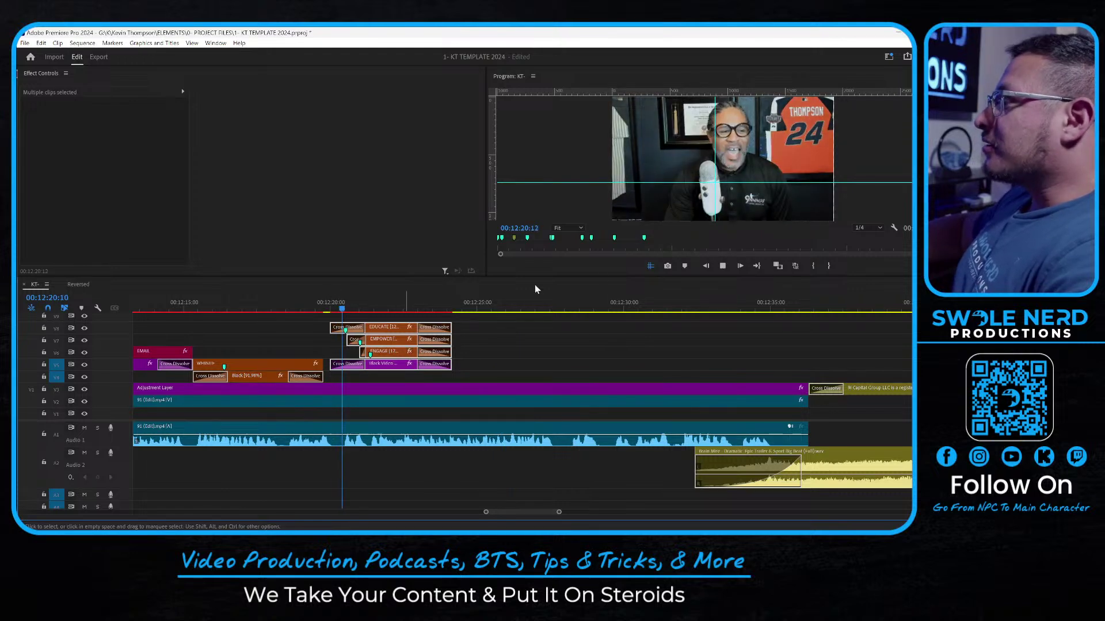
key("space")
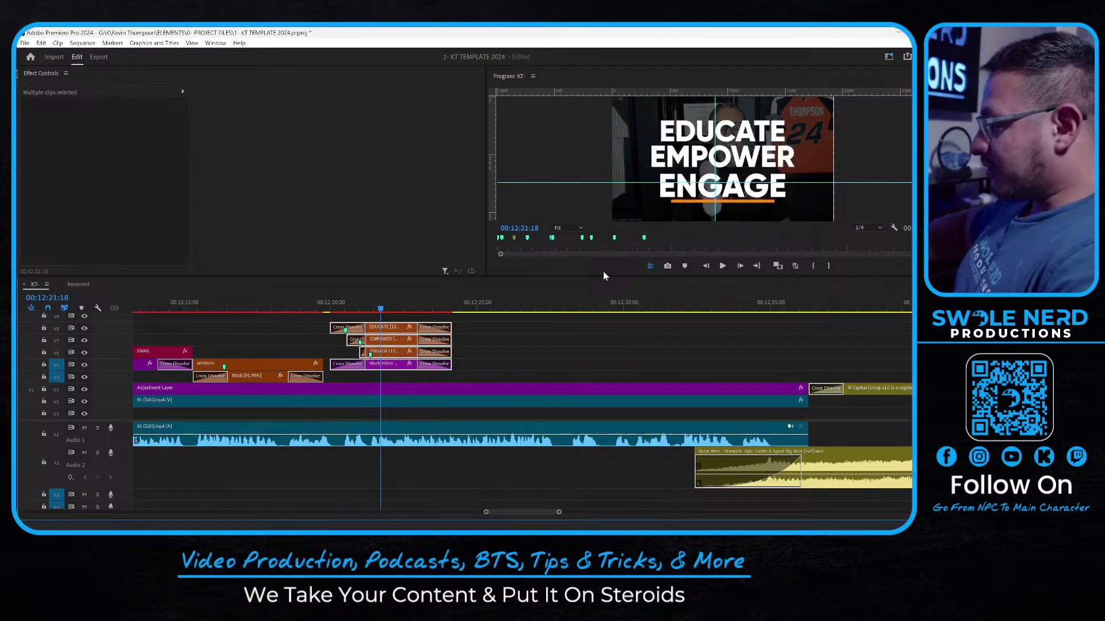
Replay from the Educate marker and stop at the spoken Empower cue at 00:12:21:11
key("equal")
key("equal")
left_click(394, 312)
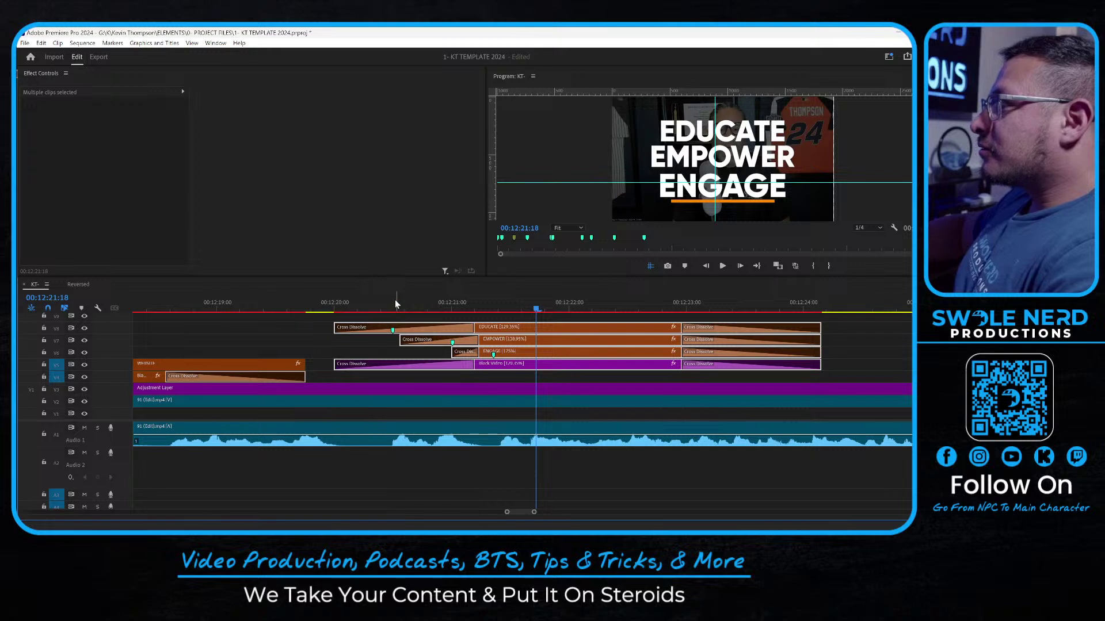
key("space")
key("space")
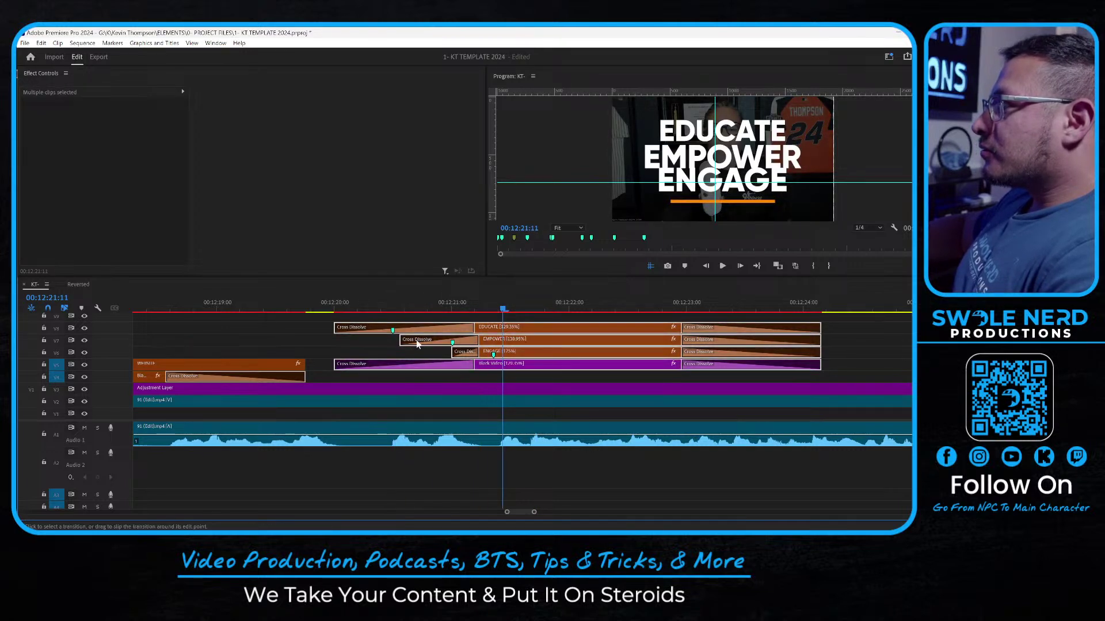
Try trimming the start of the Empower graphic to a later point, and undo the trim
left_click(377, 352)
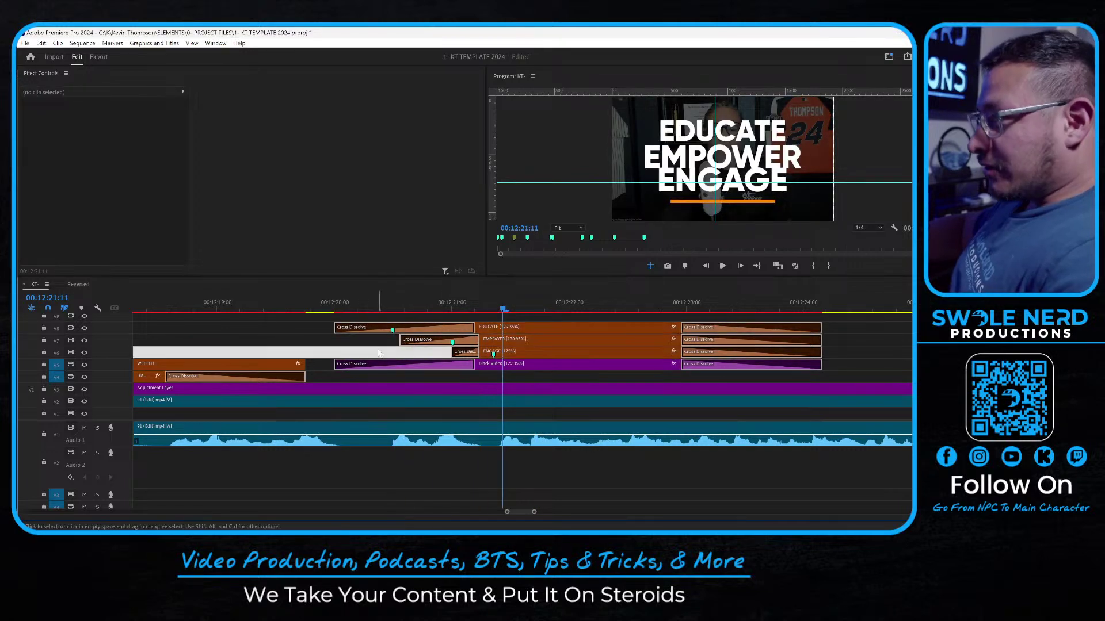
left_click(524, 343)
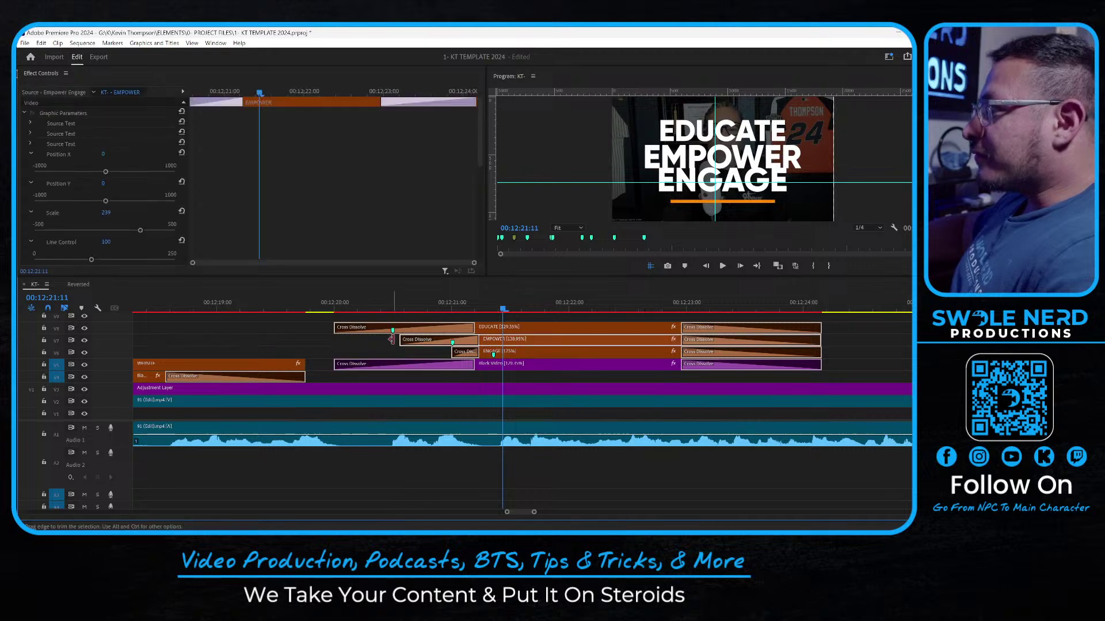
left_click_drag(391, 340, 449, 340)
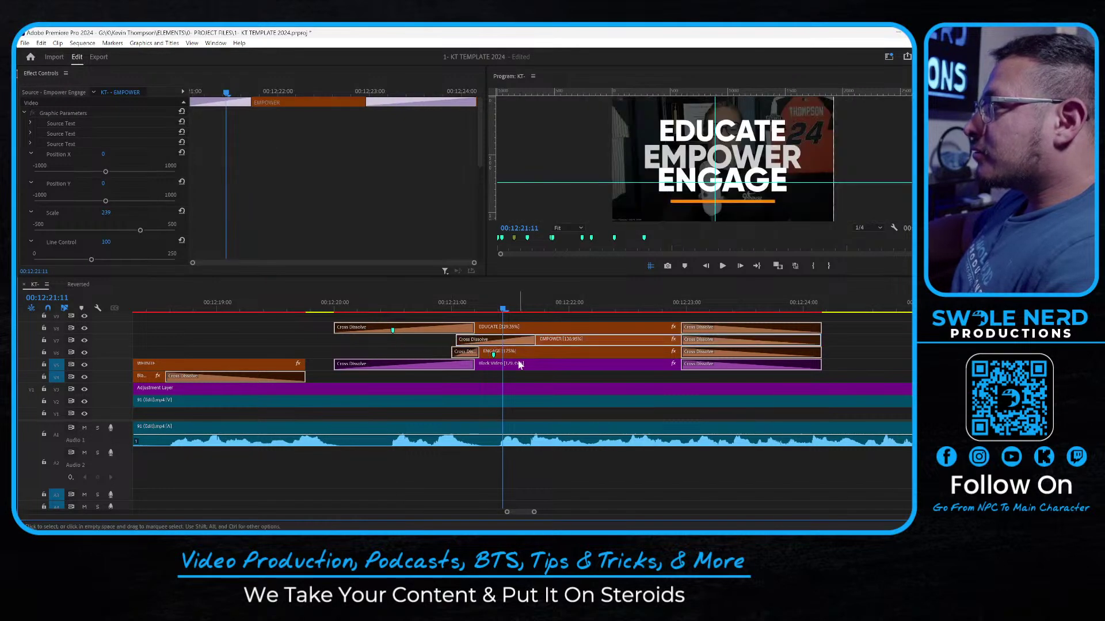
key("ctrl+z")
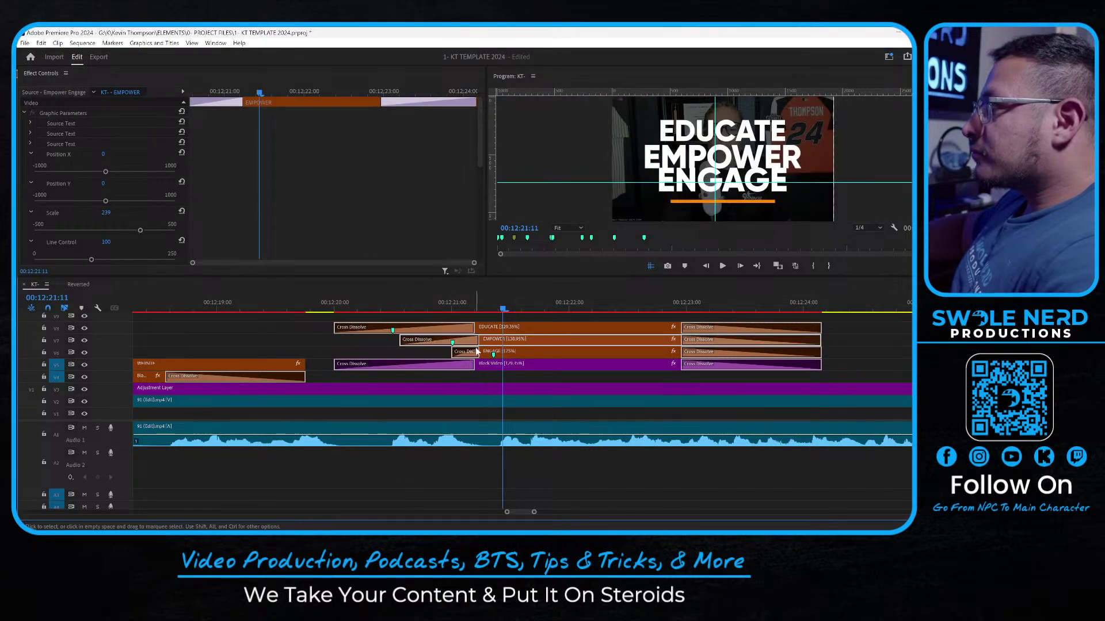
Try shifting the Educate, Empower, Engage and Black Video clips slightly later together, and undo the move
left_click(390, 351)
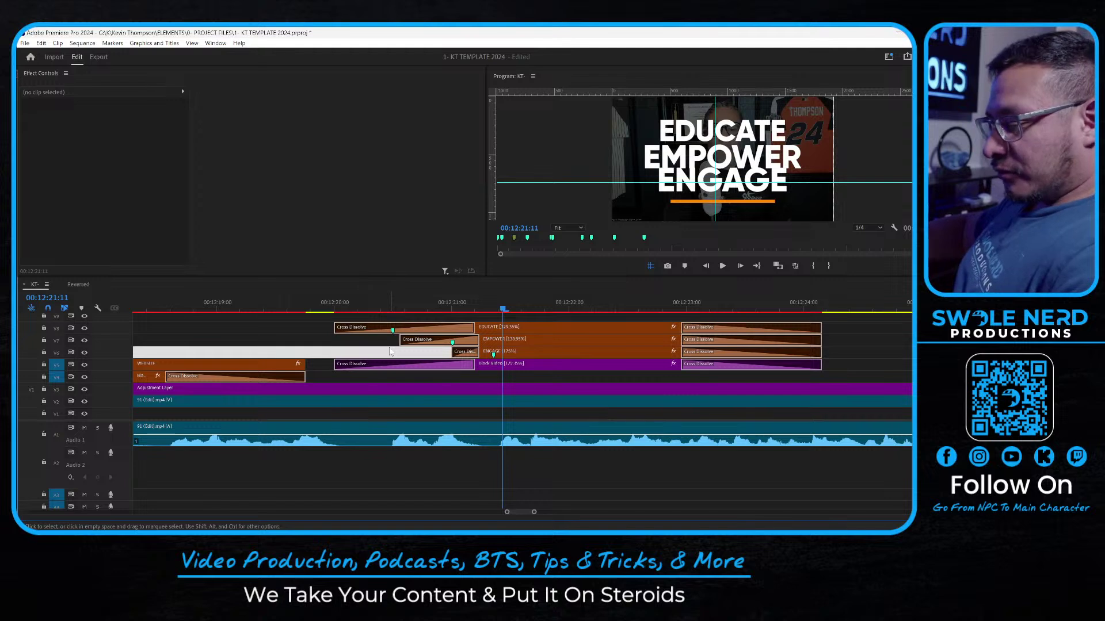
left_click(517, 328)
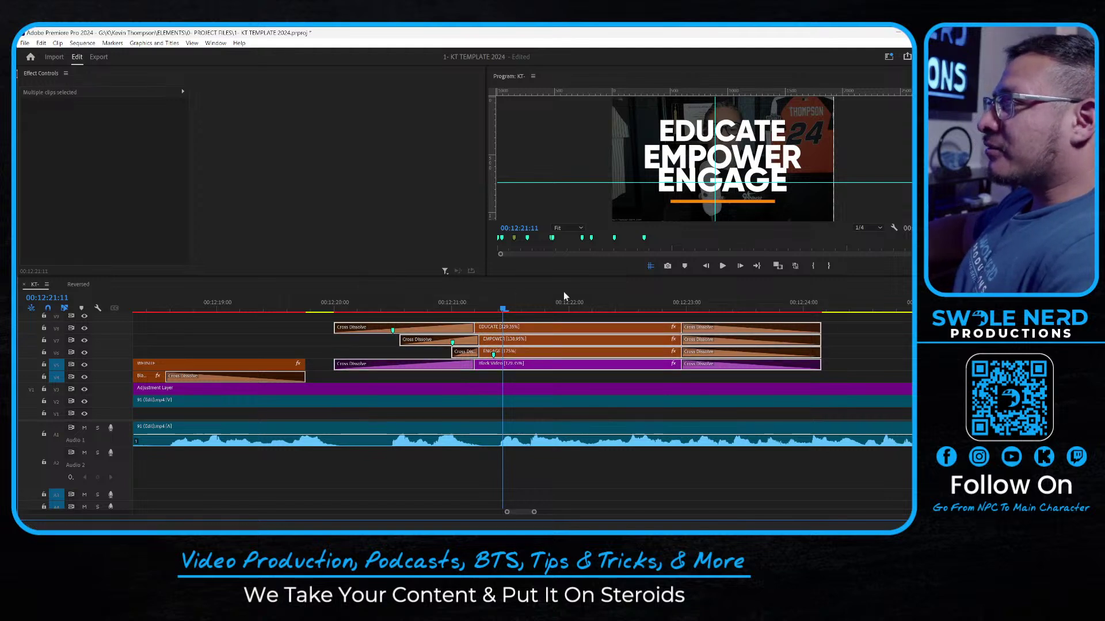
left_click_drag(550, 338, 592, 342)
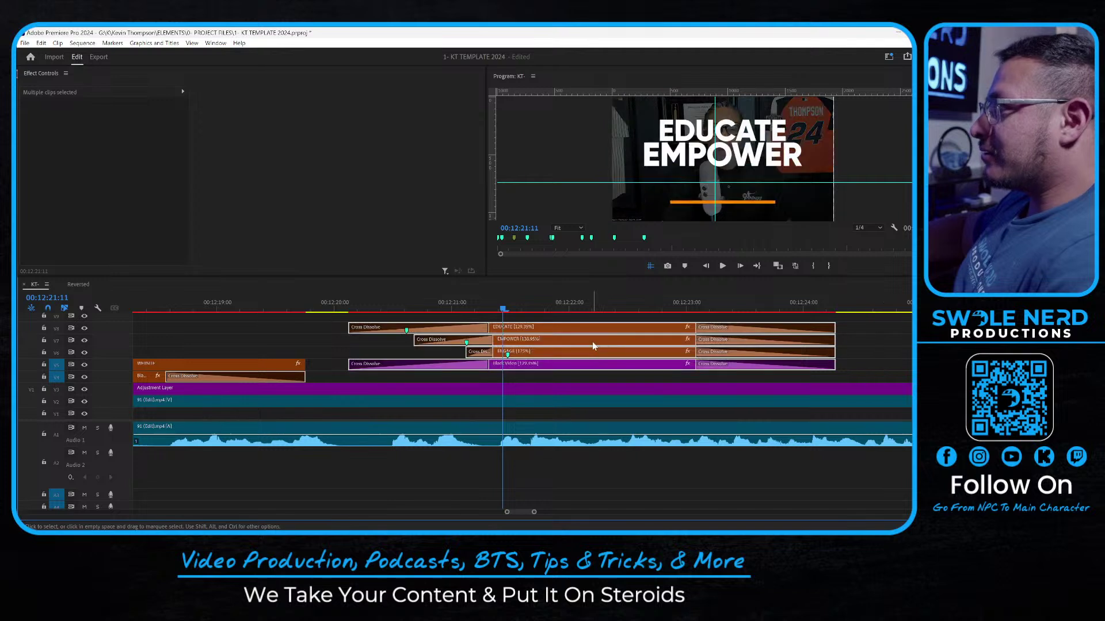
key("ctrl+z")
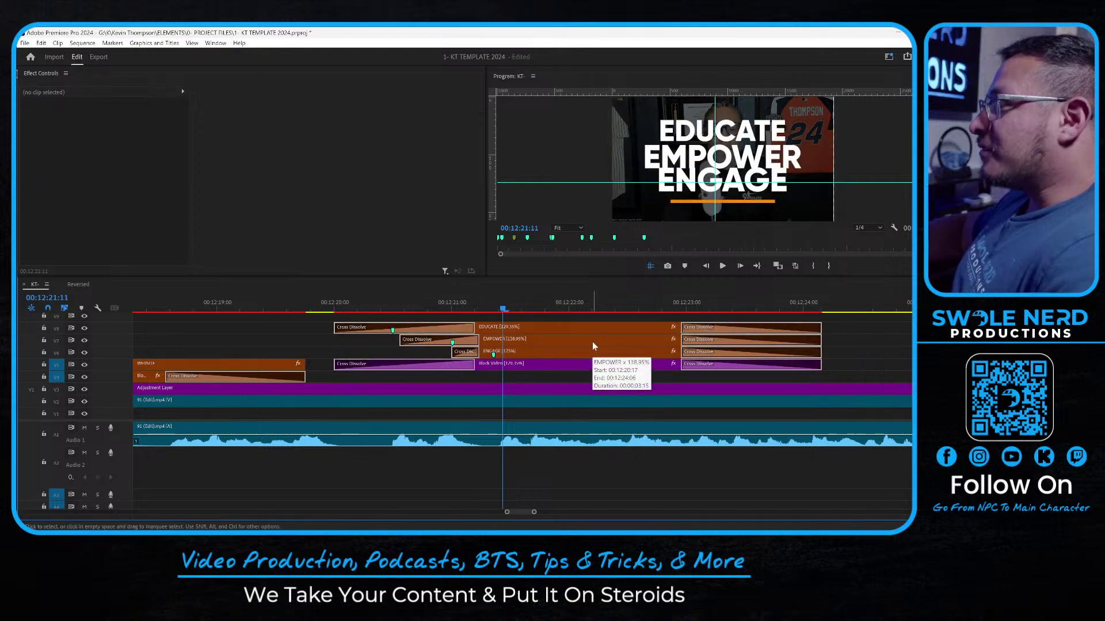
Select only the Empower graphic, try trimming its start later toward the spoken cue again, and undo the trims
left_click(516, 340)
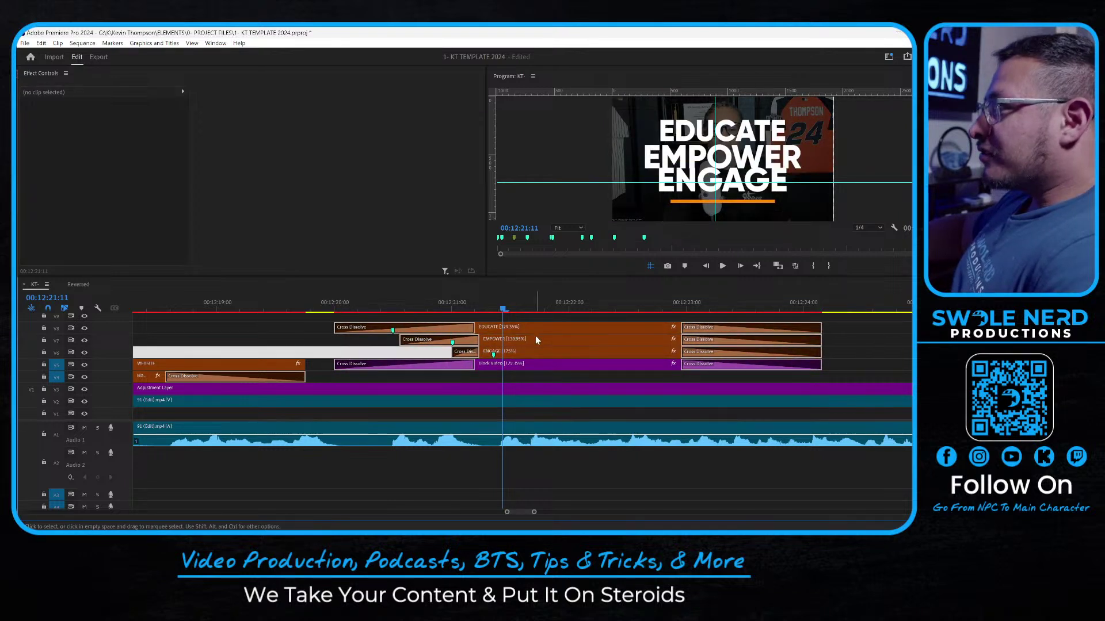
left_click(535, 337)
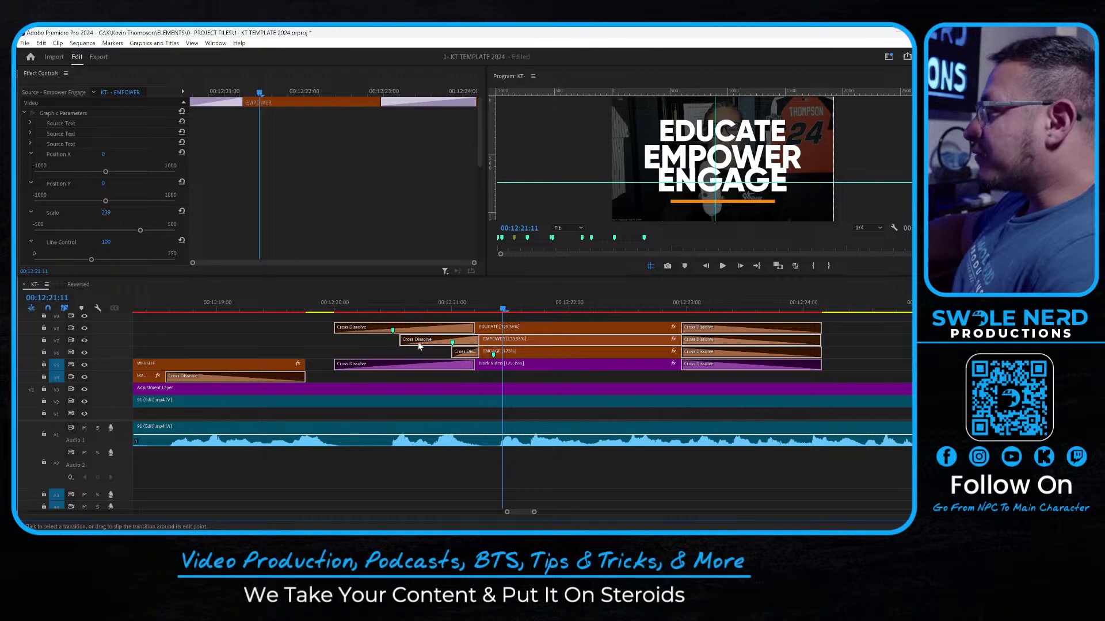
left_click_drag(404, 338, 458, 341)
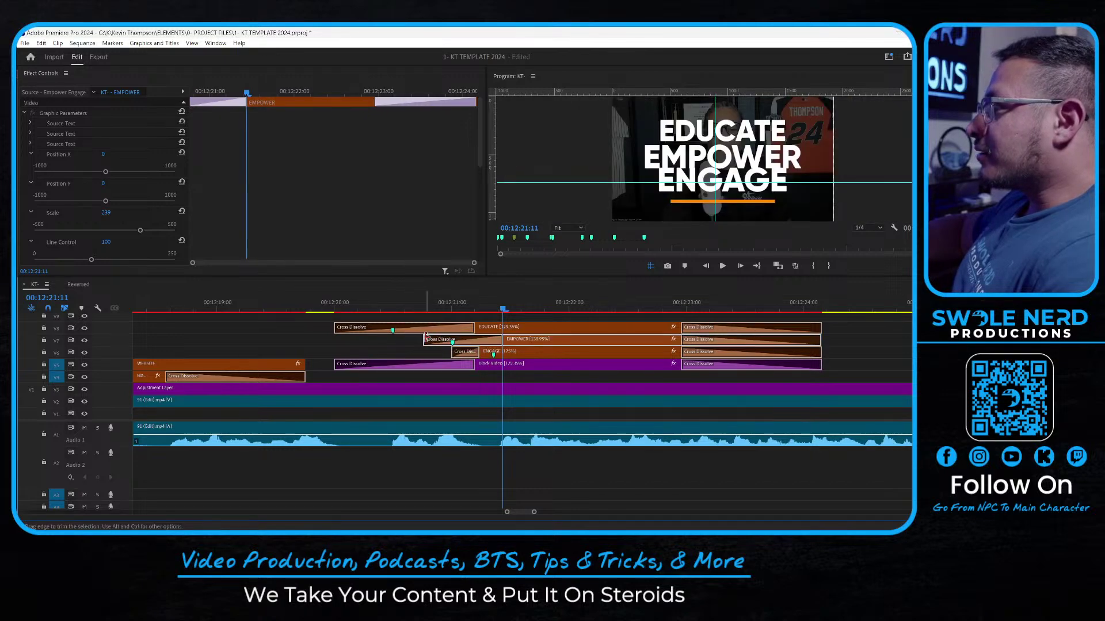
key("ctrl+z")
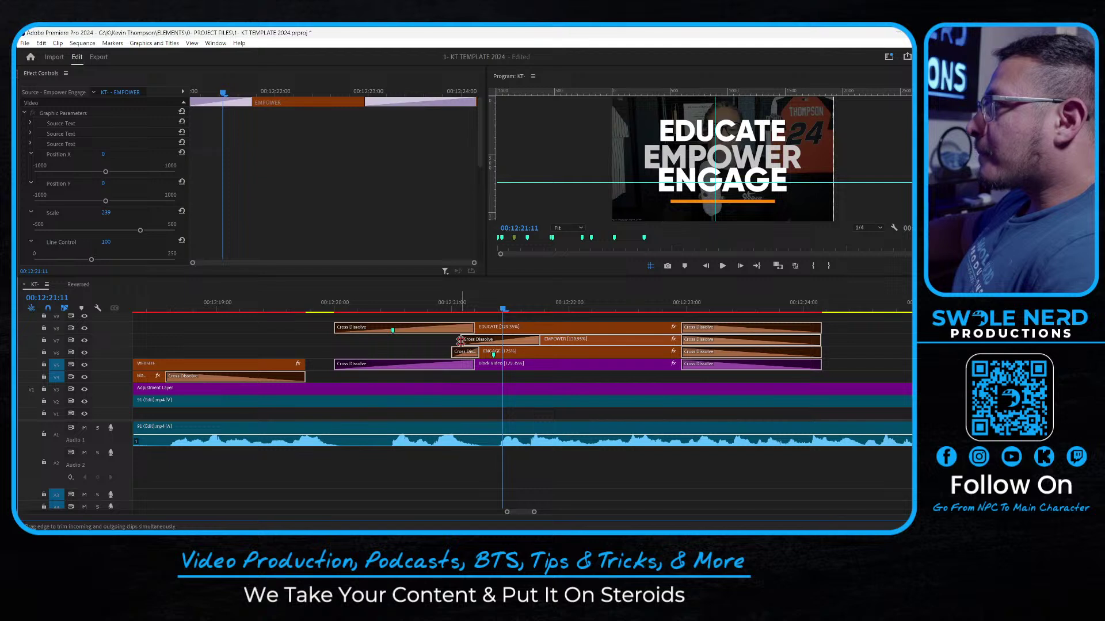
key("ctrl+z")
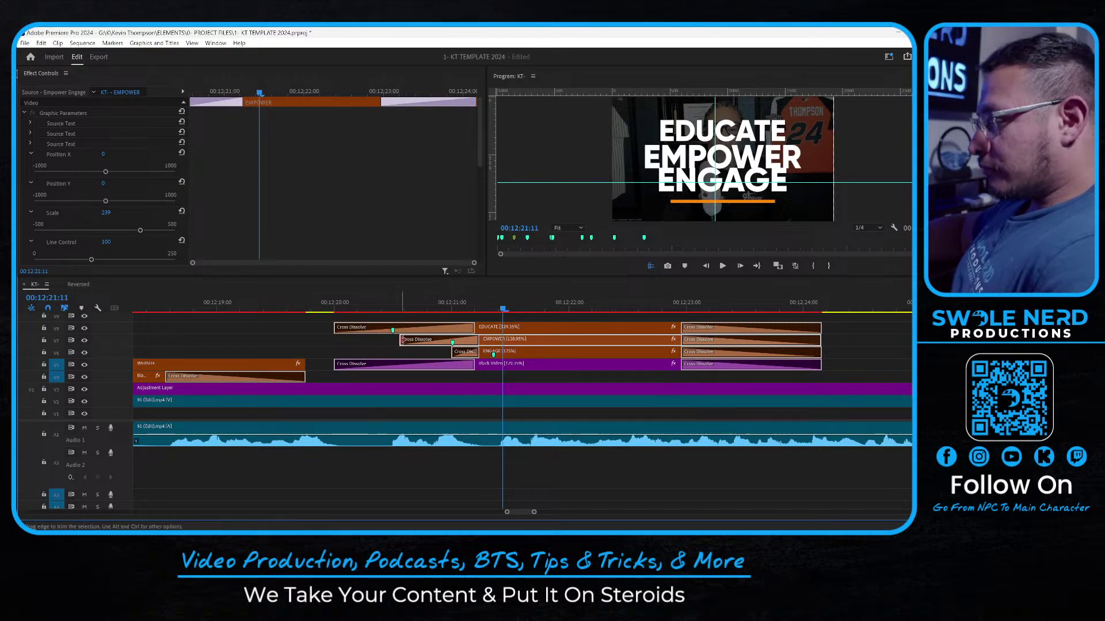
Use Rate Stretch on the start of the Empower graphic to bring its entrance closer to the spoken cue at 00:12:21:11
key("r")
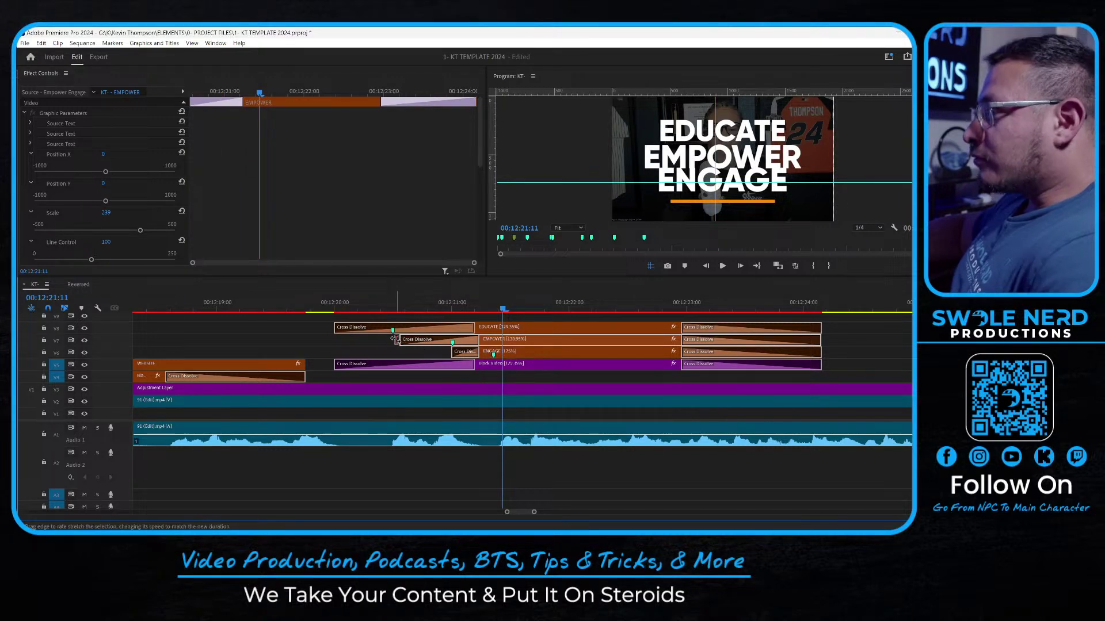
left_click_drag(403, 340, 443, 341)
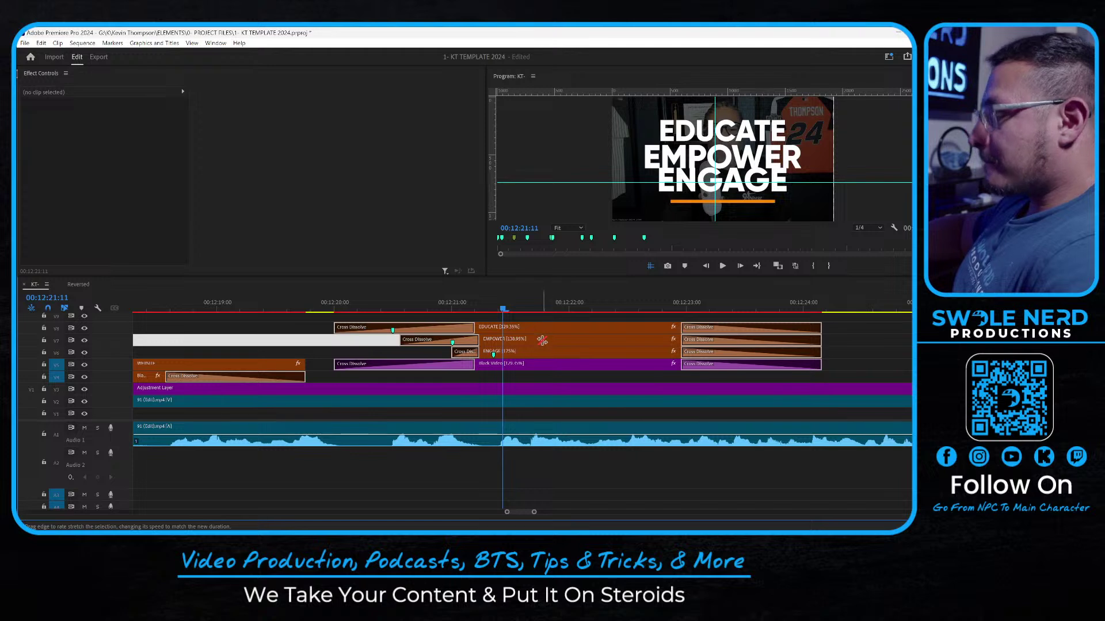
Try trimming the start of the EMPOWER title to about 00:12:21:00 and play back the titles
left_click(542, 340)
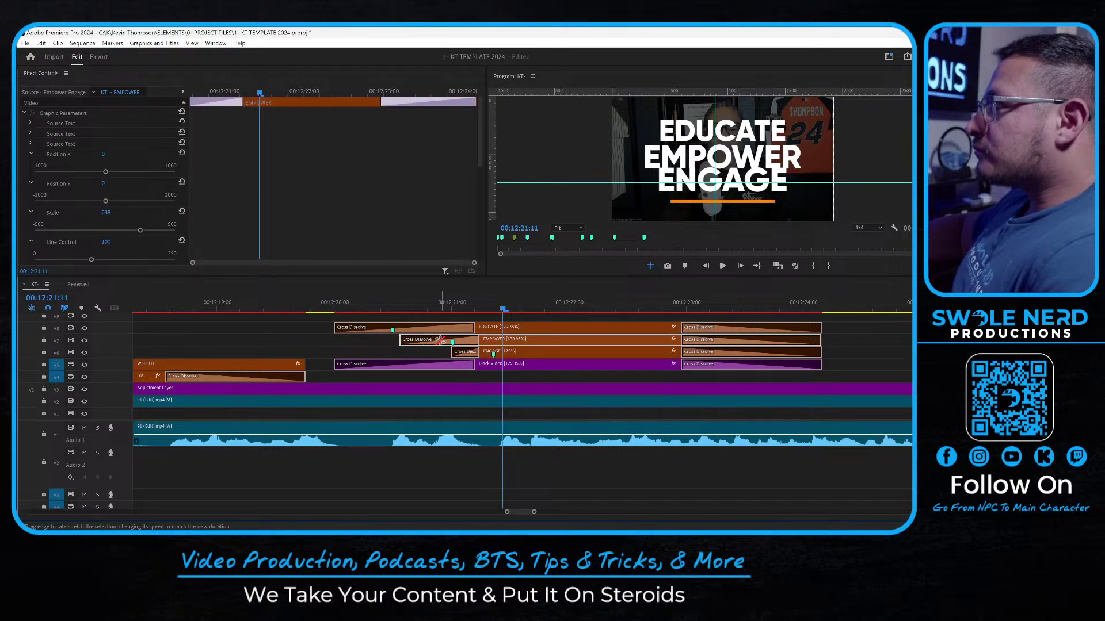
left_click(404, 340)
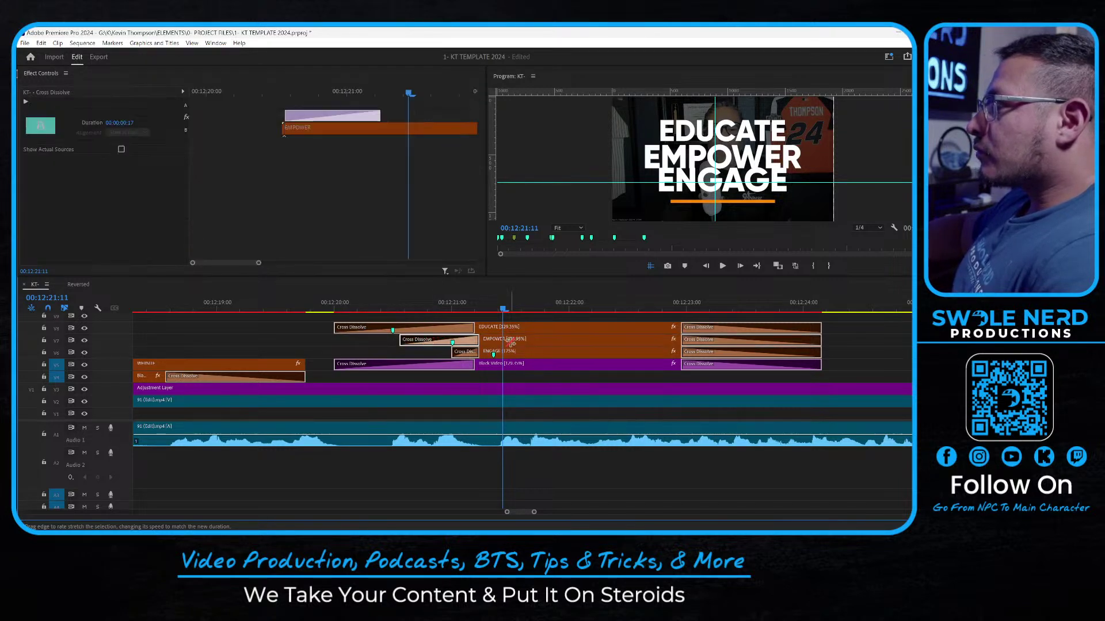
left_click(510, 343)
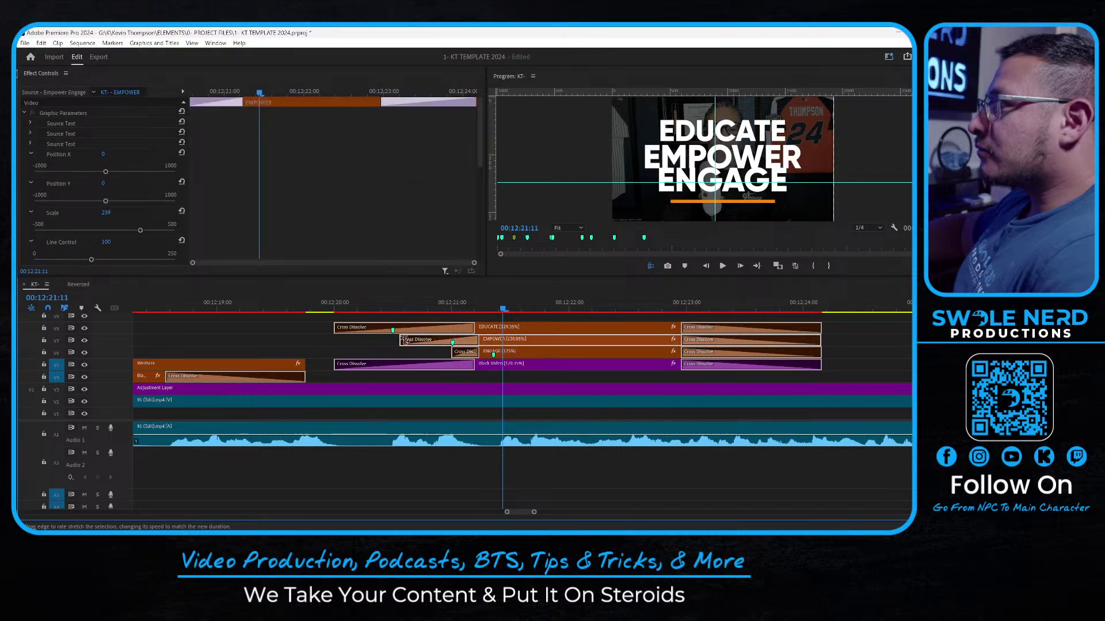
left_click_drag(444, 340, 445, 341)
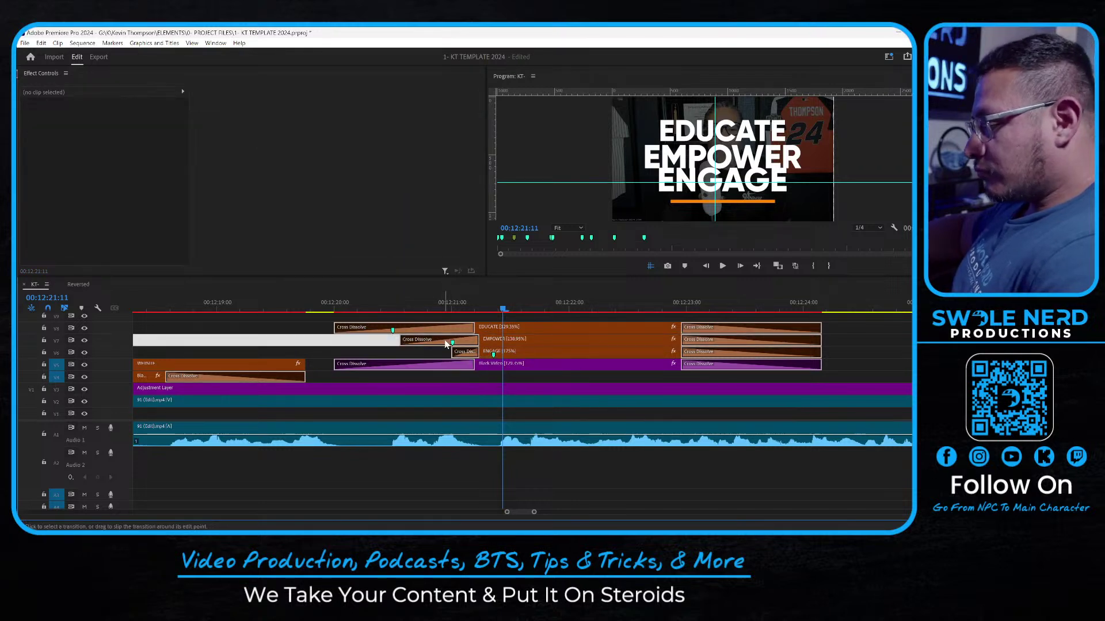
key("v")
left_click(487, 346)
left_click(402, 340)
left_click(525, 346)
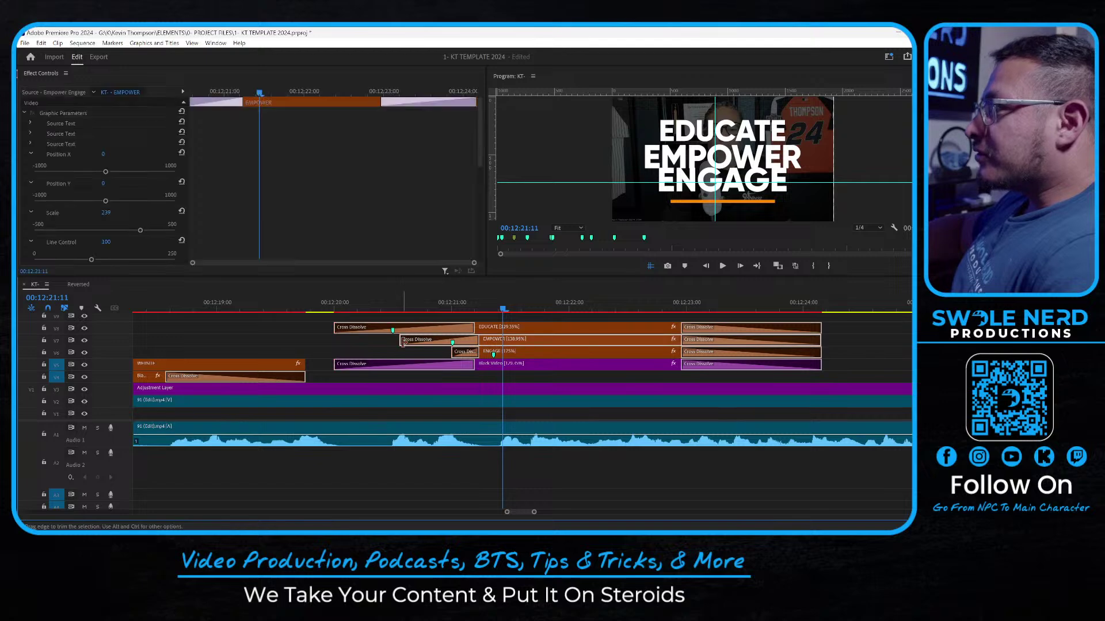
left_click_drag(401, 339, 447, 339)
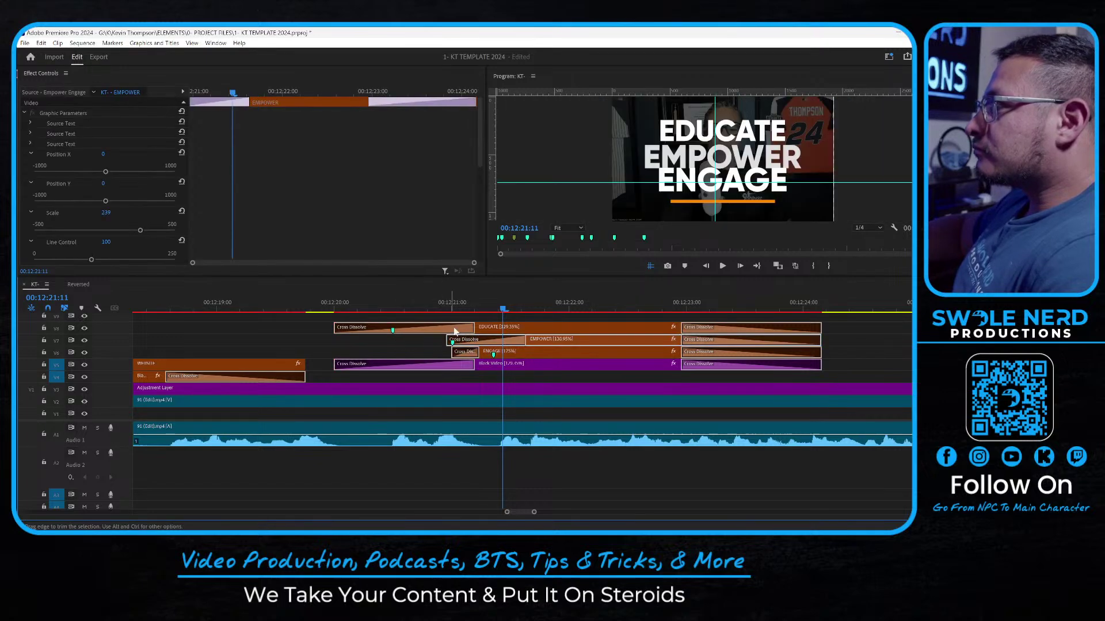
left_click(454, 331)
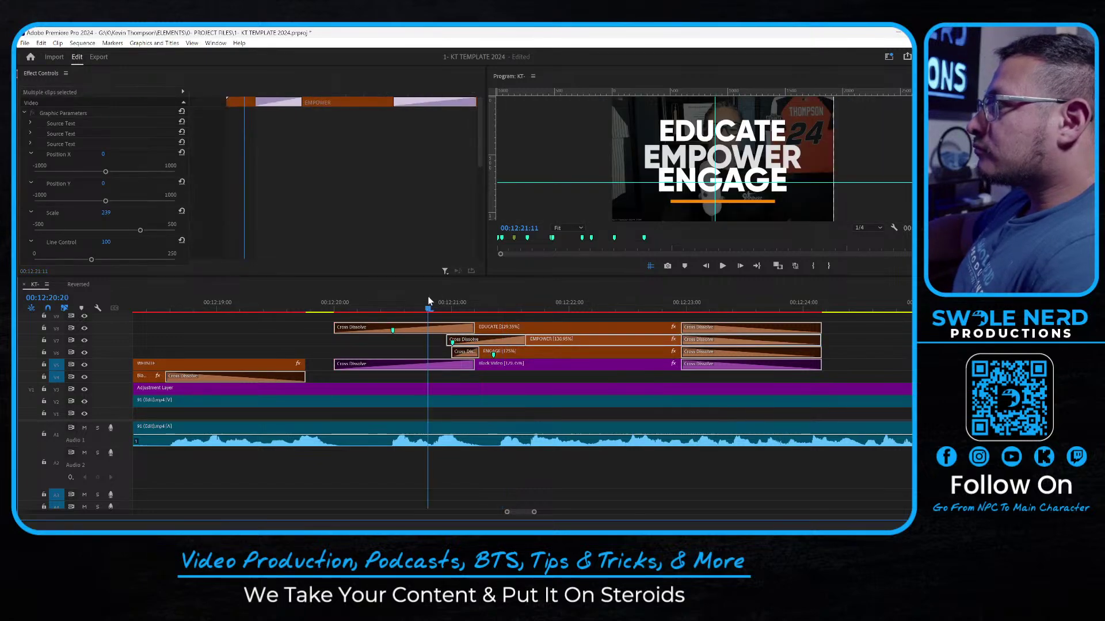
key("space")
key("space")
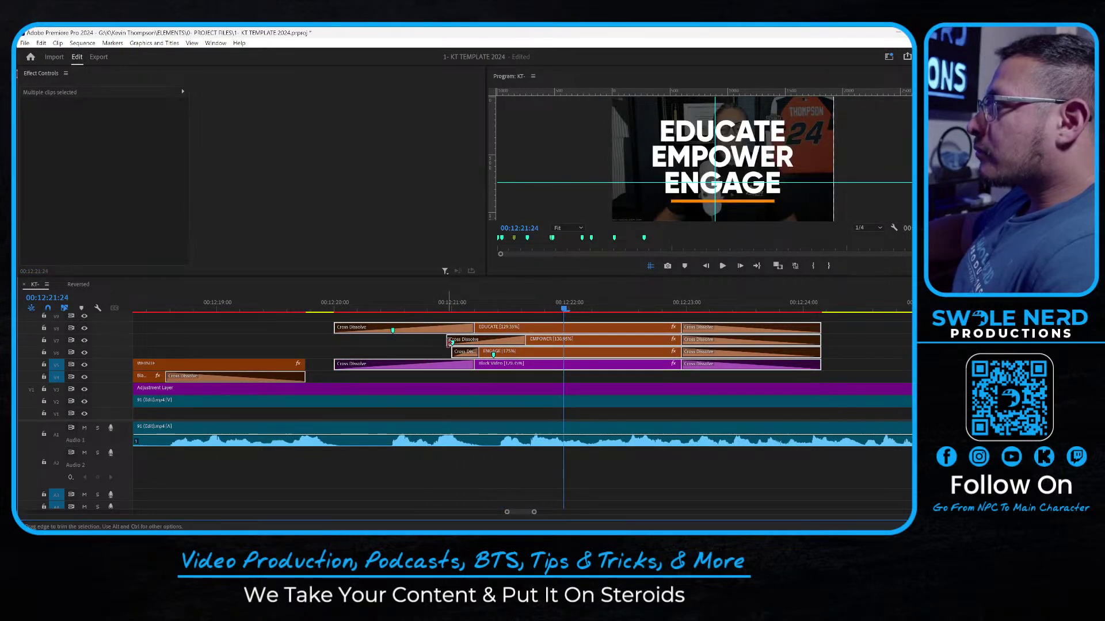
Try trimming the EMPOWER title's start to about 00:12:21:09, play it back, and extend the start back over the trimmed part
left_click_drag(451, 342, 497, 341)
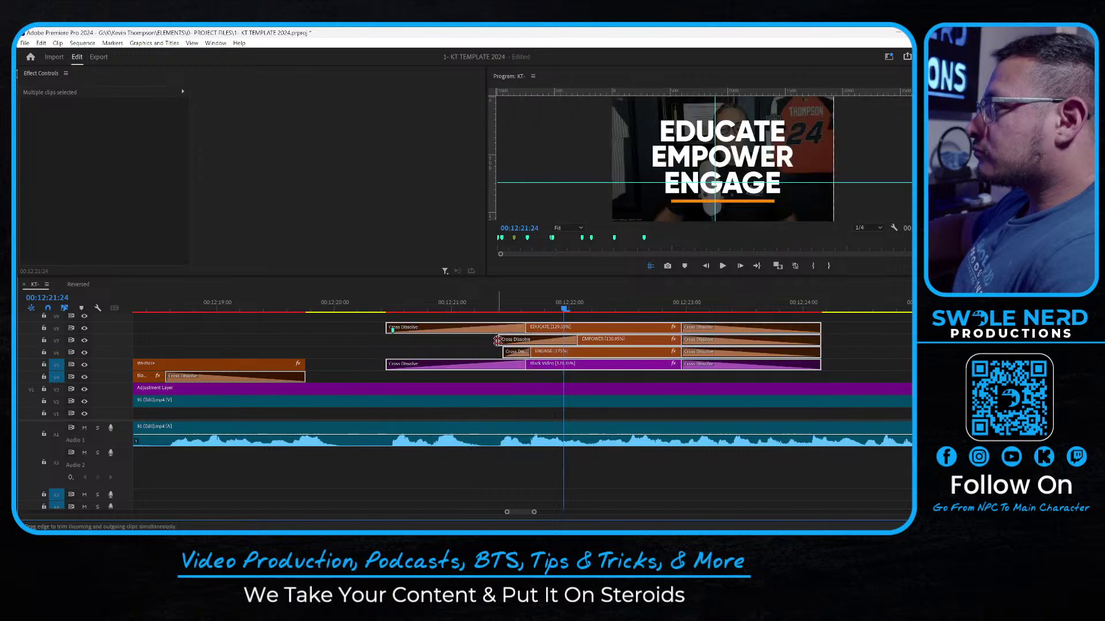
key("ctrl+z")
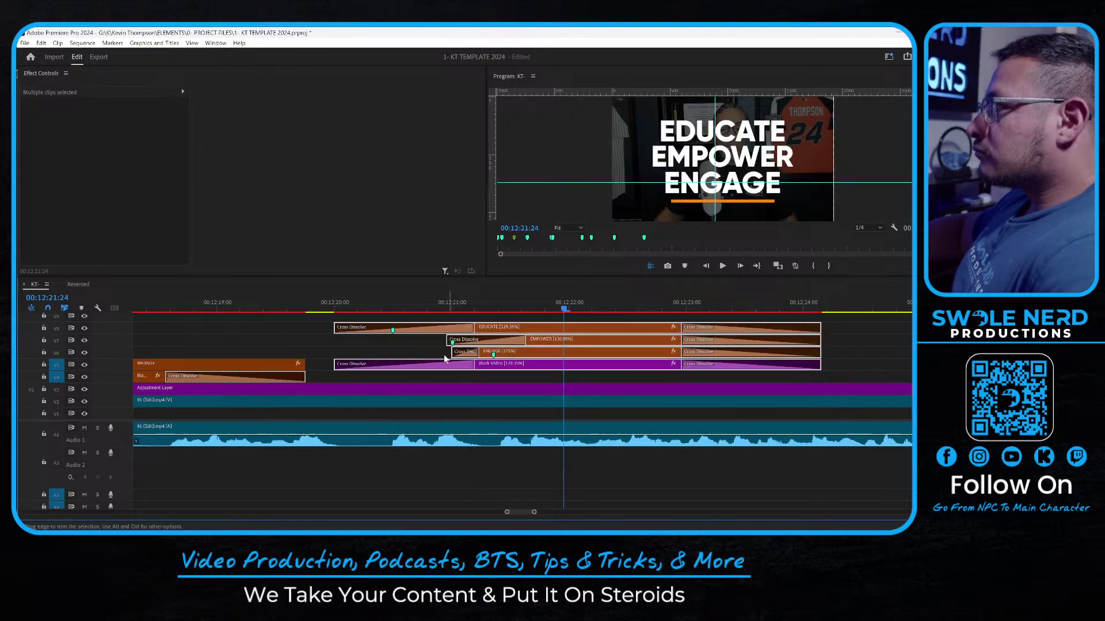
left_click(533, 336)
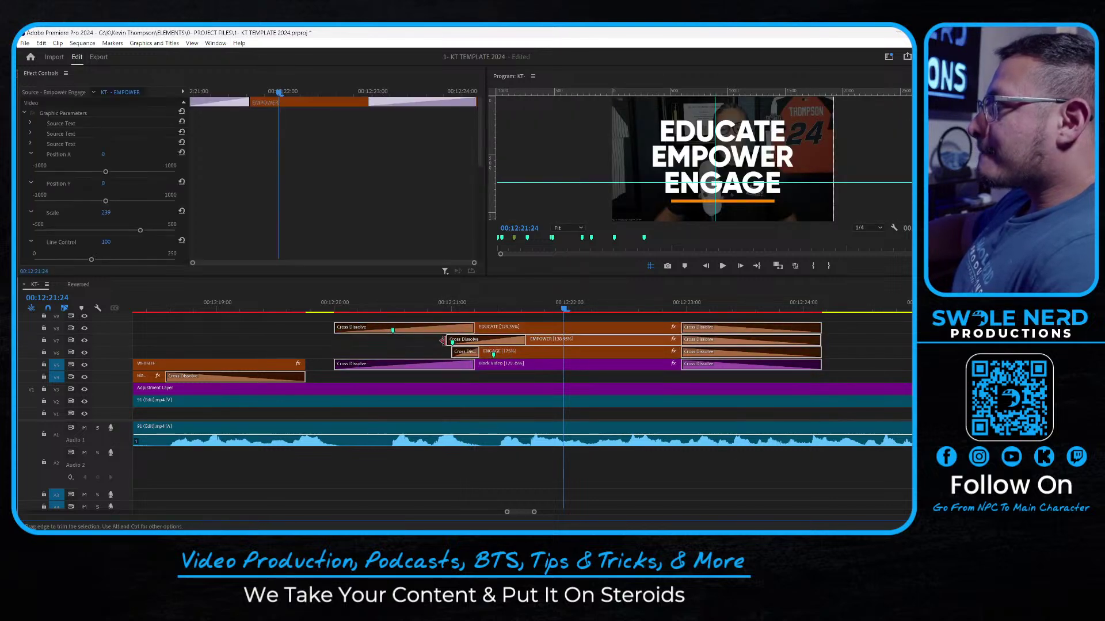
left_click_drag(442, 341, 498, 351)
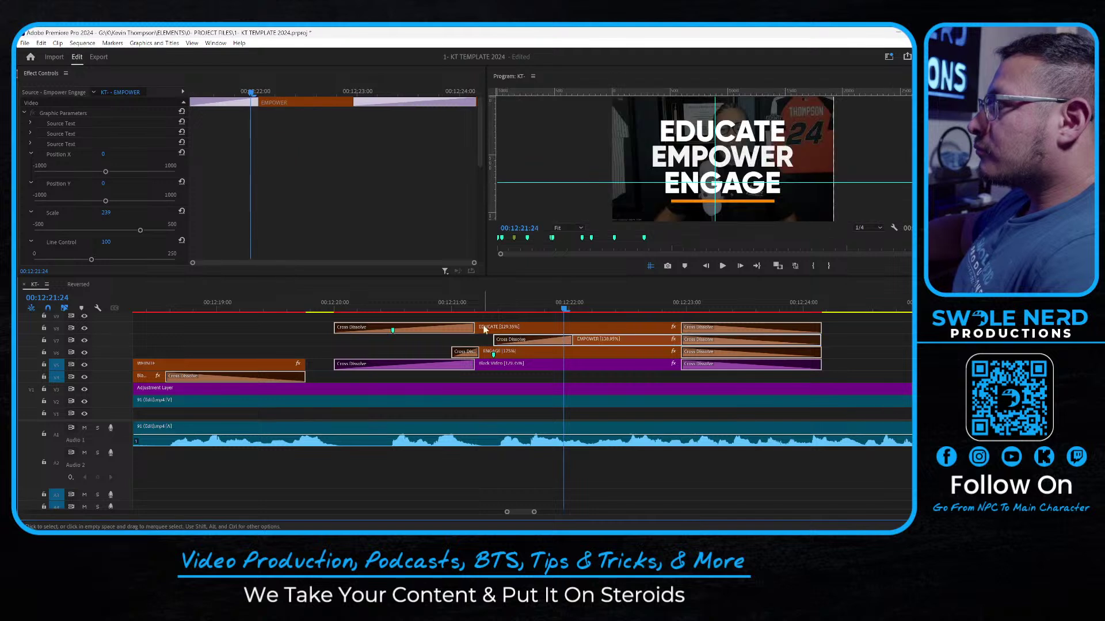
left_click(467, 293)
key("space")
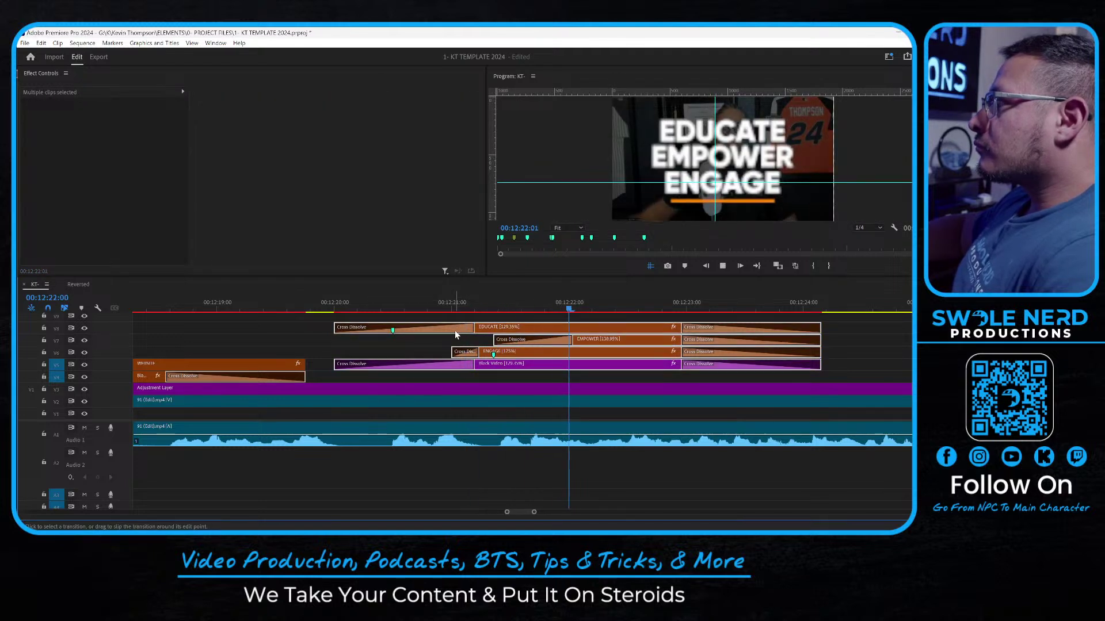
key("space")
left_click(413, 305)
key("space")
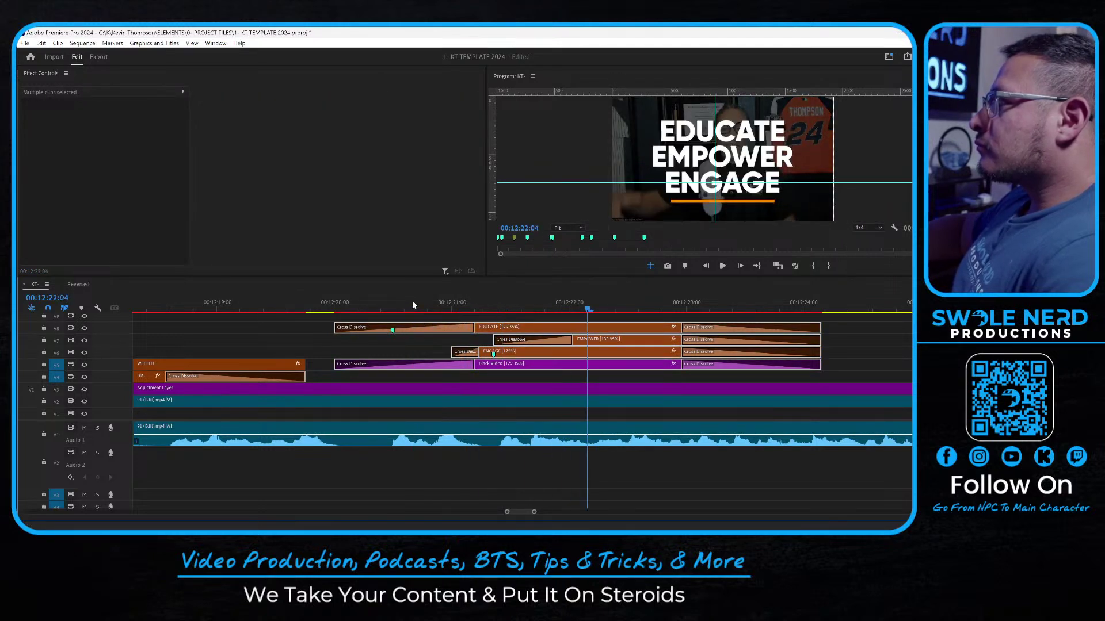
left_click_drag(494, 340, 400, 340)
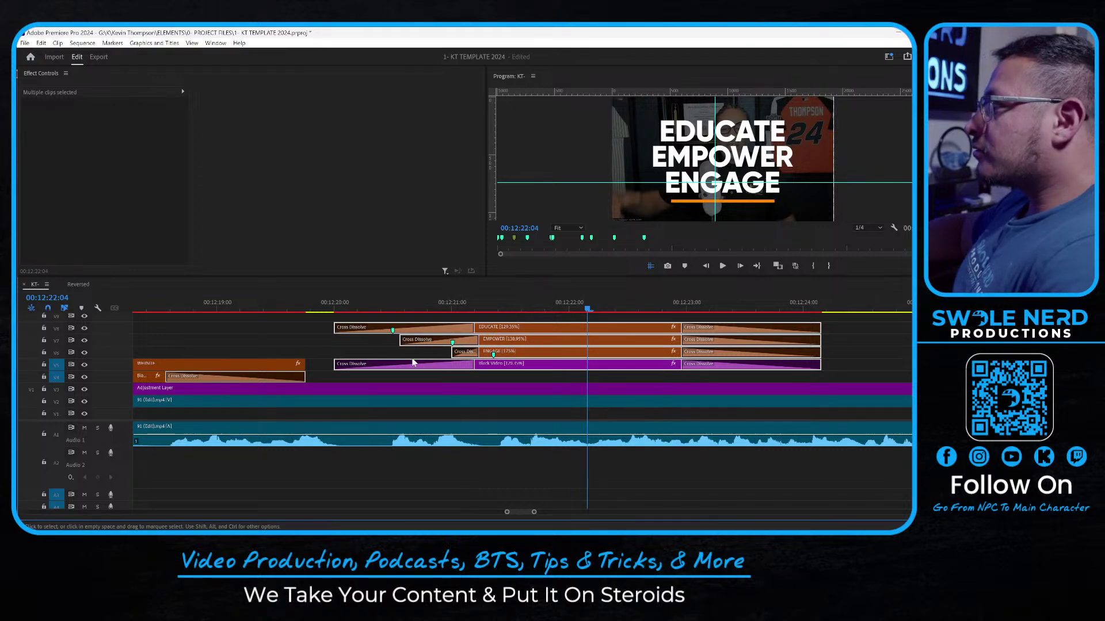
Slide the EMPOWER title clip to start at about 00:12:21:00 and trim its end level with the other titles
left_click(440, 354)
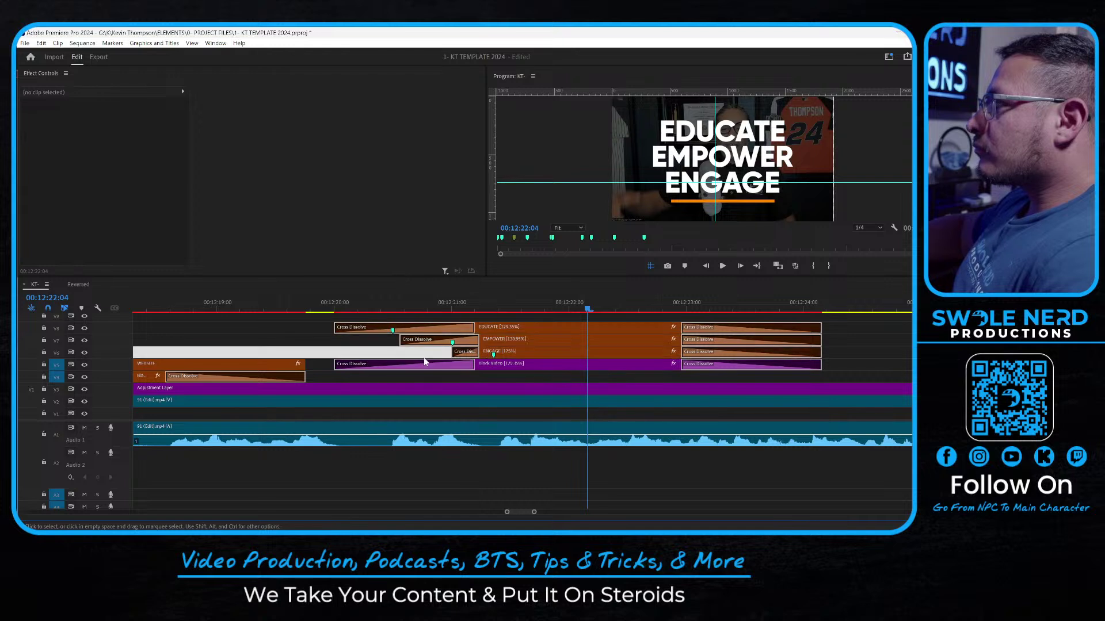
left_click(486, 340)
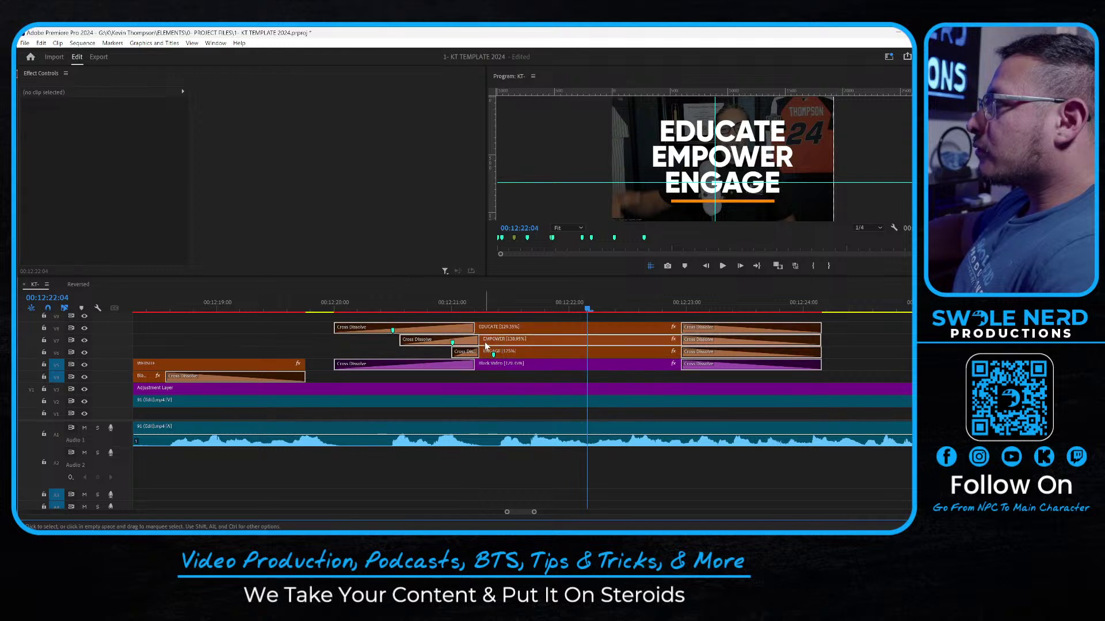
left_click(499, 307)
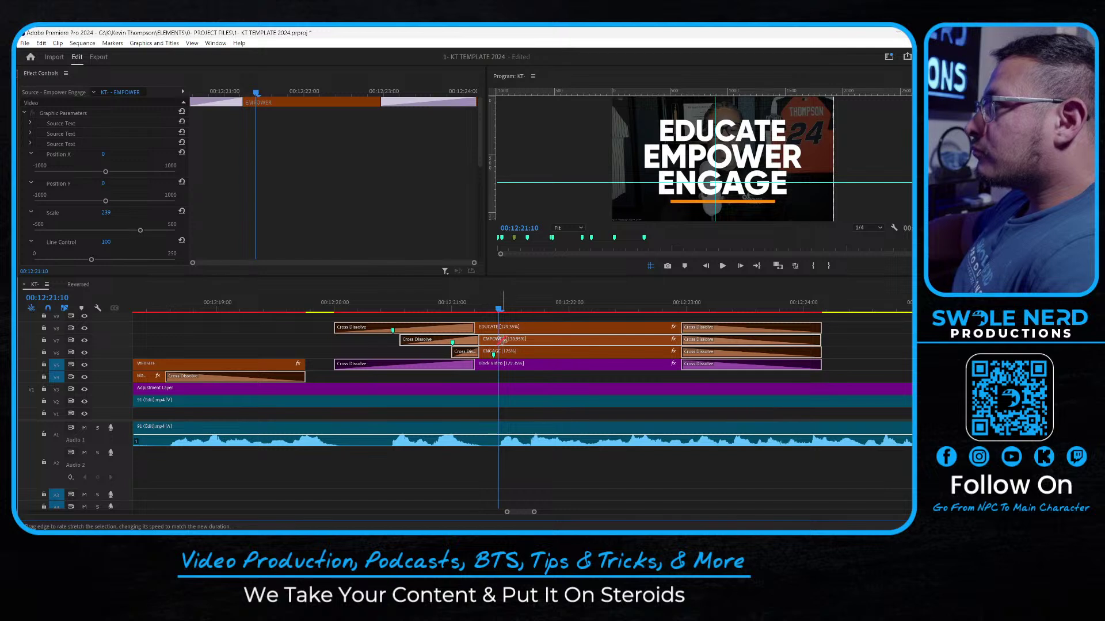
left_click_drag(506, 344, 556, 344)
left_click_drag(554, 339, 570, 340)
left_click_drag(866, 339, 820, 339)
Play back the title section from about 00:12:20:09 to check the timing of EMPOWER against the speech
left_click(377, 308)
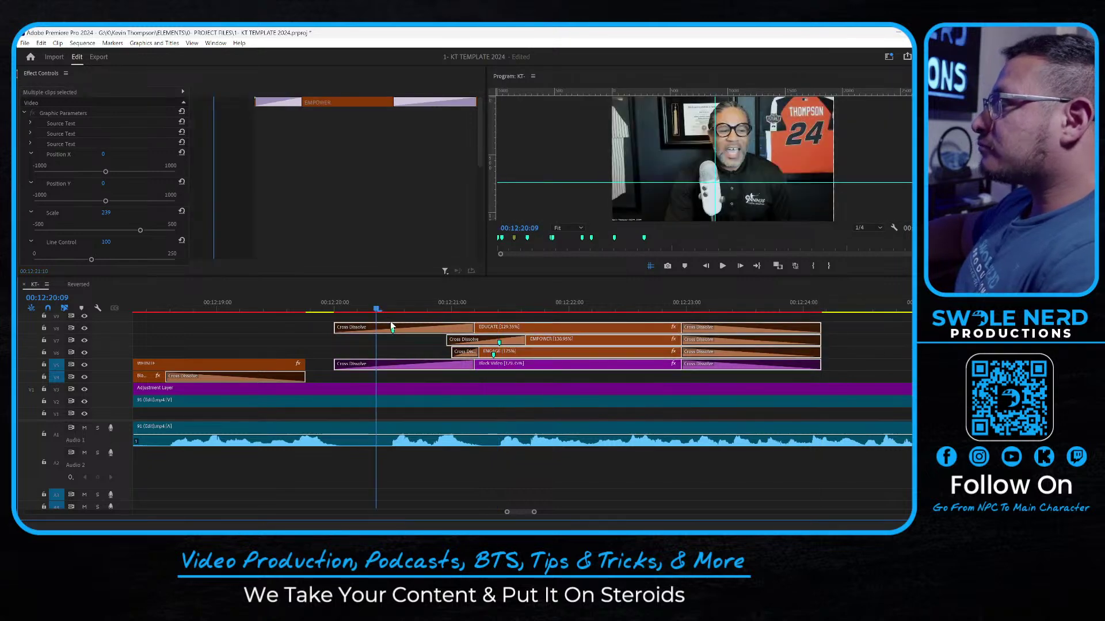
key("space")
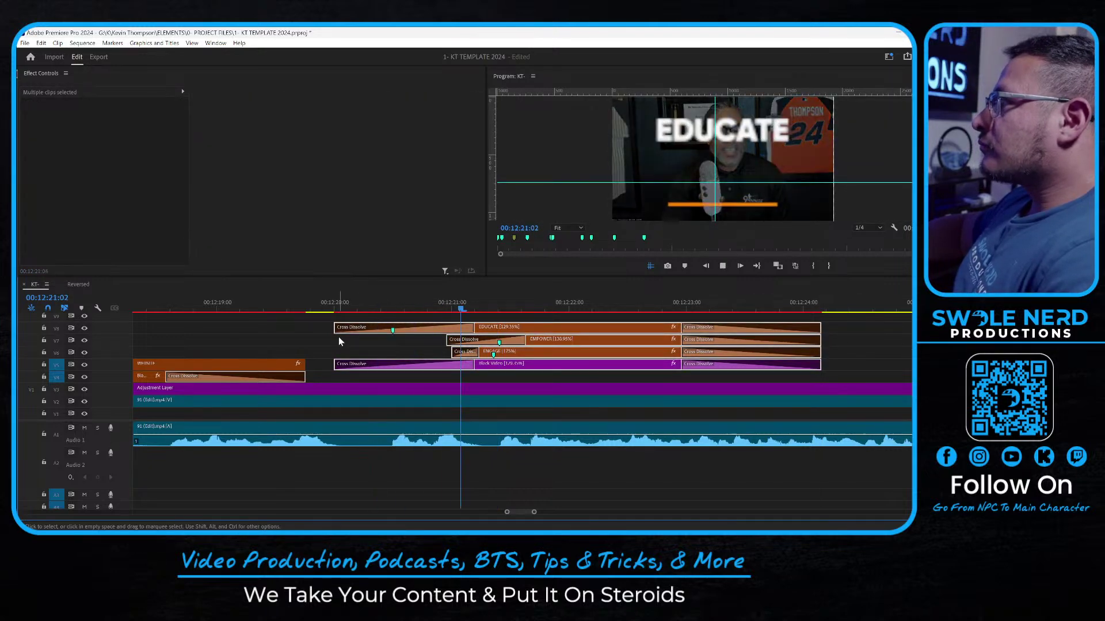
key("space")
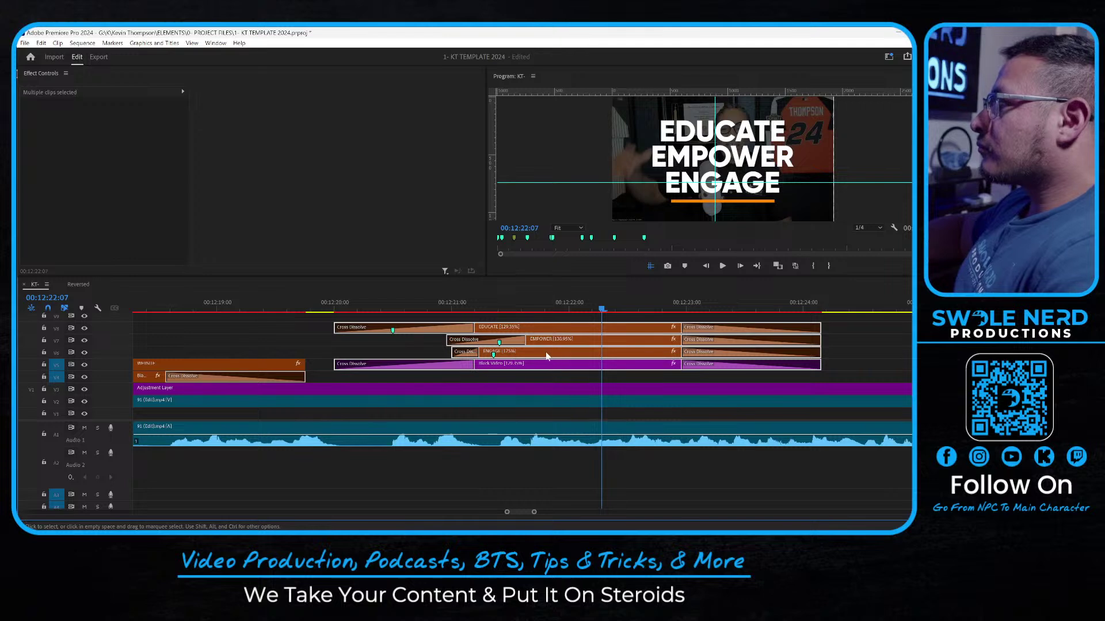
Try trimming the start of the ENGAGE title to about 00:12:22:02, and undo that trim
left_click(460, 355)
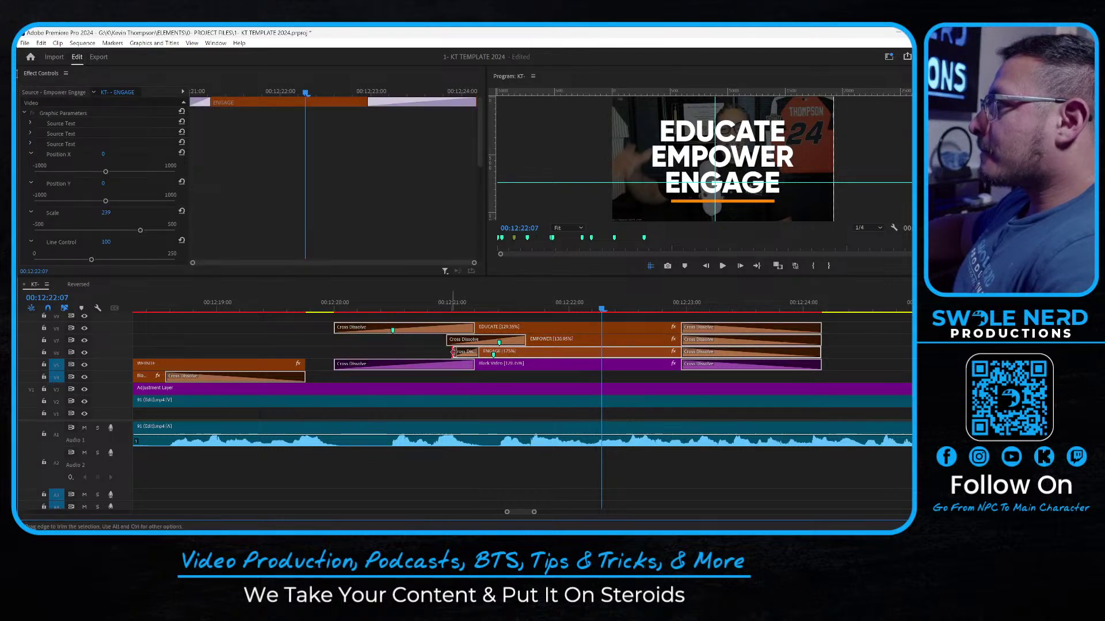
left_click_drag(453, 352, 573, 353)
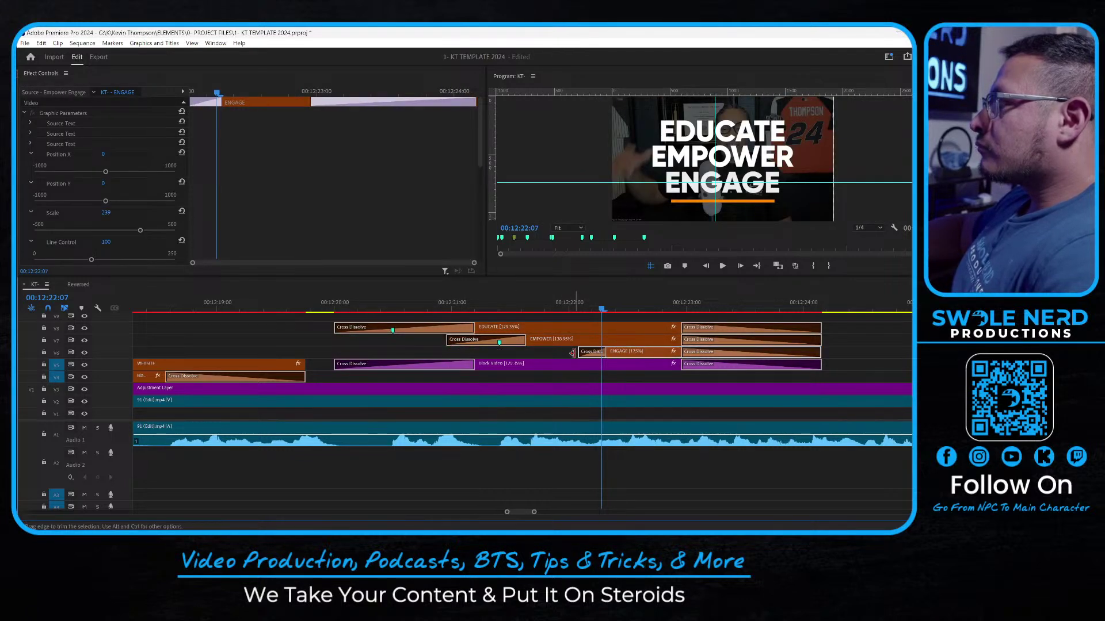
key("ctrl+z")
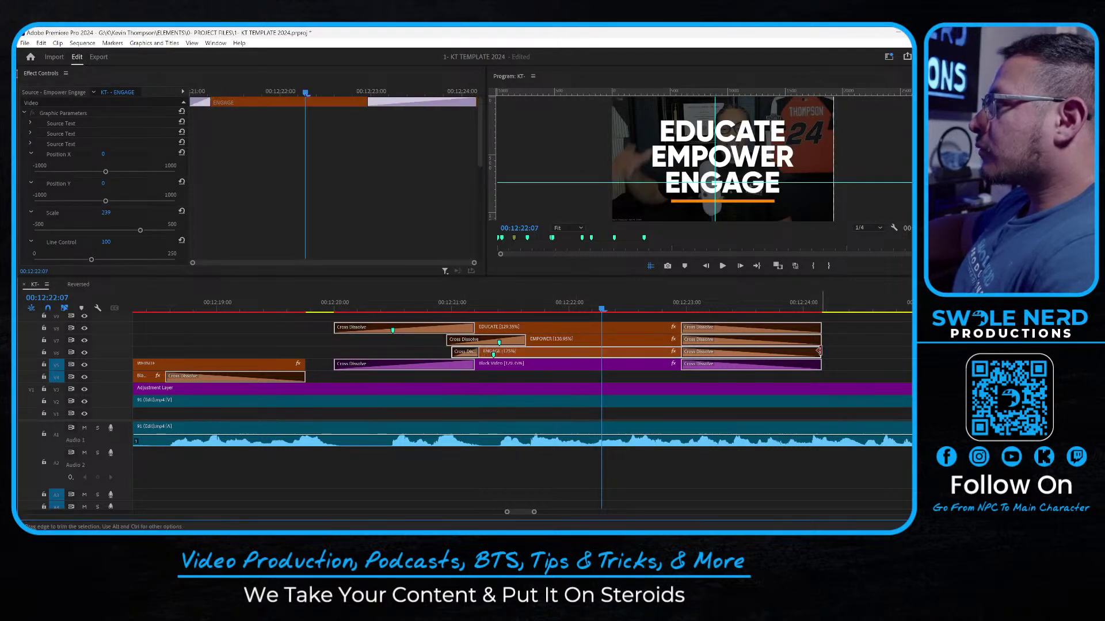
Slide the ENGAGE title clip to start at about 00:12:21:23 and adjust its end to line up with the other titles
left_click_drag(818, 351, 680, 351)
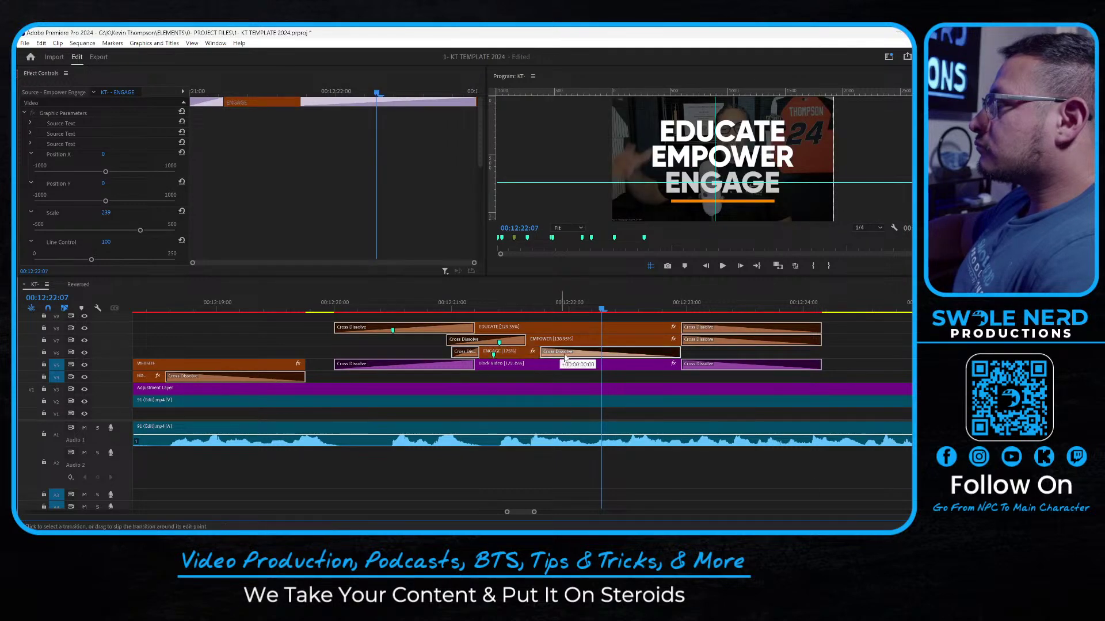
left_click_drag(542, 351, 621, 360)
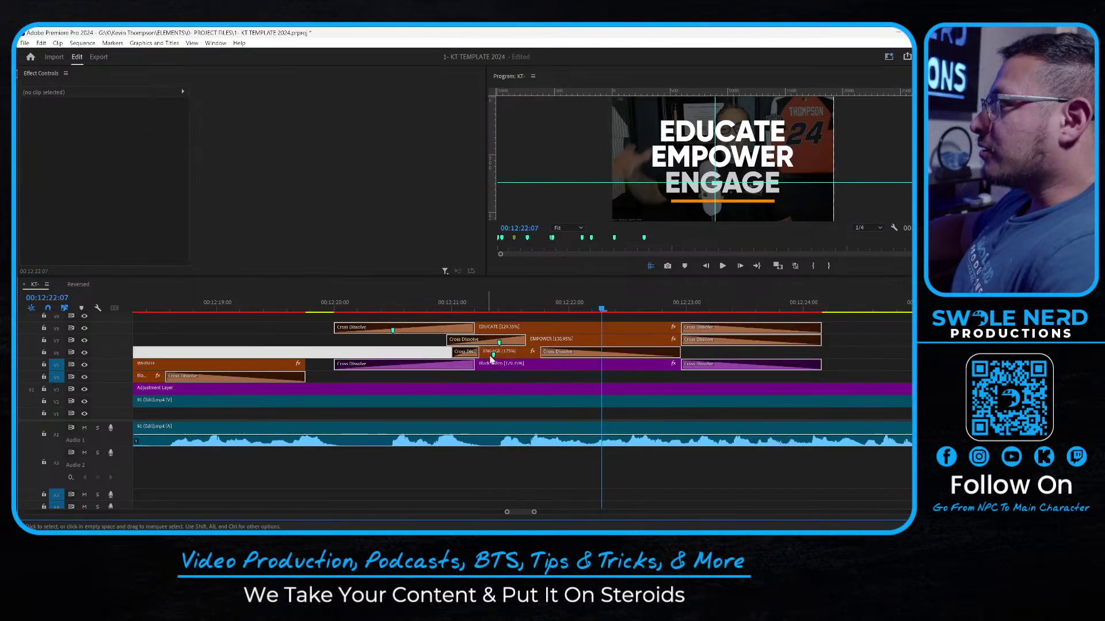
left_click_drag(491, 358, 638, 358)
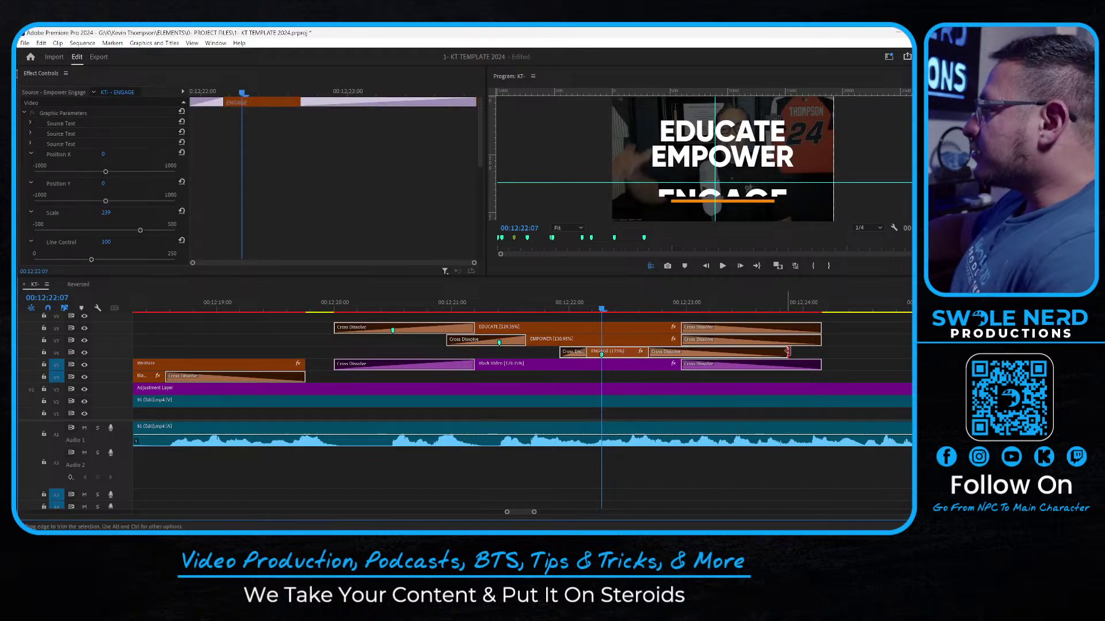
left_click_drag(787, 351, 815, 355)
Play back the sequence from just before the EDUCATE title through to the end of the talking-head clip
left_click(330, 307)
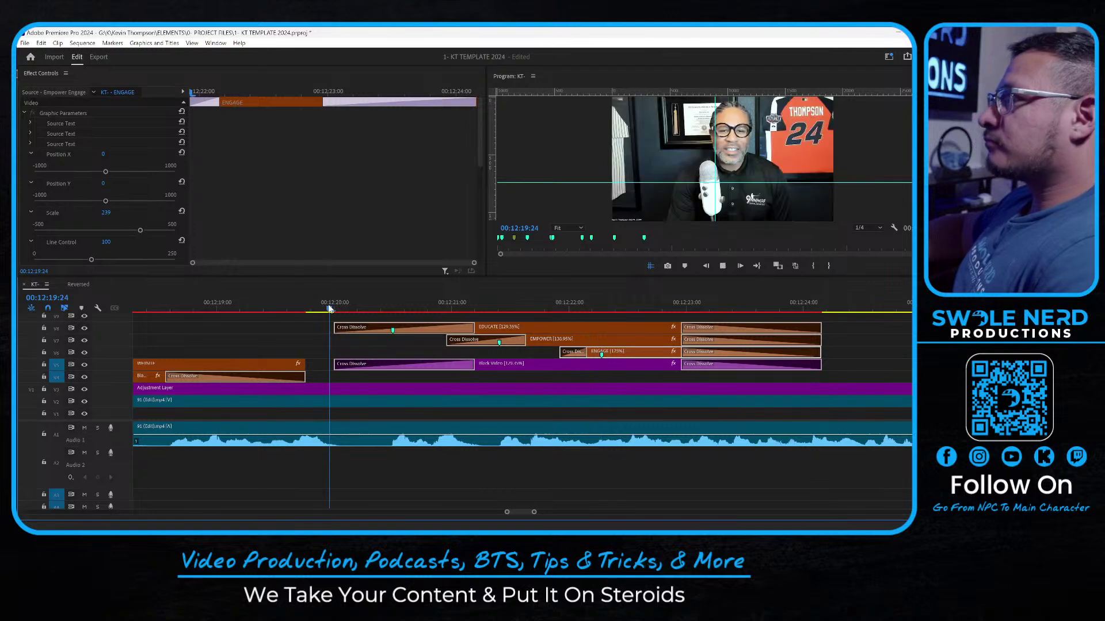
key("space")
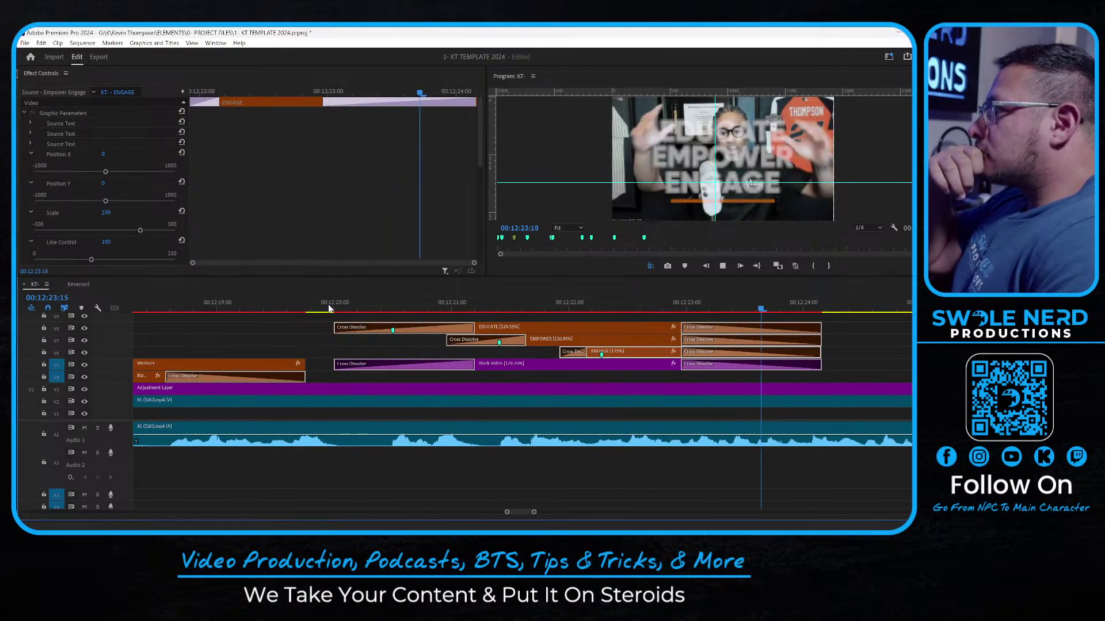
key("minus")
key("minus")
key("minus")
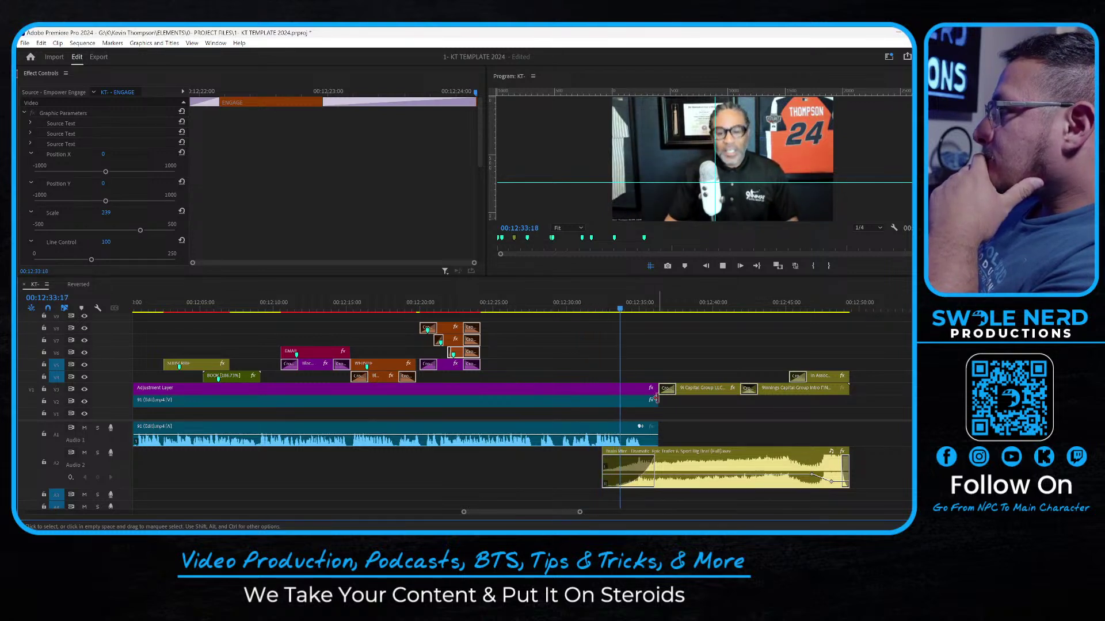
key("space")
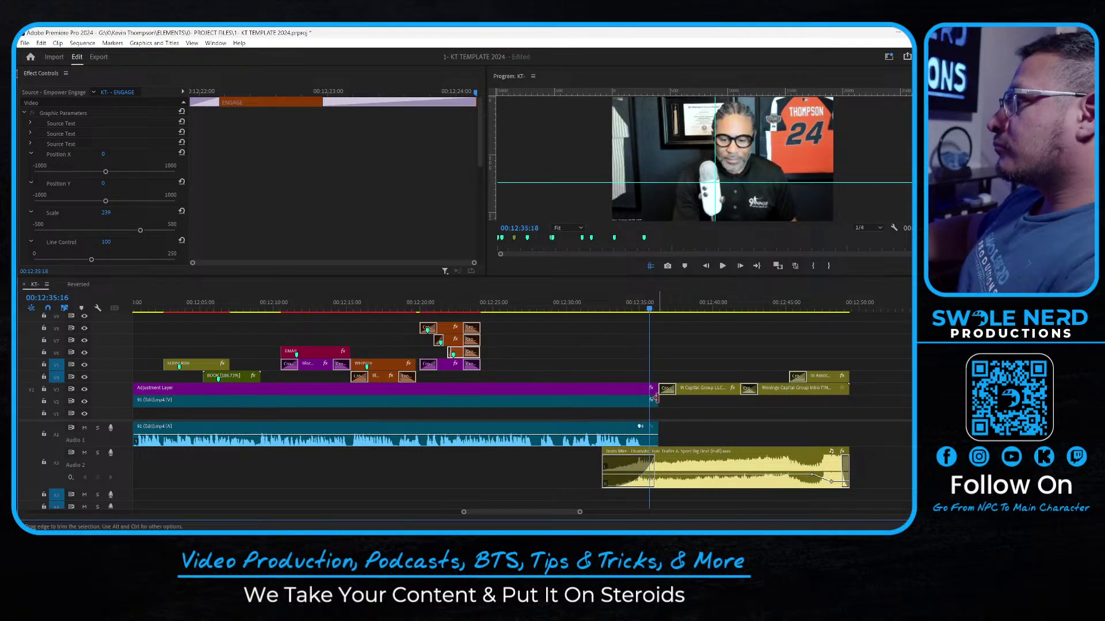
Select the disclaimer, the closing clips and the music, and move them together so the disclaimer starts at about 00:12:35:00
key("equal")
key("equal")
left_click_drag(549, 368, 526, 431)
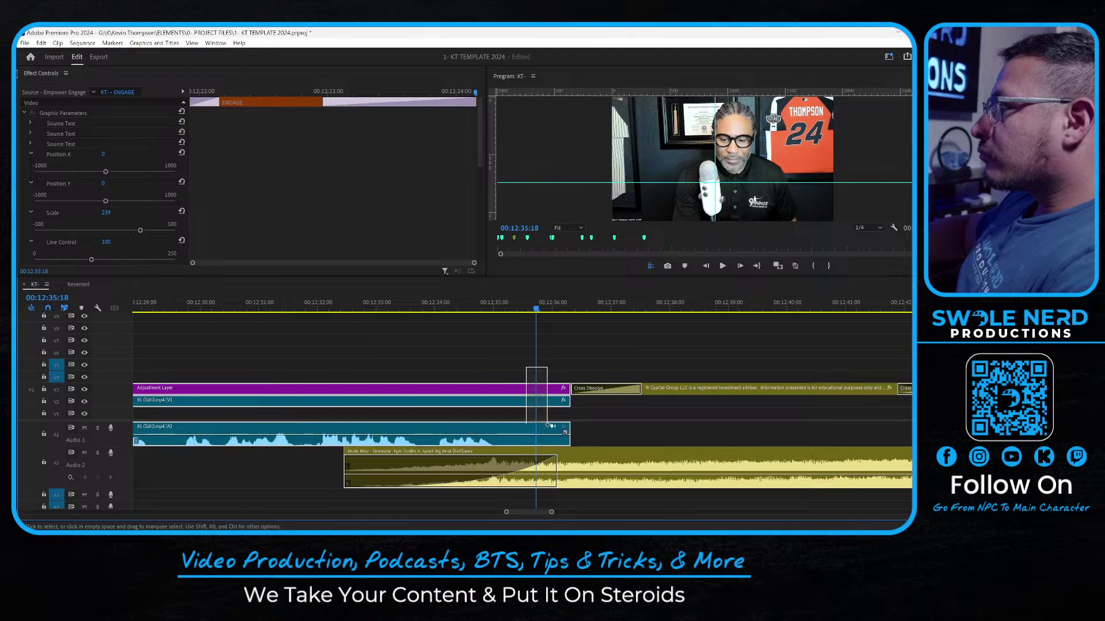
left_click(648, 360)
key("a")
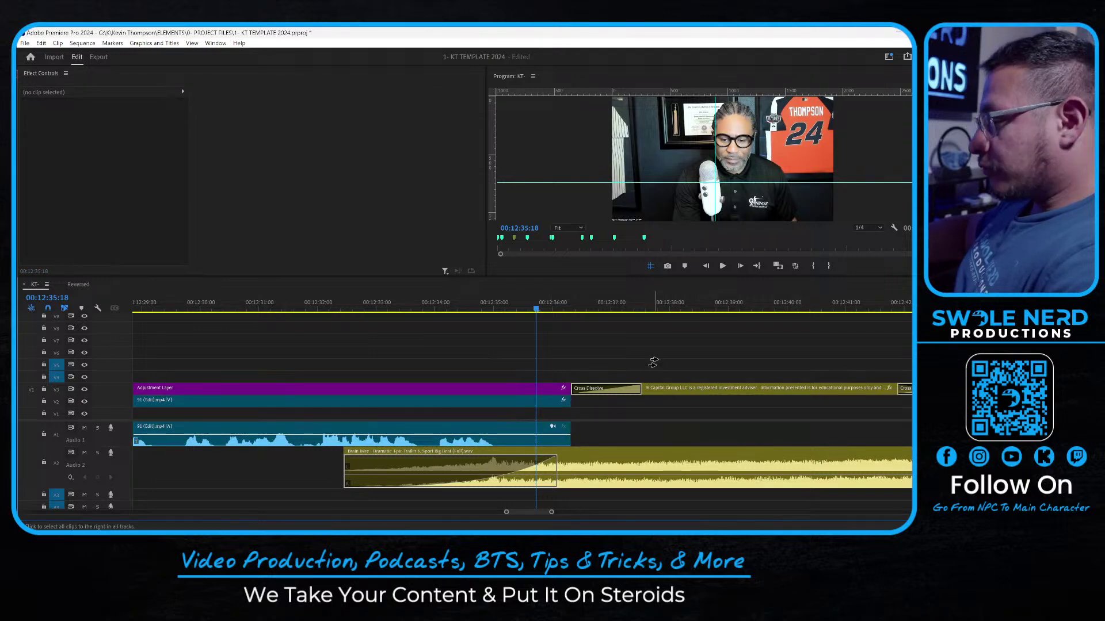
left_click(671, 366)
key("v")
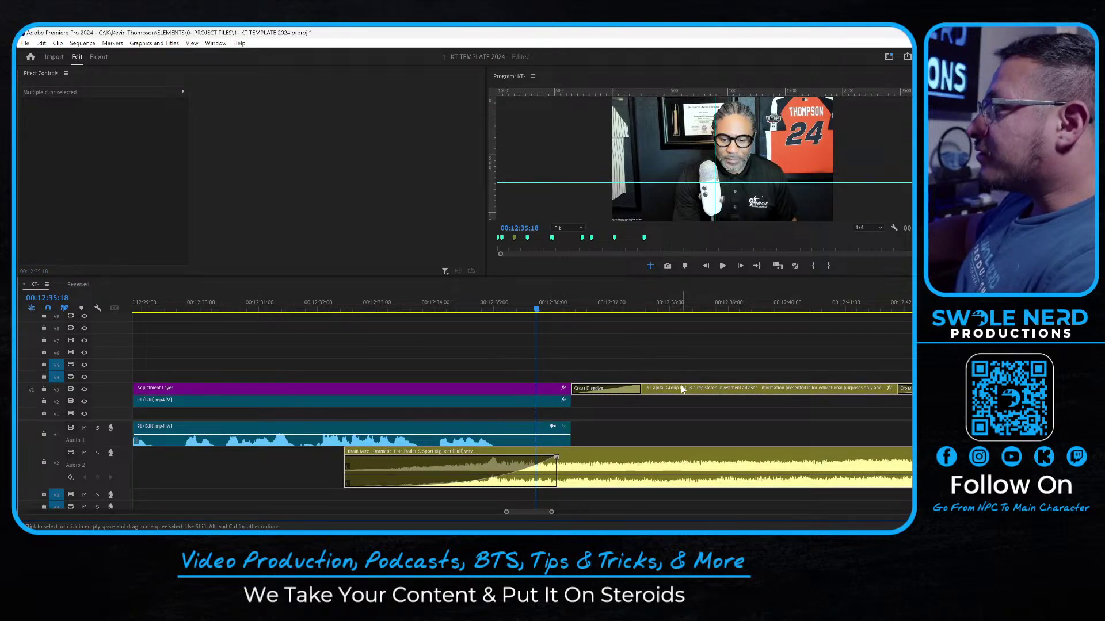
left_click_drag(681, 389, 610, 393)
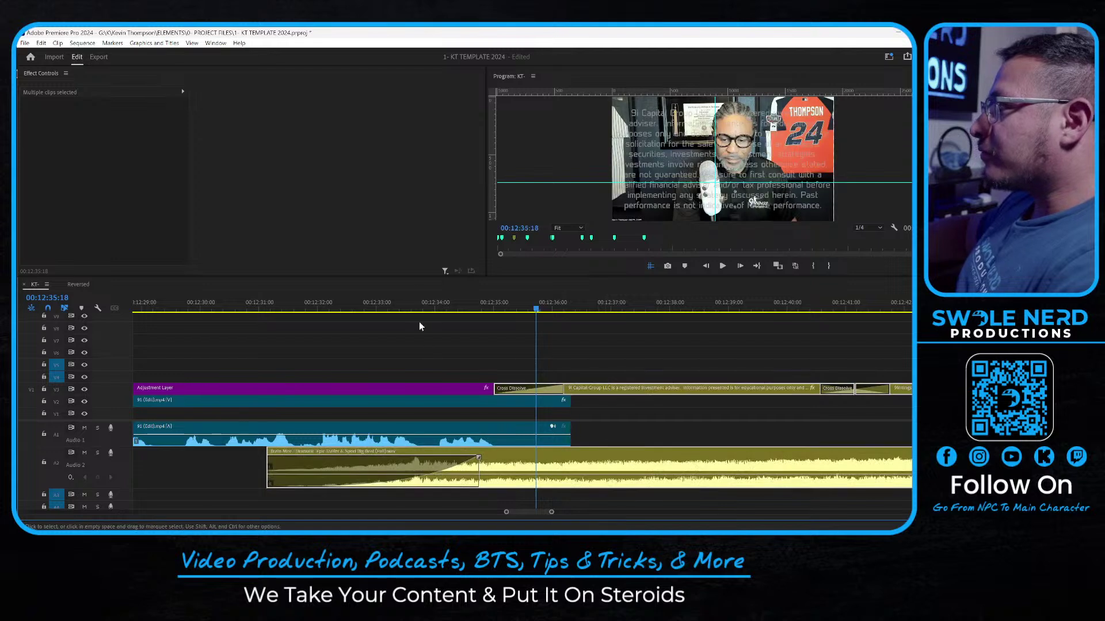
Play back the transition from the talking-head clip into the disclaimer, starting at about 00:12:33:17
left_click(417, 307)
key("space")
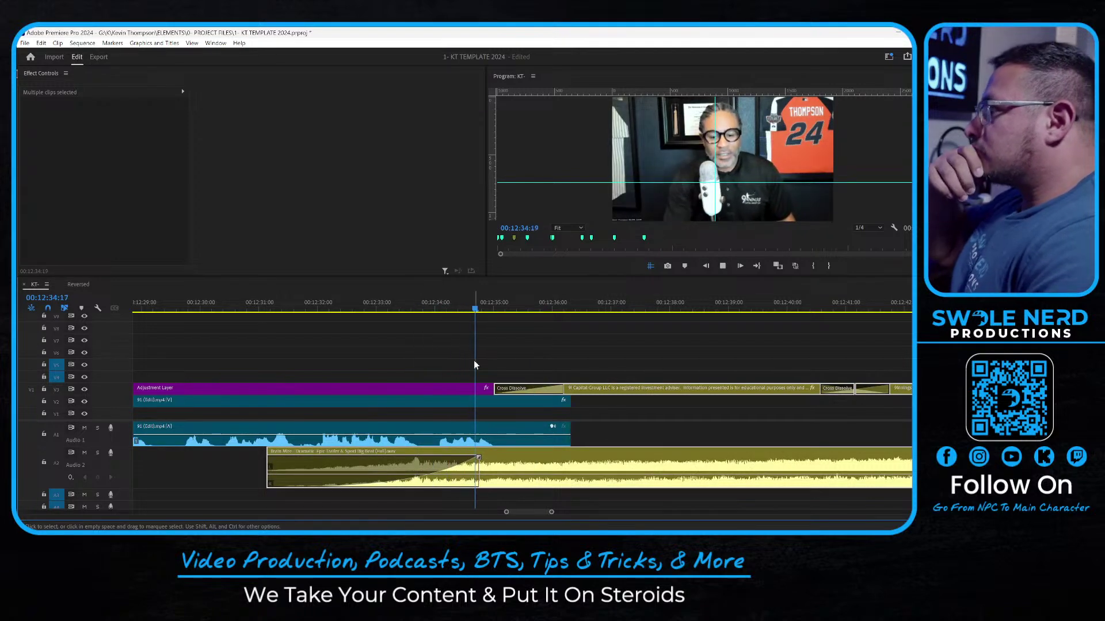
key("space")
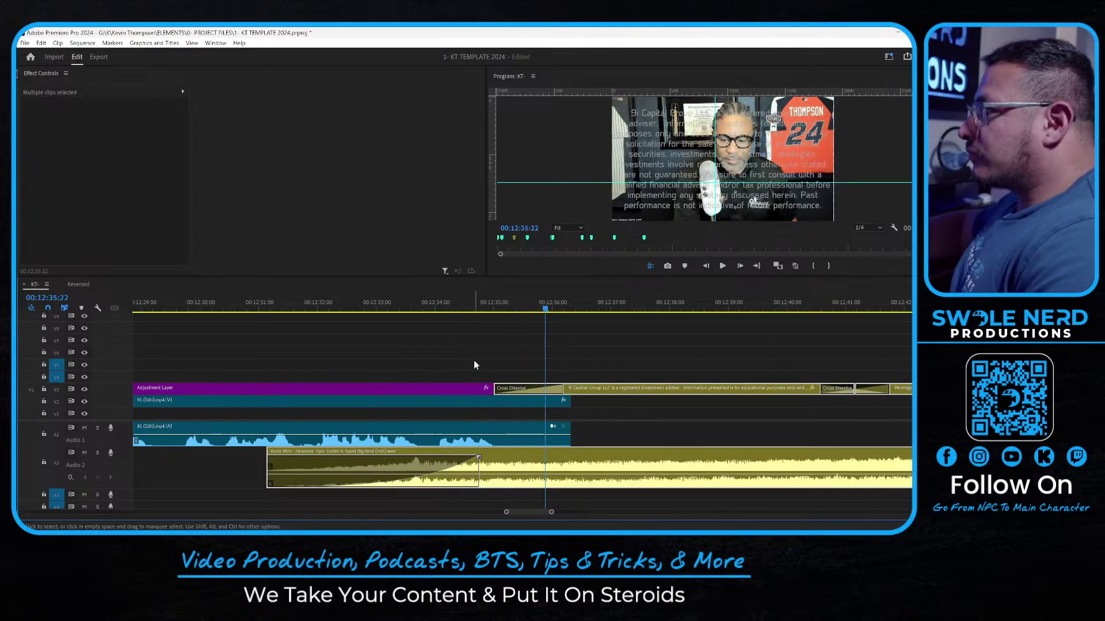
Trim the end of the talking-head clip back to the disclaimer's start at about 00:12:35:00 and play back the transition
left_click(552, 401)
left_click(568, 400)
left_click_drag(569, 401, 492, 400)
left_click(436, 310)
key("space")
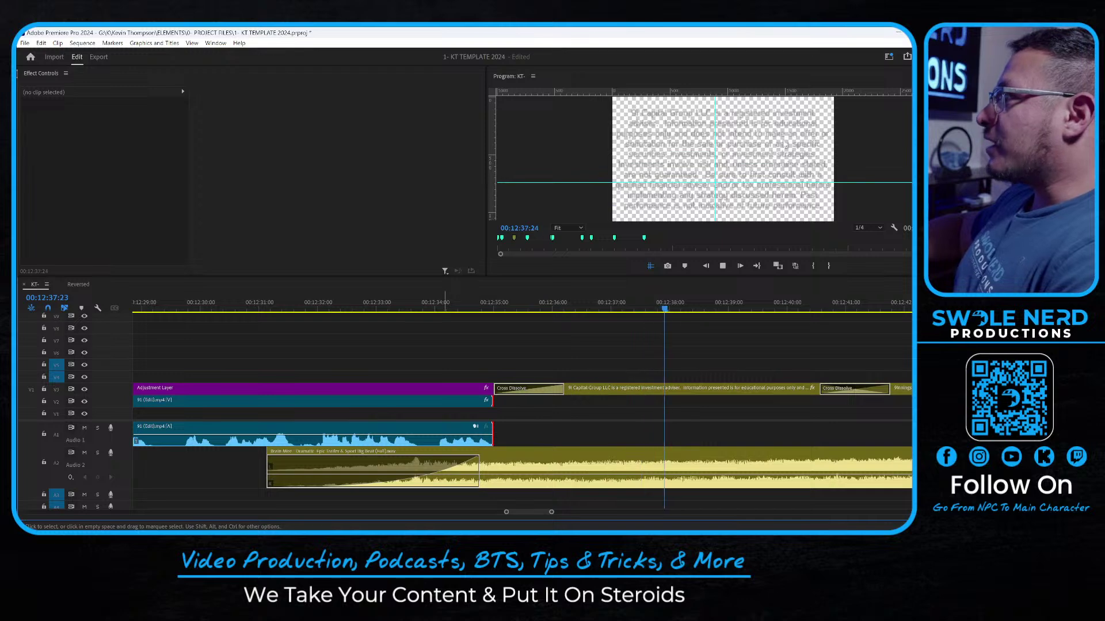
Turn the Program monitor's transparency grid off to view the disclaimer on black, and turn the grid back on
left_click(895, 227)
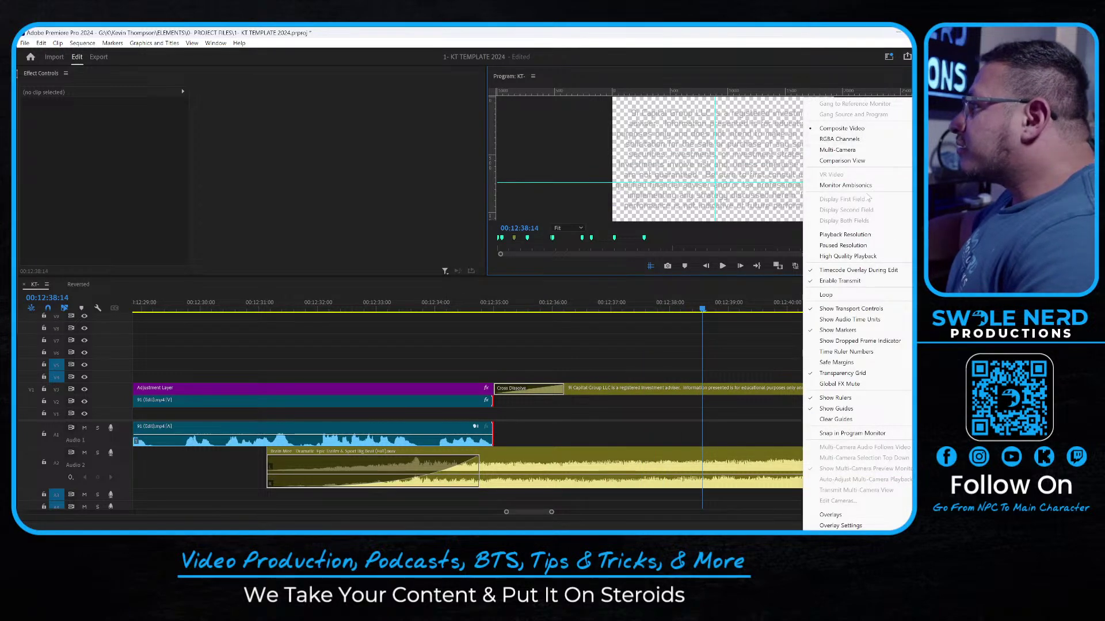
mouse_move(864, 144)
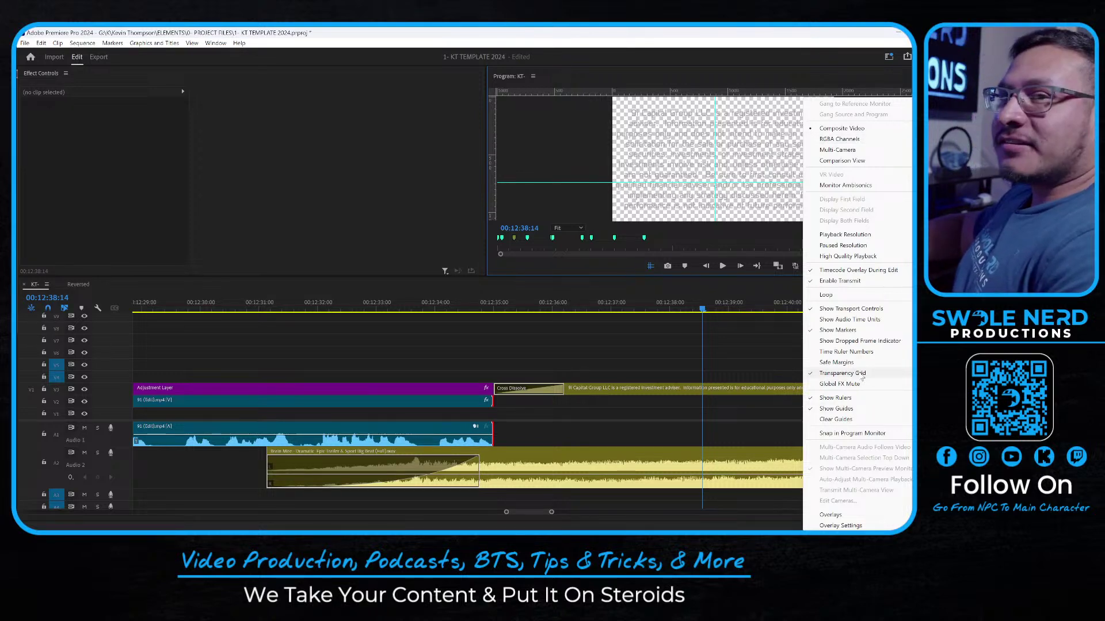
left_click(842, 372)
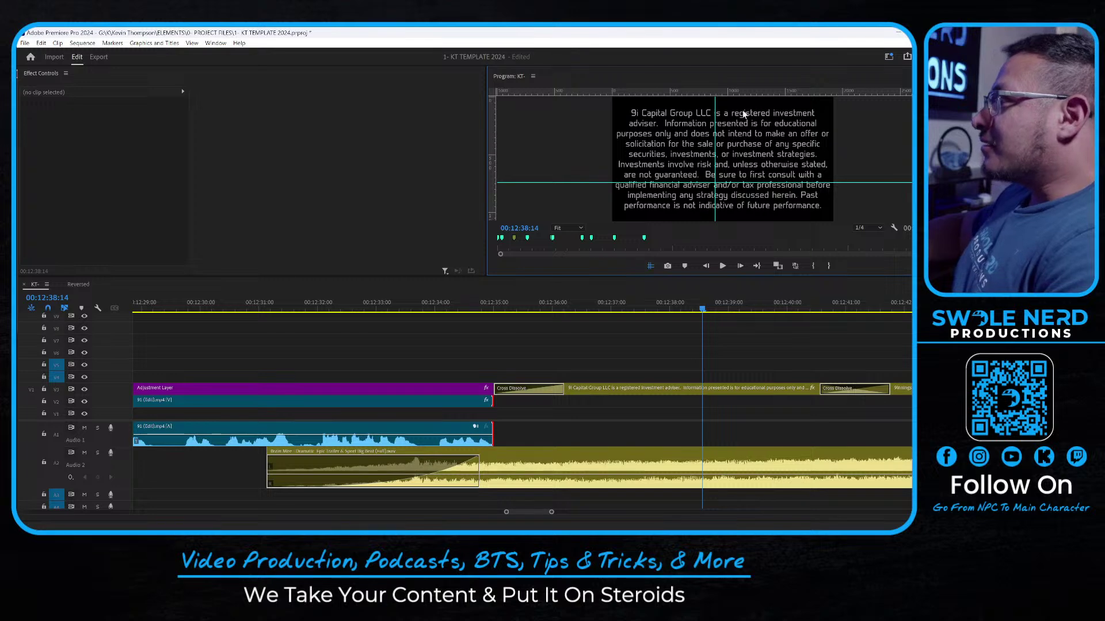
left_click(893, 229)
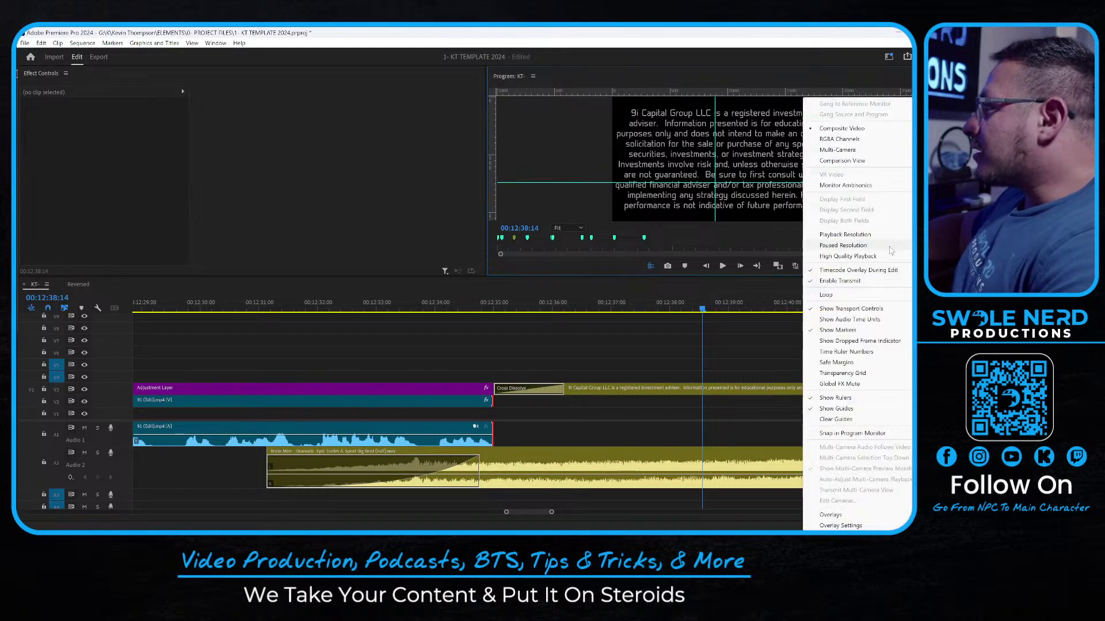
left_click(860, 378)
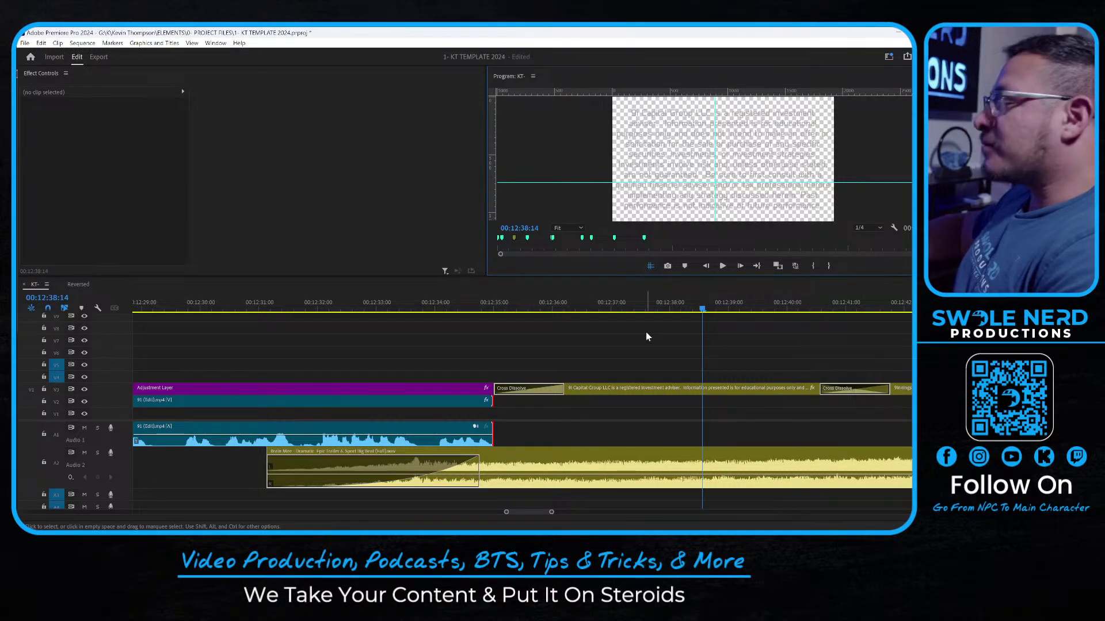
Play back the disclaimer, closing clips and music through to the end of the sequence
key("minus")
key("minus")
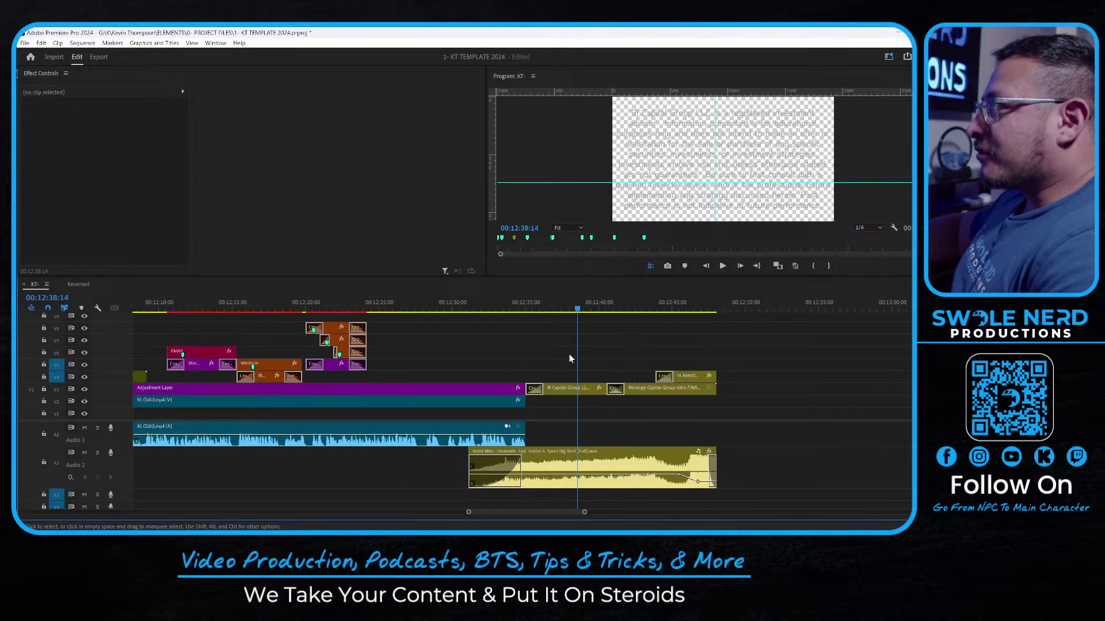
key("space")
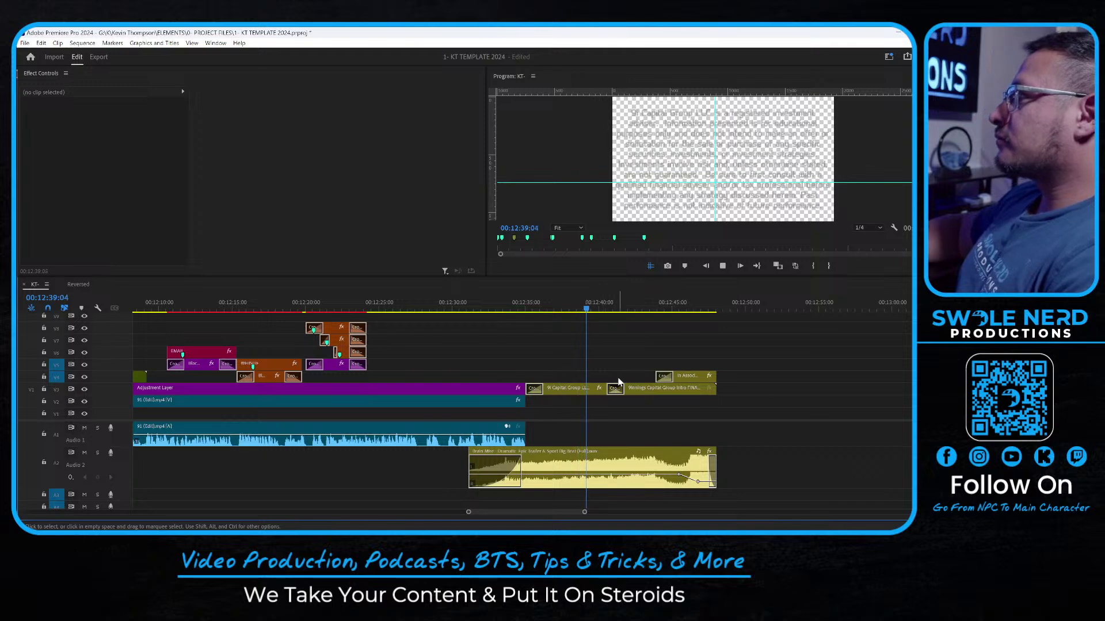
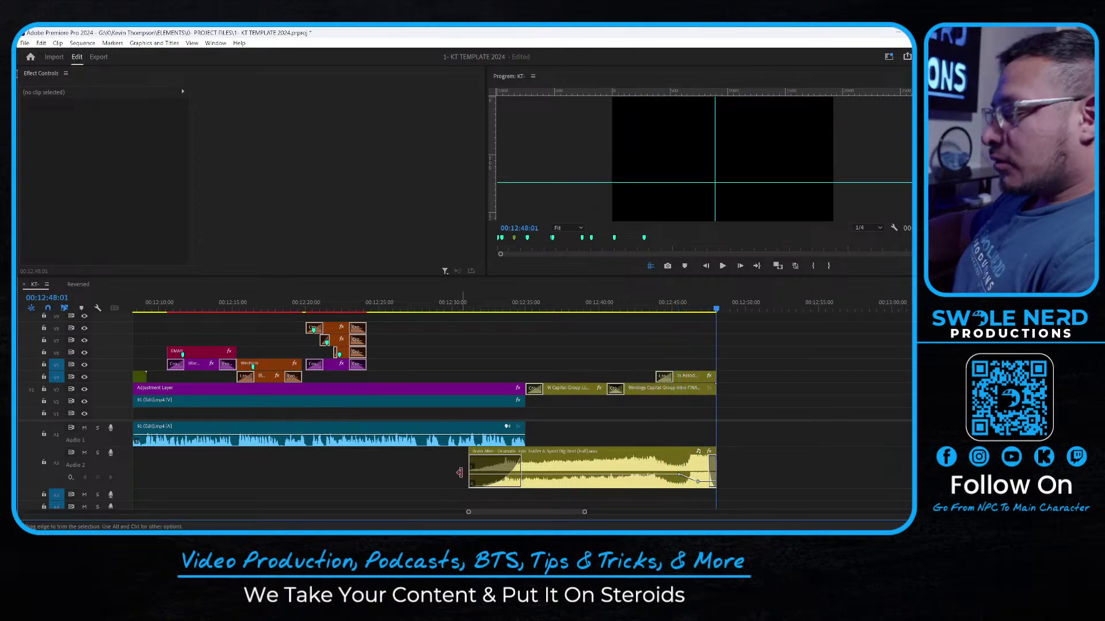
Review the whole sequence, select the short interview colour adjustment layer near the beginning, and scrub over it to 00:01:13:01
key("minus")
key("minus")
key("minus")
key("minus")
key("minus")
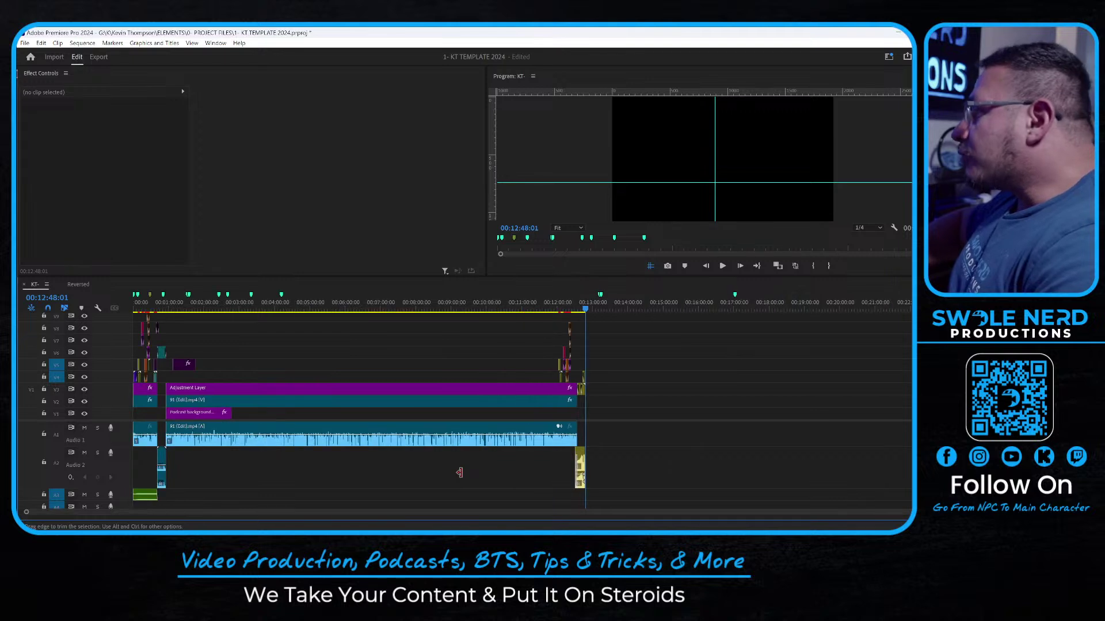
left_click(184, 364)
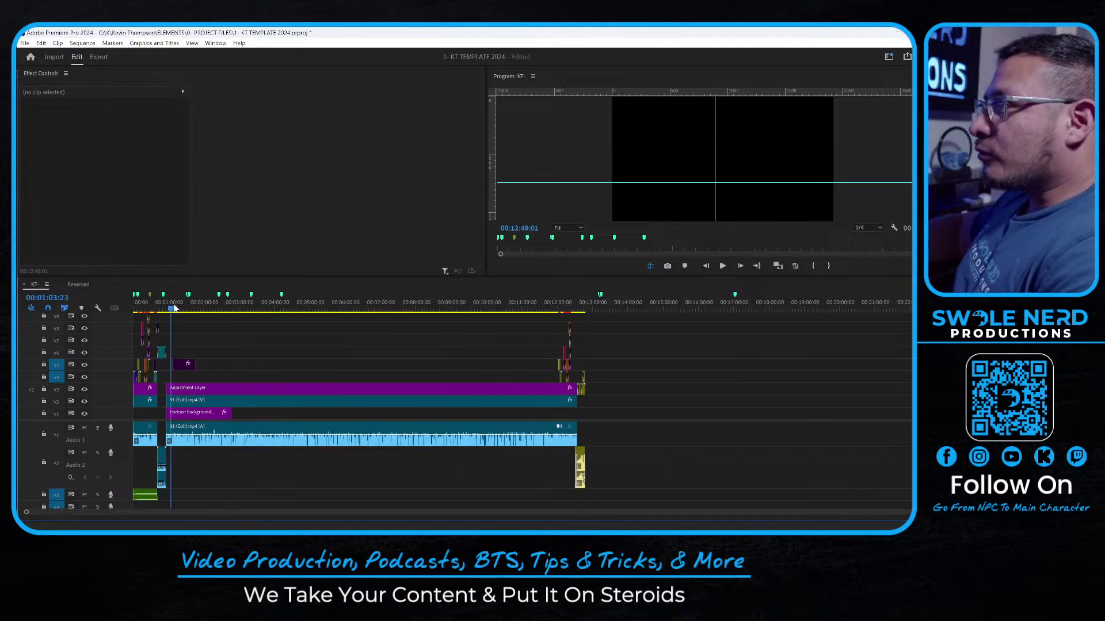
left_click(438, 305)
left_click(429, 310)
left_click(211, 337)
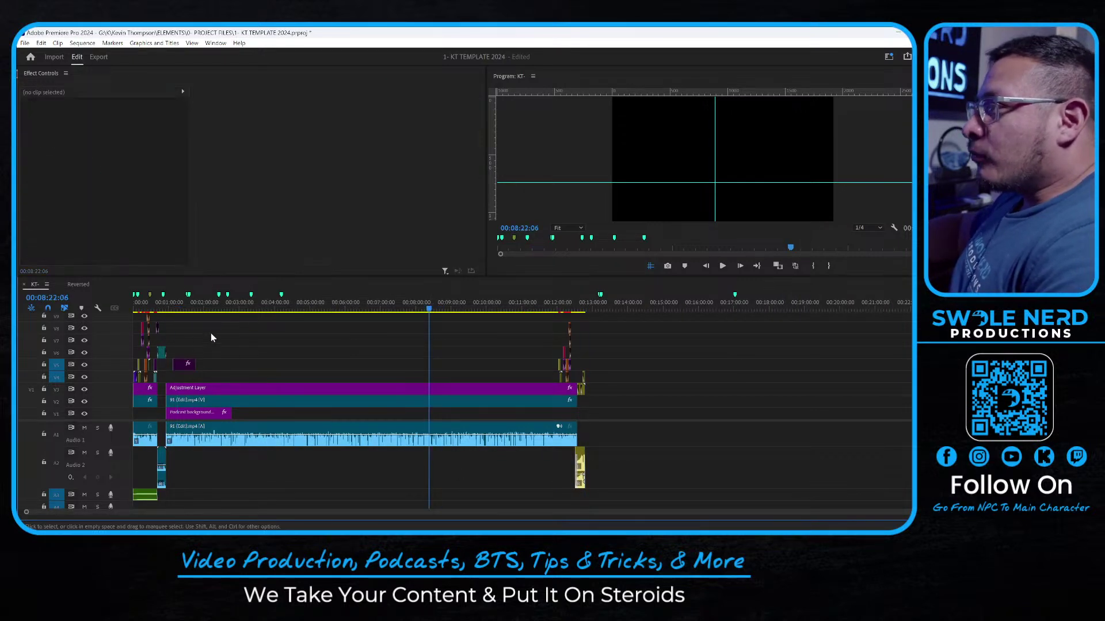
left_click(187, 308)
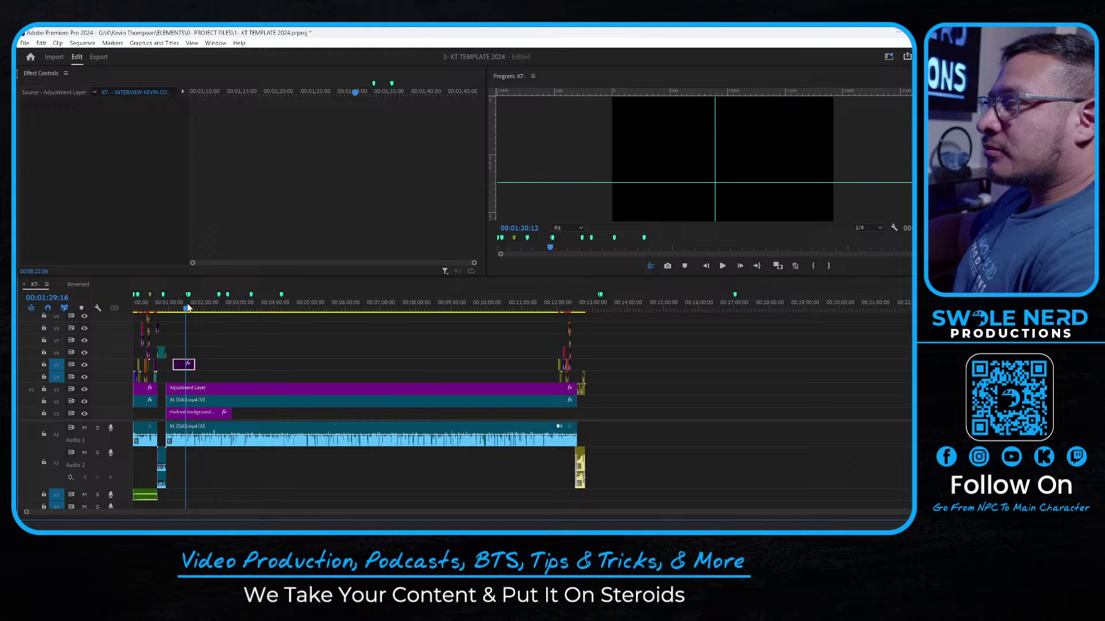
left_click_drag(187, 307, 178, 312)
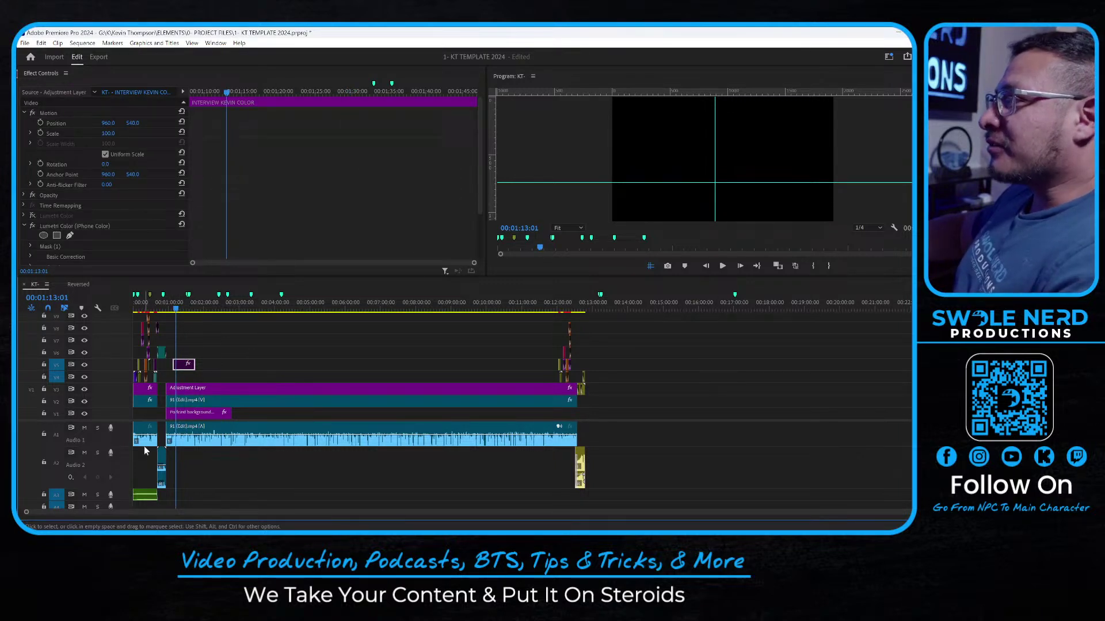
Play back the middle of the talking-head clip from about 00:04:47 to 00:04:58
left_click(297, 304)
key("=")
key("=")
key("=")
key("=")
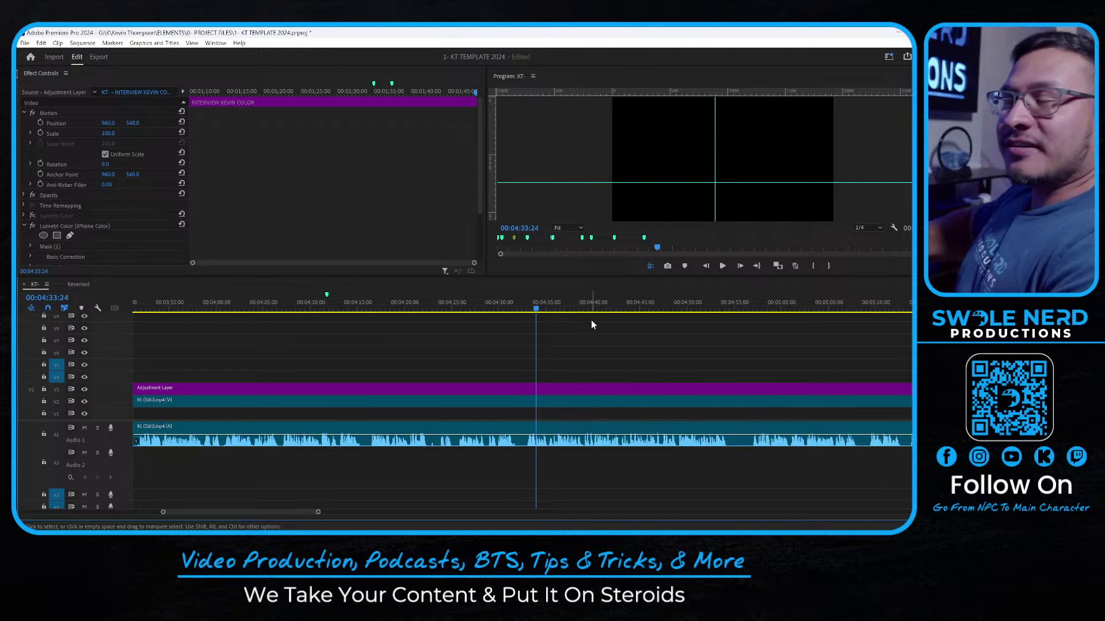
key("minus")
key("minus")
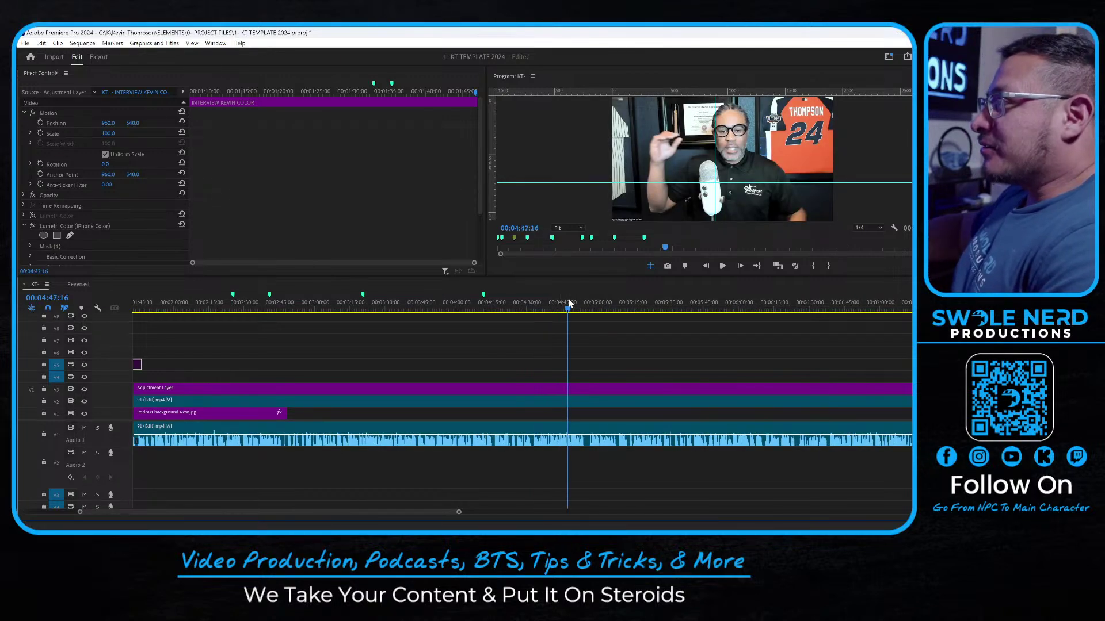
key("equal")
key("space")
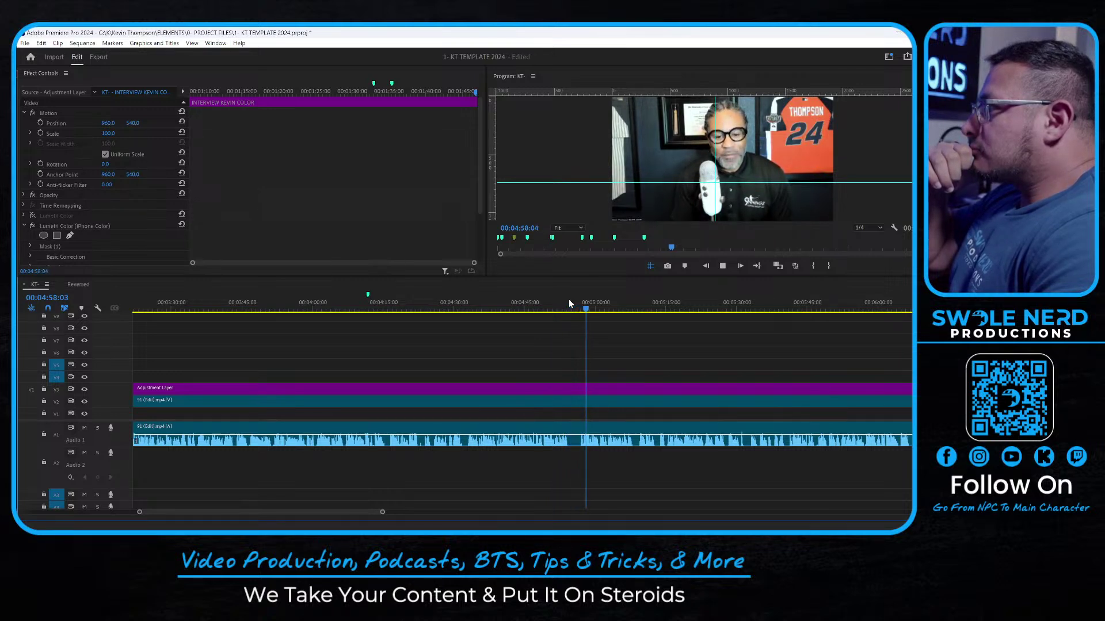
key("space")
Examine the audio waveform around 00:04:58 and replay the speech pause leading up to 00:04:57:21
key("minus")
key("minus")
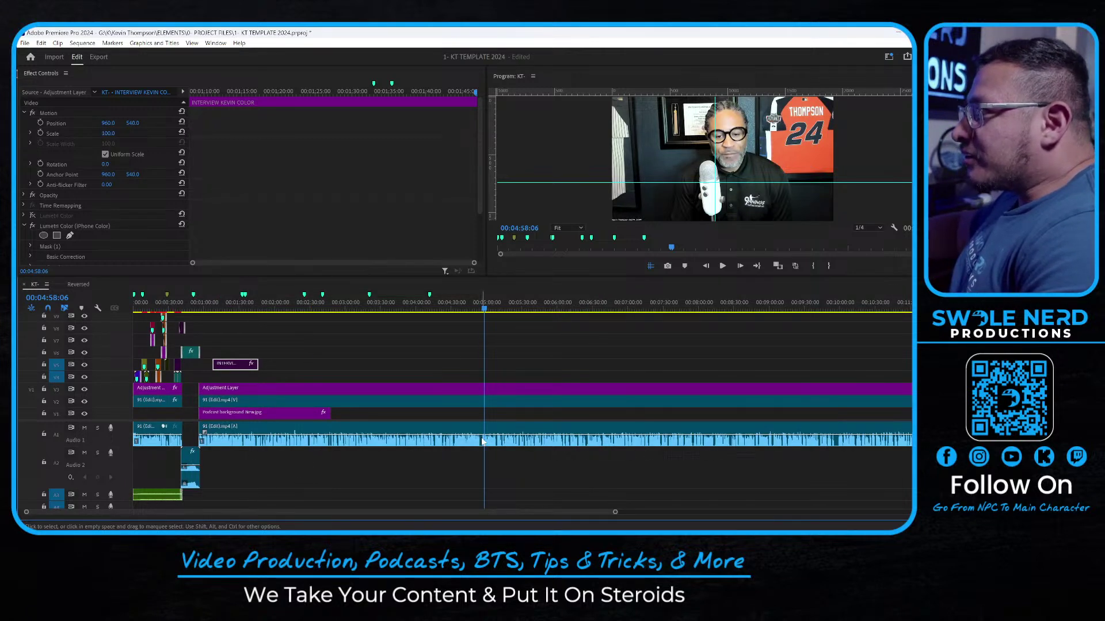
scroll(481, 440, "up", 5)
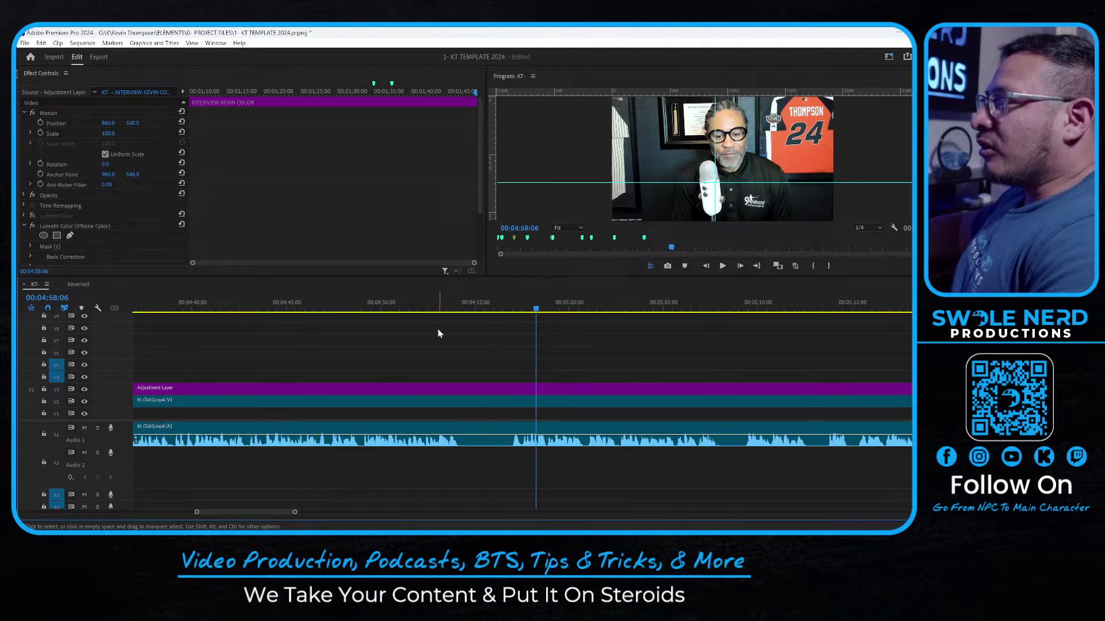
left_click(434, 301)
key("space")
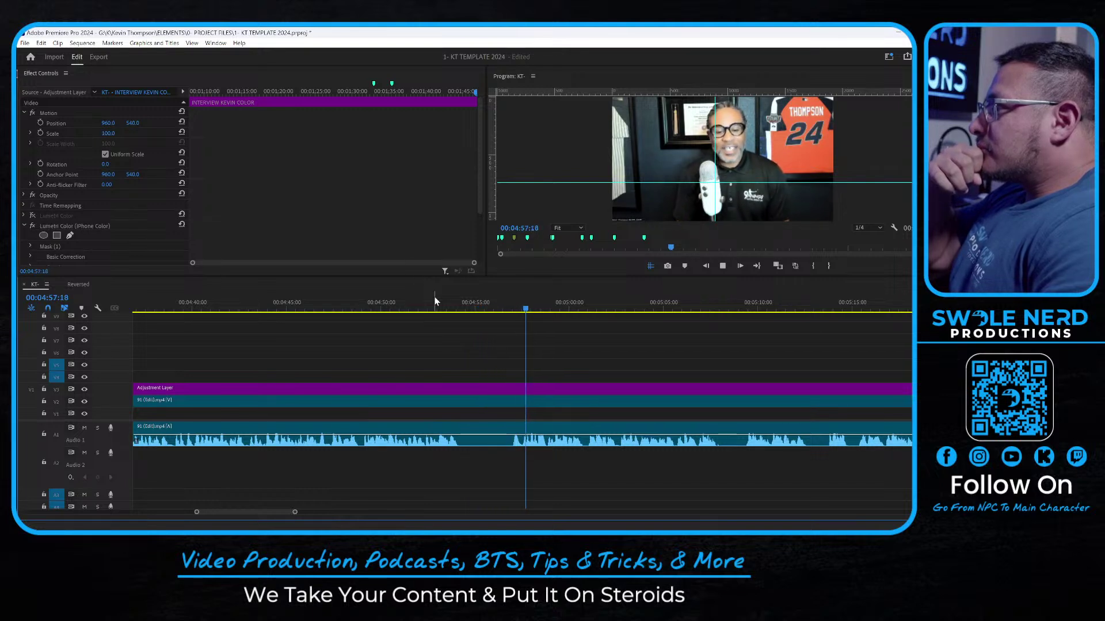
key("space")
Play back the later part of the talking-head clip from 00:09:52:18 to 00:10:00:07
key("minus")
key("minus")
key("minus")
key("minus")
key("minus")
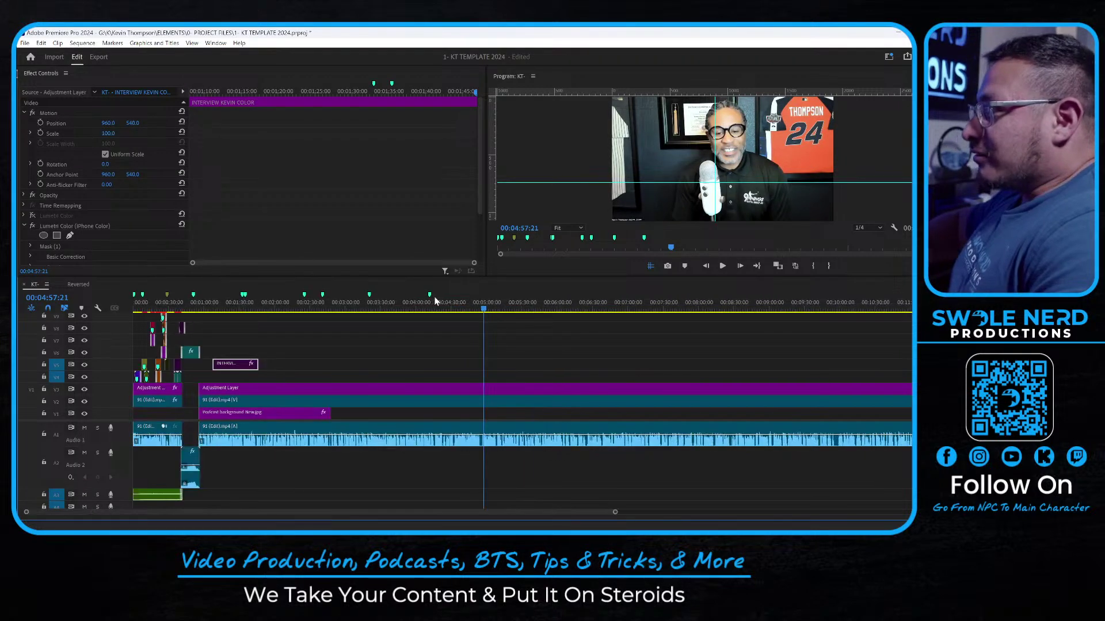
key("equal")
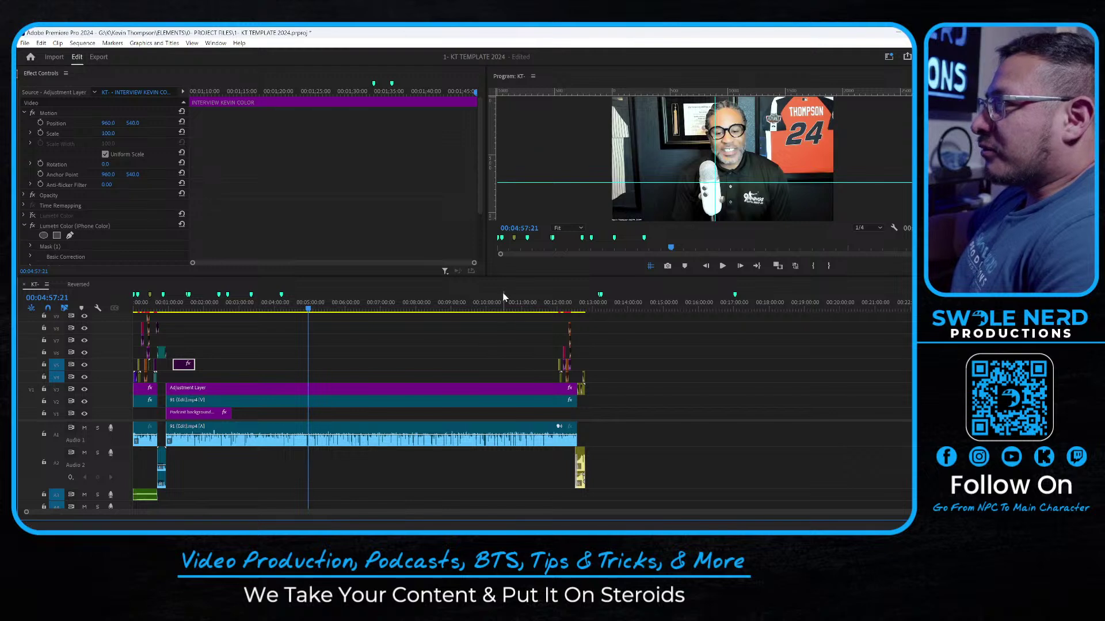
left_click(482, 310)
key("equal")
key("equal")
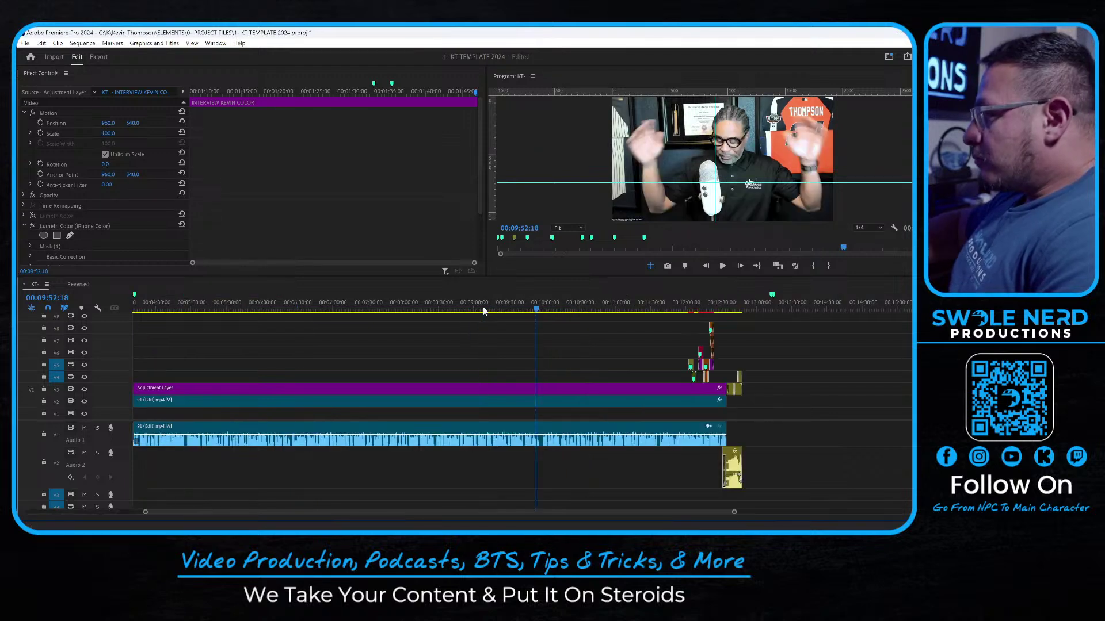
key("space")
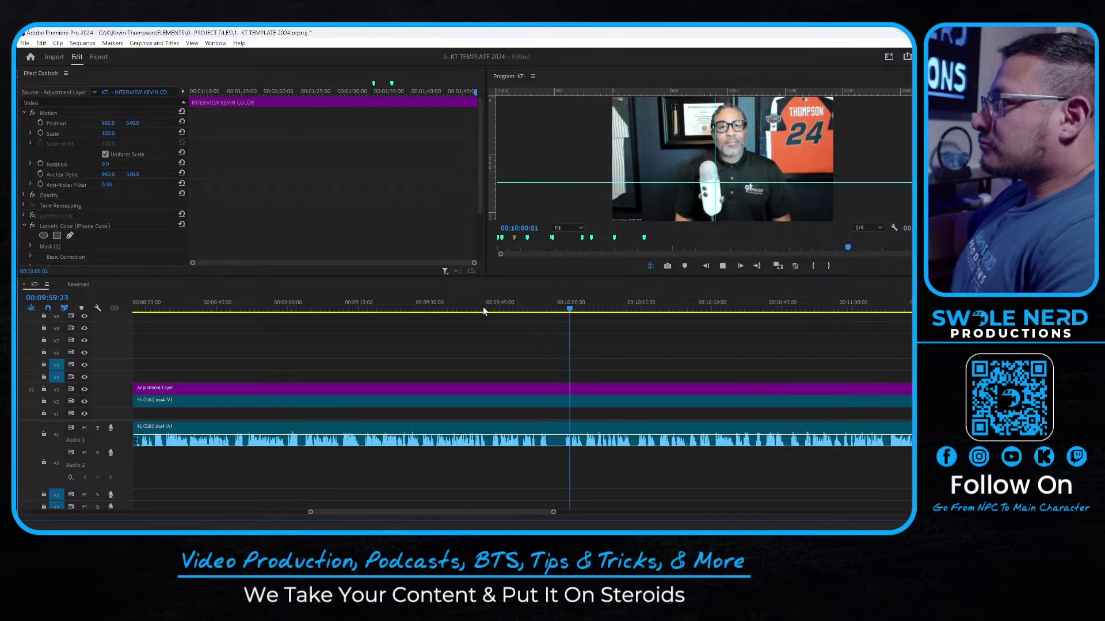
key("space")
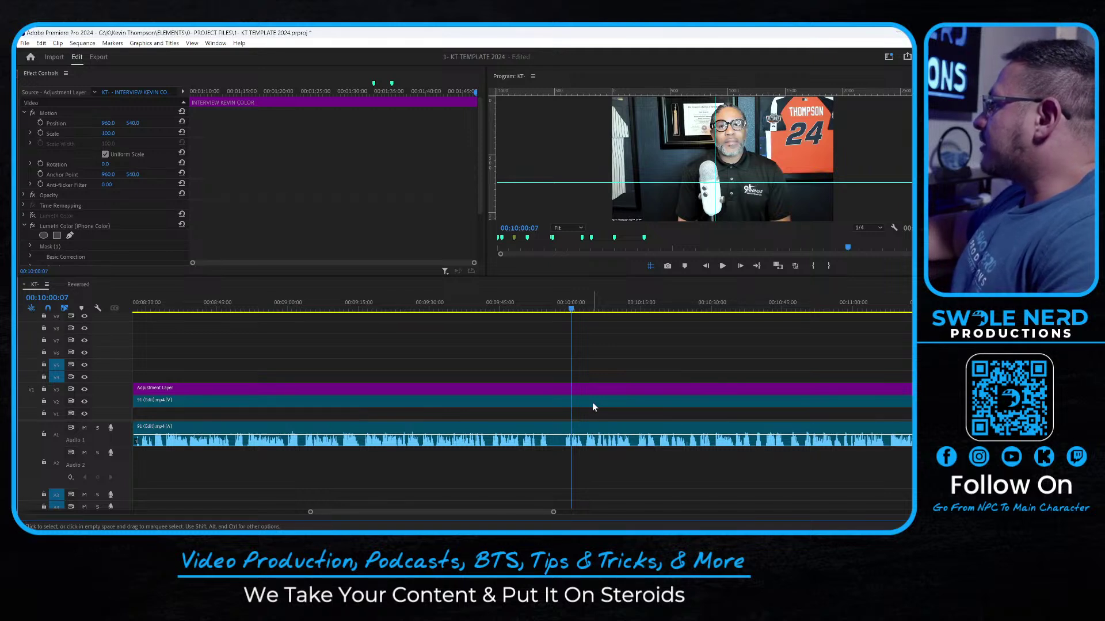
Select the empty gaps on the overlay tracks above the main talk and save the project
key("backslash")
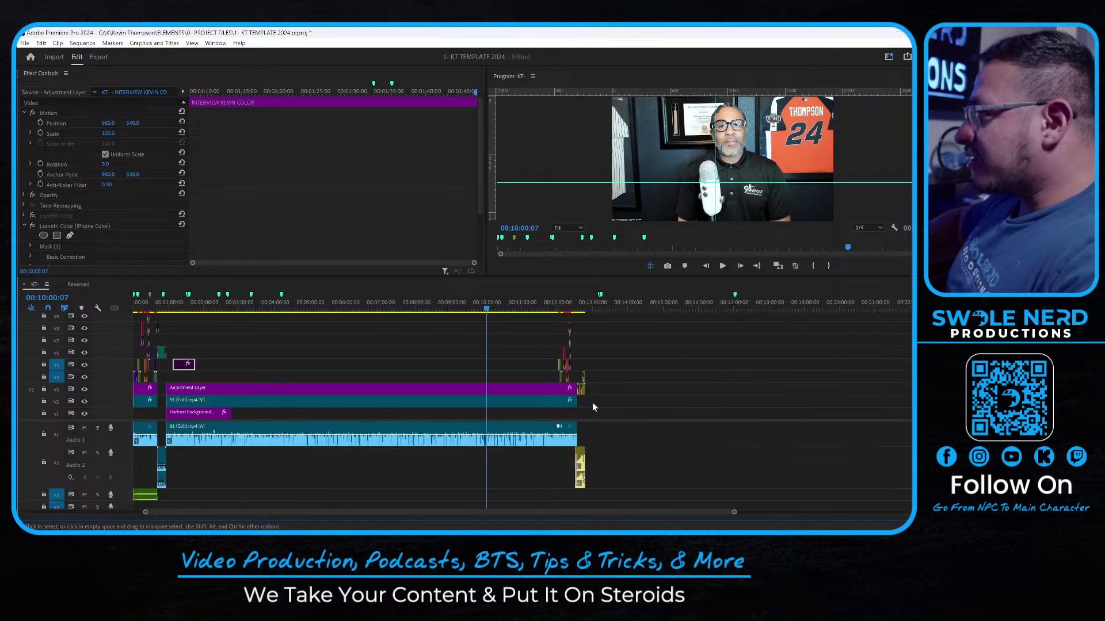
left_click(303, 364)
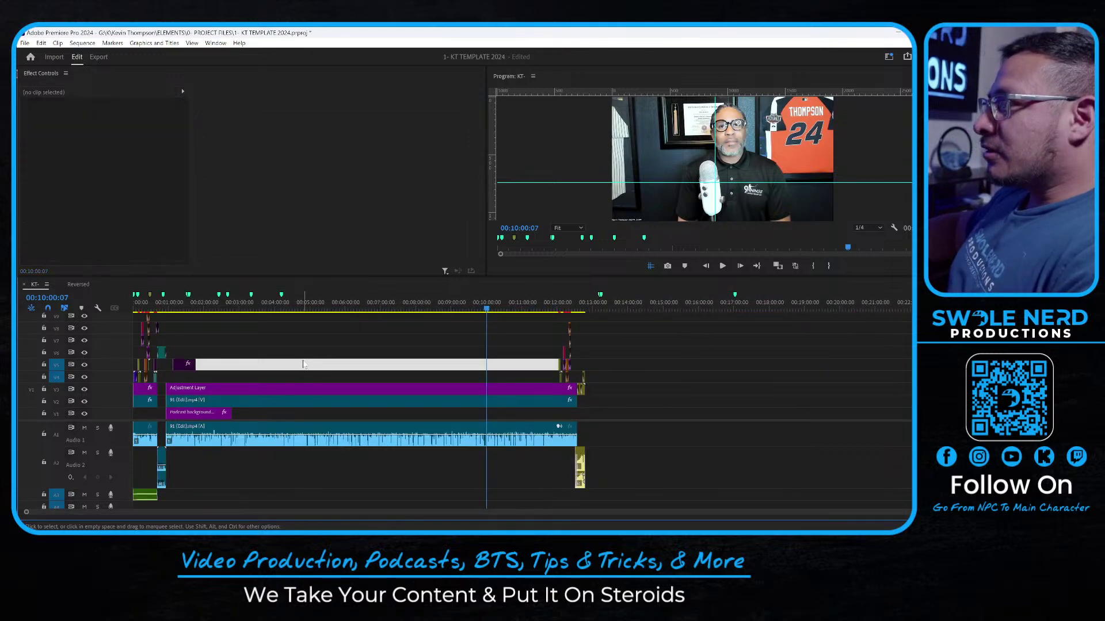
key("ctrl+s")
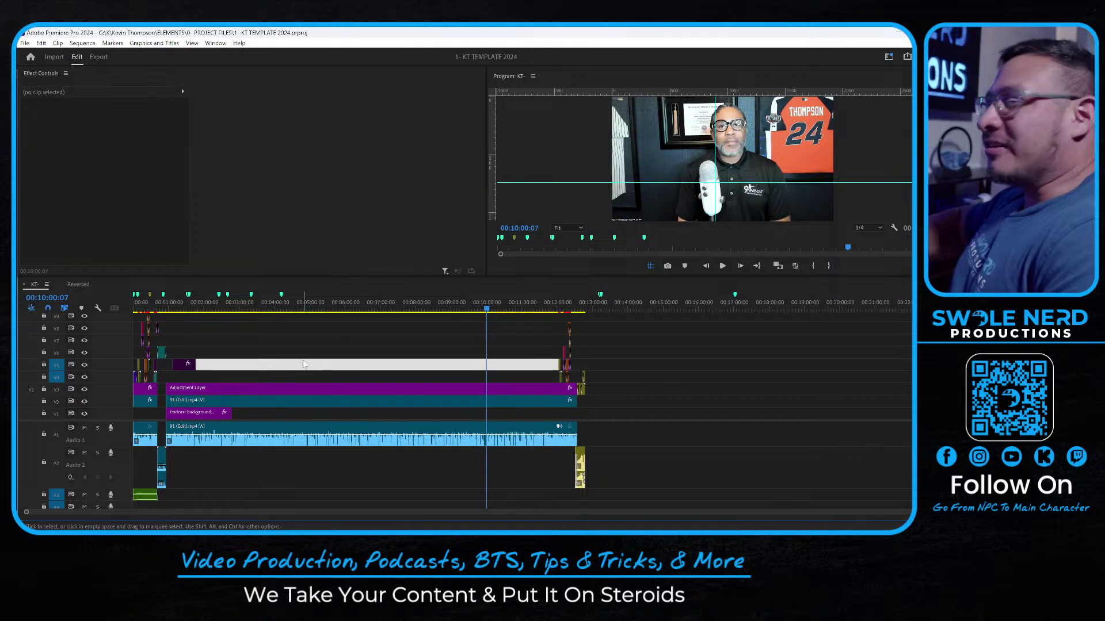
left_click(500, 345)
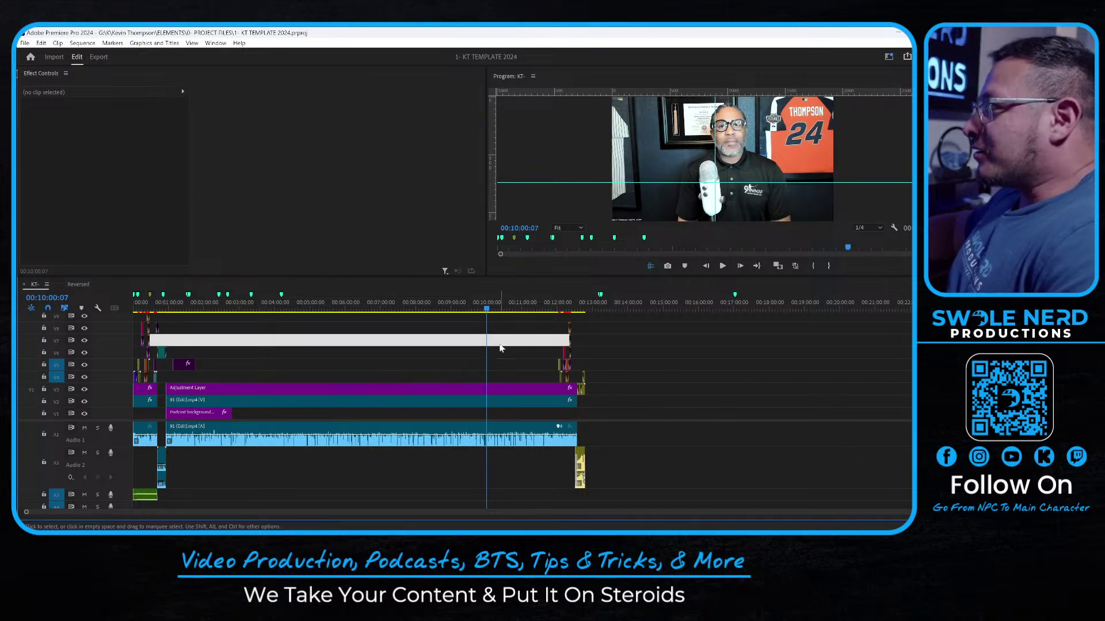
left_click(316, 361)
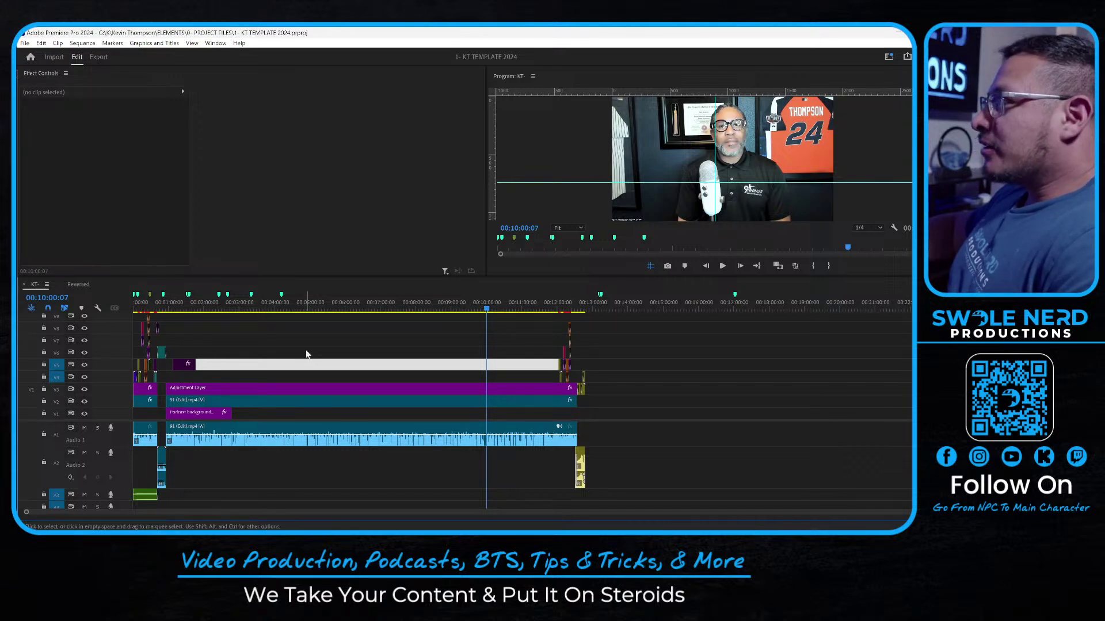
Select the long adjustment layer over the talk, and inspect the frame at 00:10:00:07 in a maximized Program monitor before restoring the layout
left_click(319, 389)
key("equal")
key("equal")
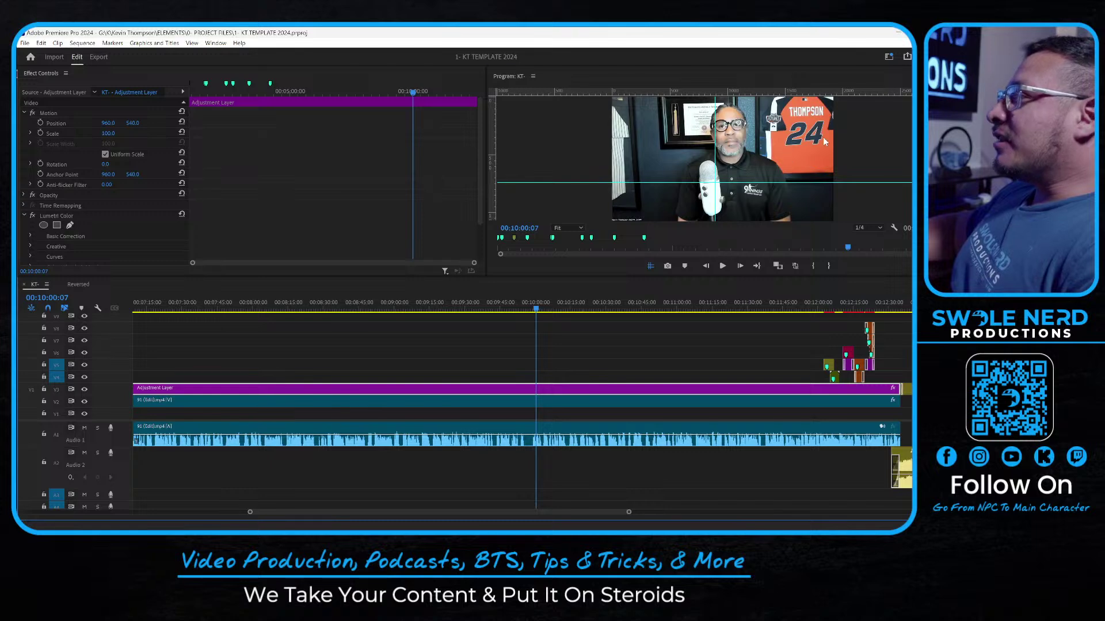
key("grave")
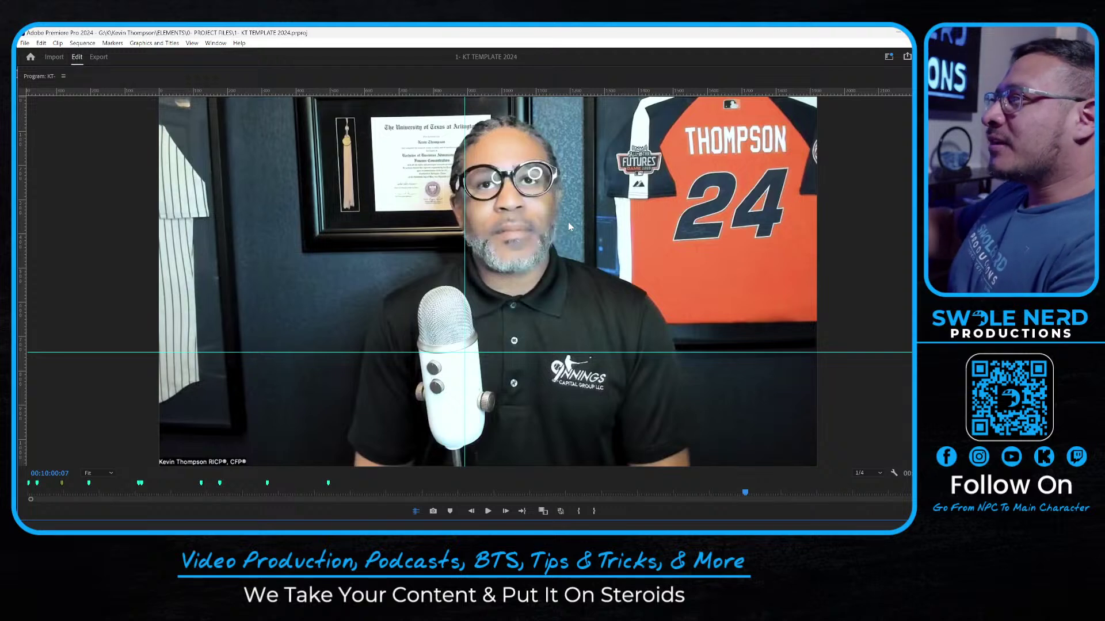
key("grave")
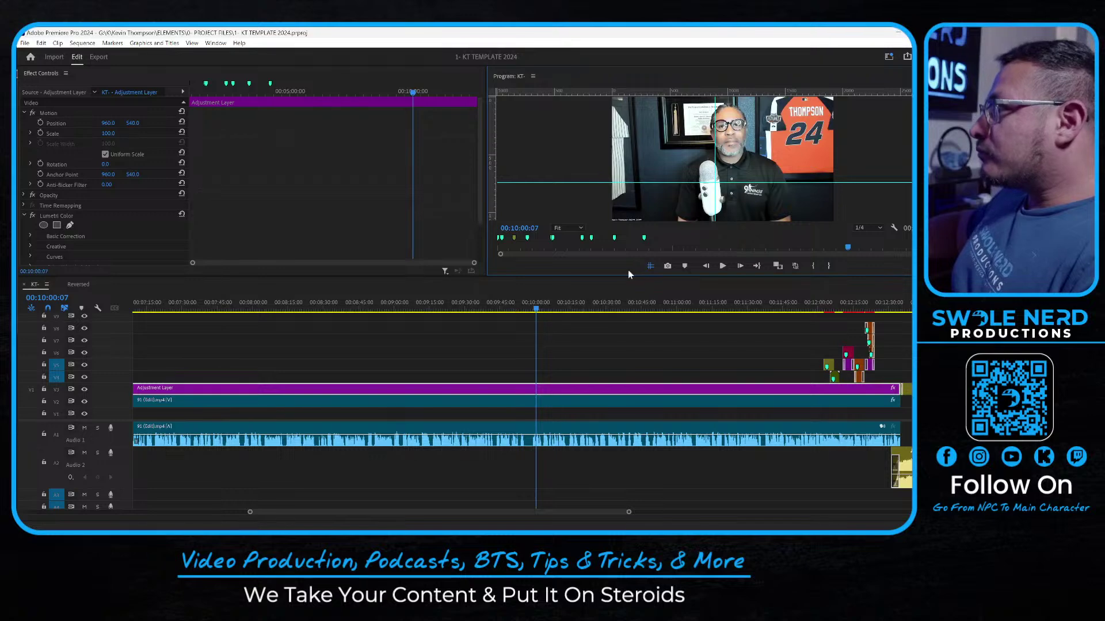
Compare the talking-head frame at 00:10:00:07 with the adjustment layer enabled and disabled in a maximized Program monitor, saving the project along the way
left_click(603, 392)
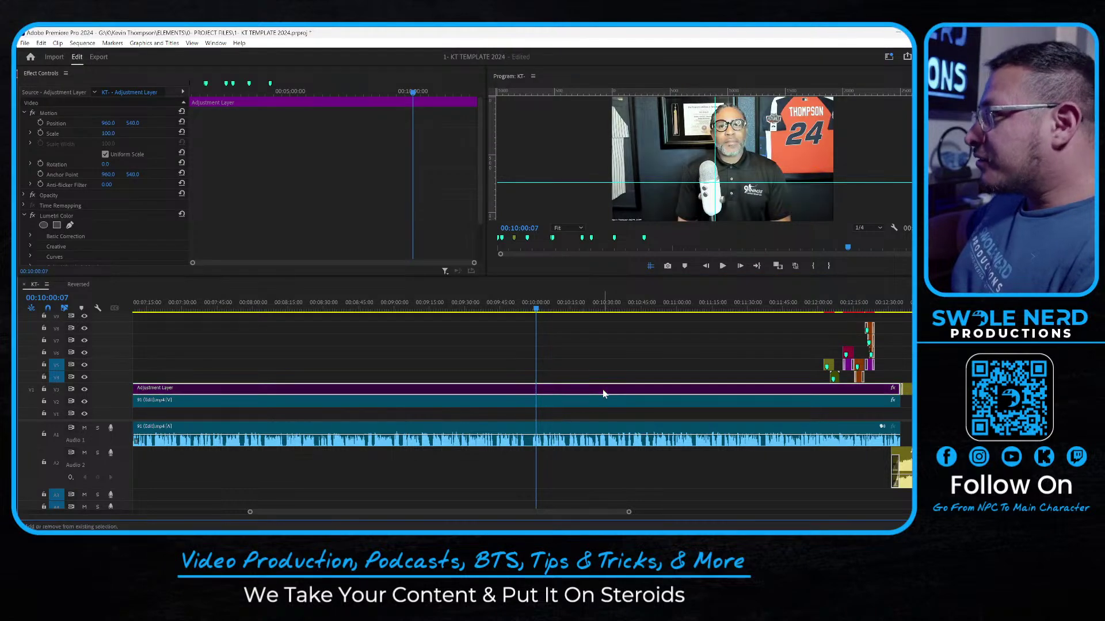
key("grave")
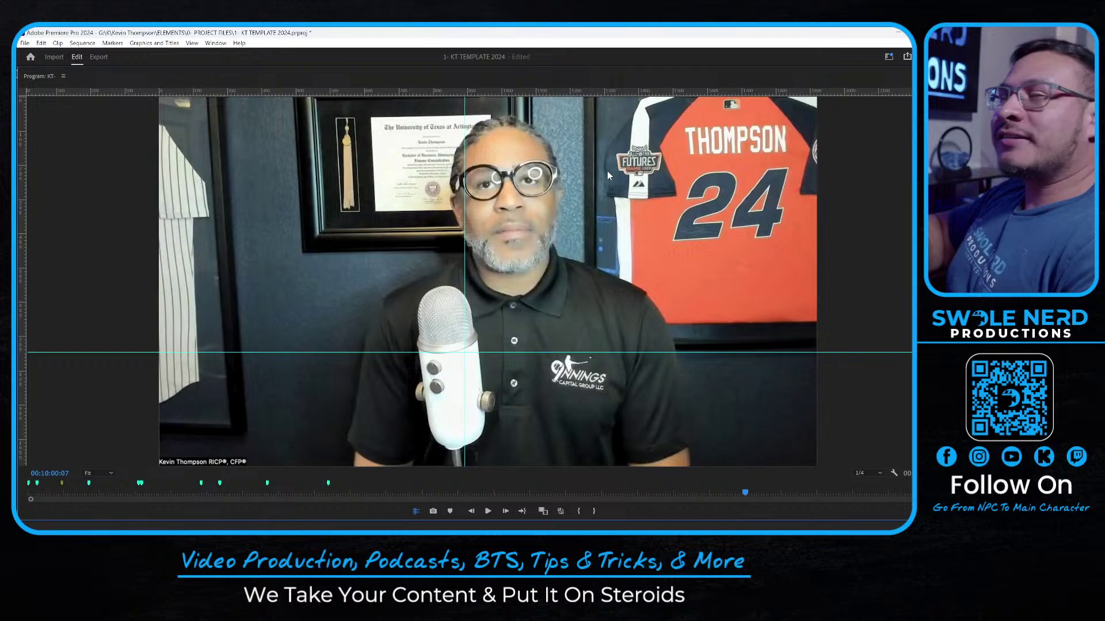
key("ctrl+s")
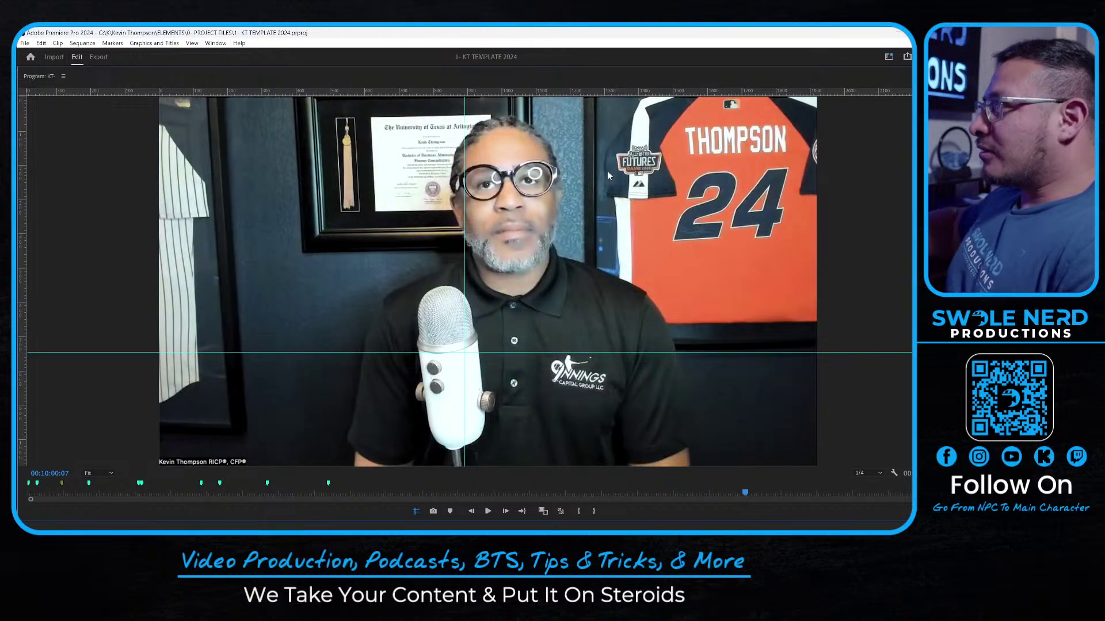
key("shift+e")
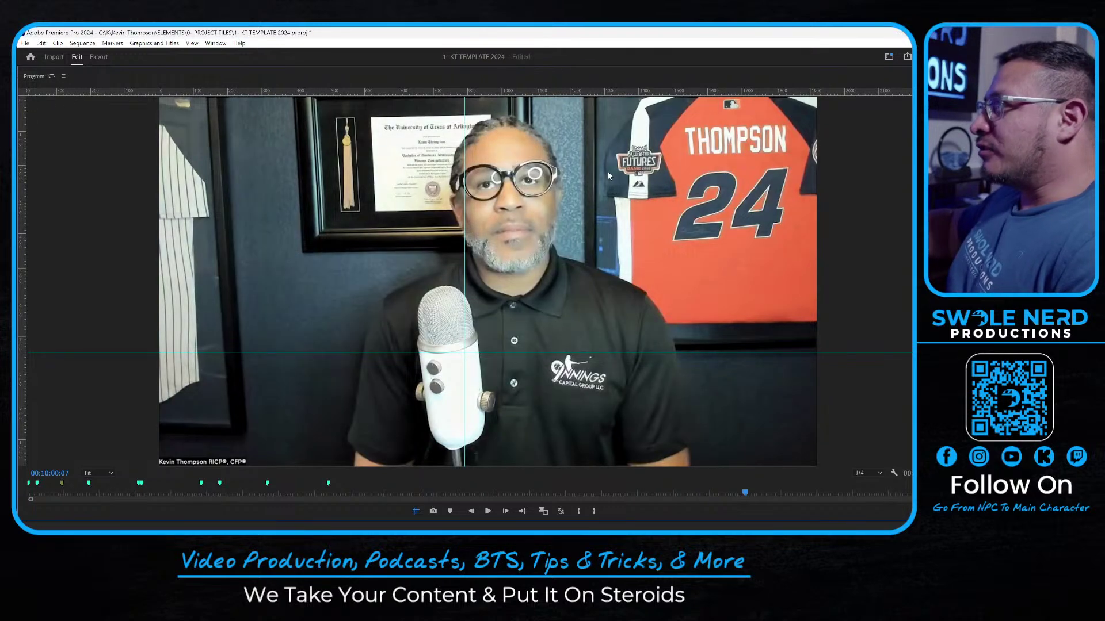
key("shift+e")
key("shift+e")
key("ctrl+s")
key("shift+e")
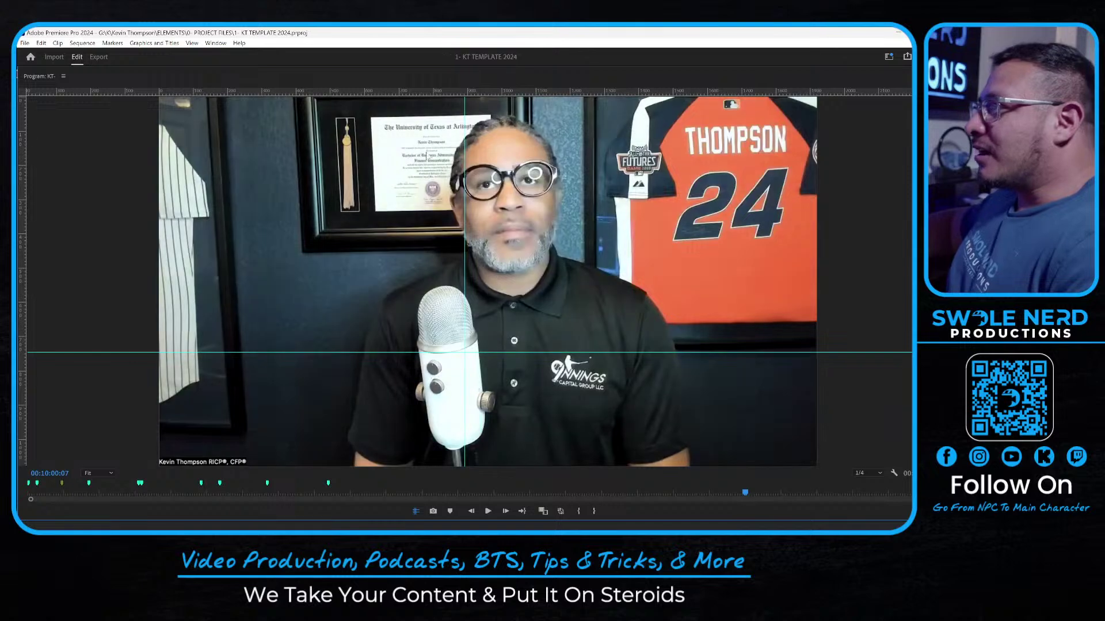
key("shift+e")
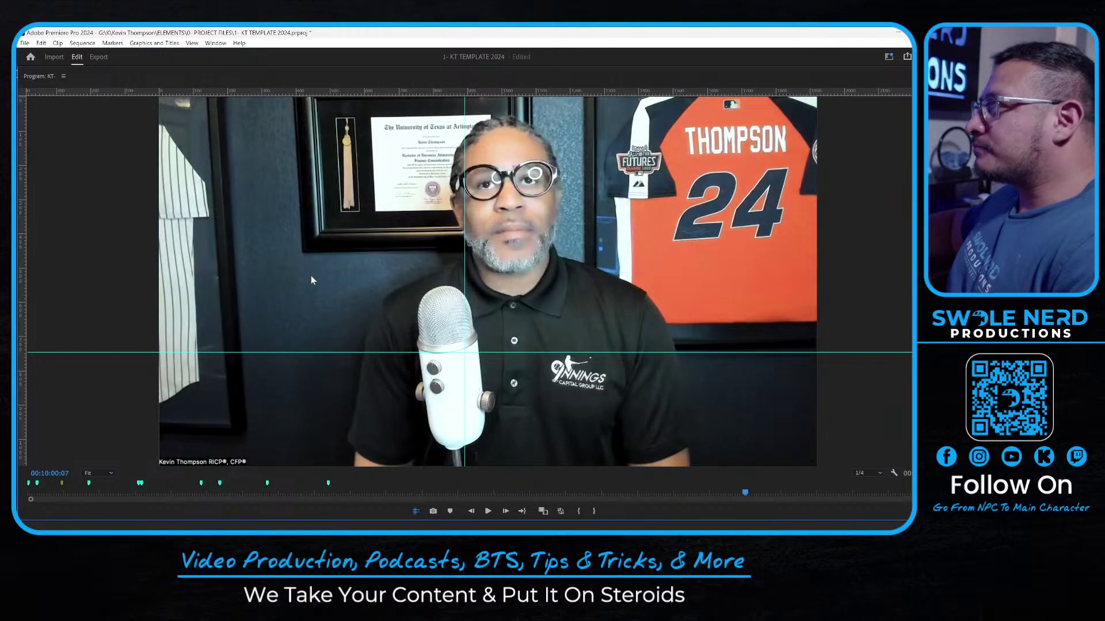
key("shift+e")
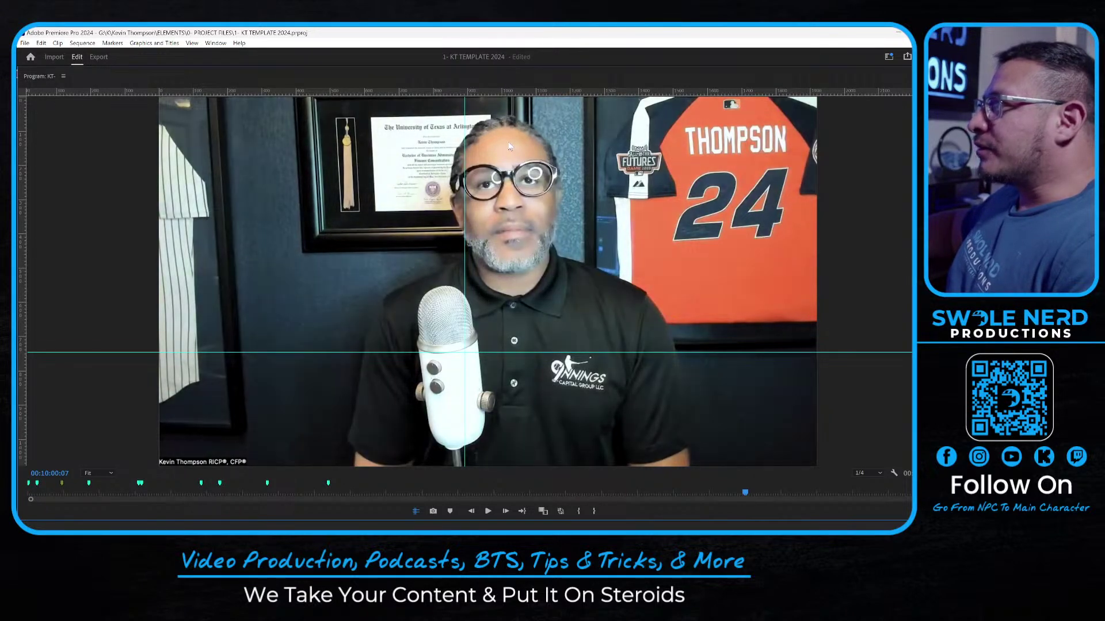
key("ctrl+s")
key("shift+e")
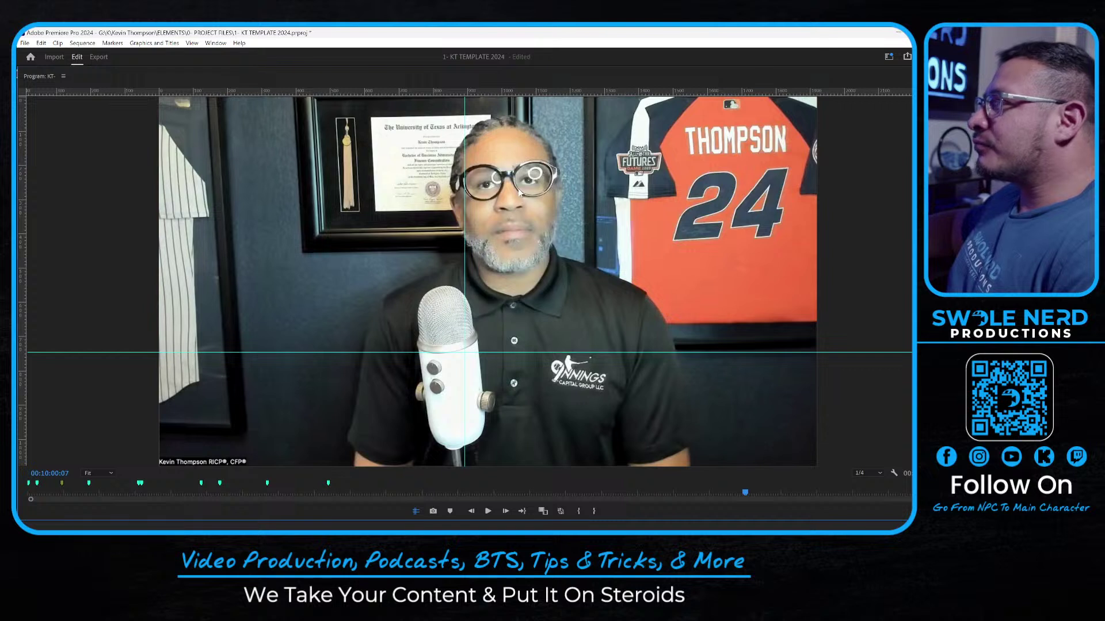
key("ctrl+s")
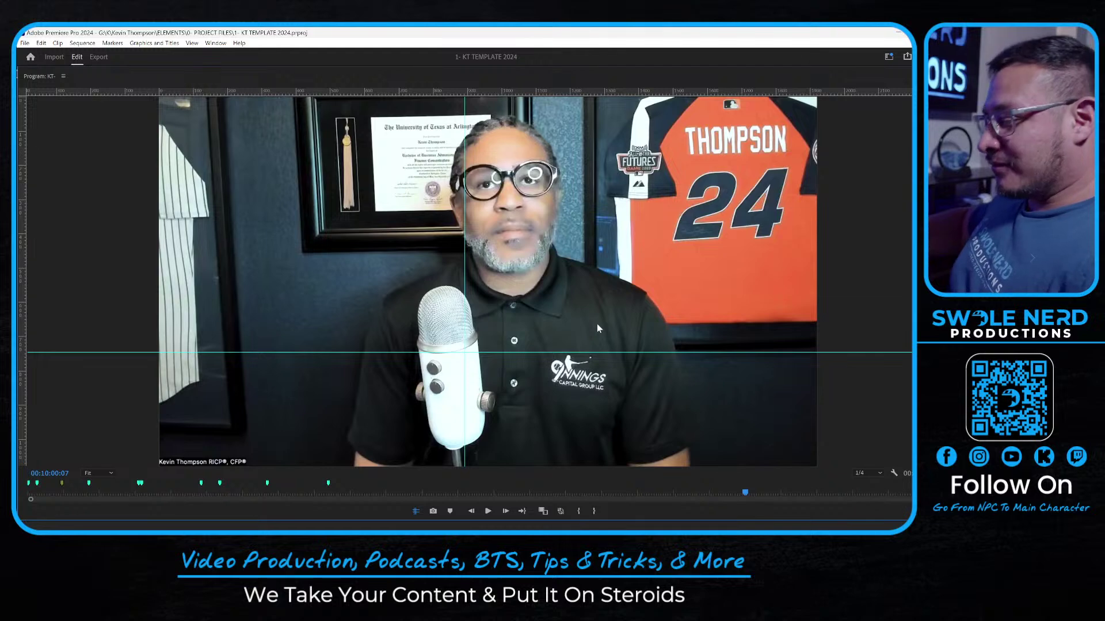
key("grave")
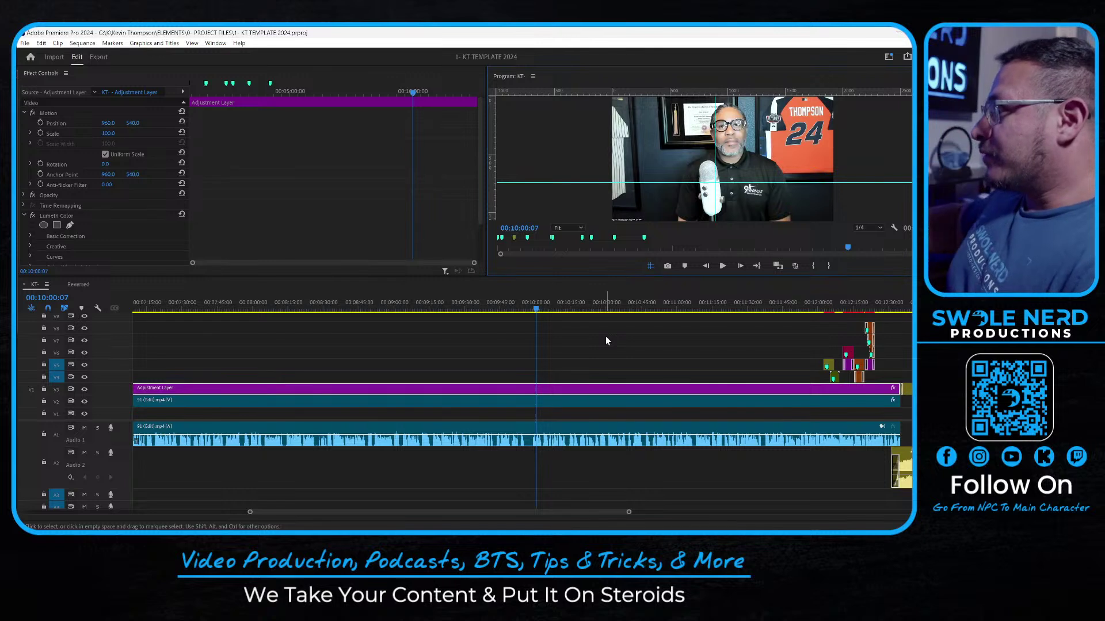
left_click(548, 345)
left_click(578, 389)
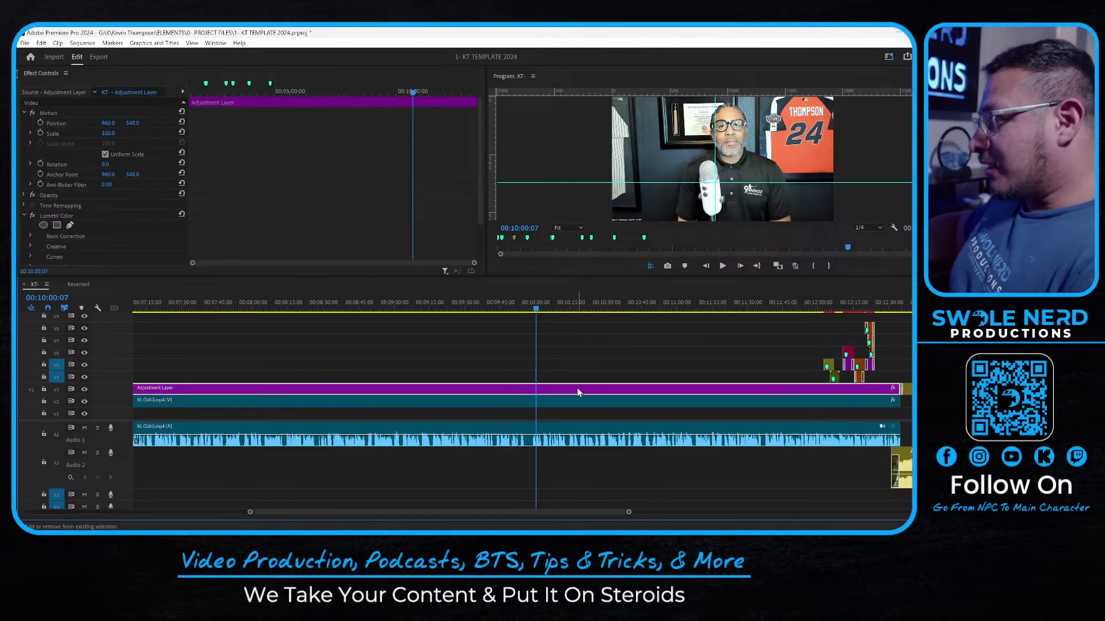
key("minus")
key("minus")
key("minus")
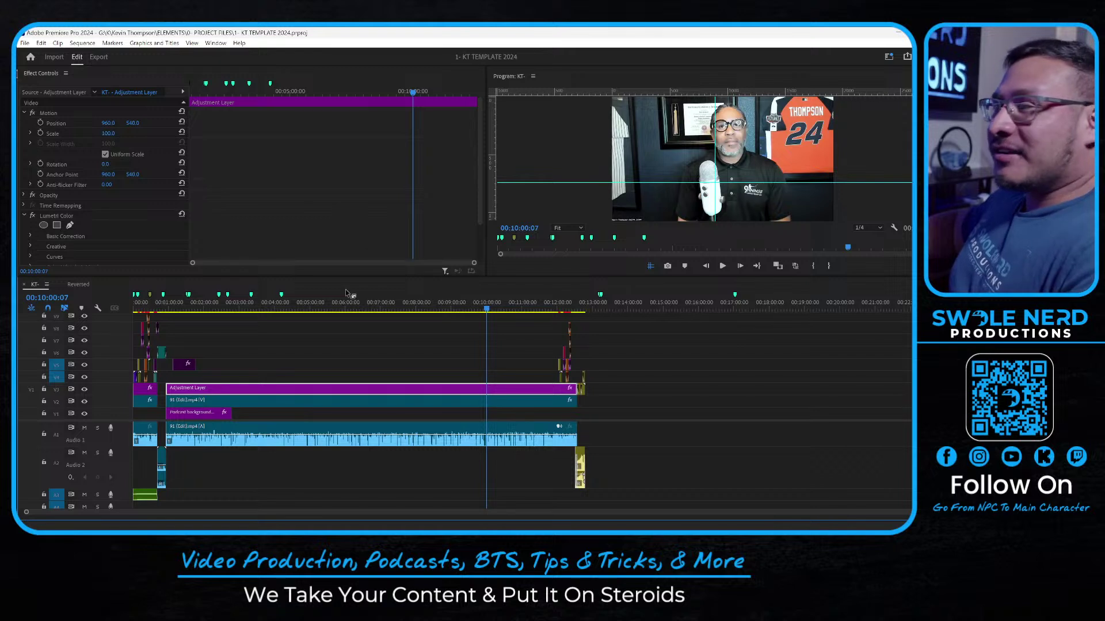
left_click(360, 342)
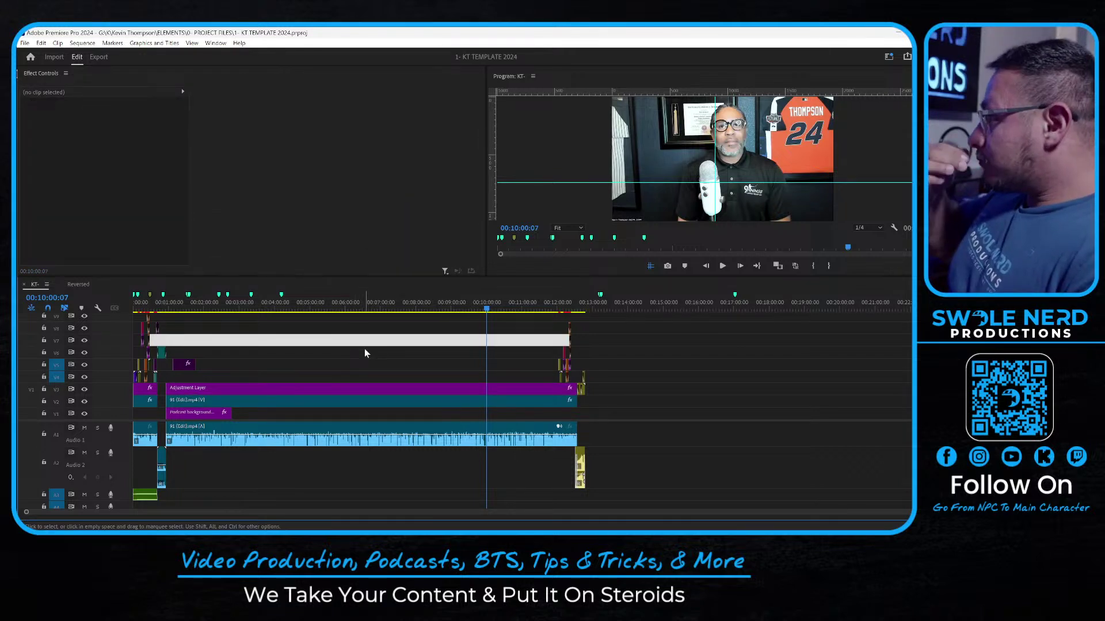
left_click(875, 229)
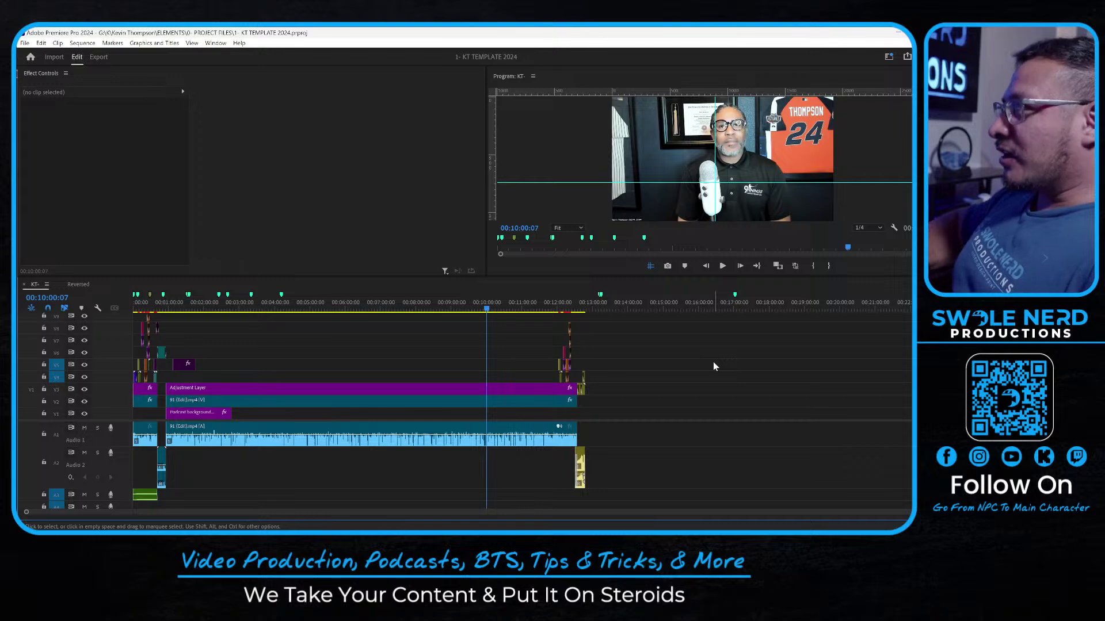
Export the podcast sequence as an MP3 audio file named "KT-. 91"
key("ctrl+m")
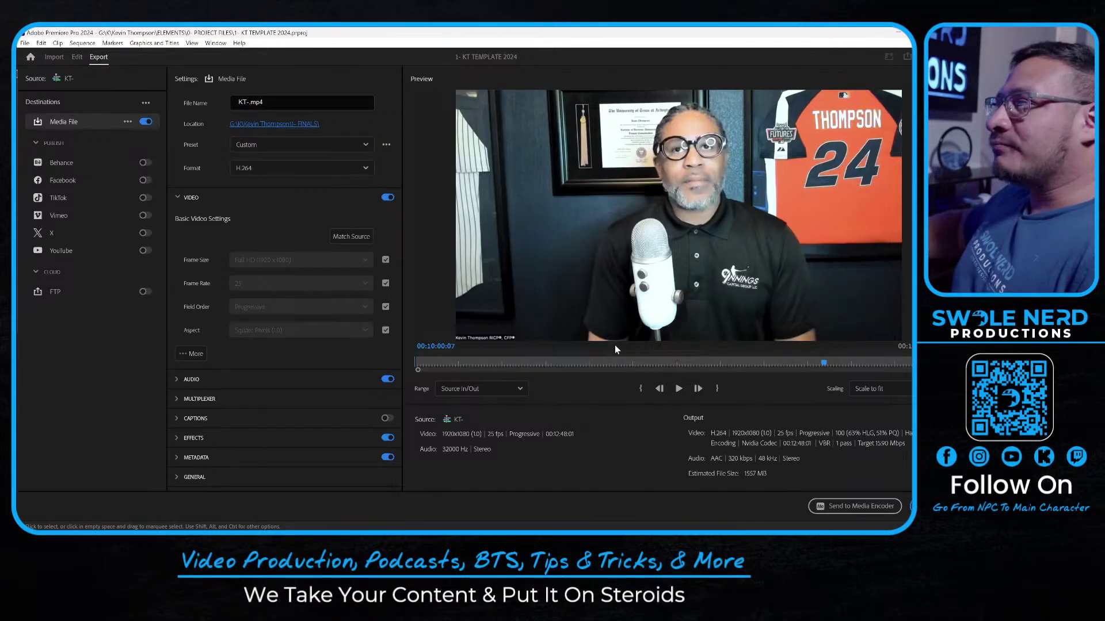
left_click(306, 108)
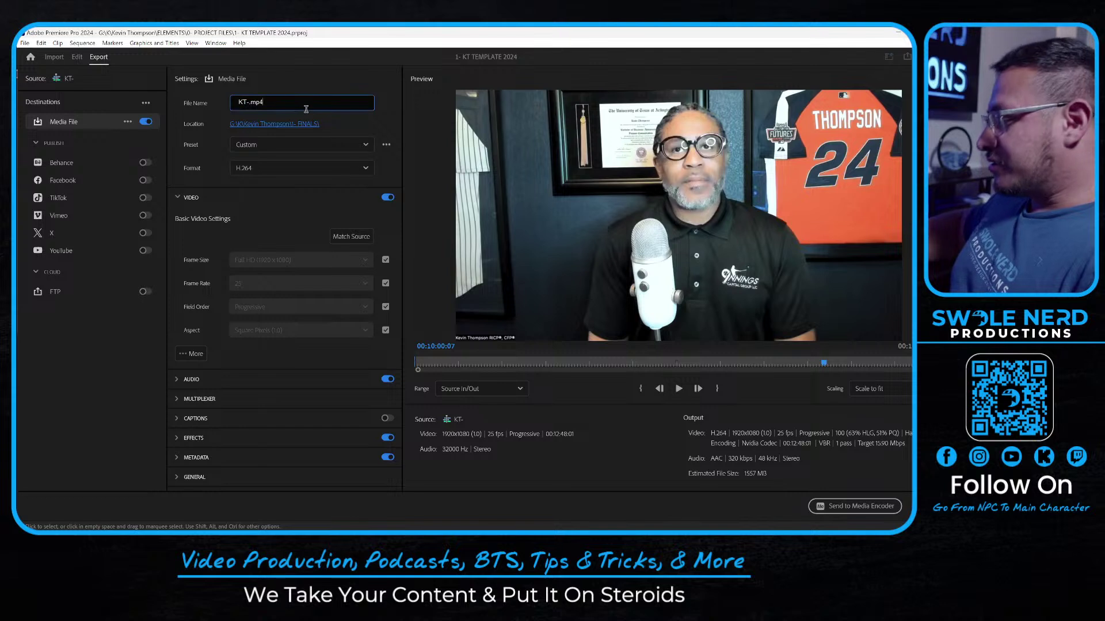
key("BackSpace")
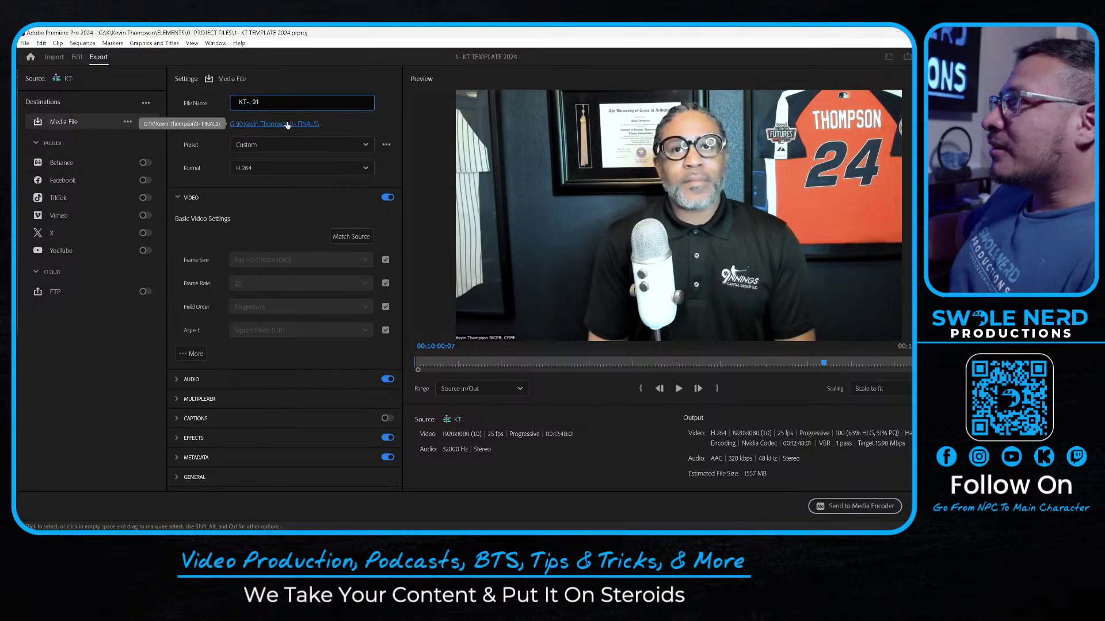
left_click(283, 169)
scroll(285, 281, "down", 3)
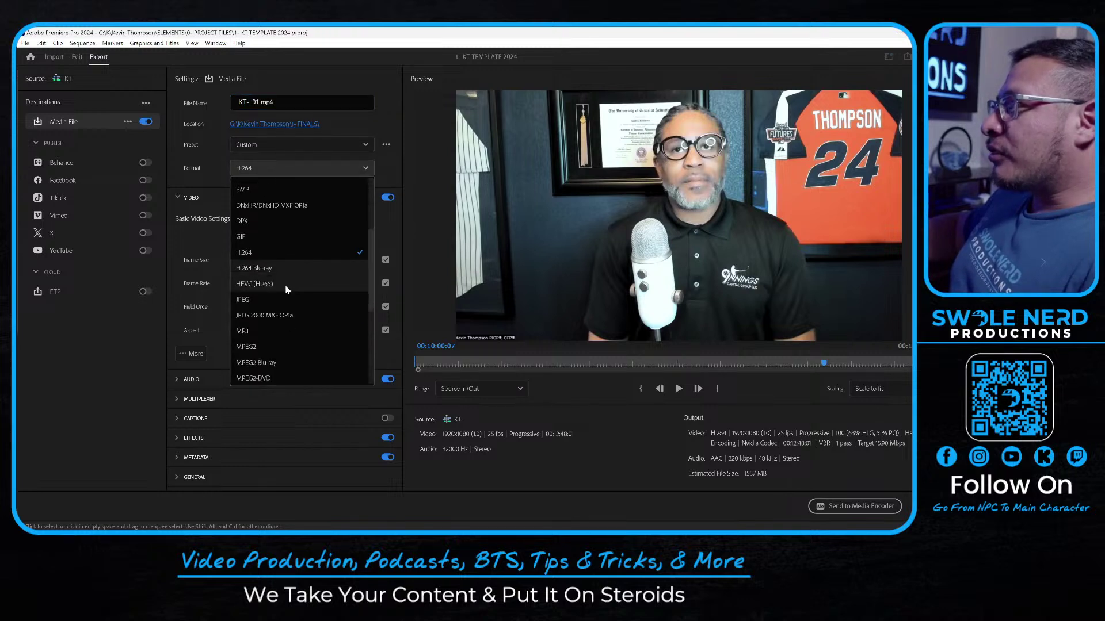
scroll(285, 289, "down", 1)
left_click(285, 289)
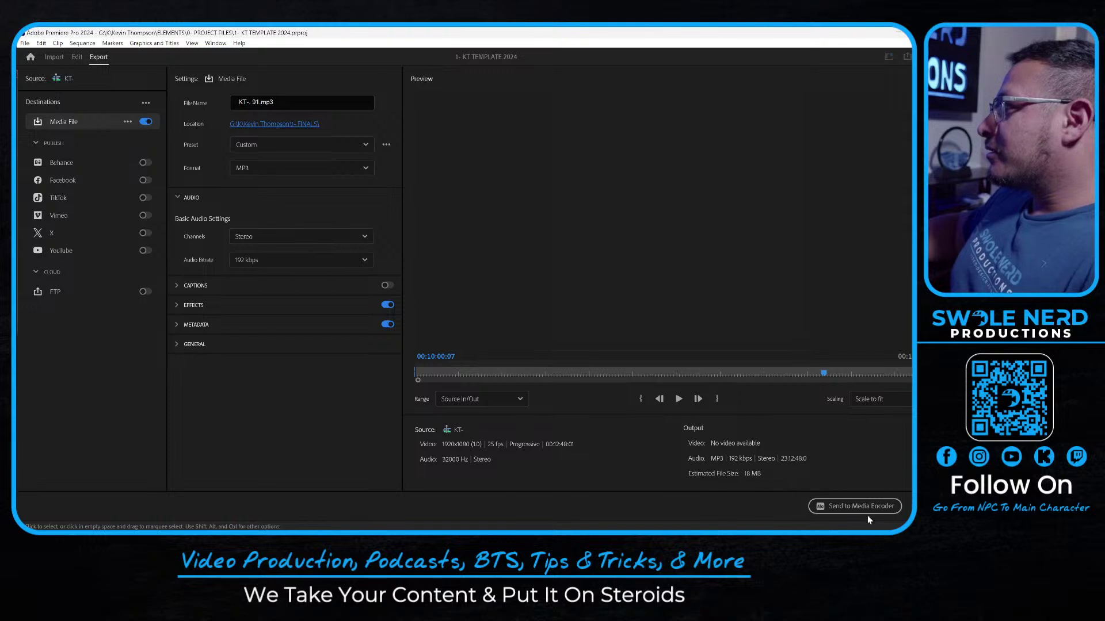
left_click(841, 507)
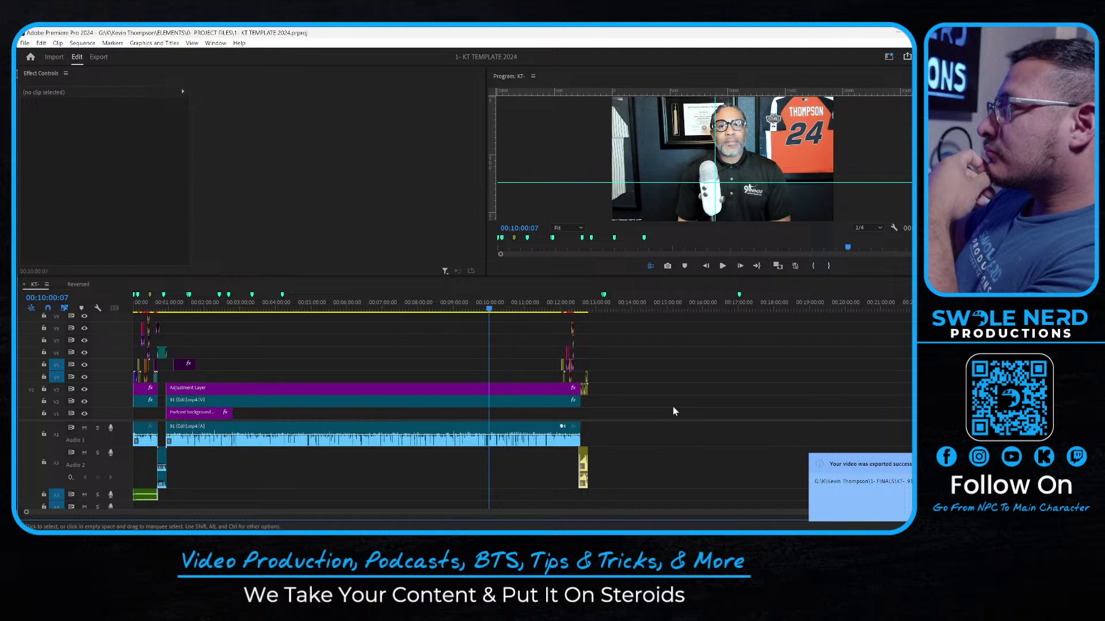
Open the export settings for the sequence again and name the output file "KT- 91"
key("ctrl+m")
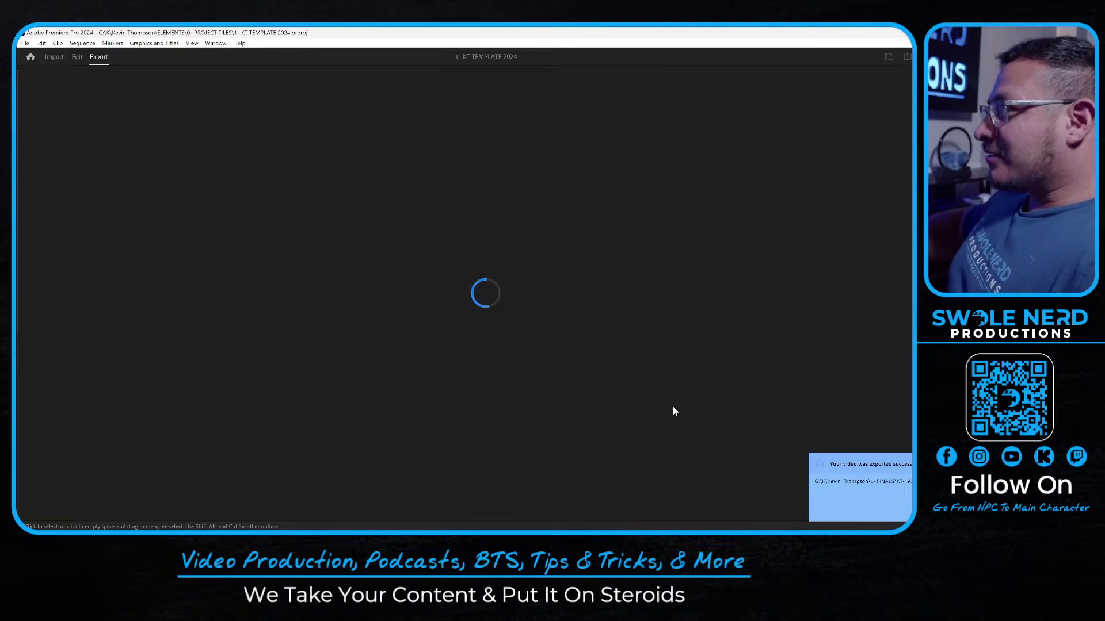
left_click(314, 104)
key("BackSpace")
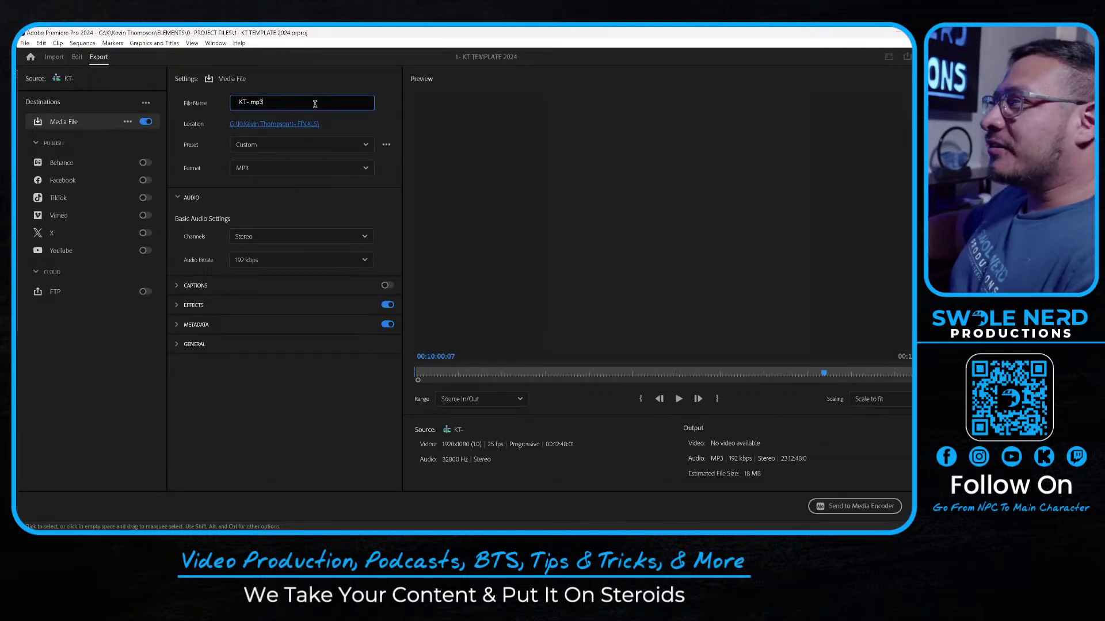
type("91")
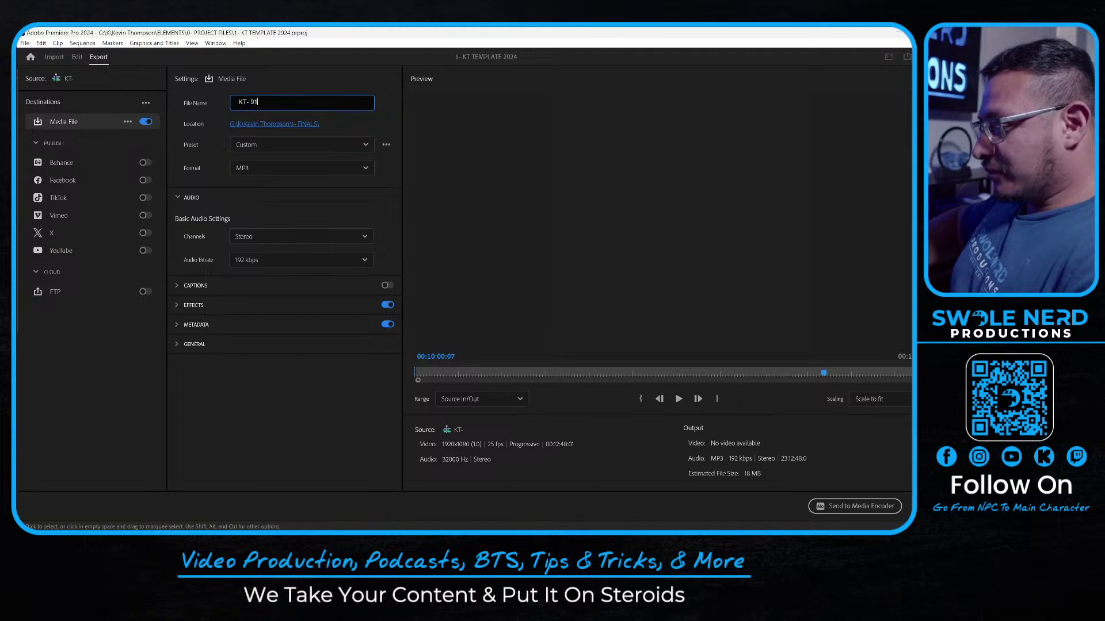
Set the export format to H.264 with the Match Source - Adaptive High Bitrate preset and start the video export
left_click(320, 166)
key("Escape")
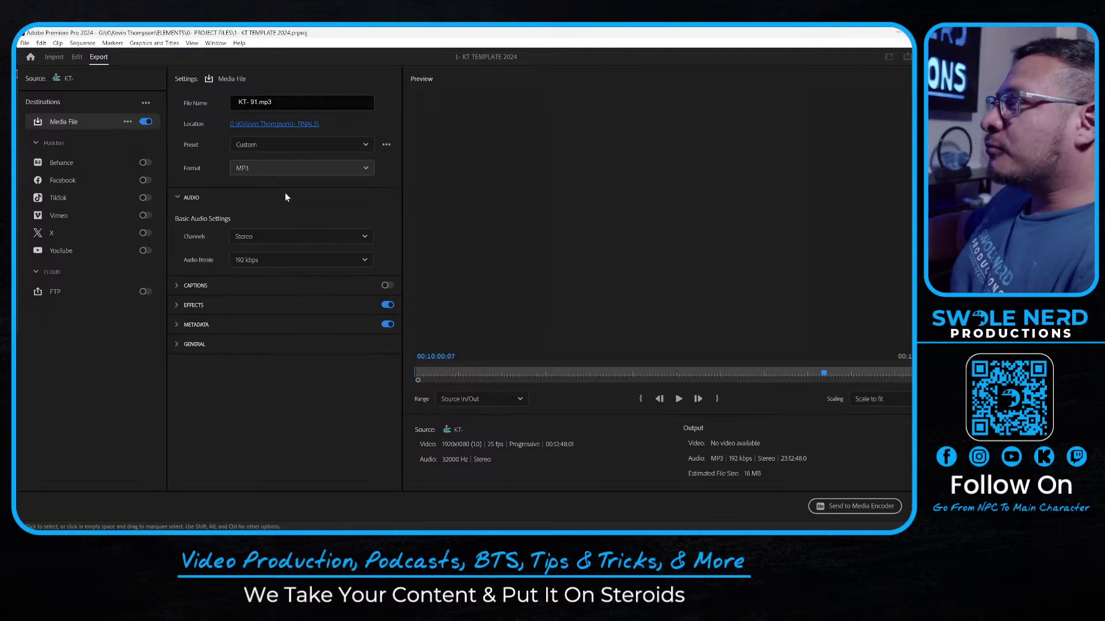
left_click(273, 168)
left_click(282, 126)
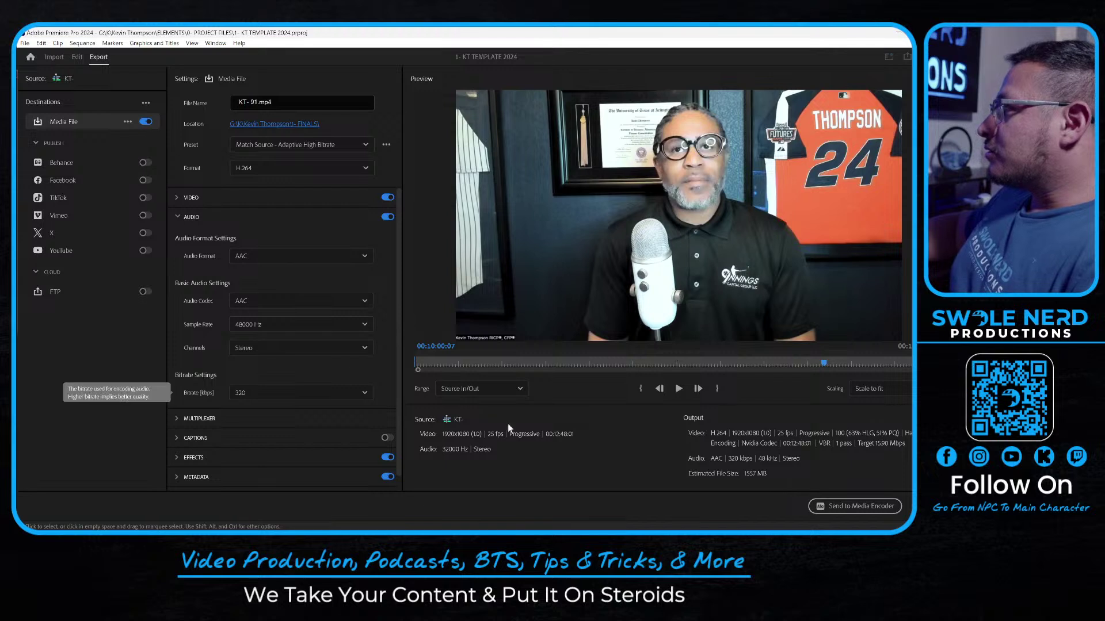
scroll(684, 216, "down", 2)
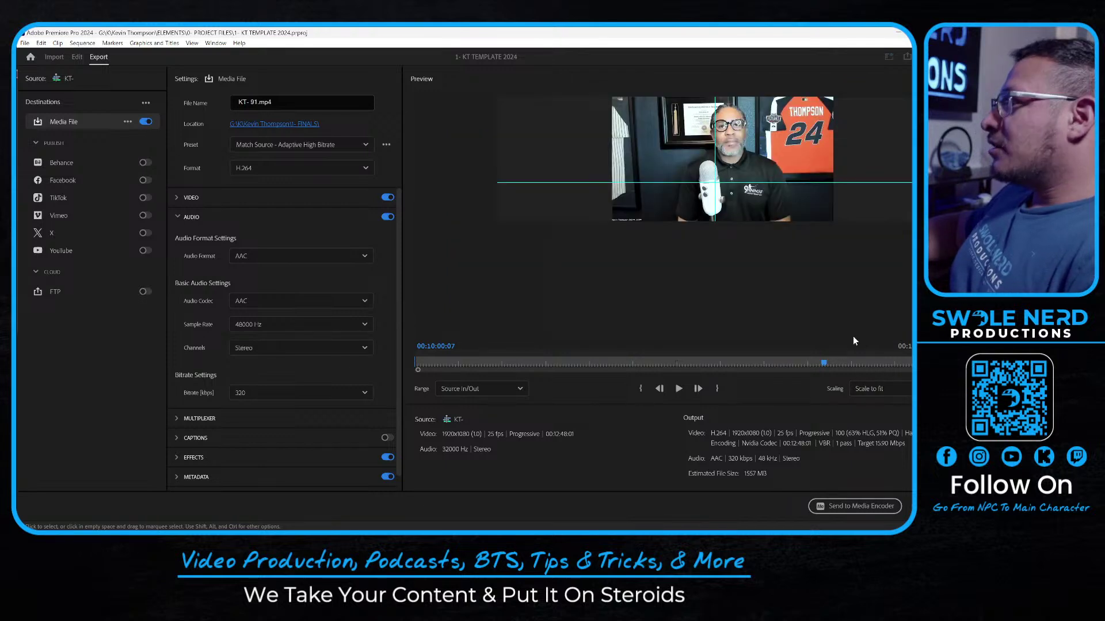
key("Return")
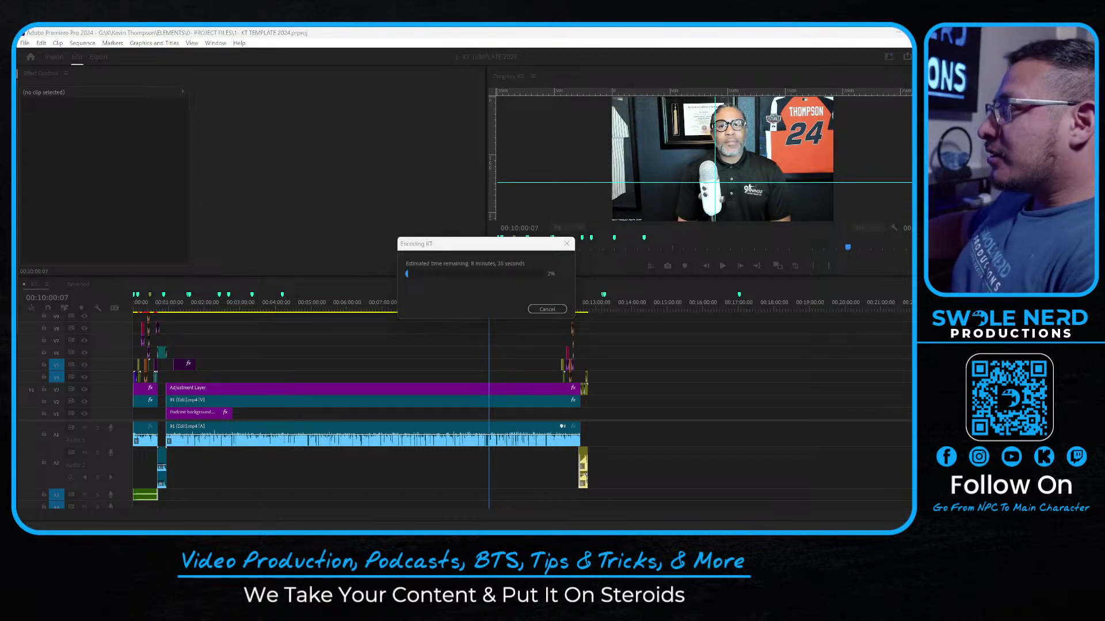
right_click(367, 529)
left_click(355, 488)
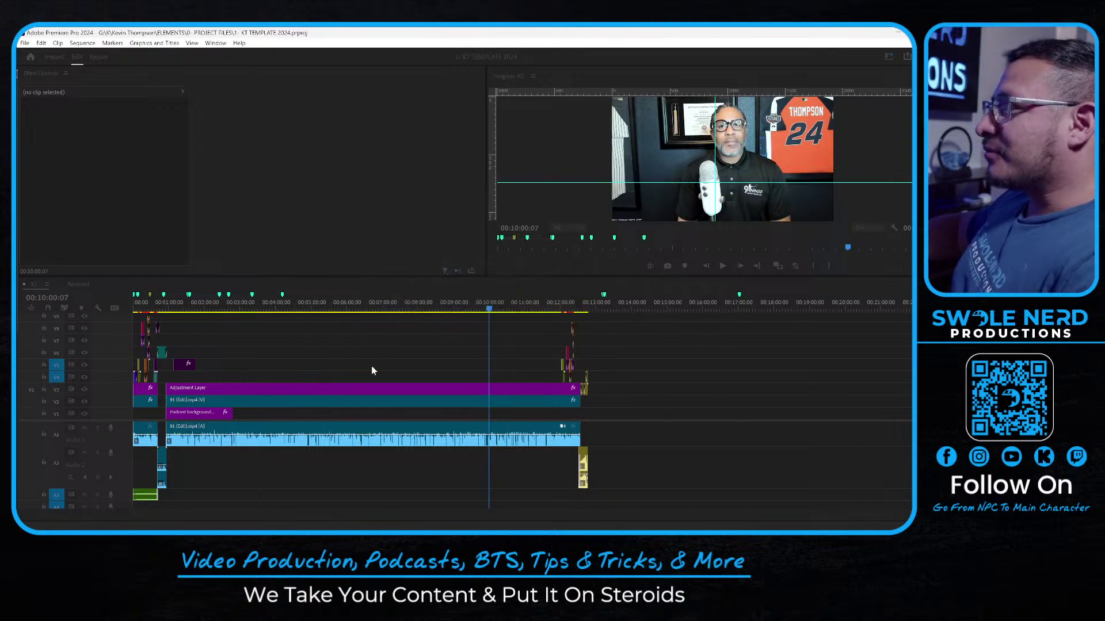
Go to the Episode 91 title card after the intro lower thirds and play it back to about 00:00:36:19
left_click(147, 310)
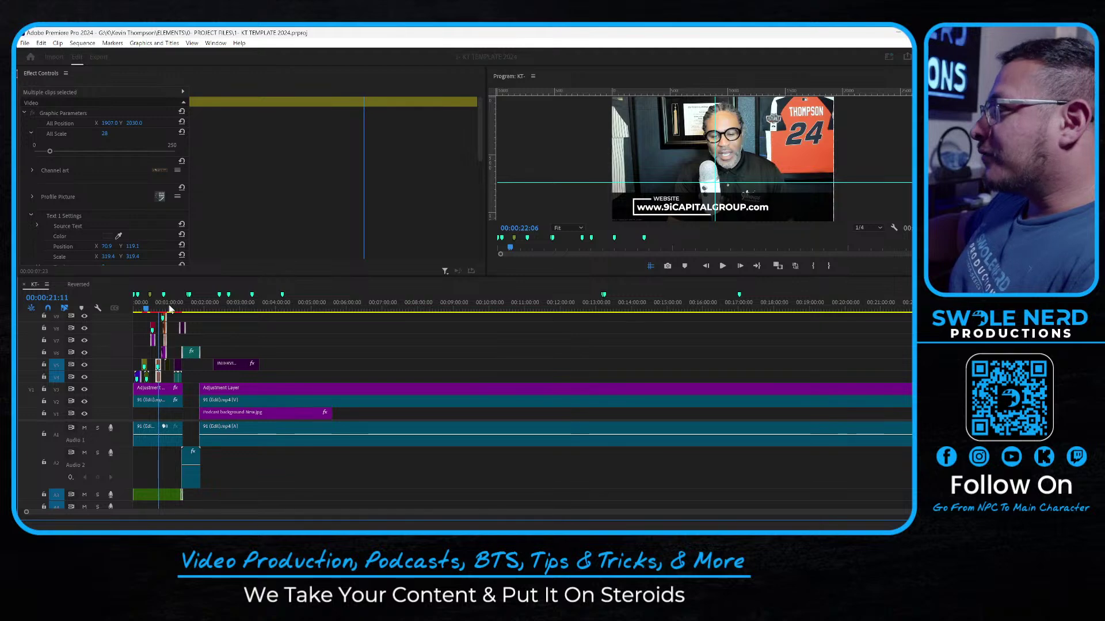
key("backslash")
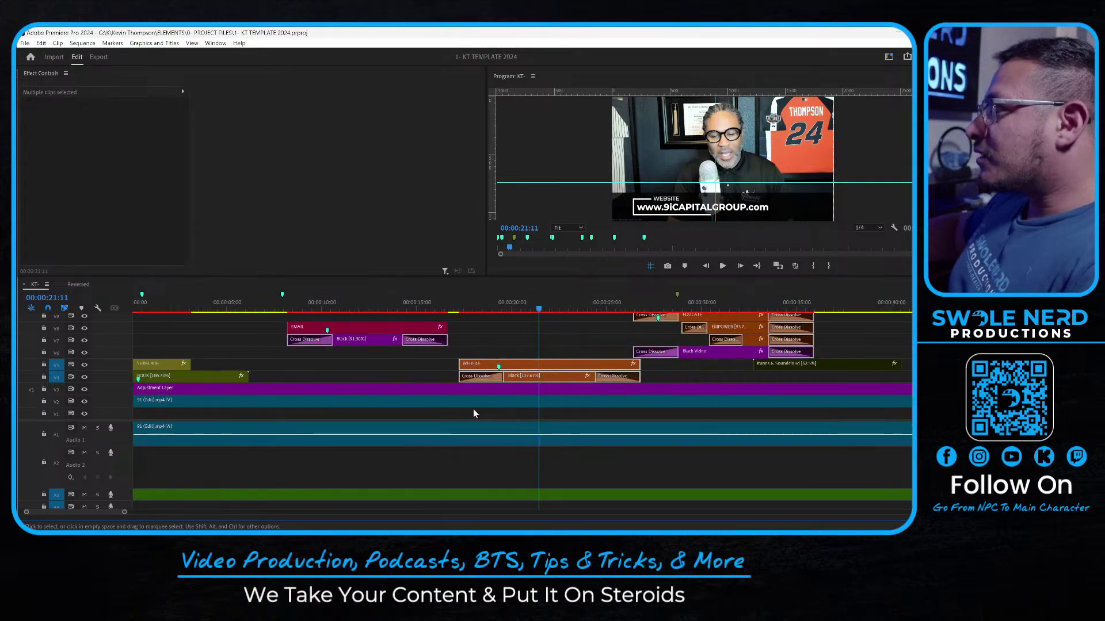
key("equal")
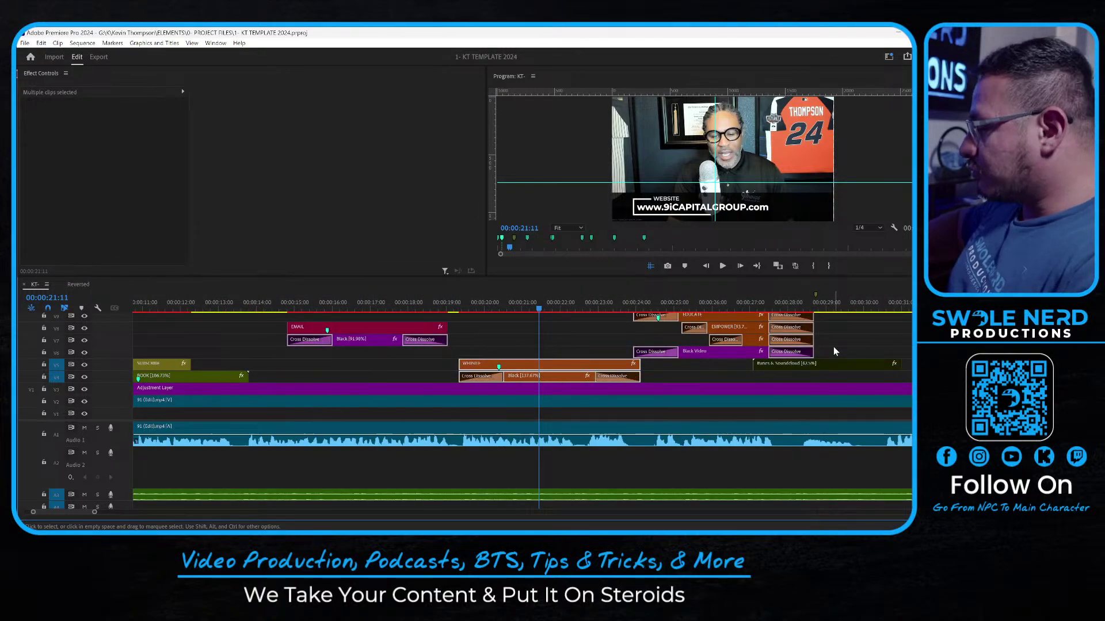
key("minus")
left_click(819, 311)
key("space")
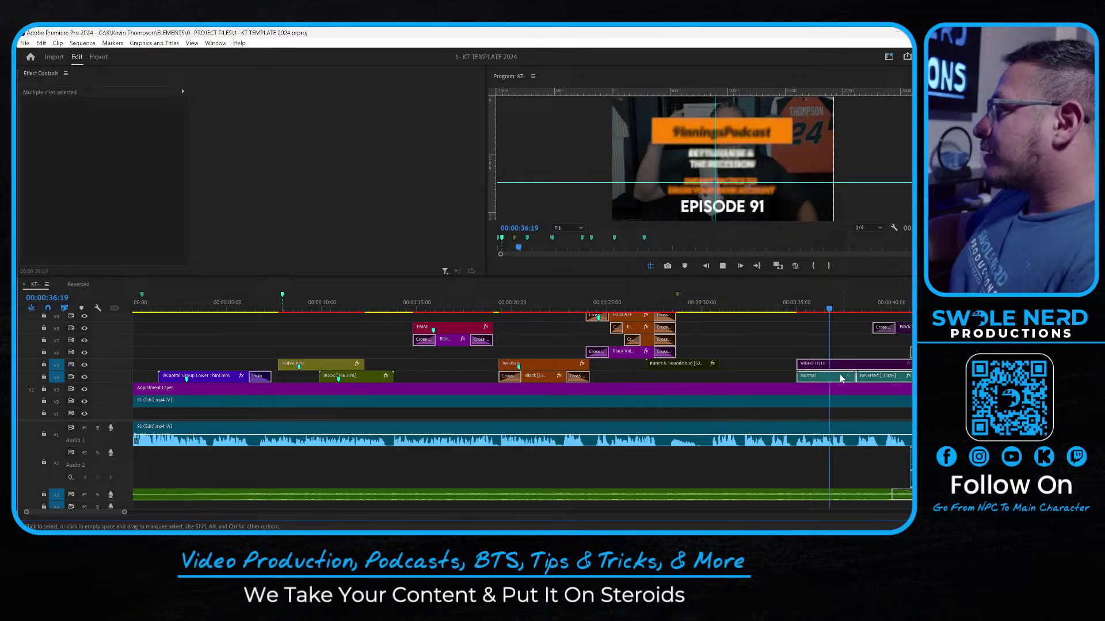
Open the nested Reversed sequence and shorten the SINGLE LINE title's Text 2 to "Bettleguese", copying the removed wording for reuse
double_click(834, 375)
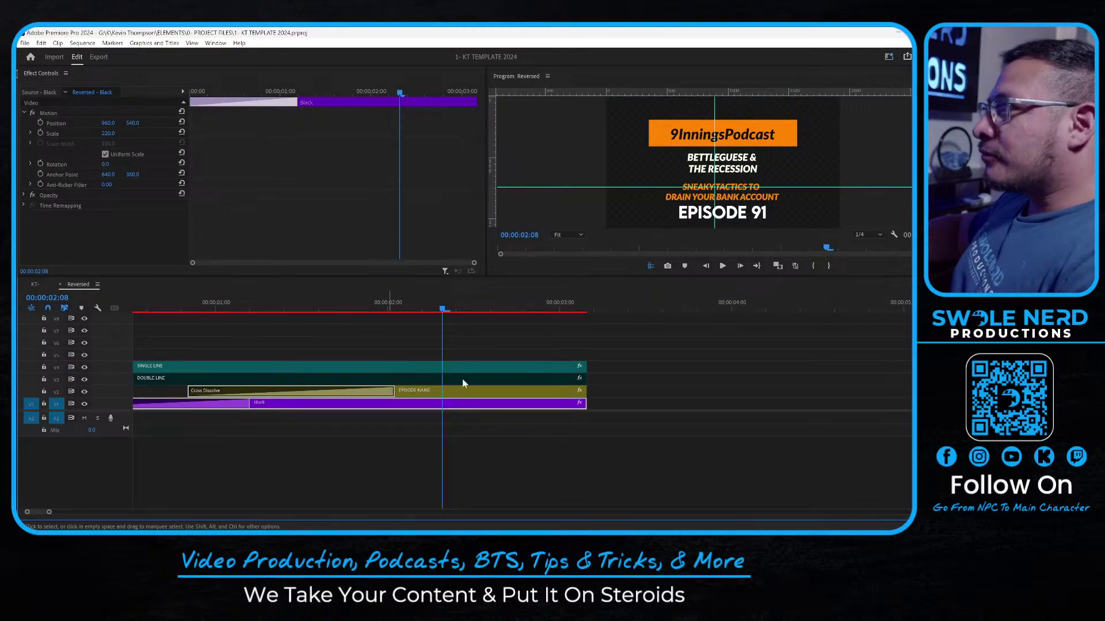
left_click(486, 352)
left_click(483, 366)
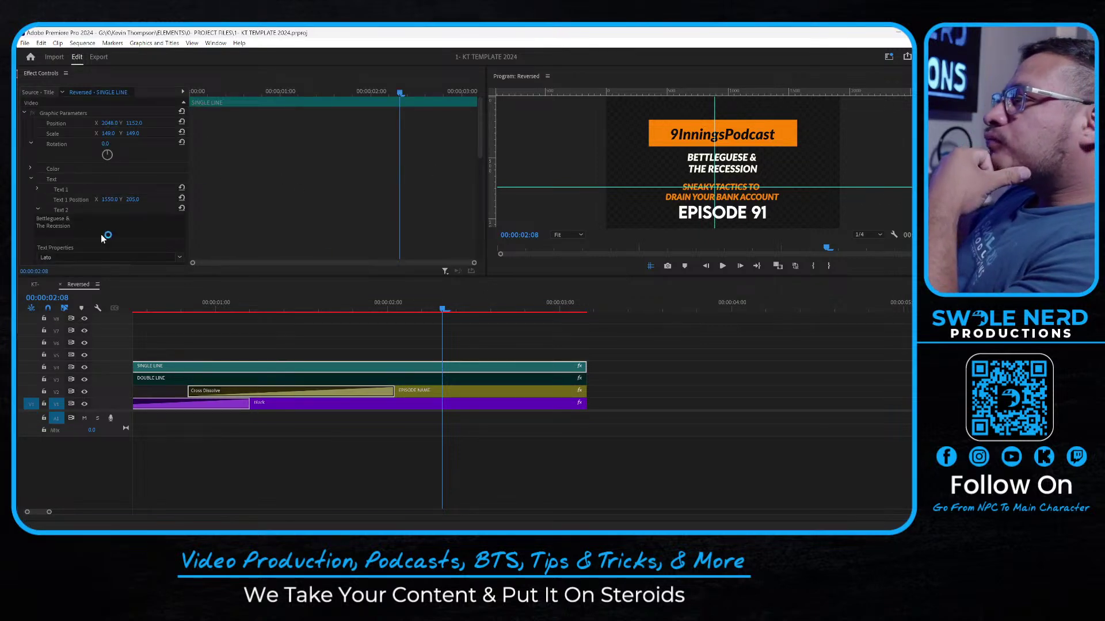
left_click(101, 226)
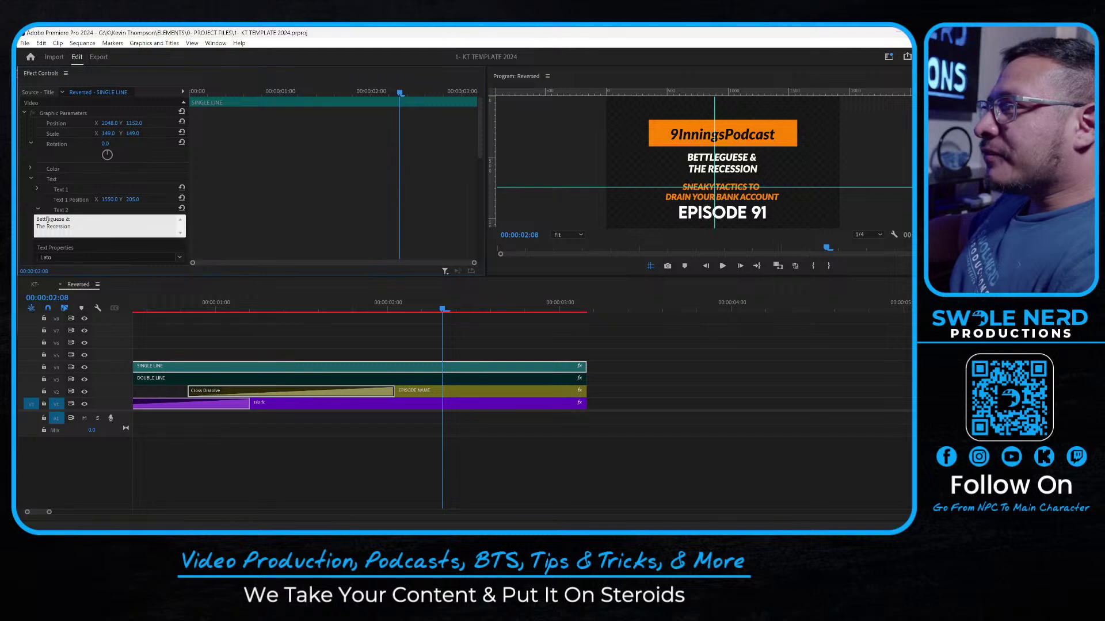
left_click_drag(63, 220, 76, 224)
key("ctrl+c")
key("BackSpace")
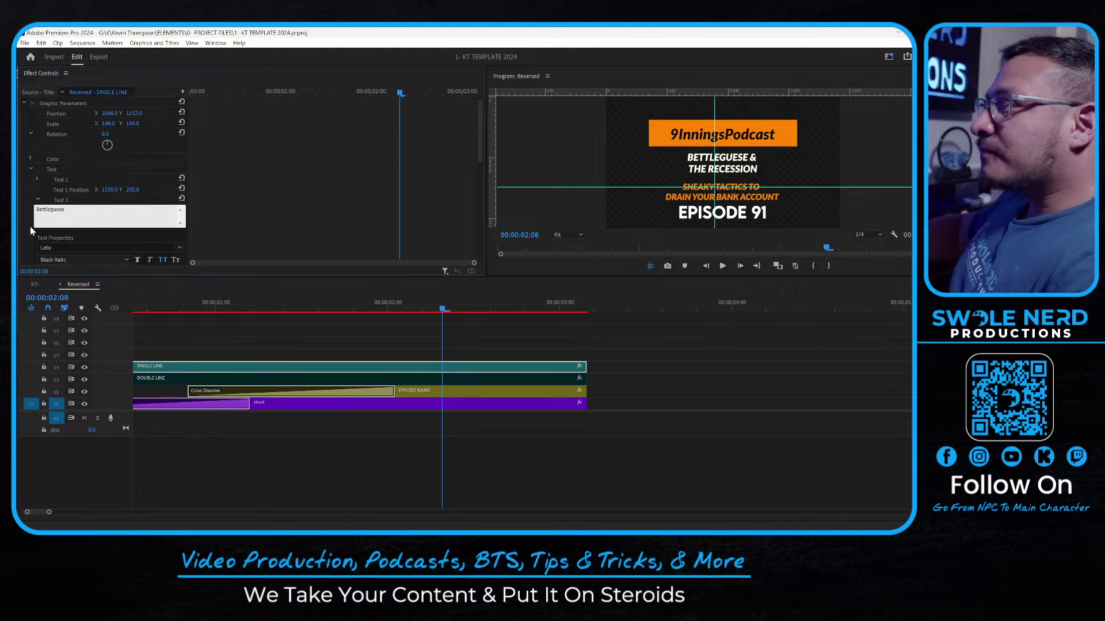
Replace the SINGLE LINE title's Text 3 with the copied wording, put on one line as "& The Recession"
scroll(30, 226, "down", 5)
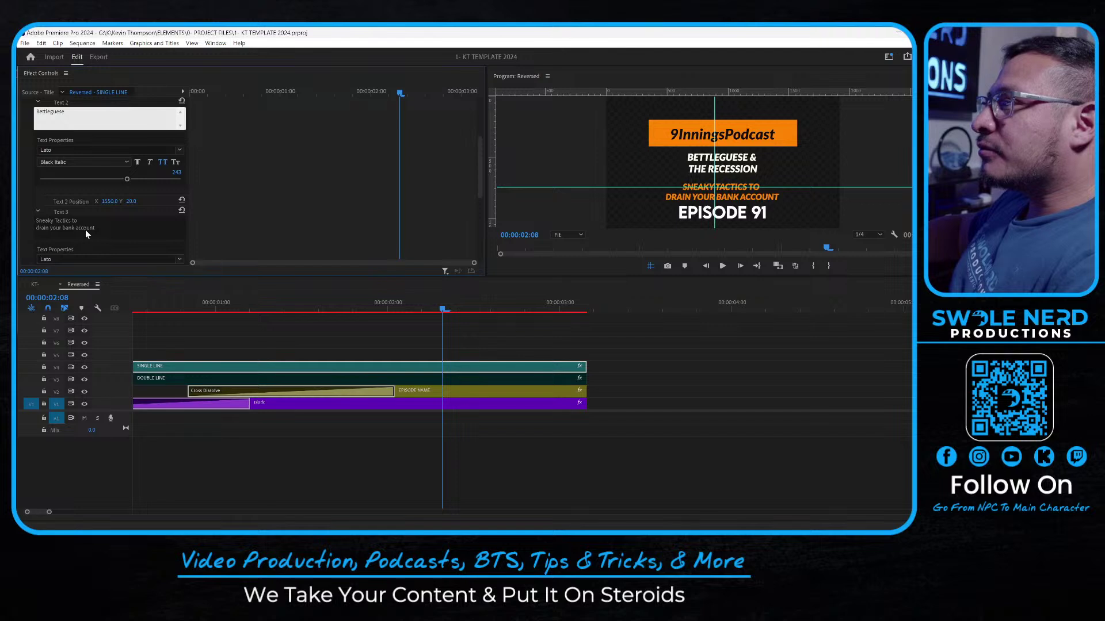
left_click(84, 223)
key("ctrl+a")
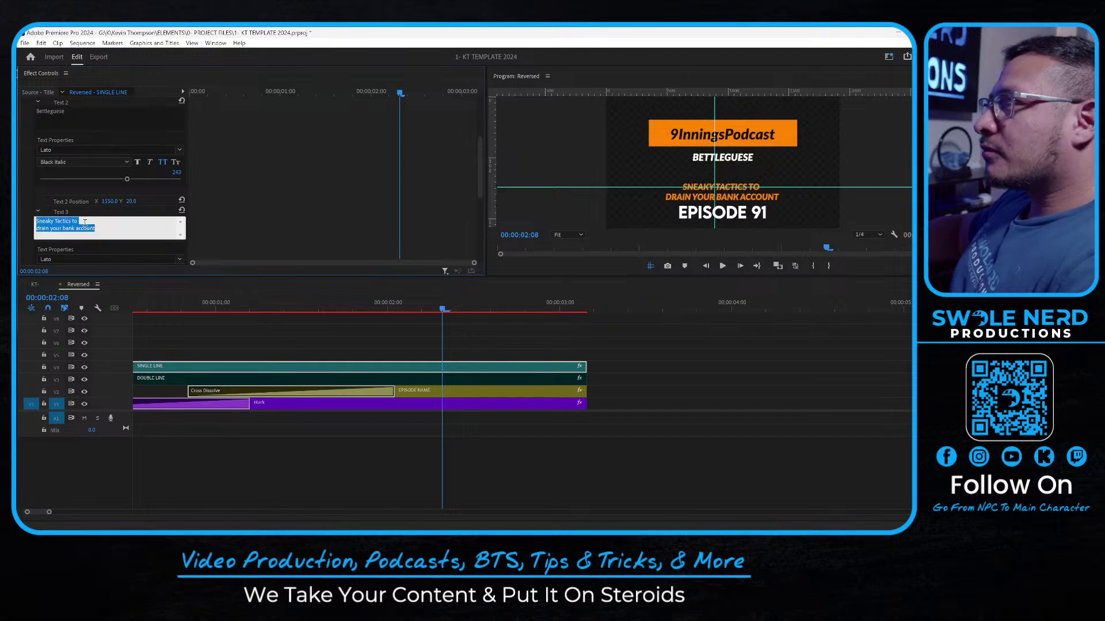
key("ctrl+v")
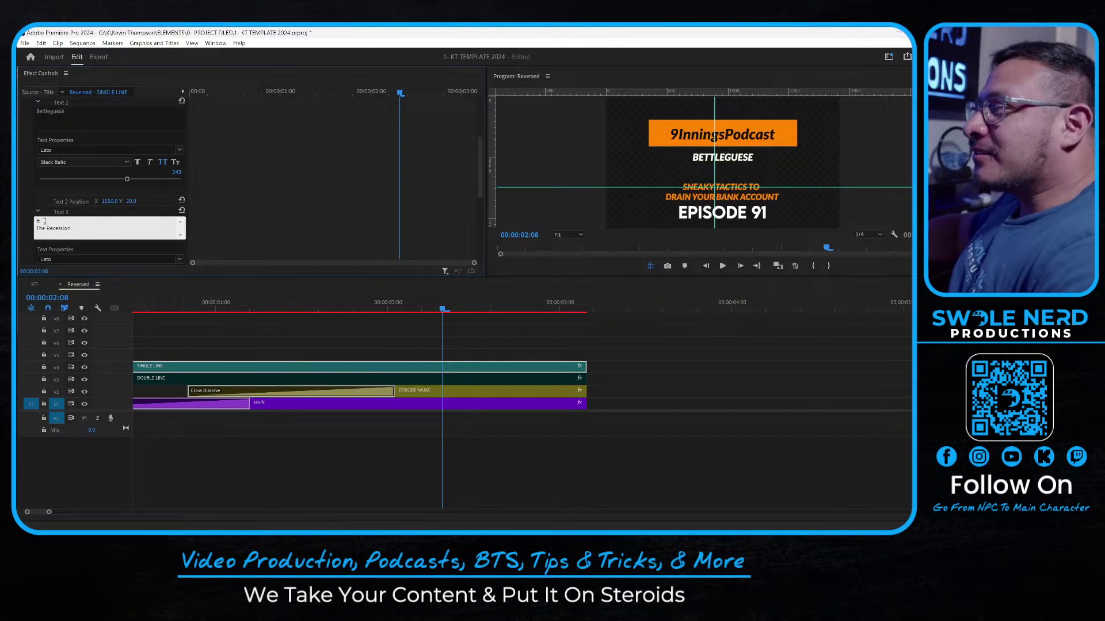
key("Home")
key("BackSpace")
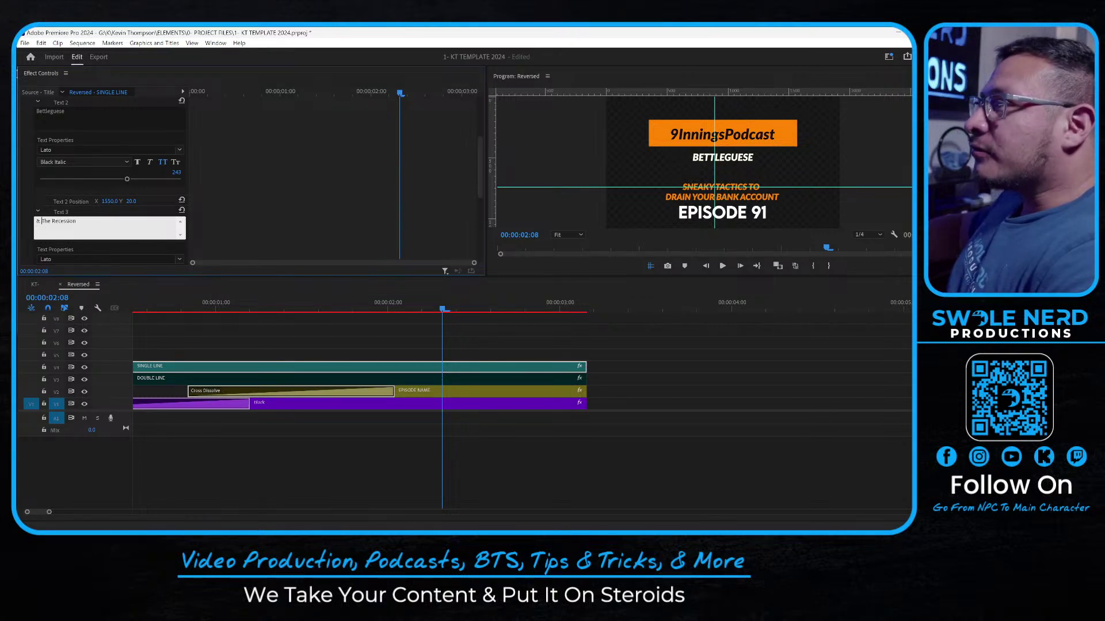
left_click(48, 182)
Enlarge the "Bettleguese" line to size 350 and lower it below the orange banner to a vertical position of 202
scroll(146, 200, "up", 3)
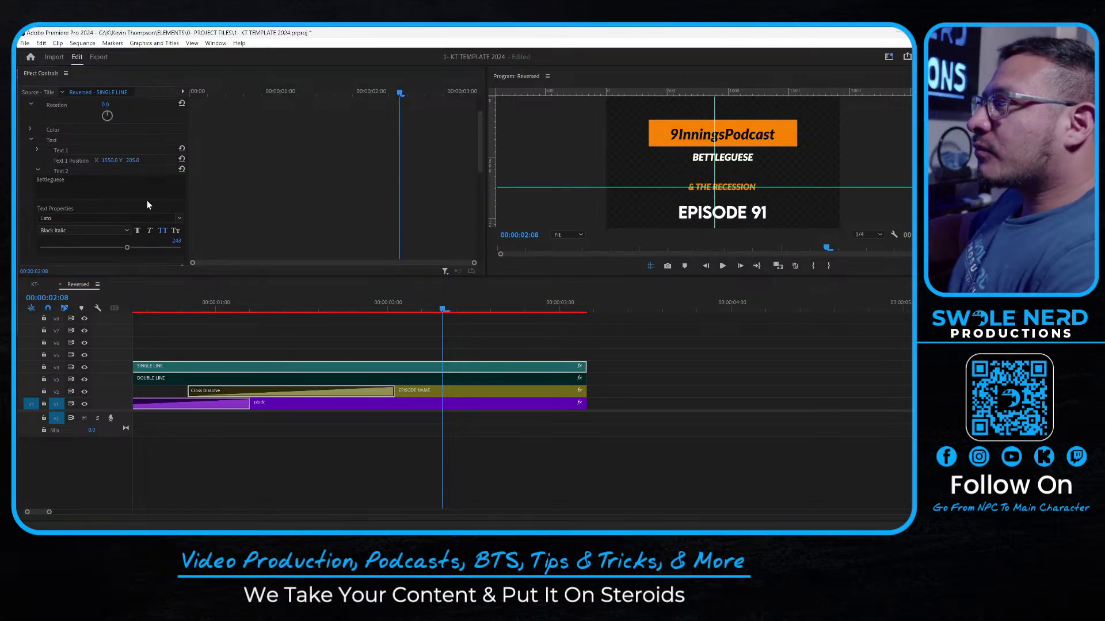
left_click_drag(126, 247, 166, 248)
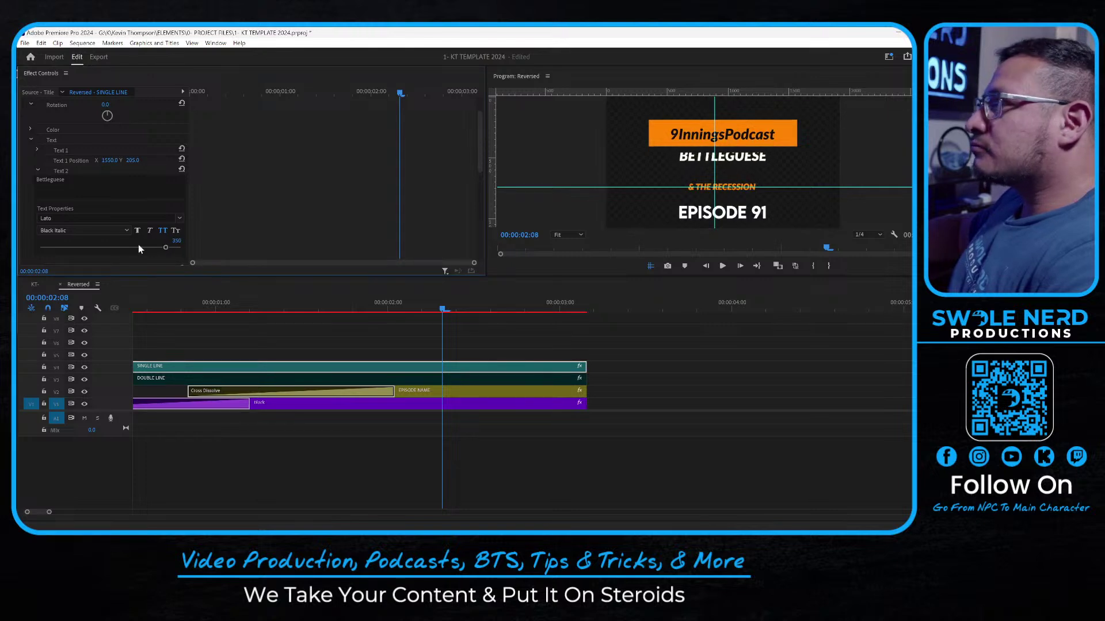
scroll(92, 230, "down", 1)
left_click_drag(133, 242, 153, 242)
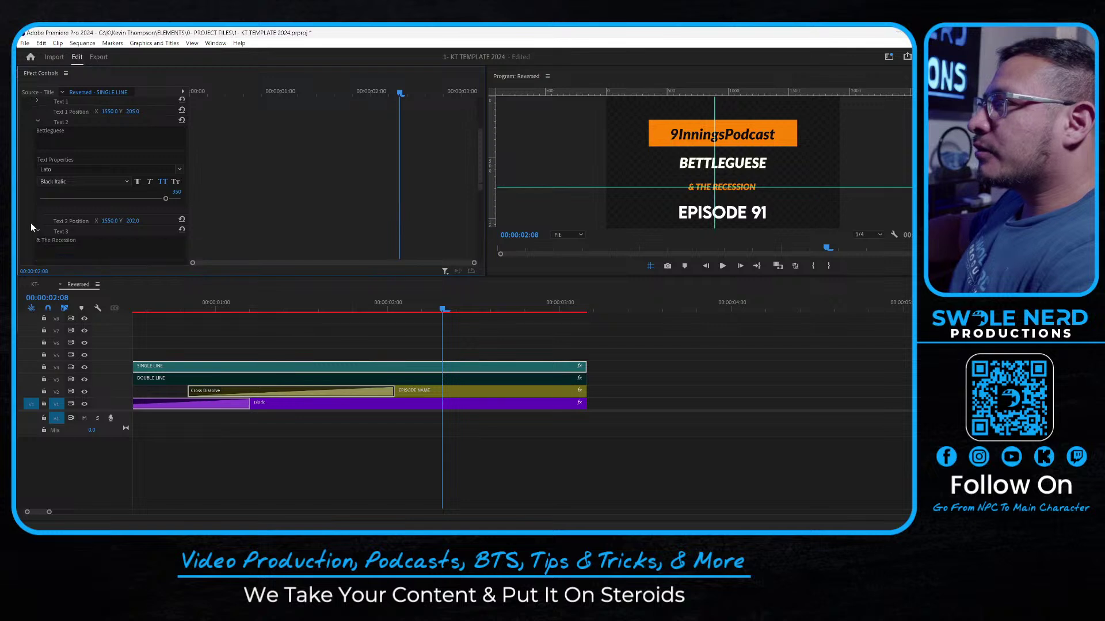
Enlarge the orange "& The Recession" line to size 316 and lower it slightly between the title and the episode number
scroll(30, 223, "down", 5)
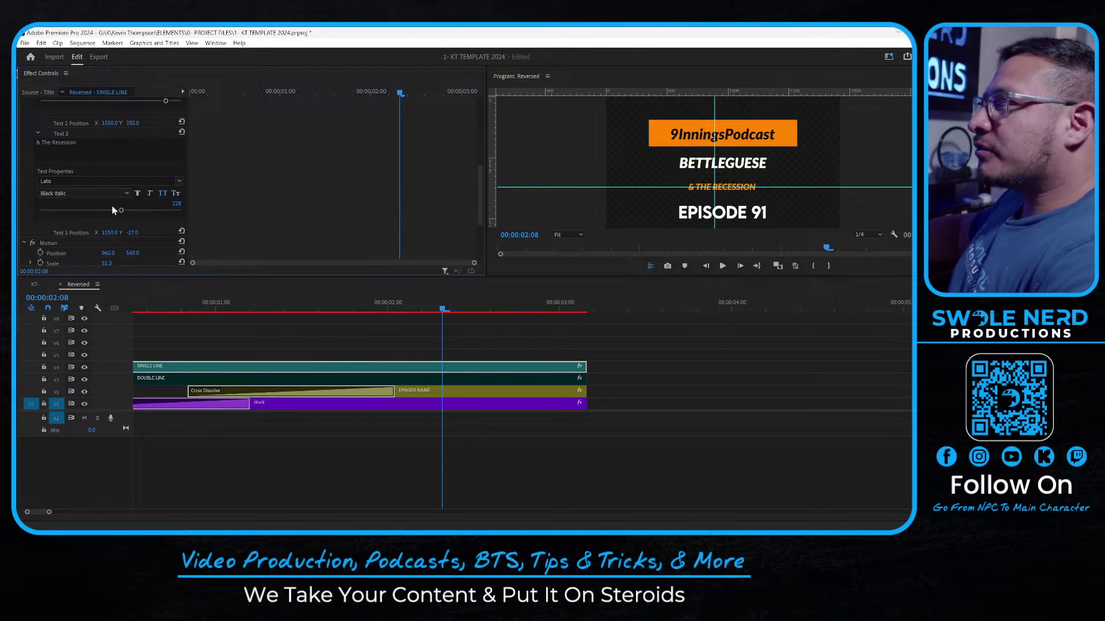
mouse_move(120, 211)
left_mouse_down()
mouse_move(165, 211)
mouse_move(136, 223)
left_mouse_up()
scroll(132, 229, "down", 1)
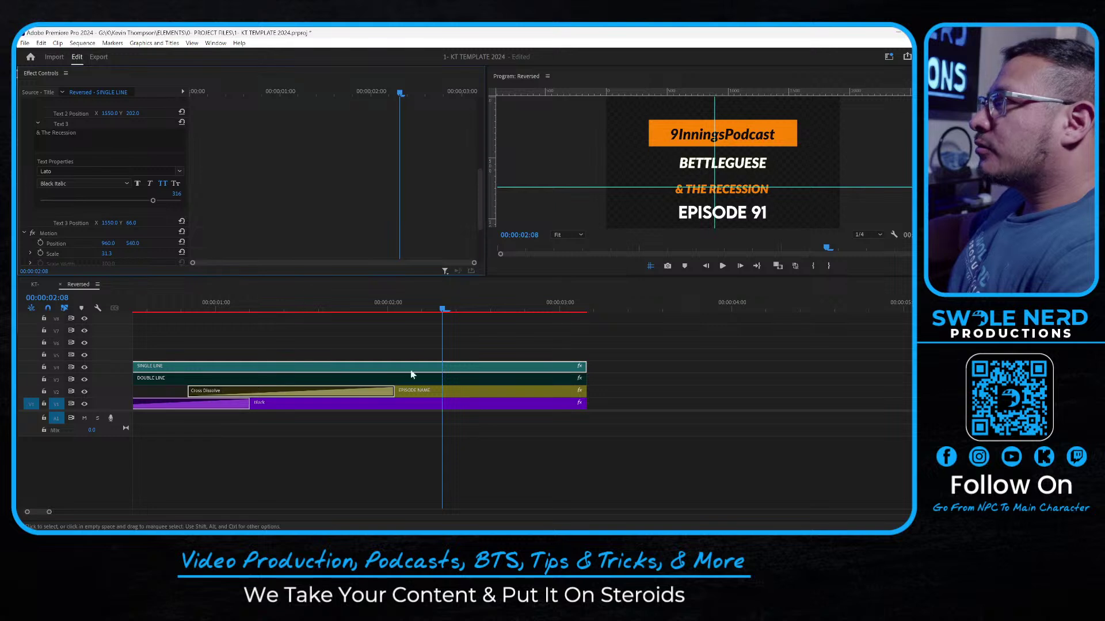
left_click(433, 351)
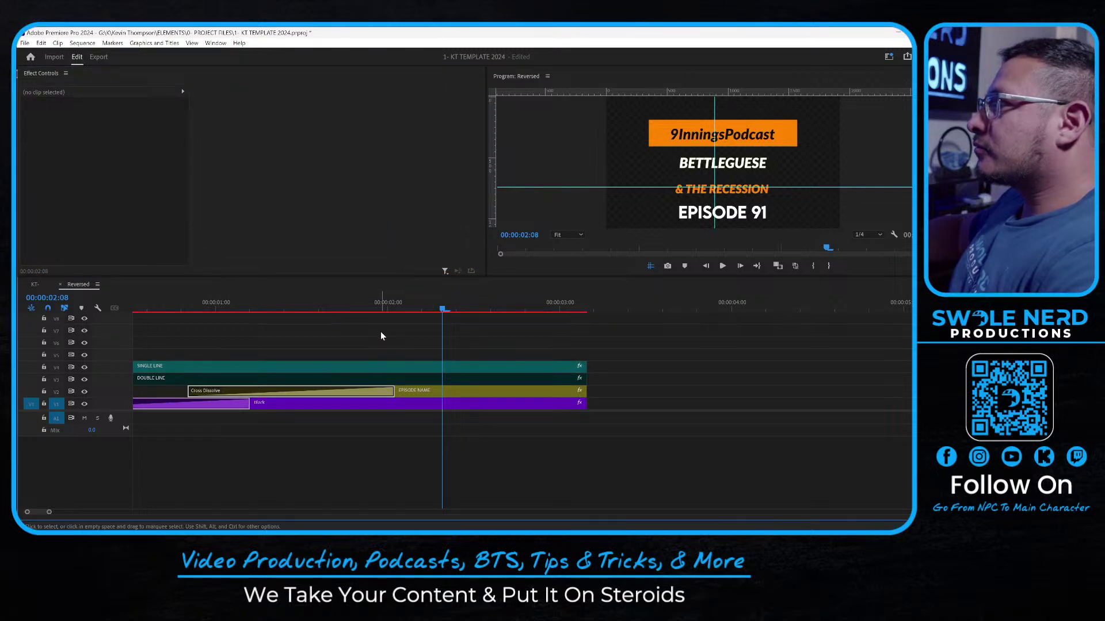
Change the title card's Text 3 to "And The Recession" and save the project from the main KT- sequence
left_click(392, 367)
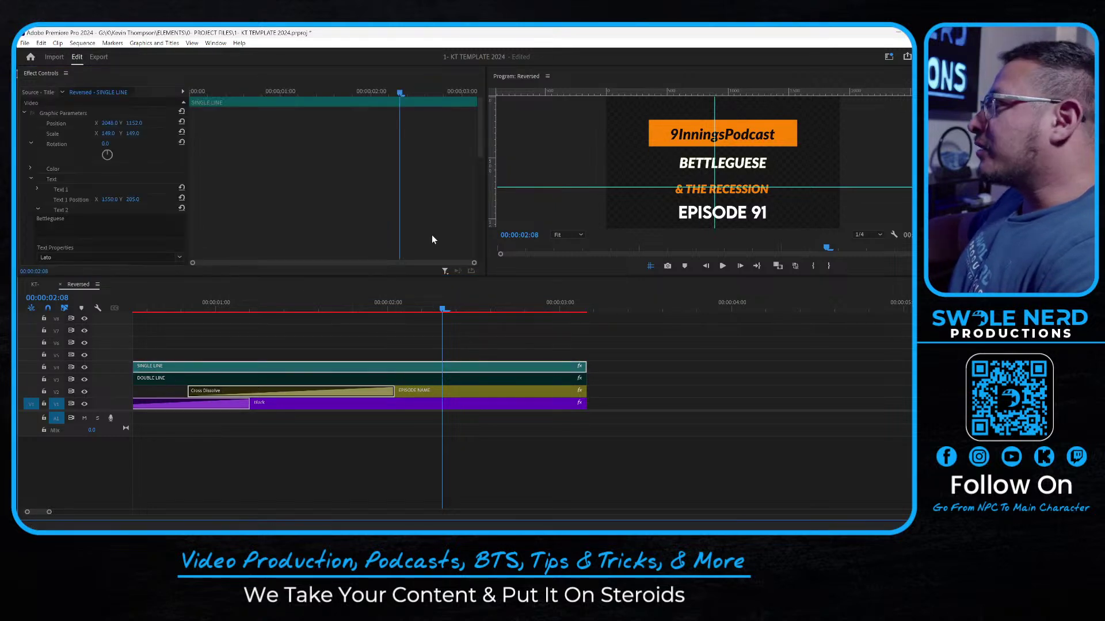
scroll(39, 216, "down", 5)
scroll(30, 215, "down", 3)
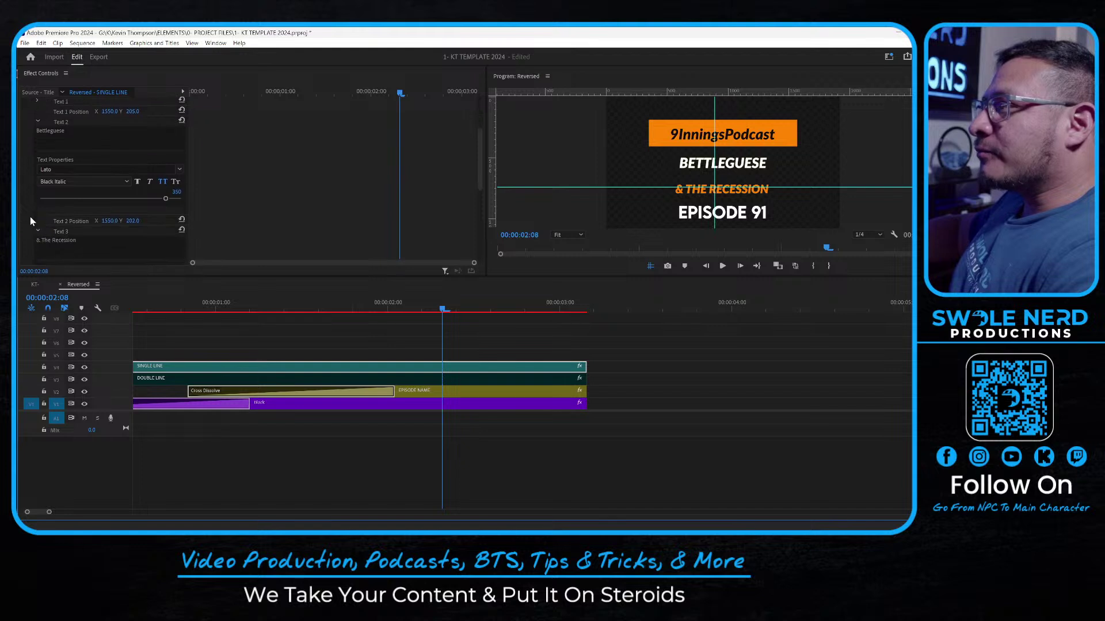
double_click(37, 212)
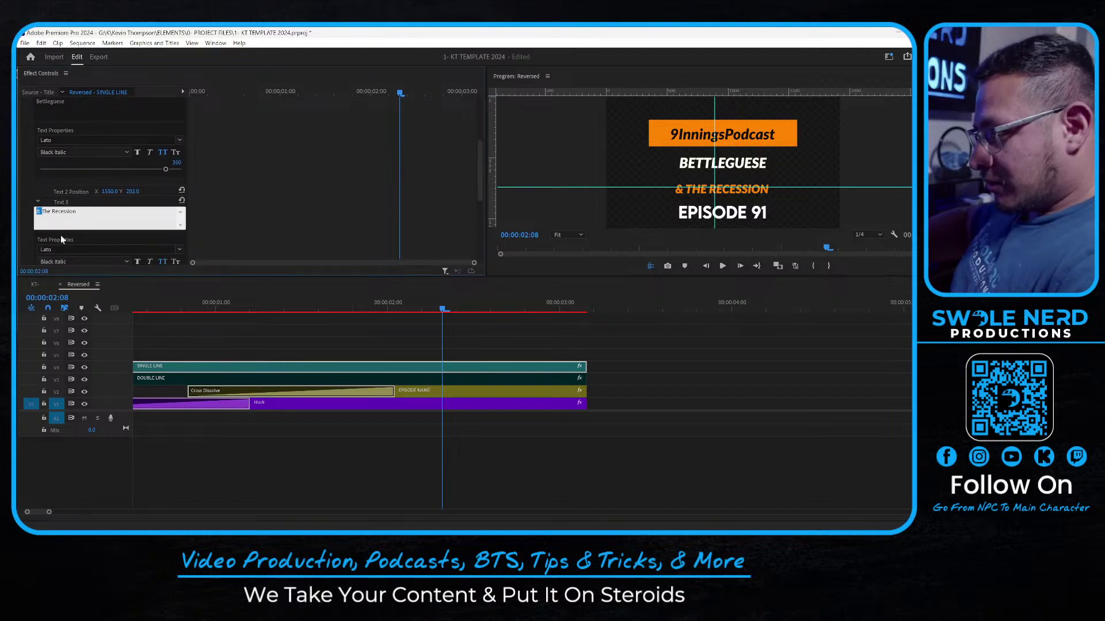
type("And")
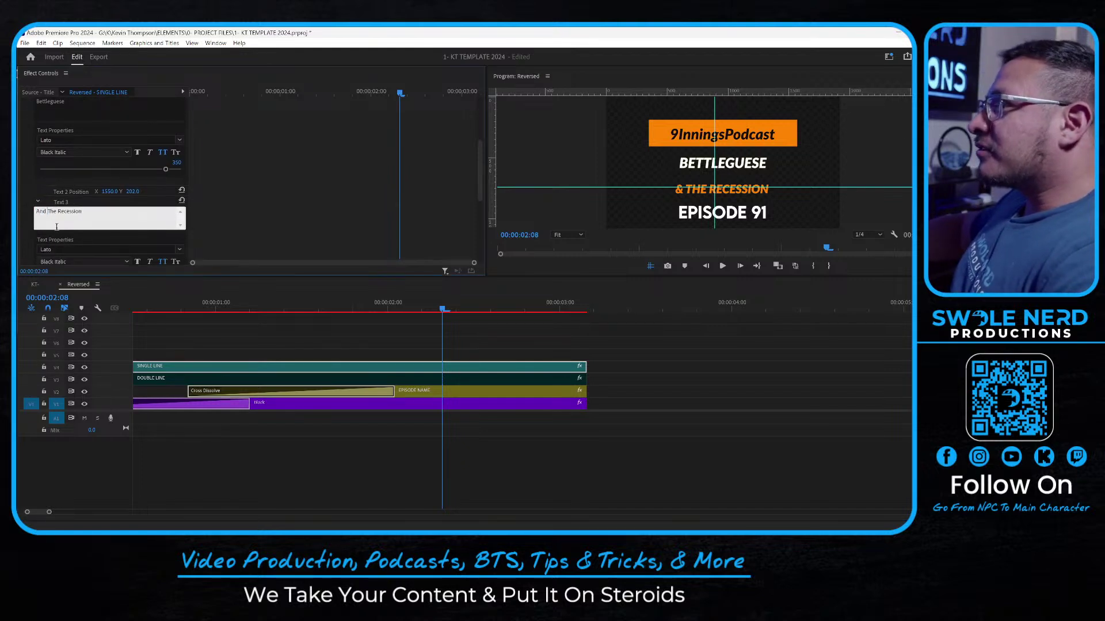
left_click(31, 174)
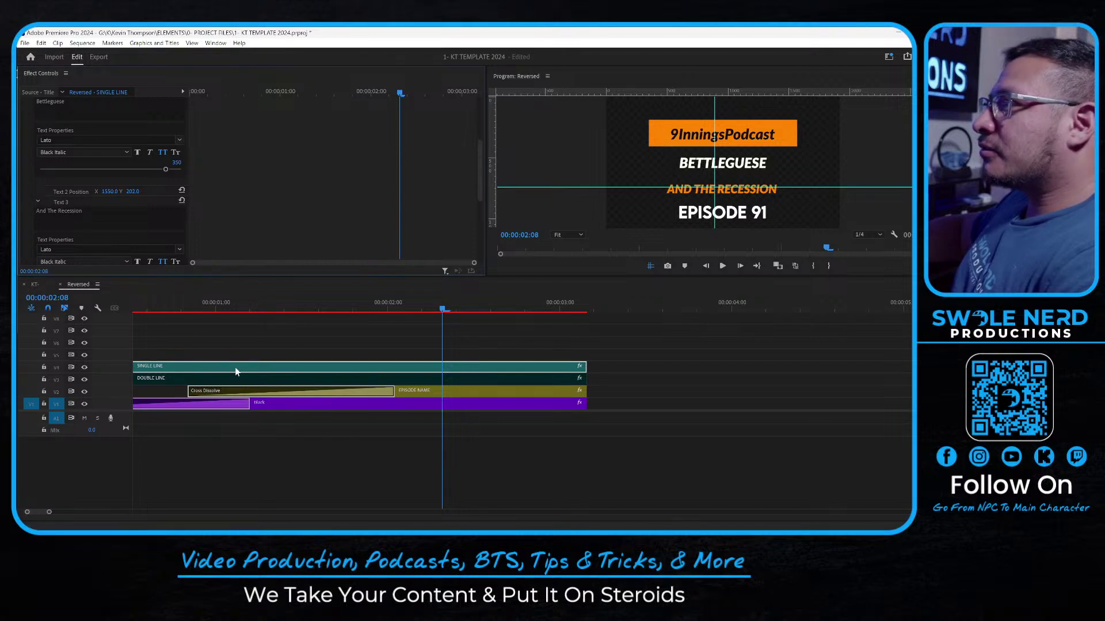
left_click(732, 346)
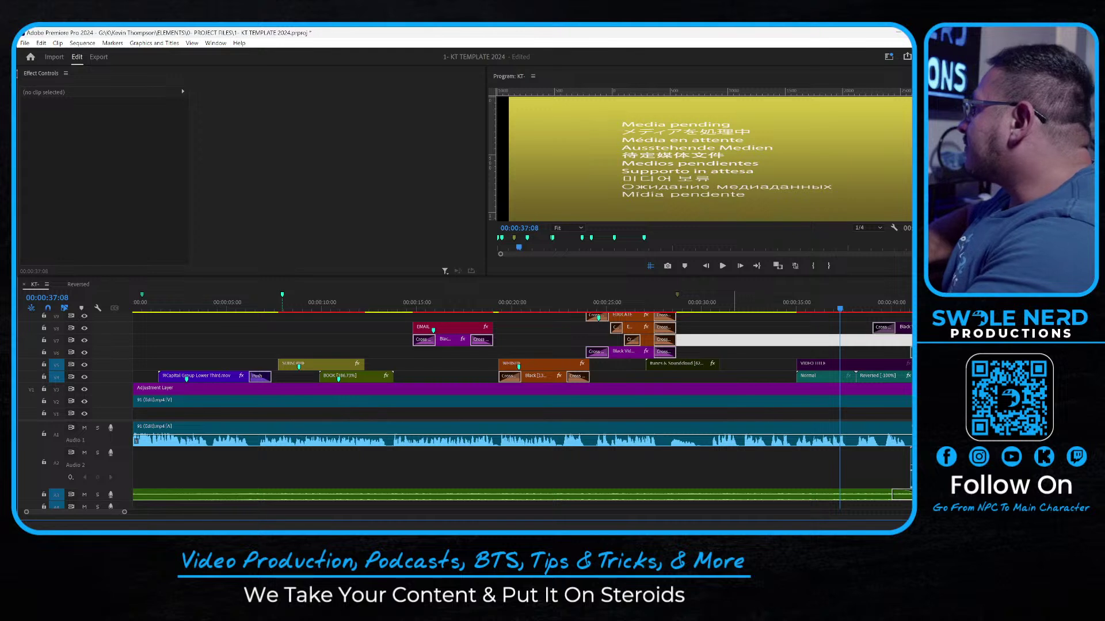
key("ctrl+s")
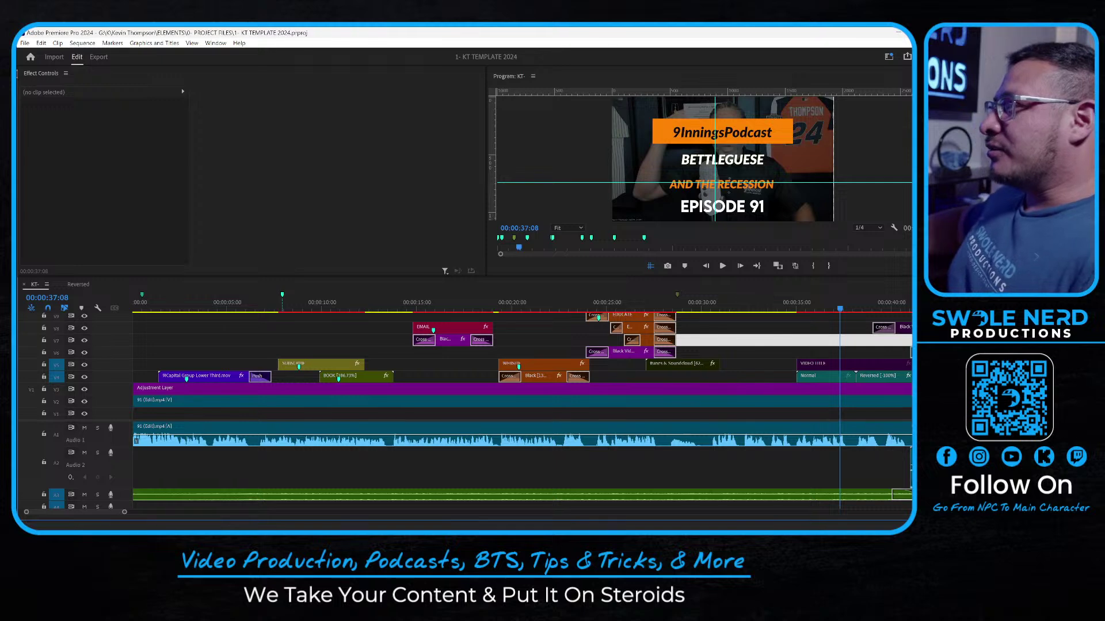
Name the KT- sequence's H.264 export "KT- 91" and send it to Media Encoder
left_click(435, 364)
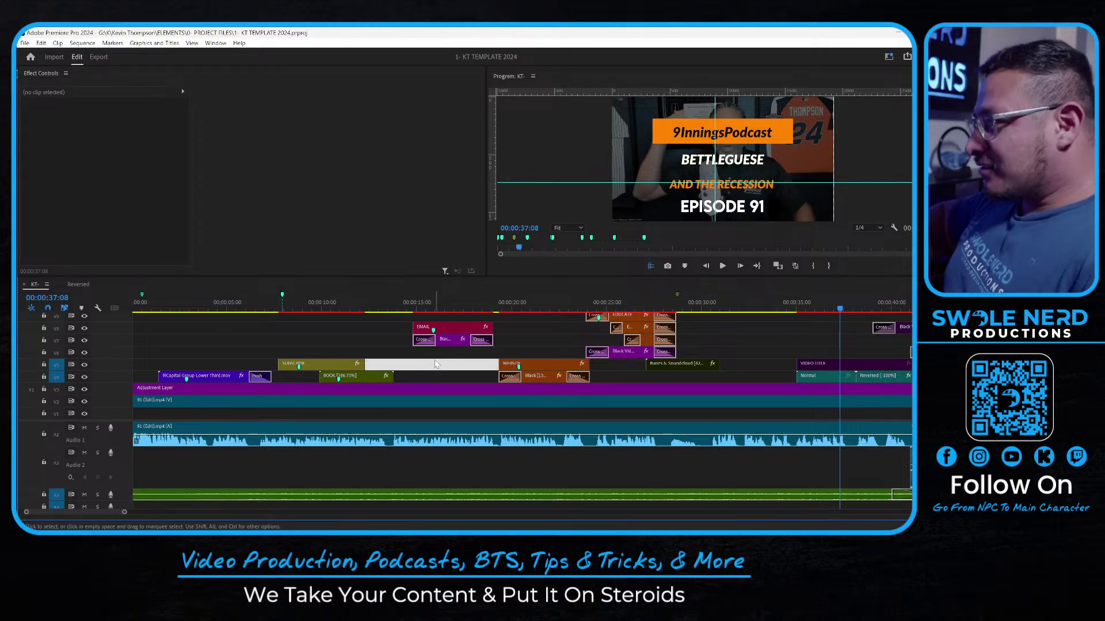
key("ctrl+m")
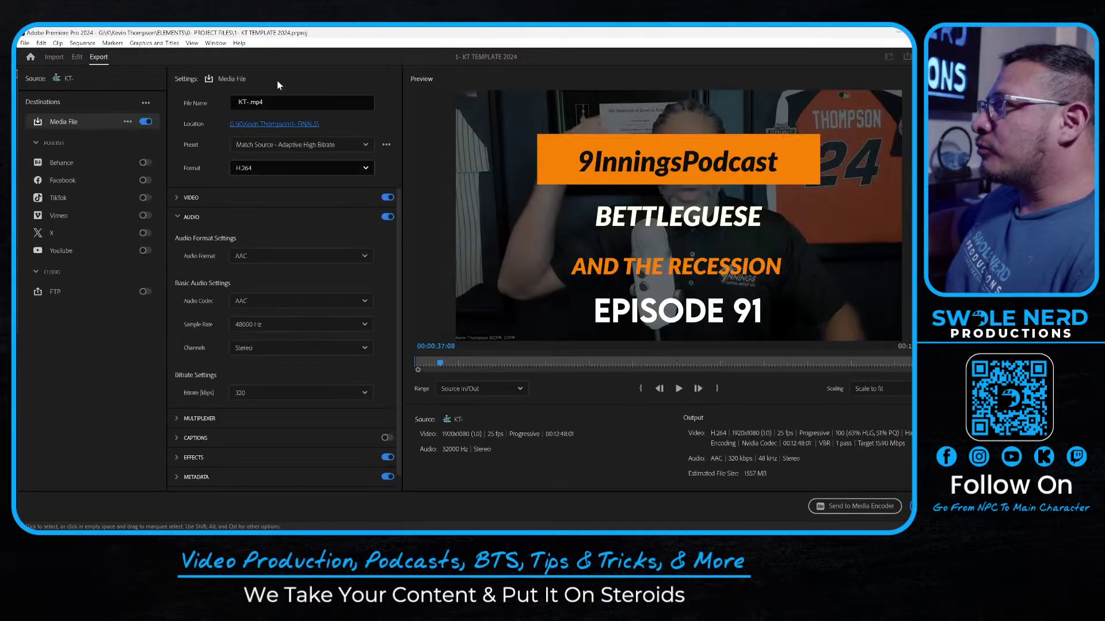
left_click(284, 104)
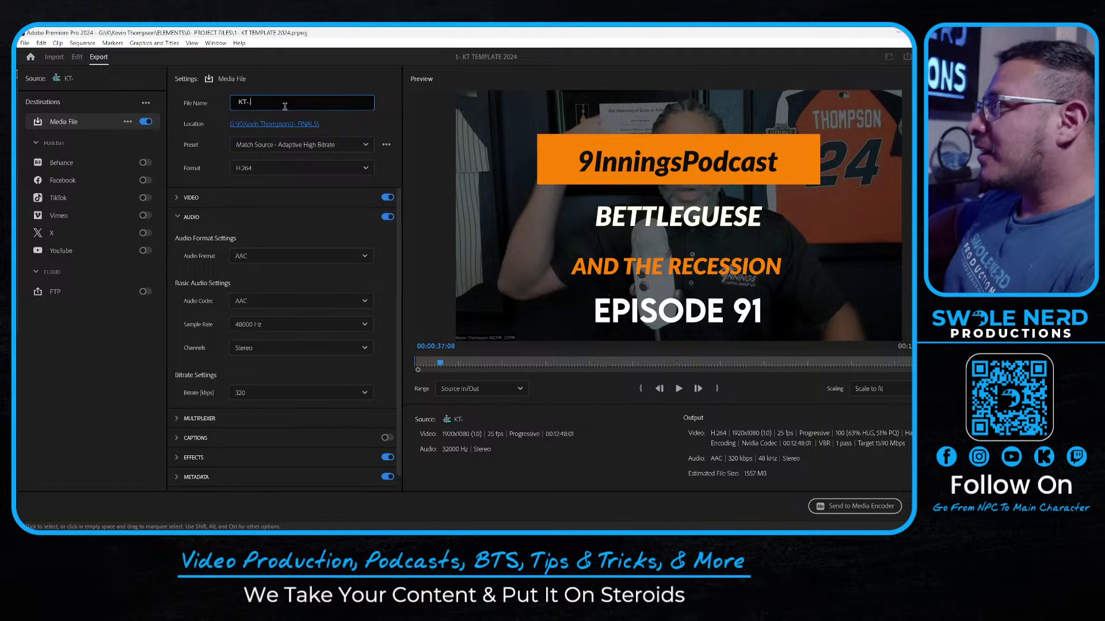
type("91")
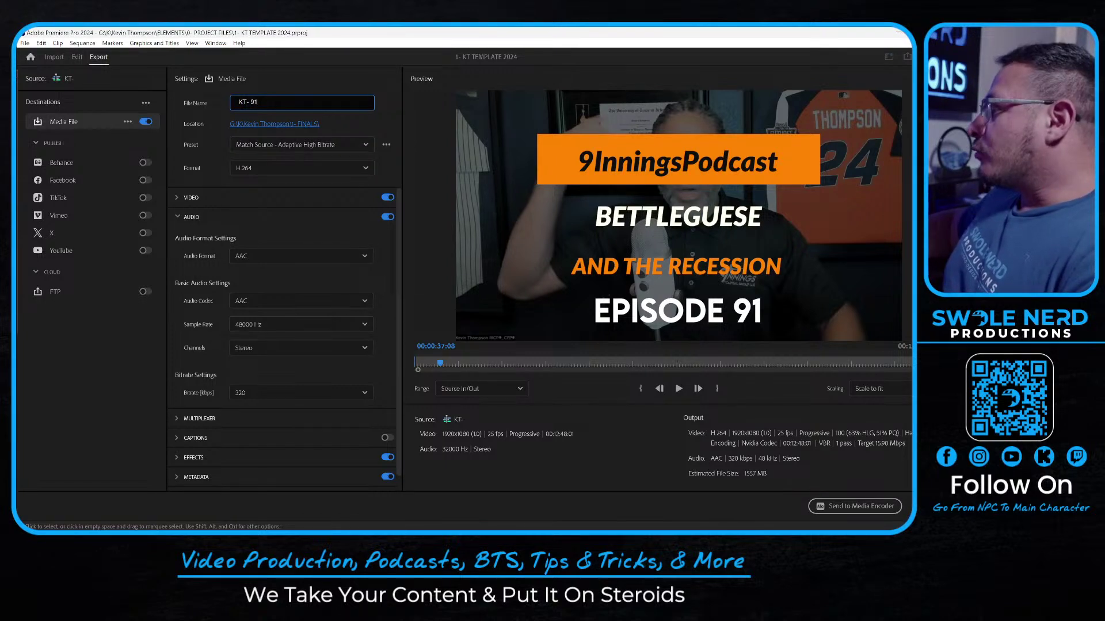
left_click(854, 506)
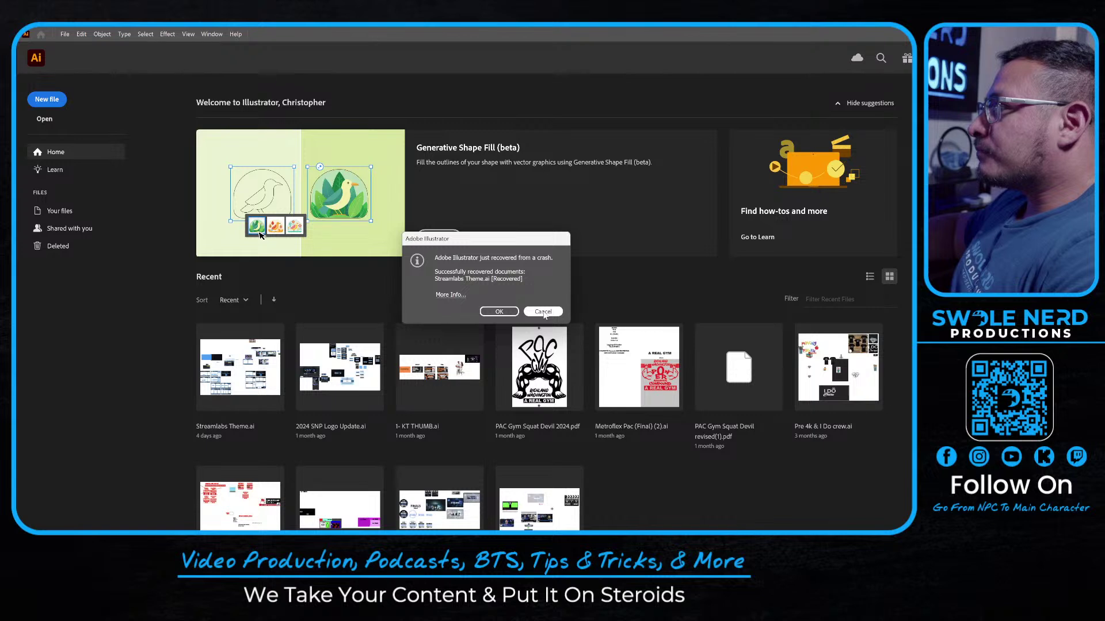
Switch to Illustrator and accept the recovered Streamlabs Theme document
key("Return")
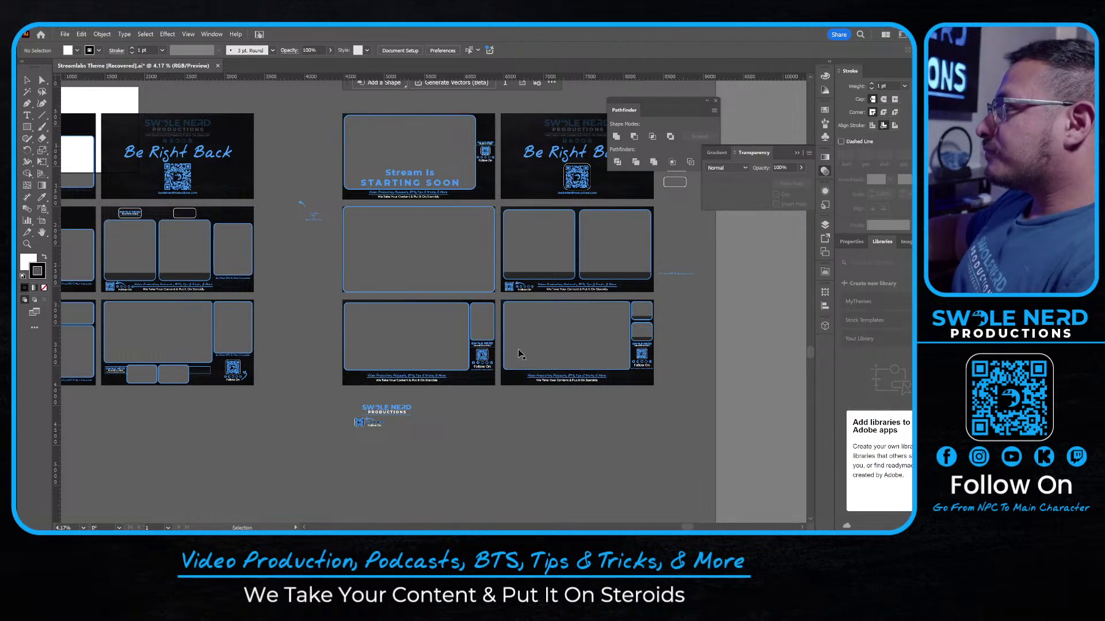
key("a")
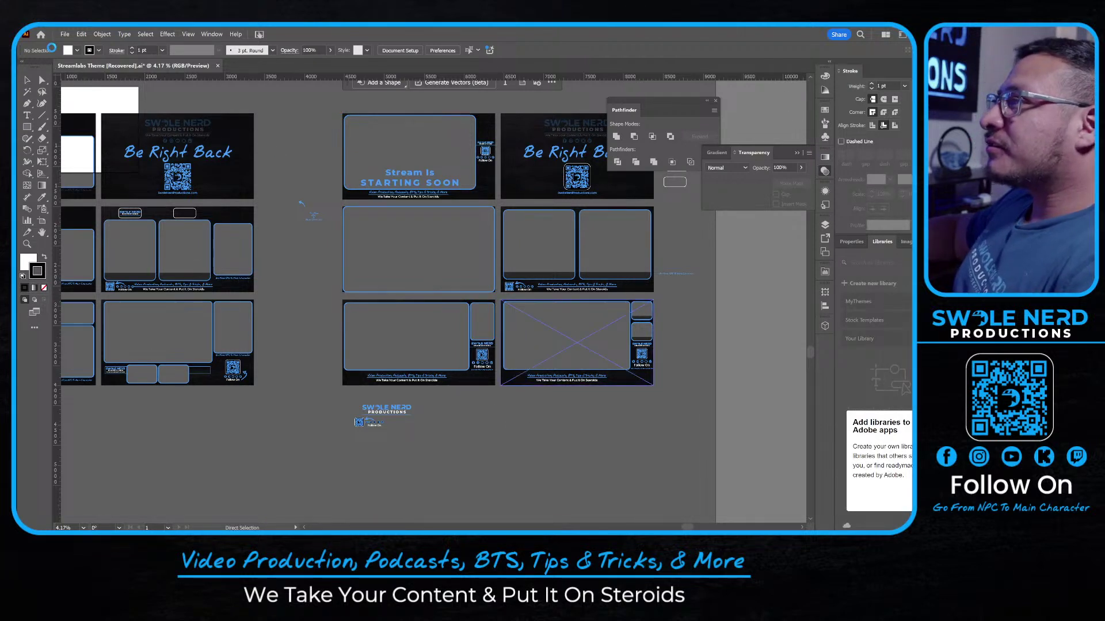
Save the recovered document as "Streamlabs Theme" in the STREAMLABS folder, replacing the existing file and keeping the Illustrator 2020 save options
key("ctrl+s")
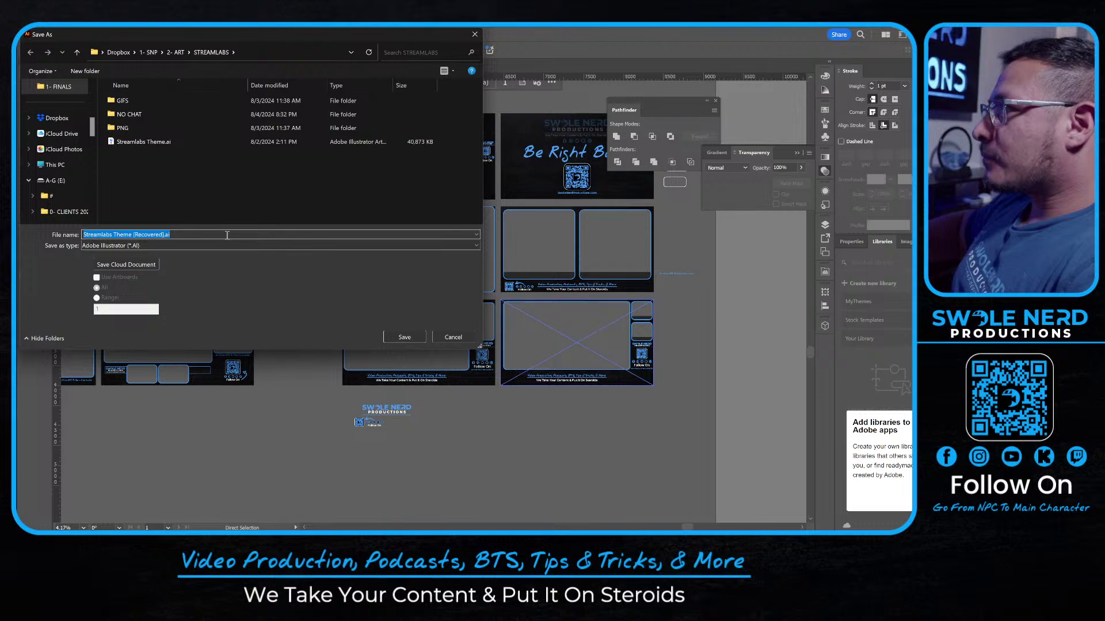
left_click(171, 236)
key("BackSpace")
key("BackSpace")
key("BackSpace")
key("BackSpace")
key("BackSpace")
key("BackSpace")
key("BackSpace")
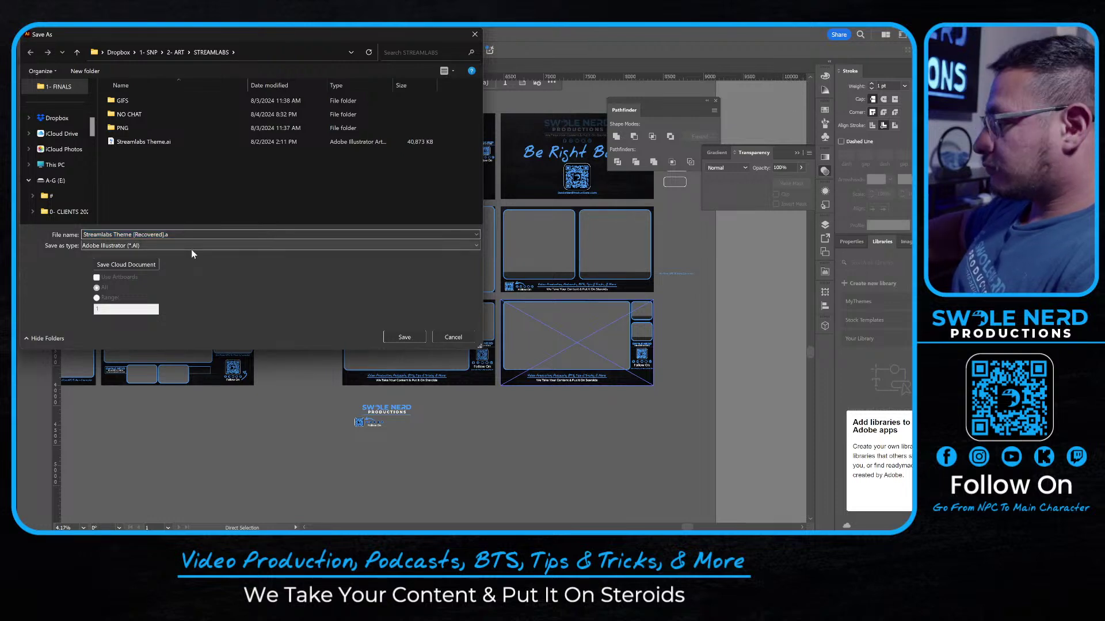
key("BackSpace")
key("BackSpace")
key("BackSpace")
key("BackSpace")
key("BackSpace")
key("BackSpace")
key("BackSpace")
key("BackSpace")
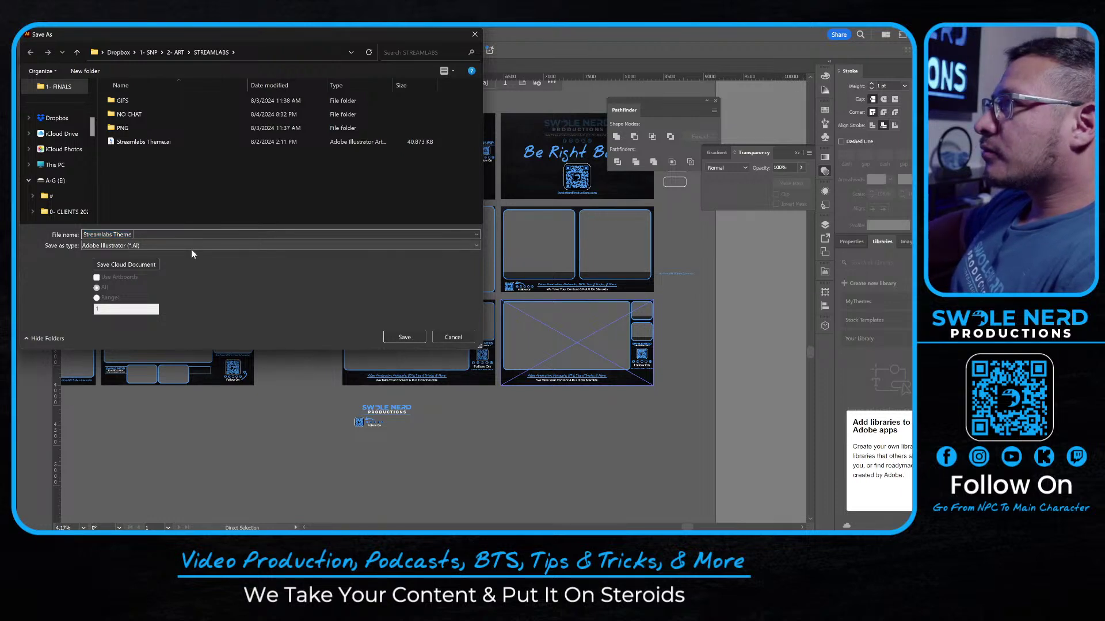
key("Return")
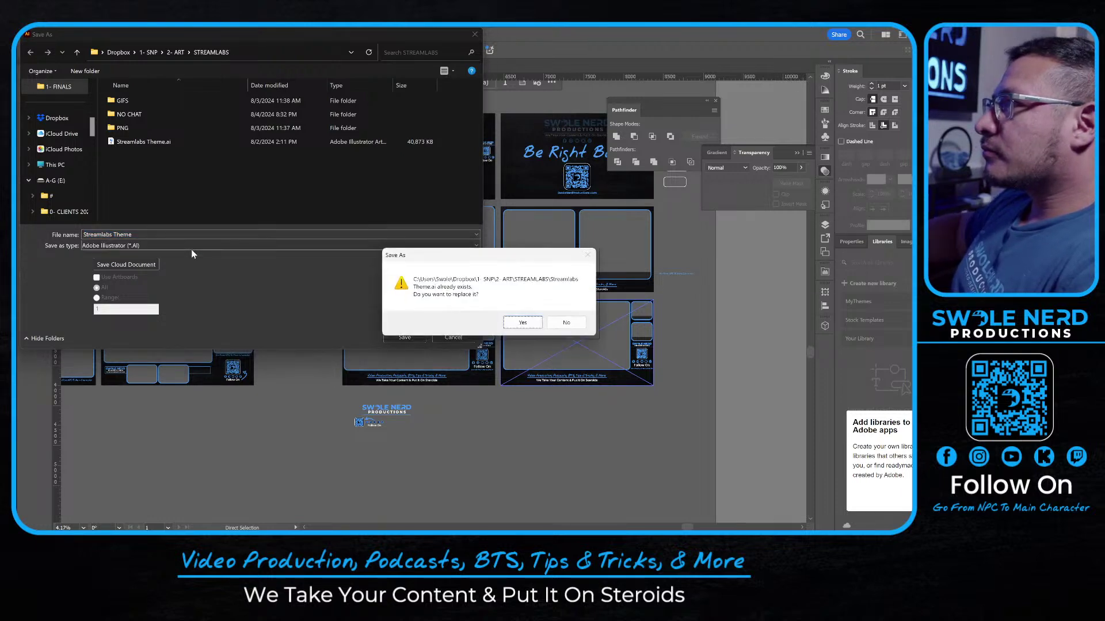
left_click(523, 322)
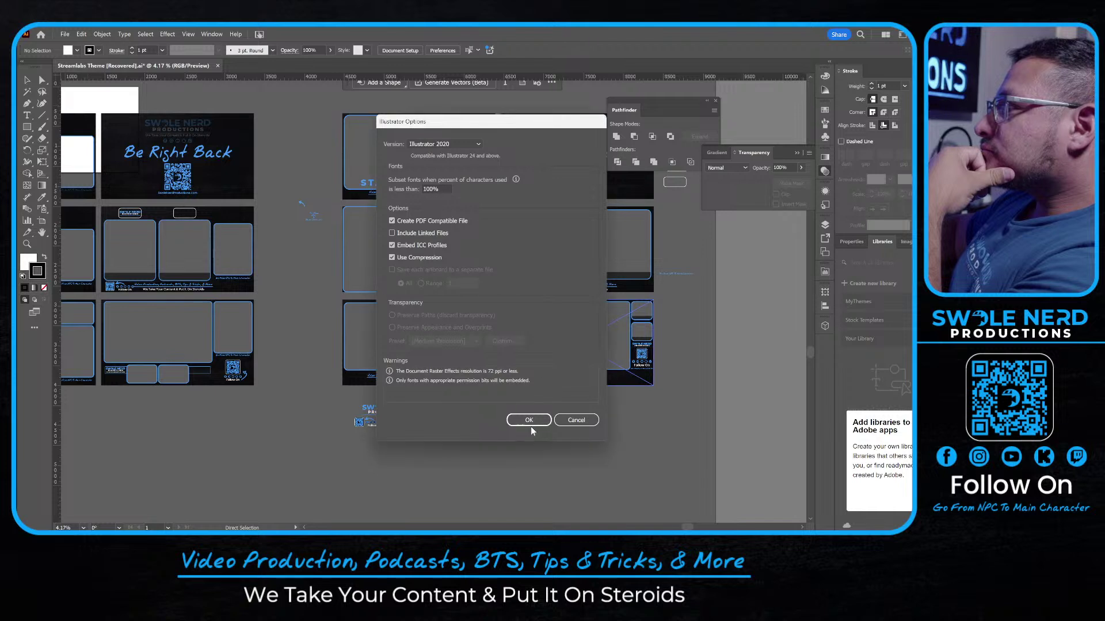
left_click(529, 420)
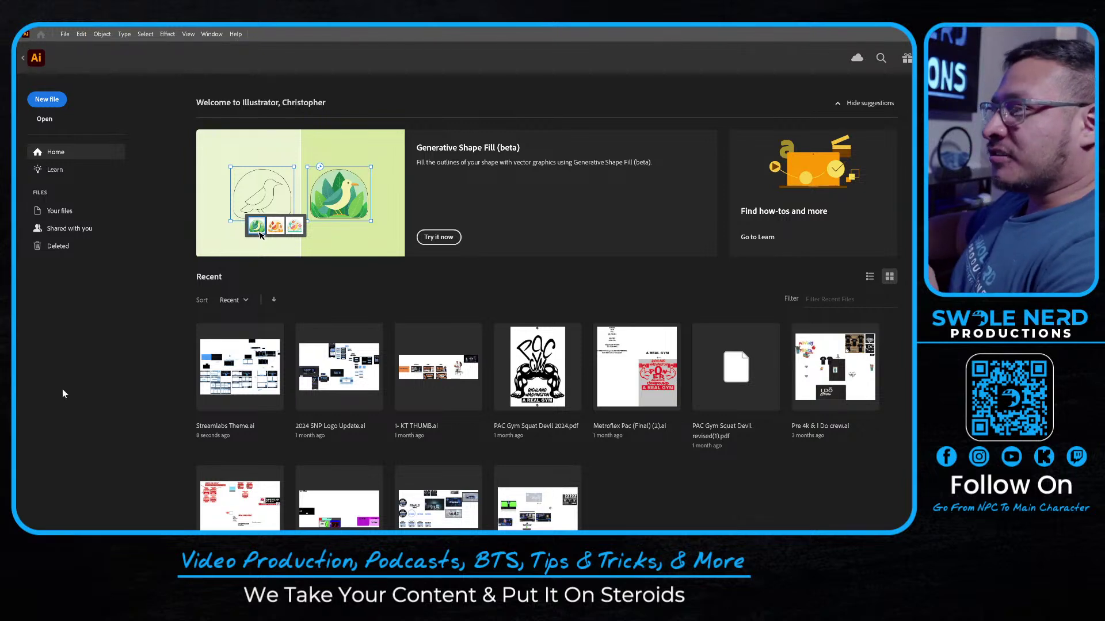
Open the recent thumbnail document 1- KT THUMB.ai
left_click(431, 373)
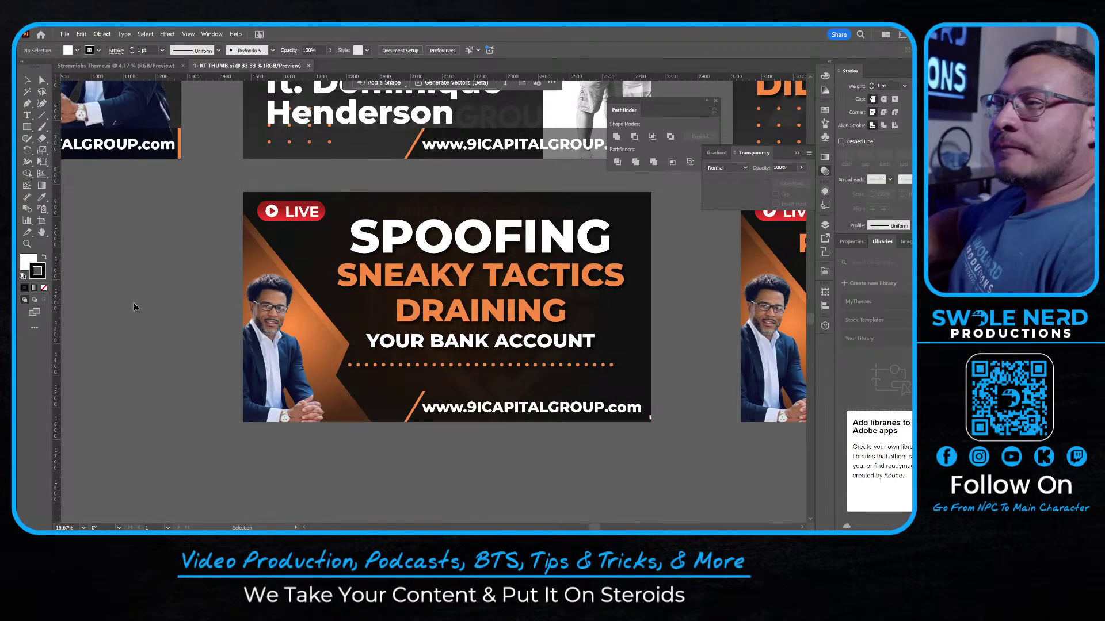
Close the floating Transparency panel group and move the Pathfinder panel to the empty area beneath the YOUTUBE TITLE GOES HERE thumbnail
key("ctrl+minus")
key("ctrl+minus")
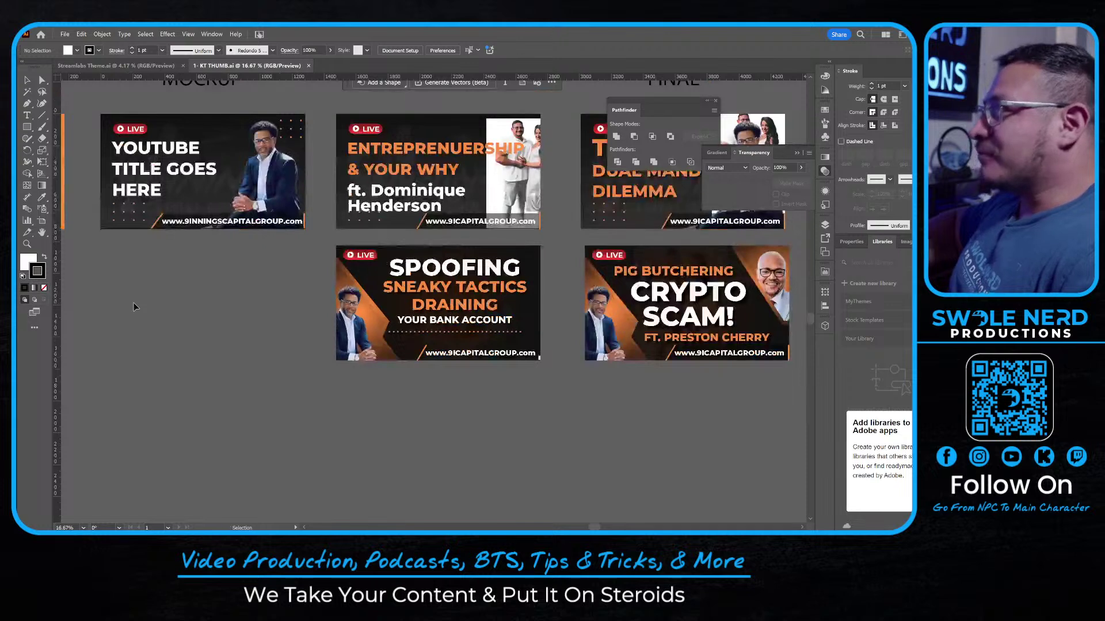
left_click(796, 153)
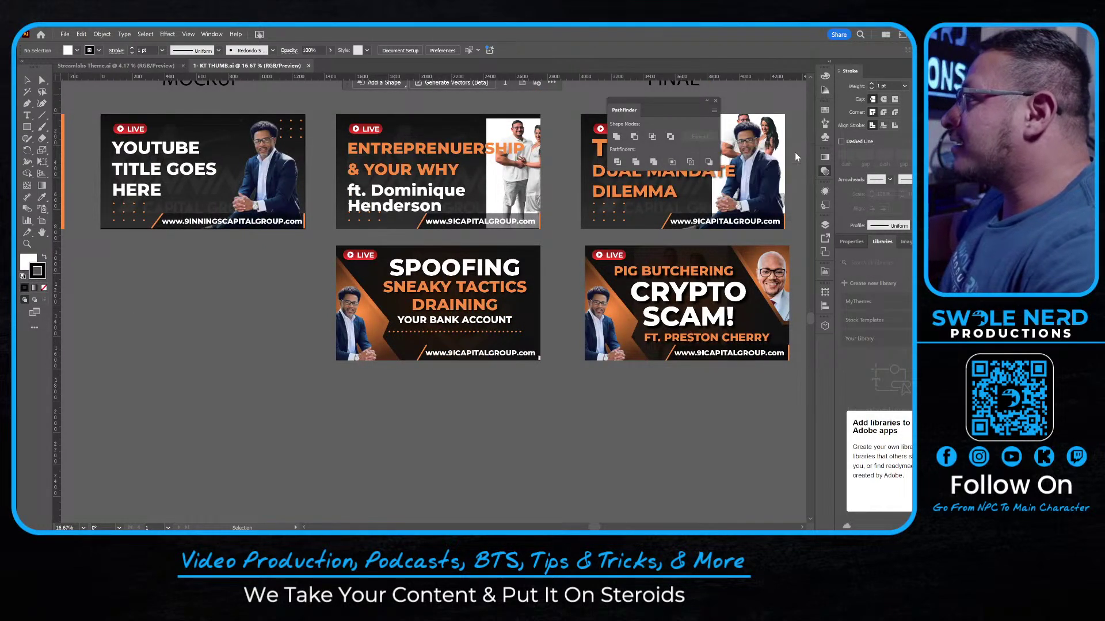
left_click_drag(682, 105, 244, 251)
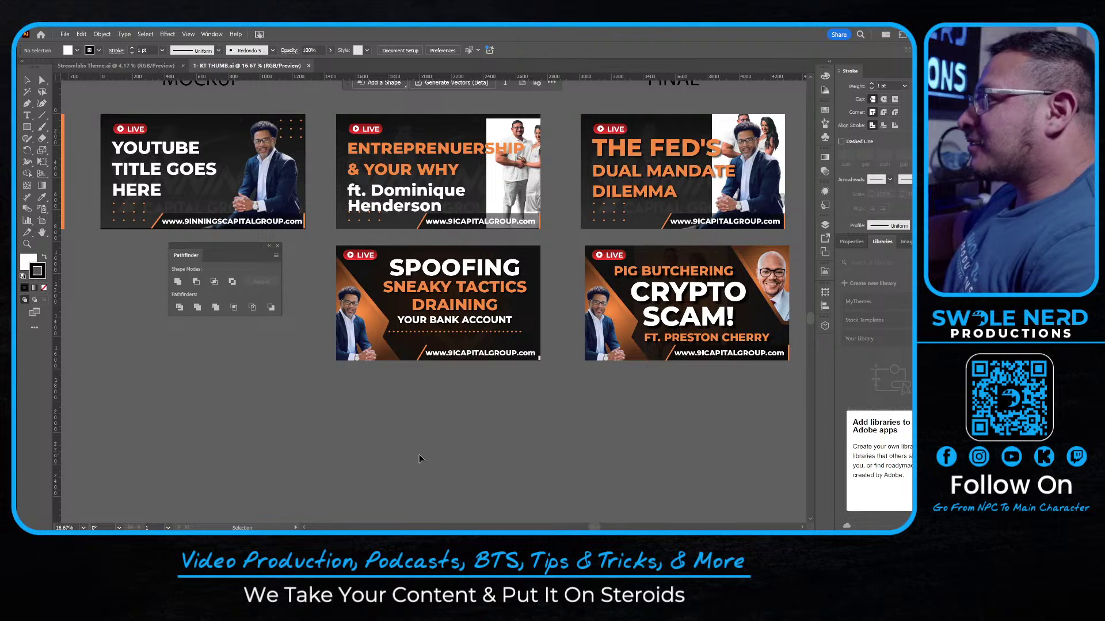
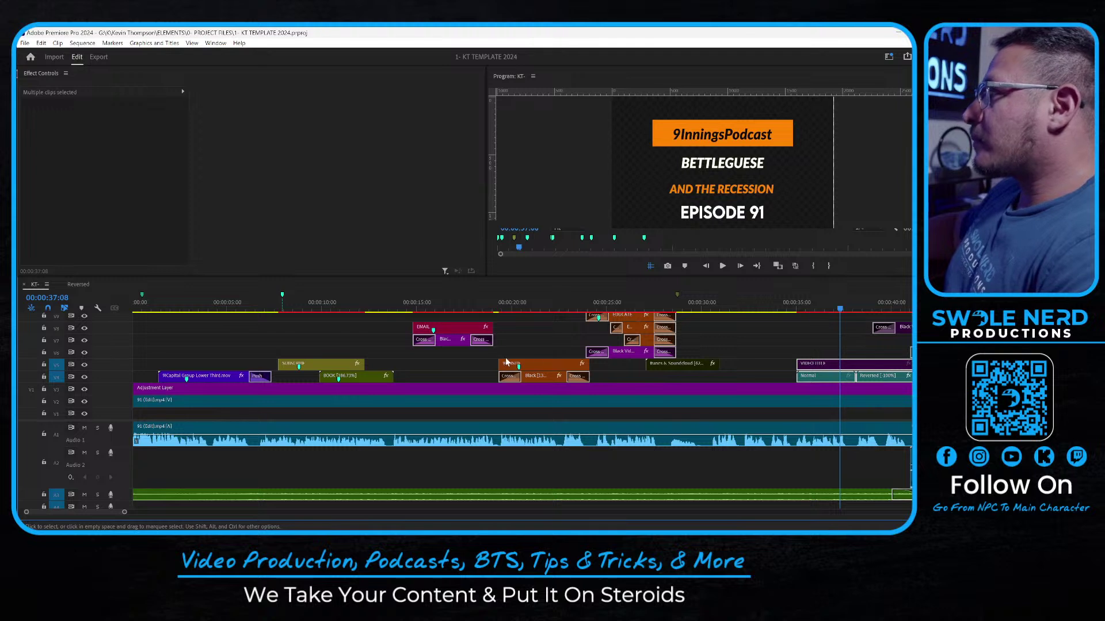
Switch to Premiere Pro, open the nested Reversed title sequence, and correct the SINGLE LINE graphic's Text 2 to "Beetleguese"
double_click(634, 367)
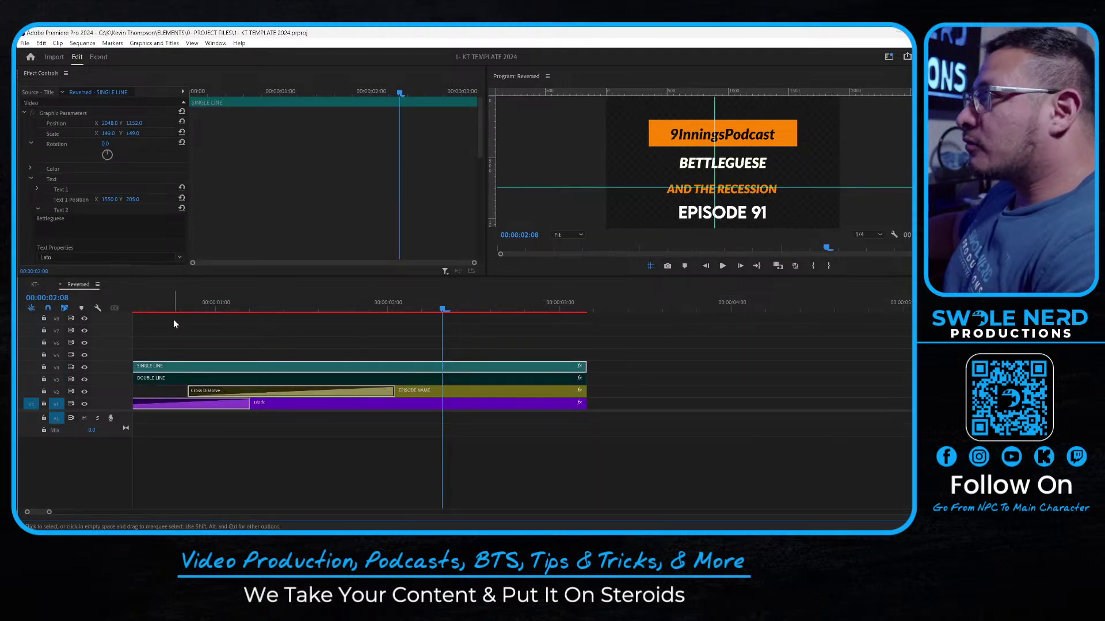
left_click(421, 367)
left_click(728, 167)
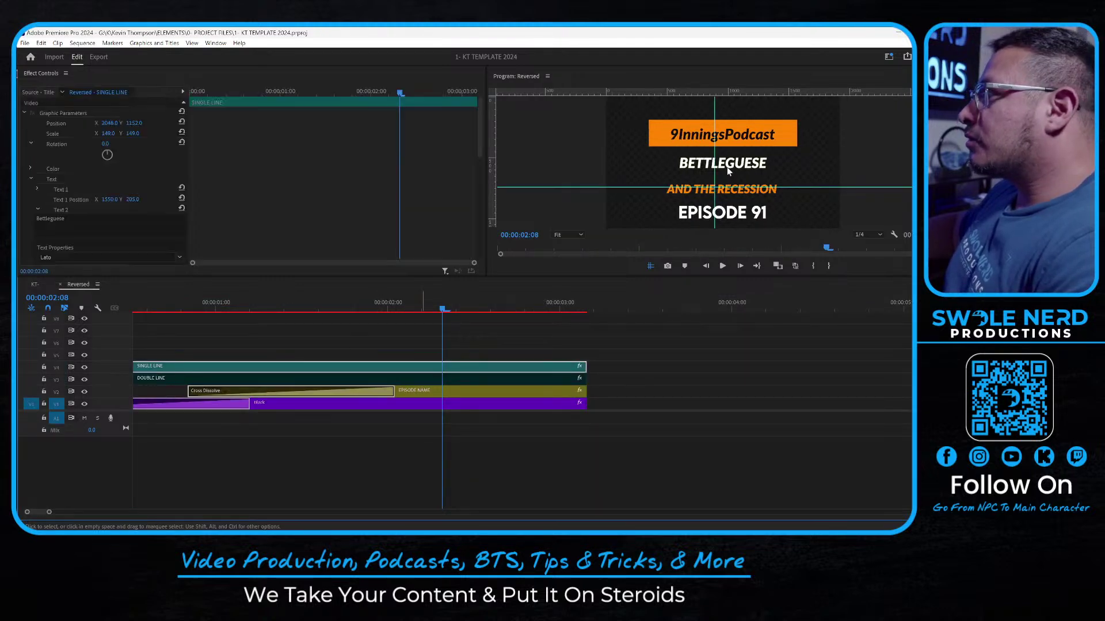
double_click(51, 219)
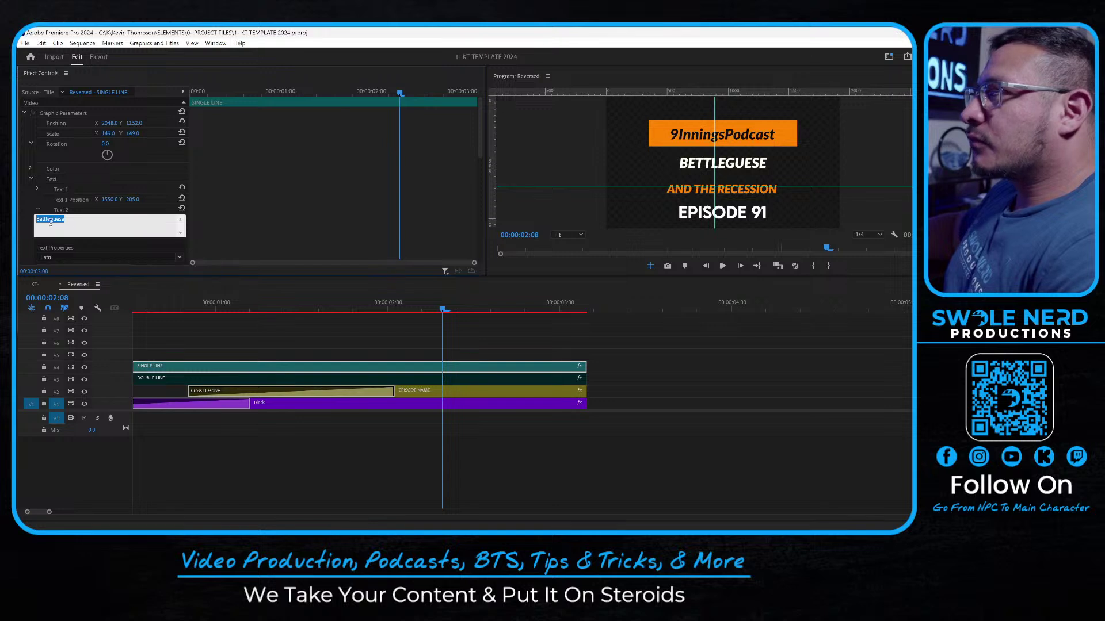
left_click(123, 237)
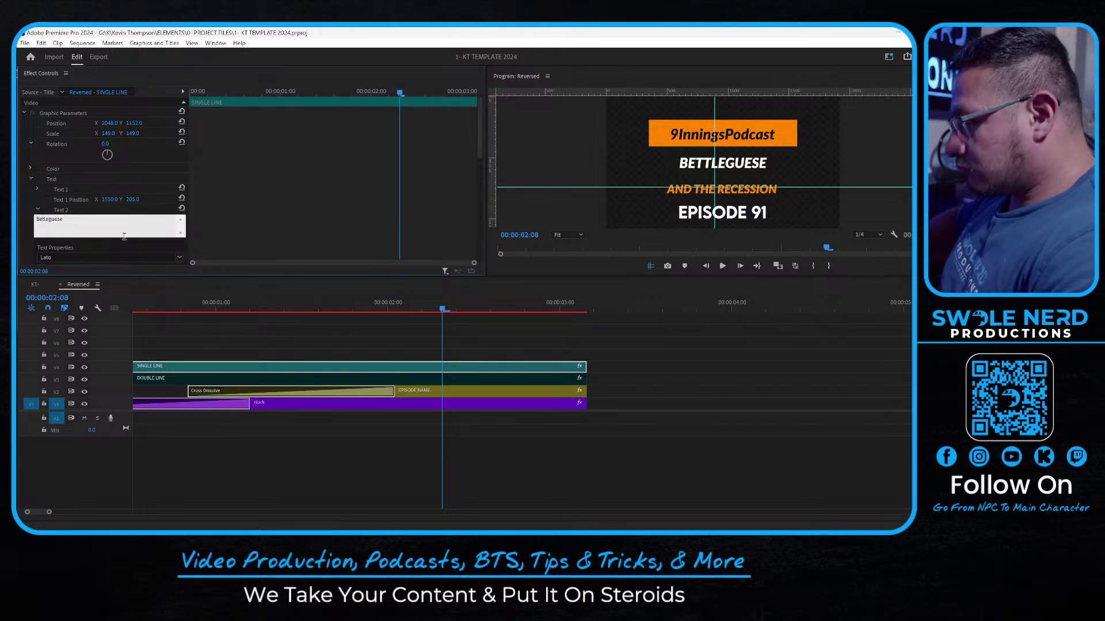
key("BackSpace")
type("e")
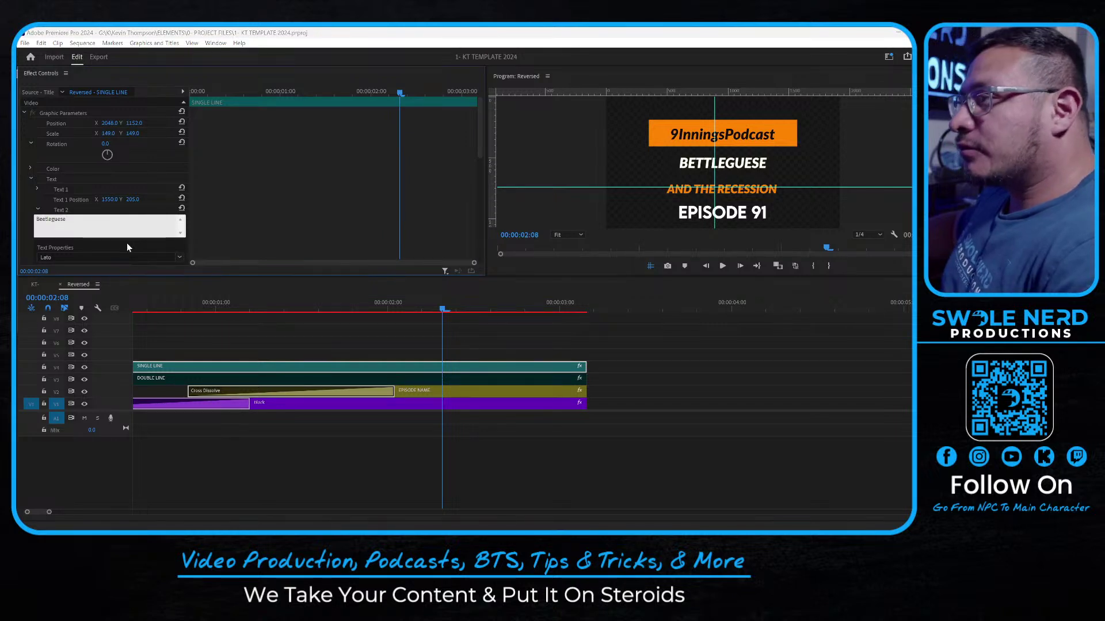
left_click(126, 247)
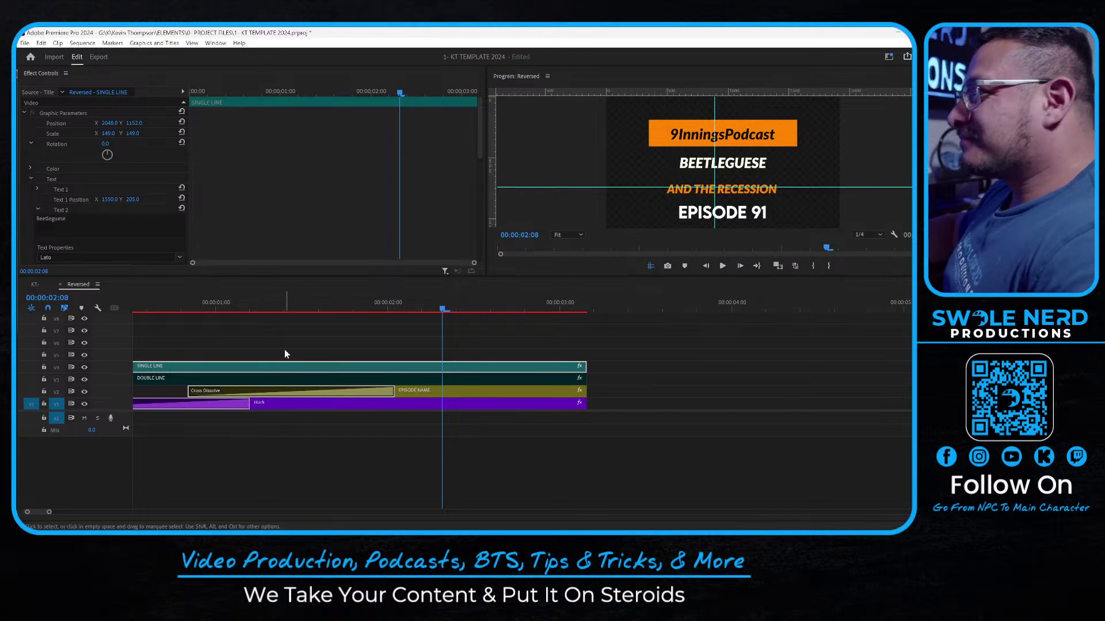
Change the SINGLE LINE graphic's Text 2 to "Beetlejuice"
key("ctrl+shift+a")
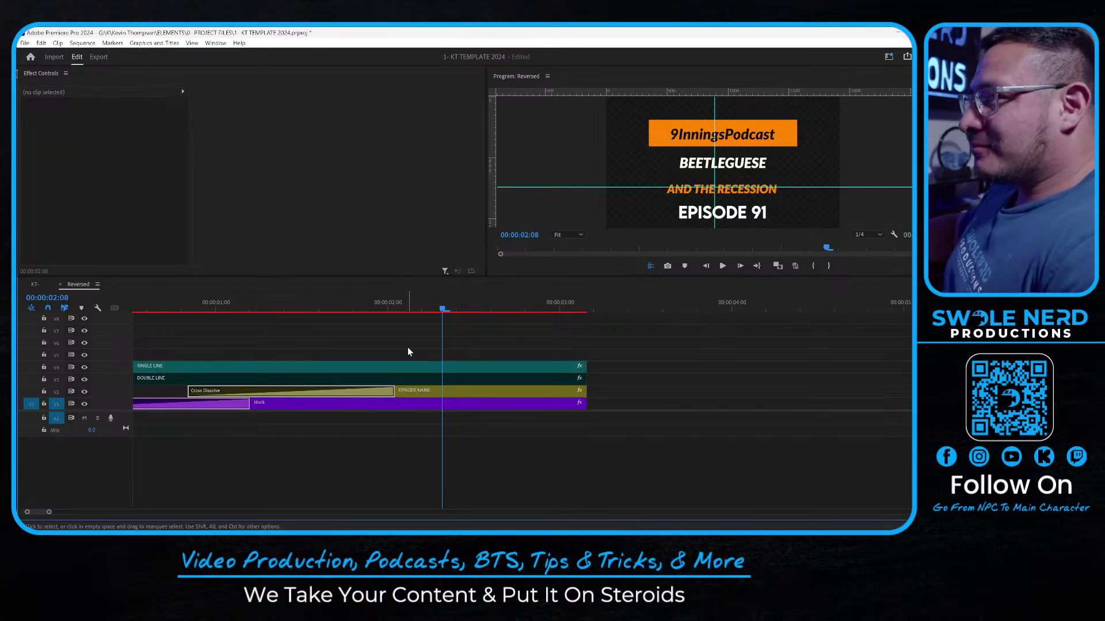
left_click(413, 365)
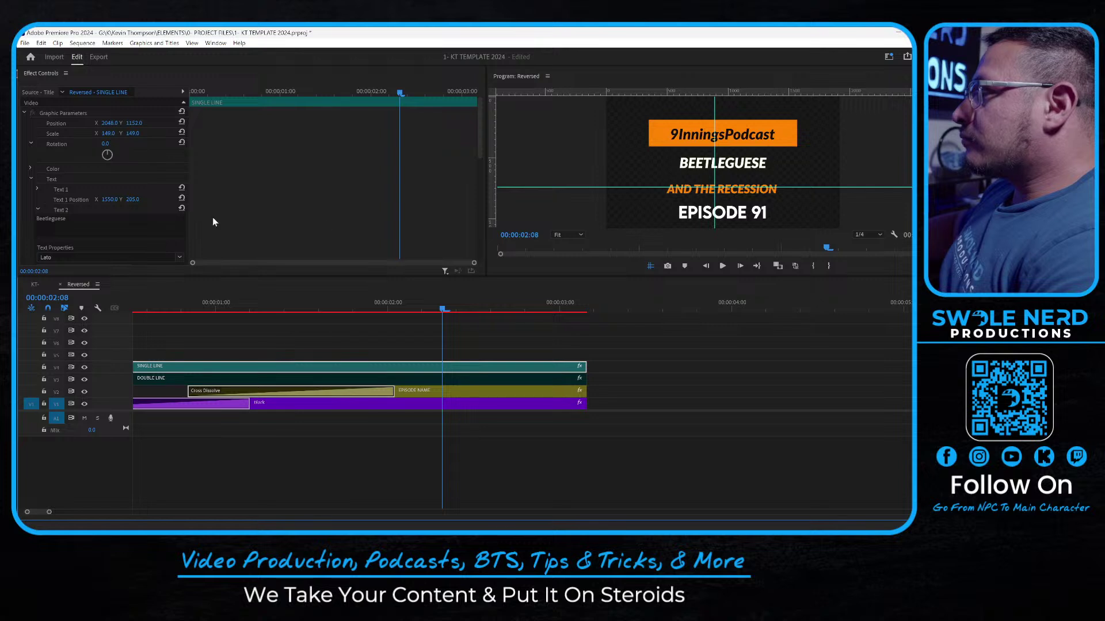
left_click(111, 224)
left_click(110, 220)
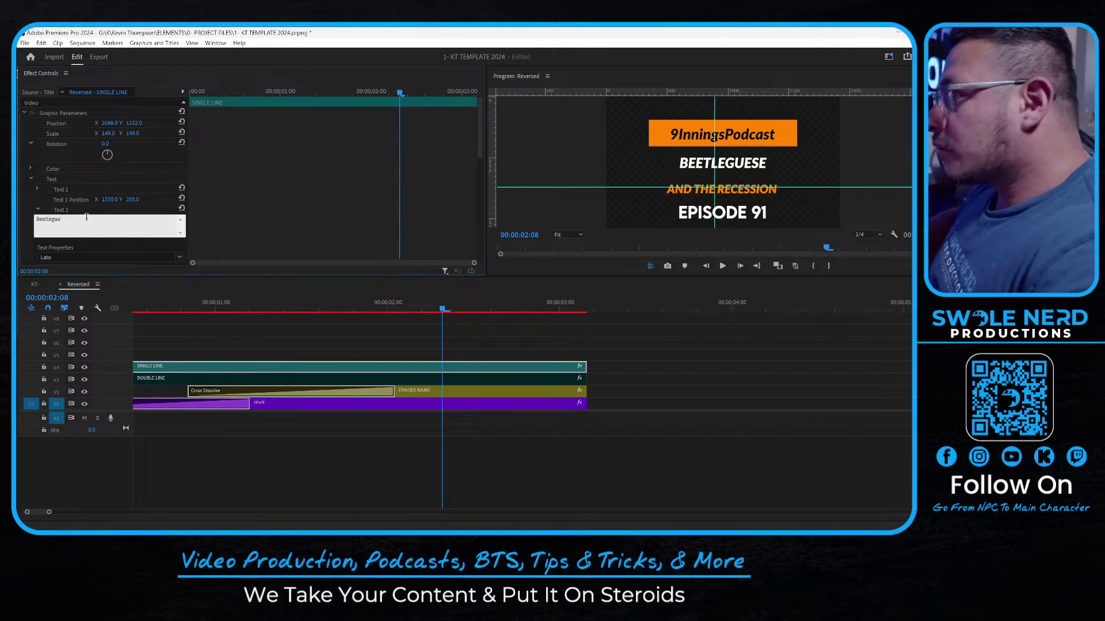
type("juic")
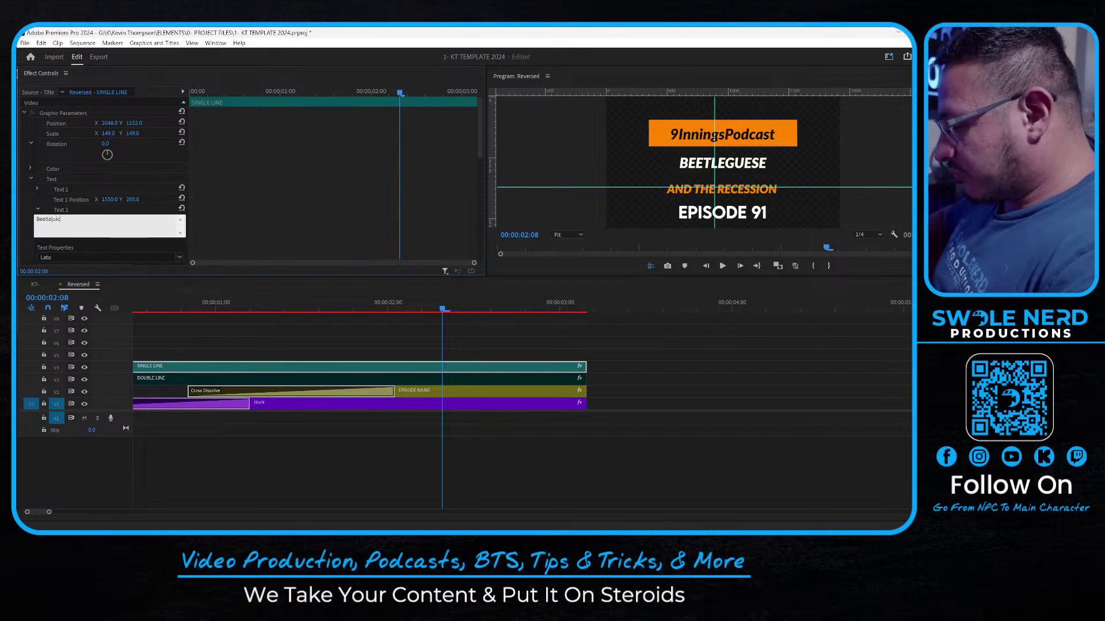
type("e")
left_click(311, 344)
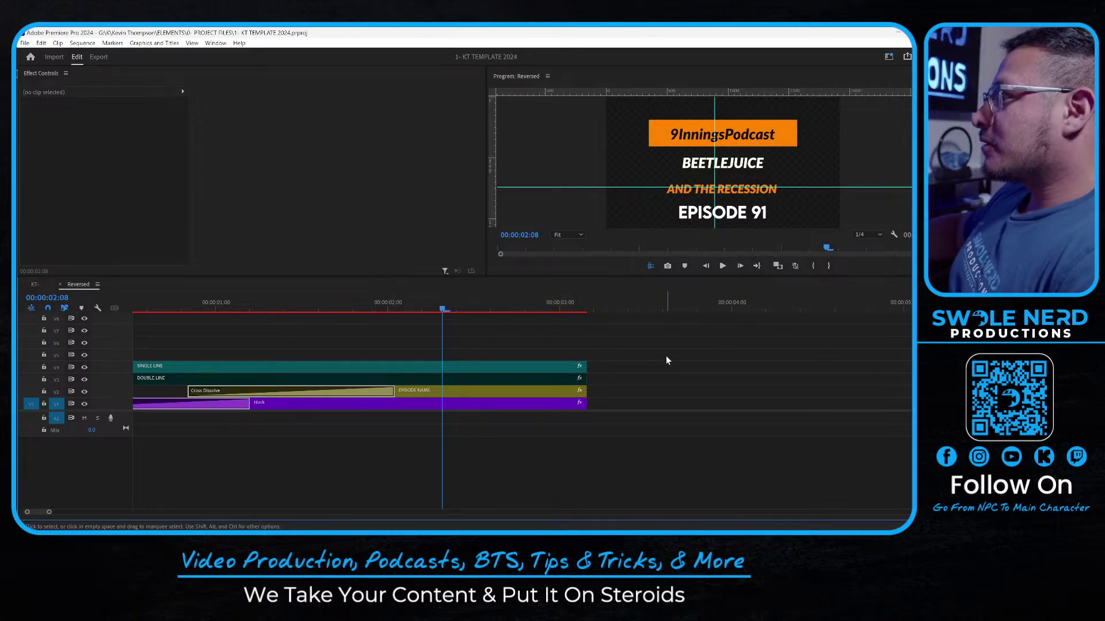
Export the KT- sequence as an H.264 media file named "KT- 91" with the Match Source - Adaptive High Bitrate preset
left_click(35, 284)
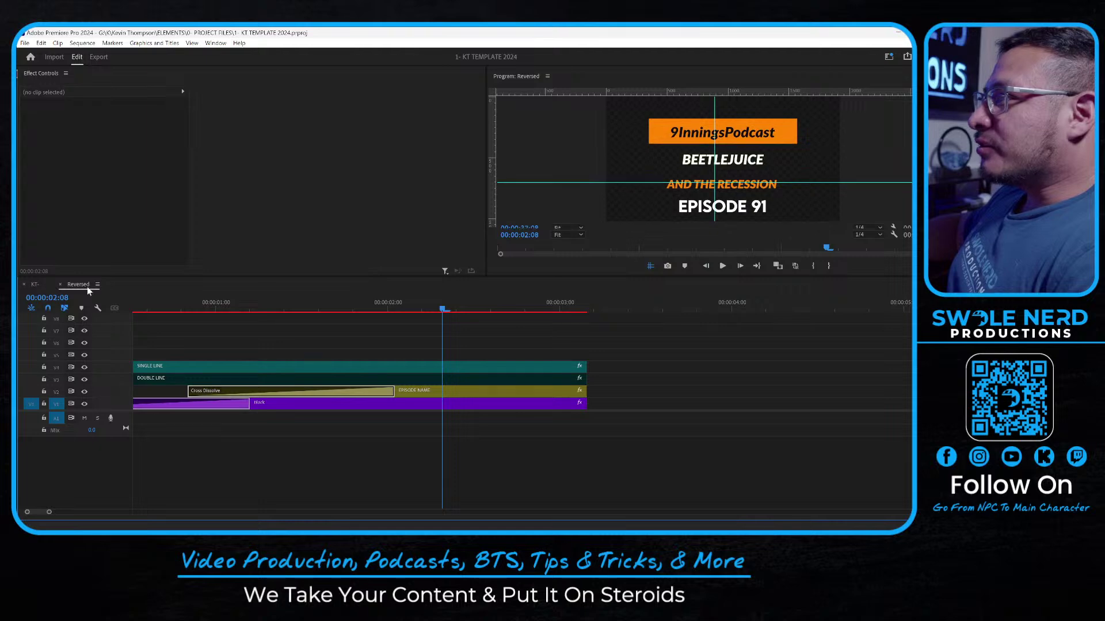
left_click(770, 336)
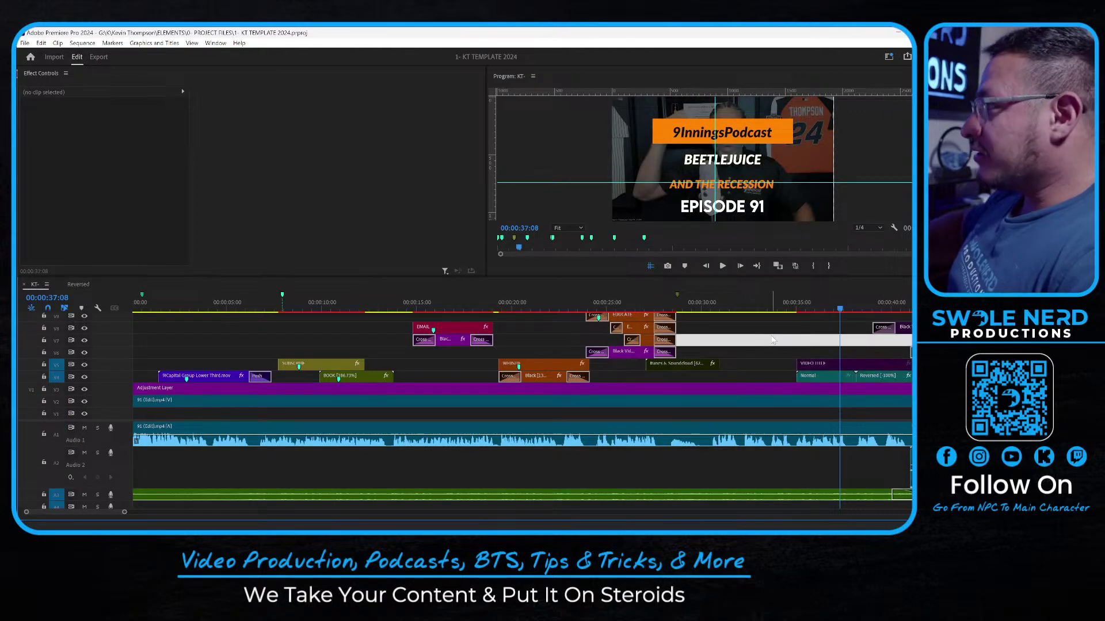
key("ctrl+m")
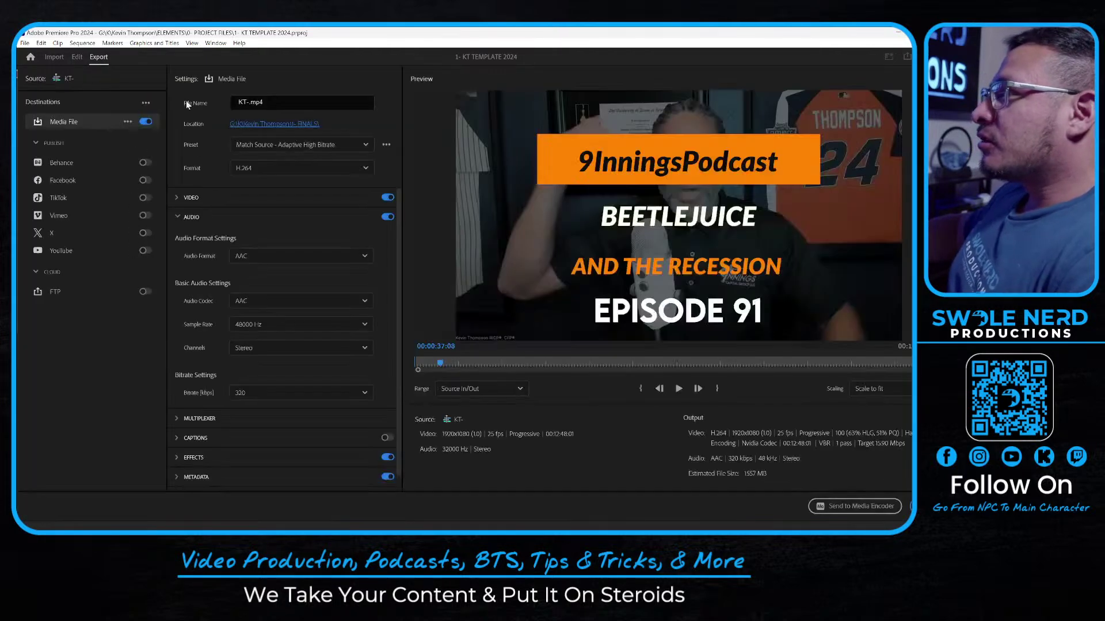
left_click(270, 102)
key("BackSpace")
key("BackSpace")
key("BackSpace")
key("BackSpace")
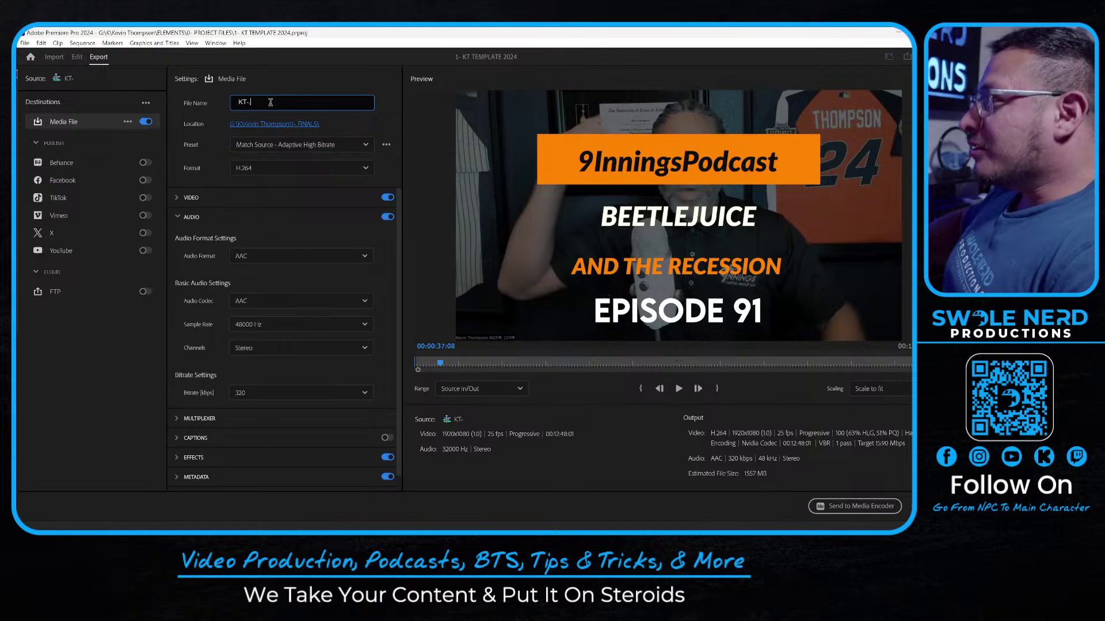
type("91")
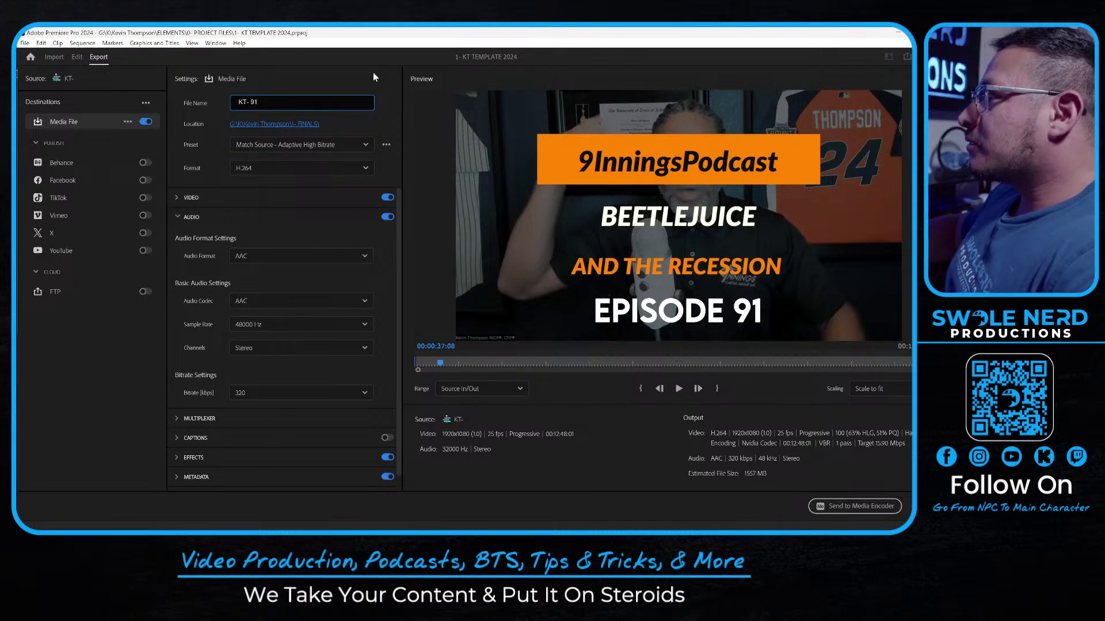
key("Return")
left_click(561, 297)
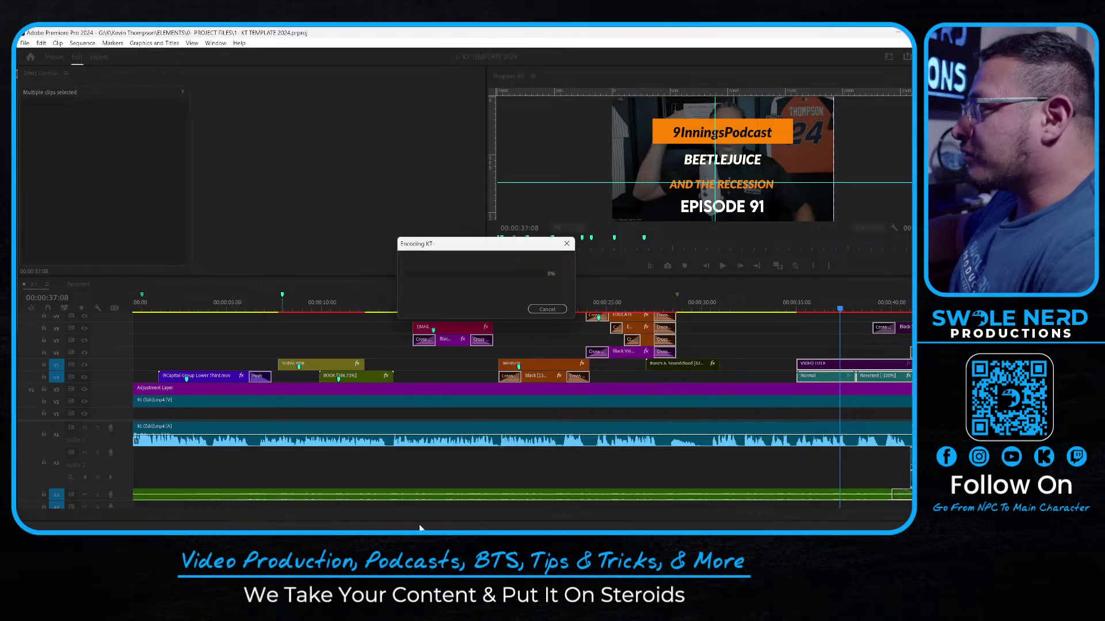
Switch to Illustrator and select the clip group of the SPOOFING thumbnail
left_click(410, 489)
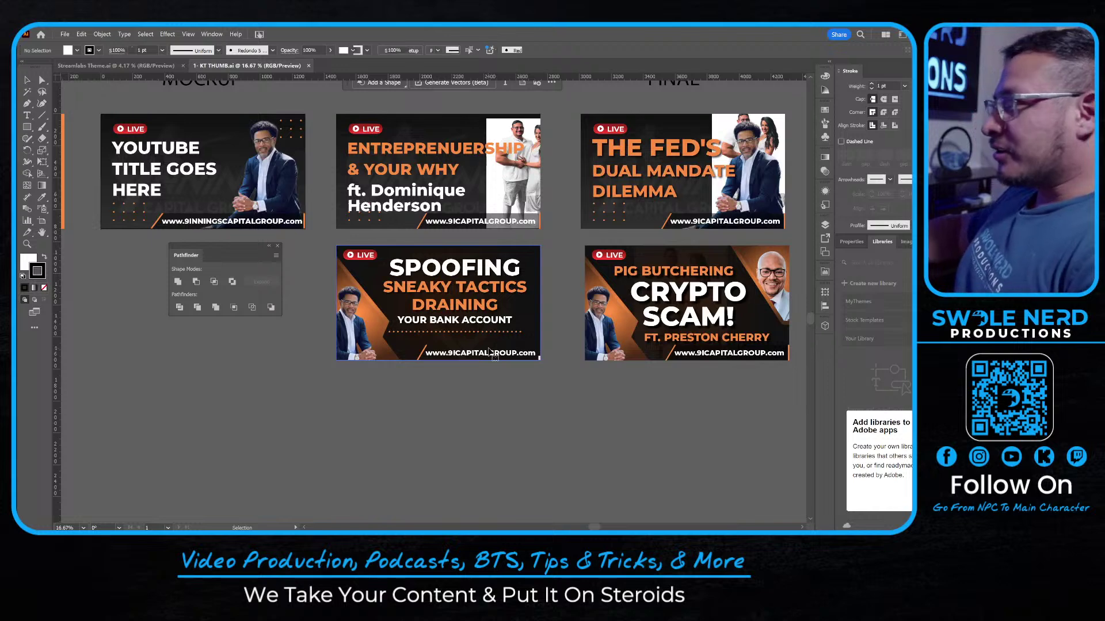
left_click(488, 351)
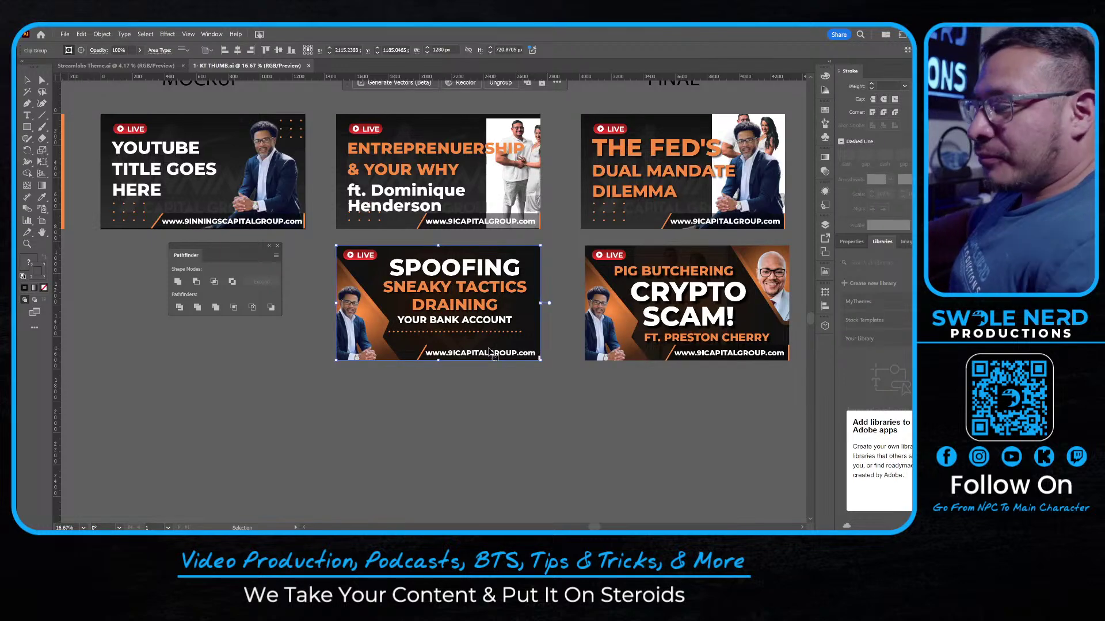
key("alt+Tab")
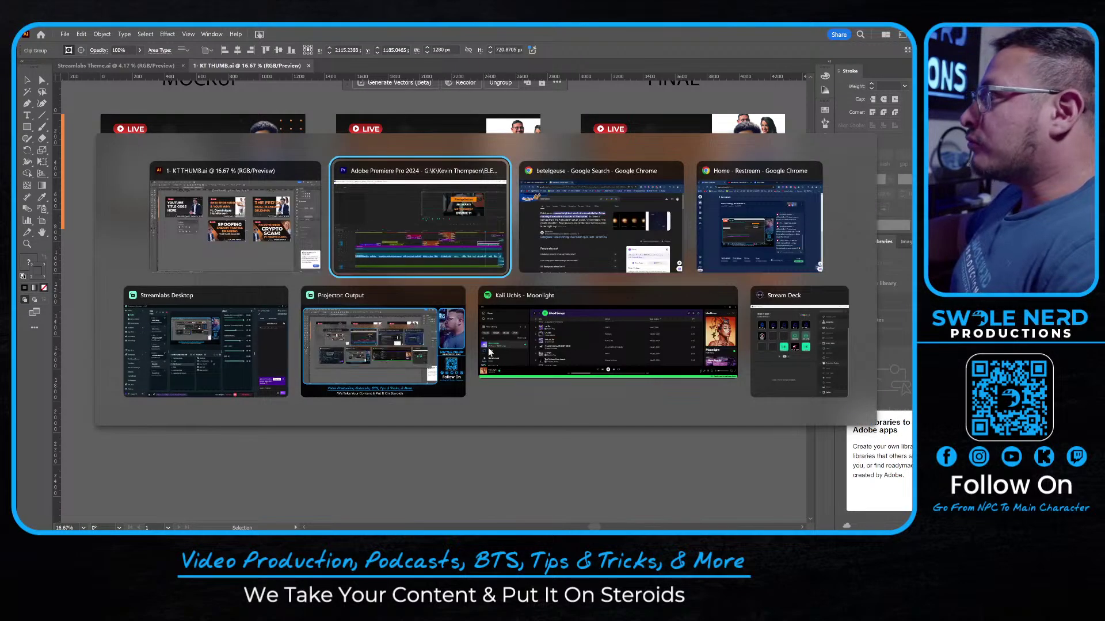
key("alt+Tab")
key("alt+Tab")
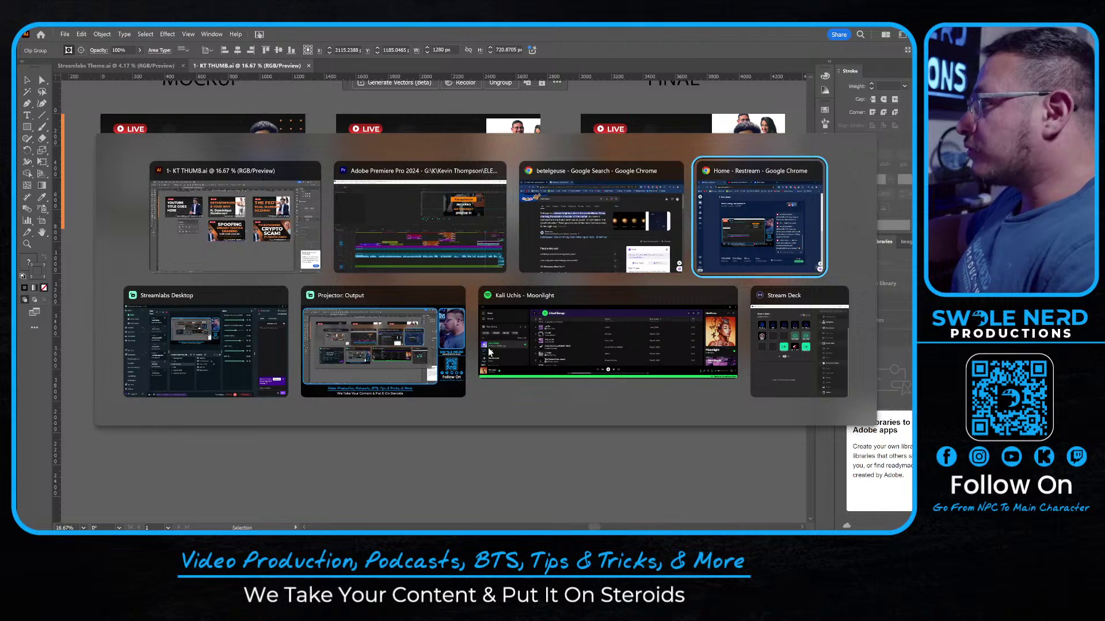
key("Escape")
key("alt+Tab")
key("alt+Tab")
key("alt+Tab")
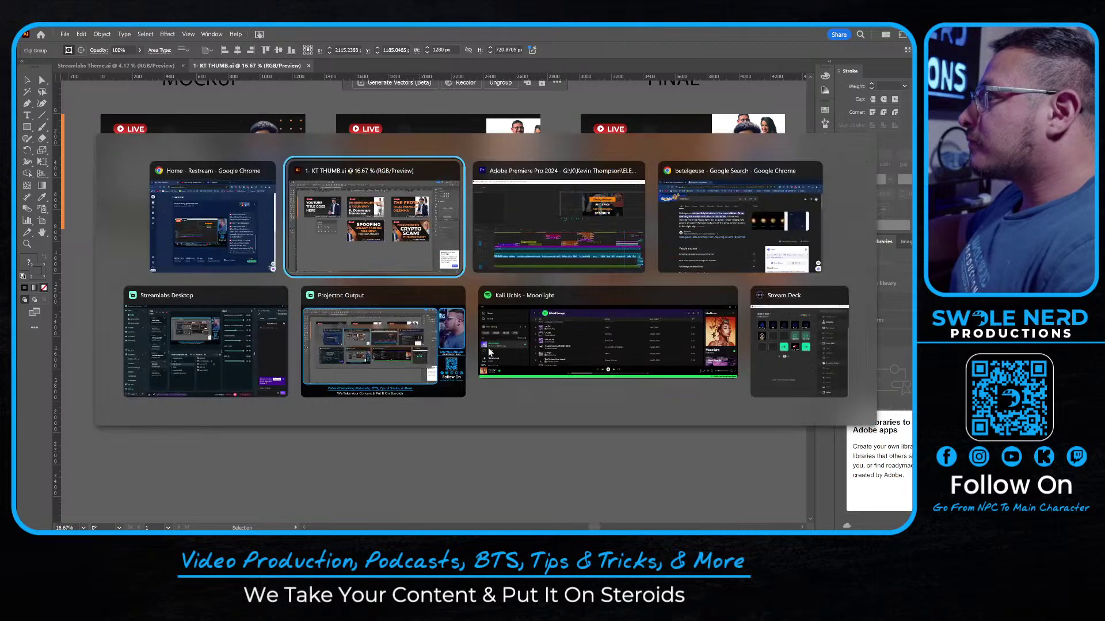
key("alt+Tab")
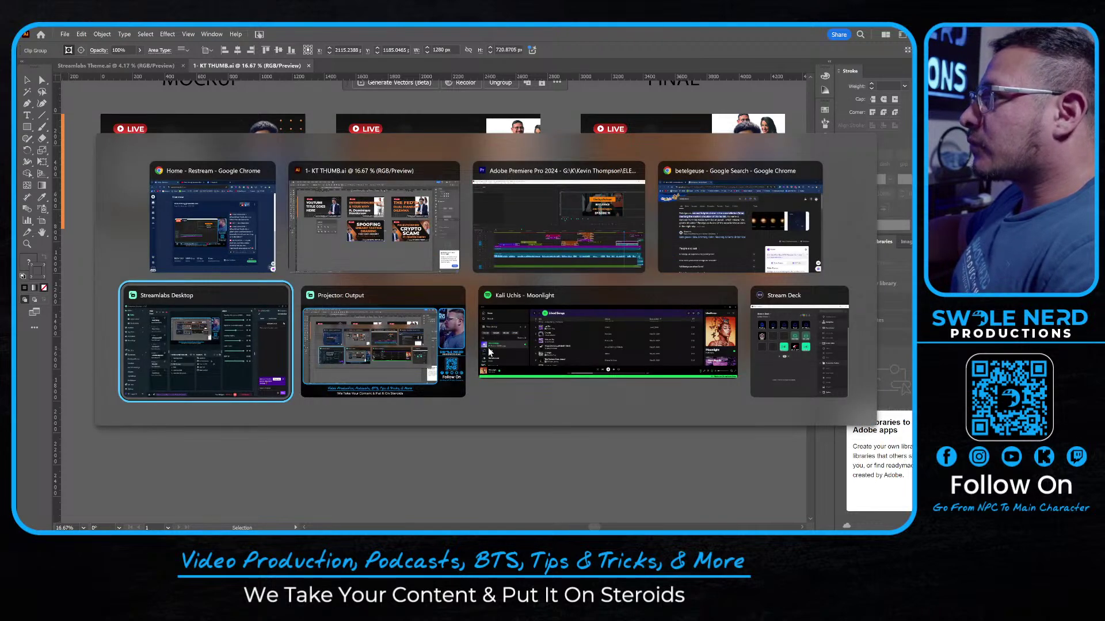
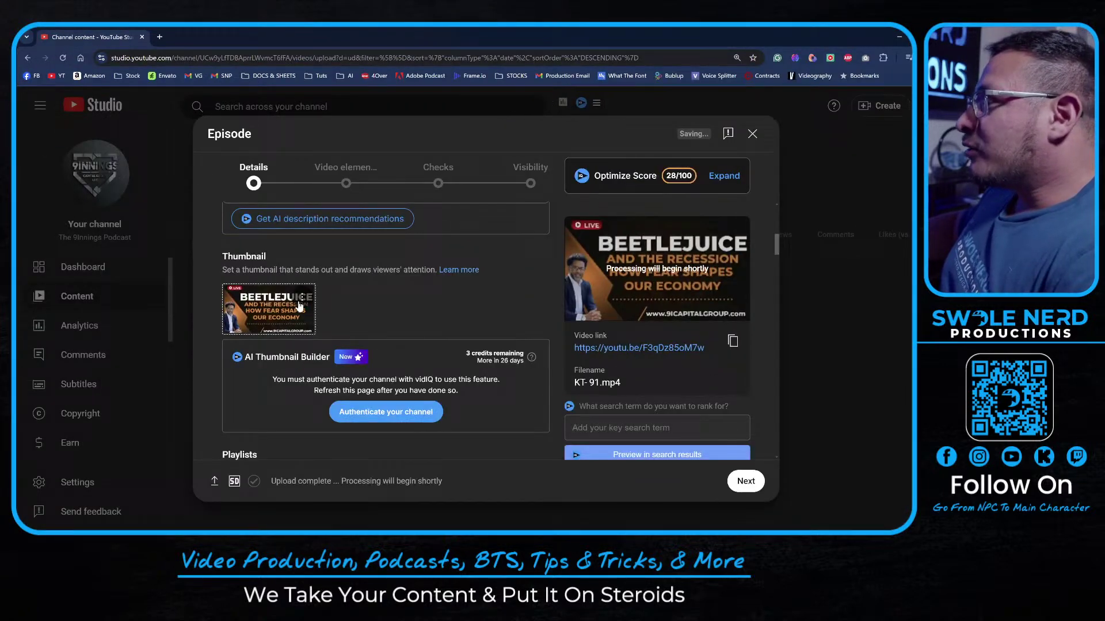
Set up a Test & compare for the episode's thumbnail in YouTube Studio, adding 91 B.png as the second image
left_click(299, 304)
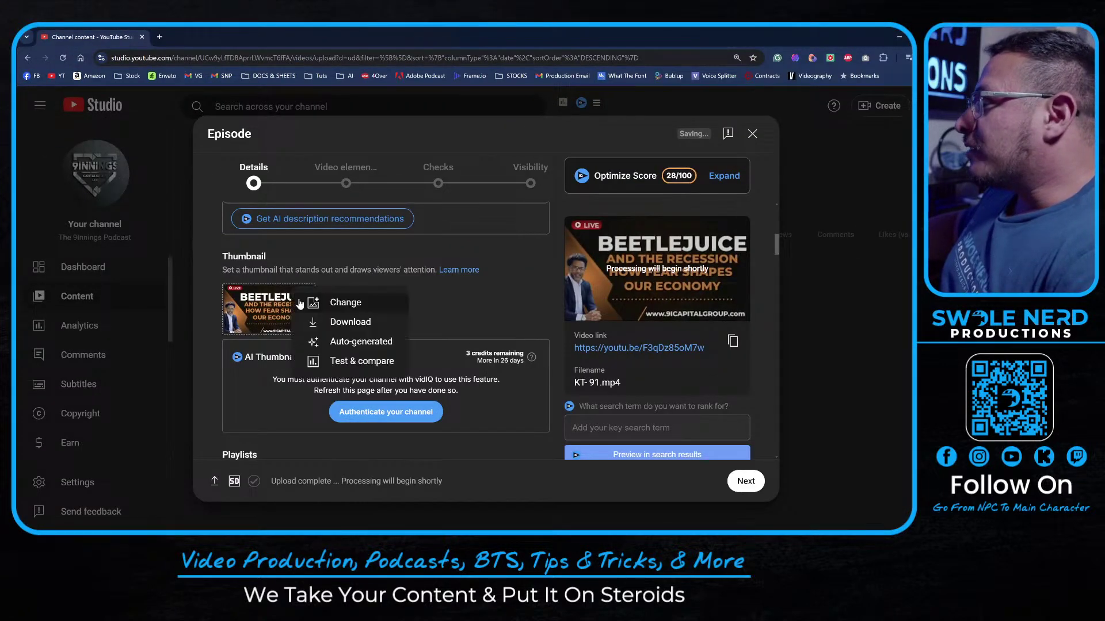
left_click(354, 360)
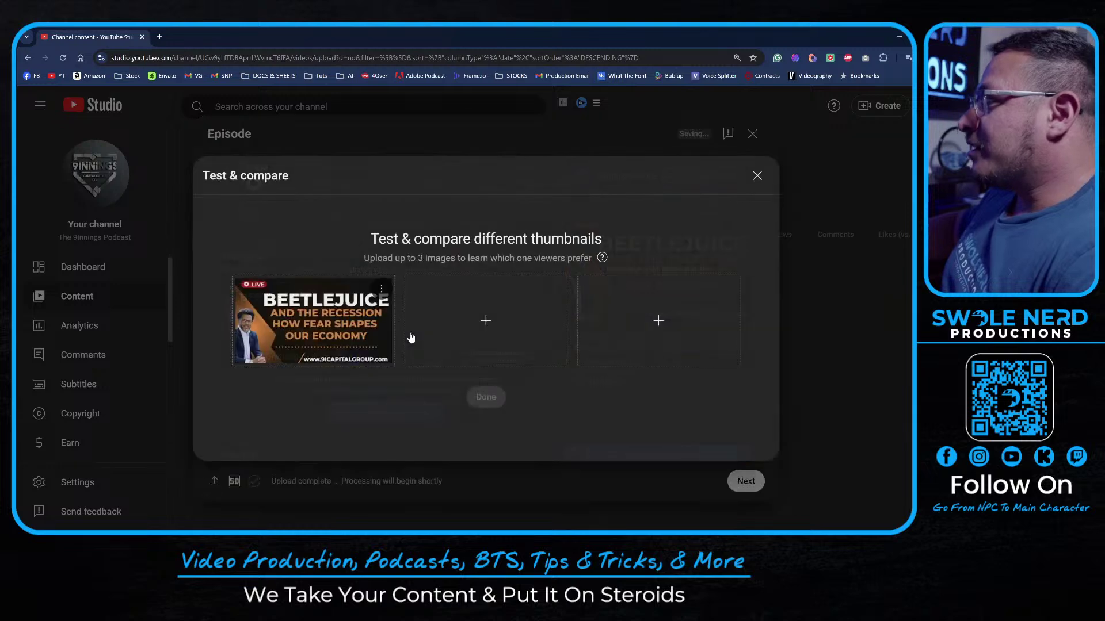
left_click(475, 287)
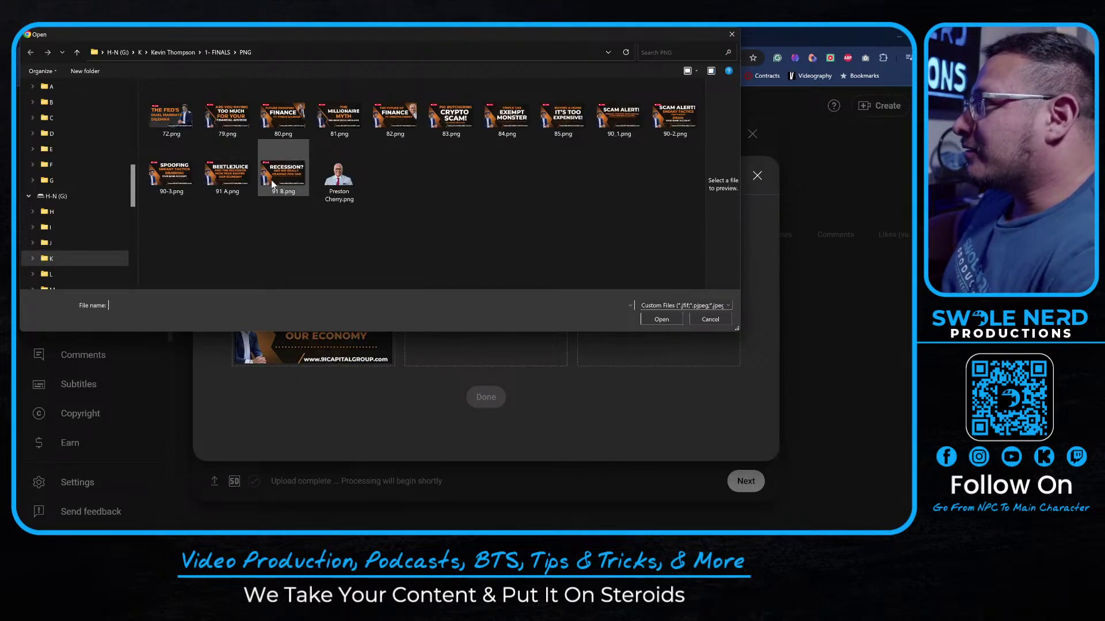
double_click(279, 183)
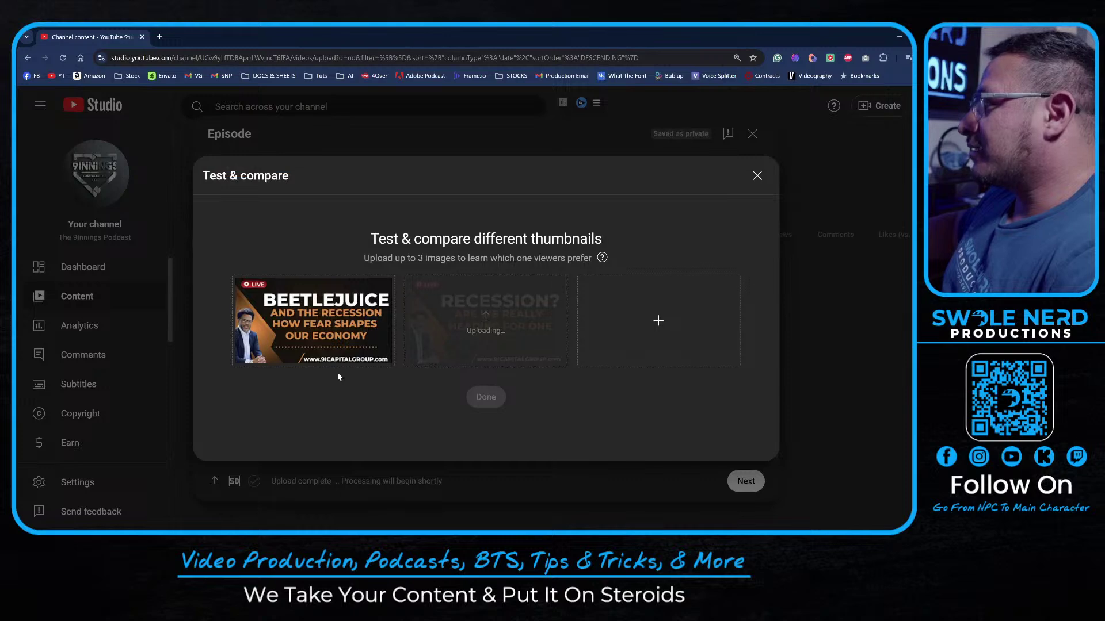
left_click(485, 397)
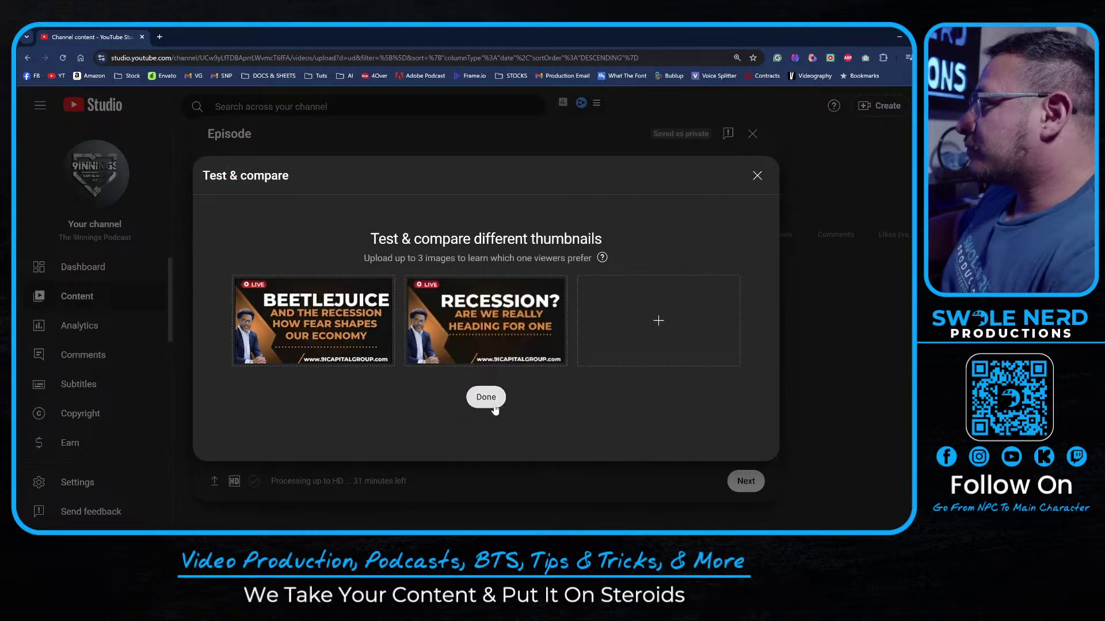
scroll(512, 334, "up", 5)
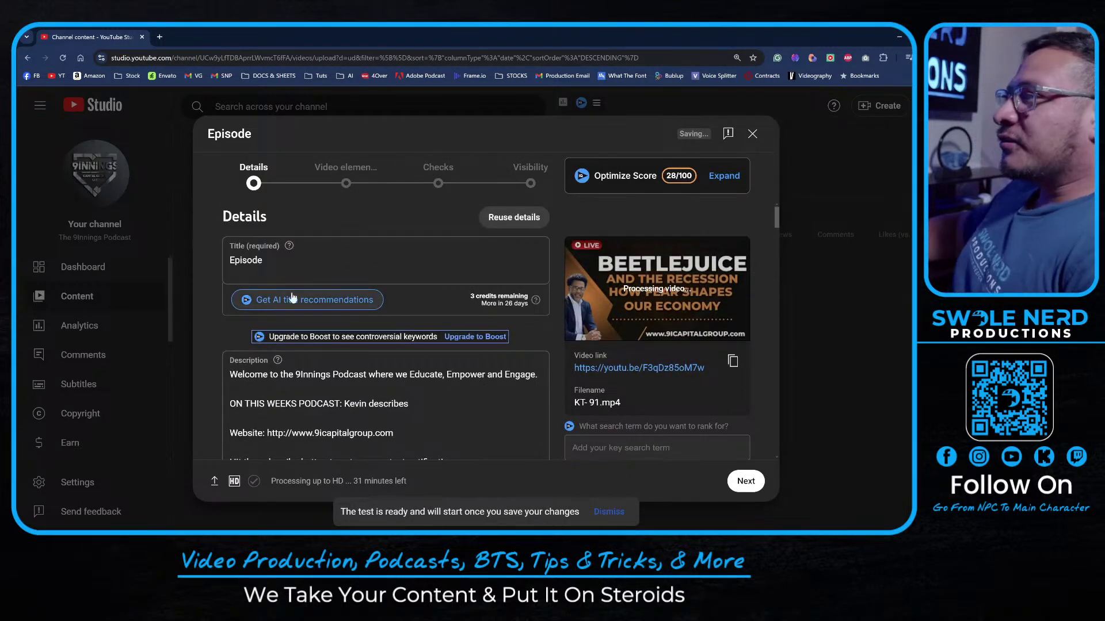
scroll(229, 341, "down", 2)
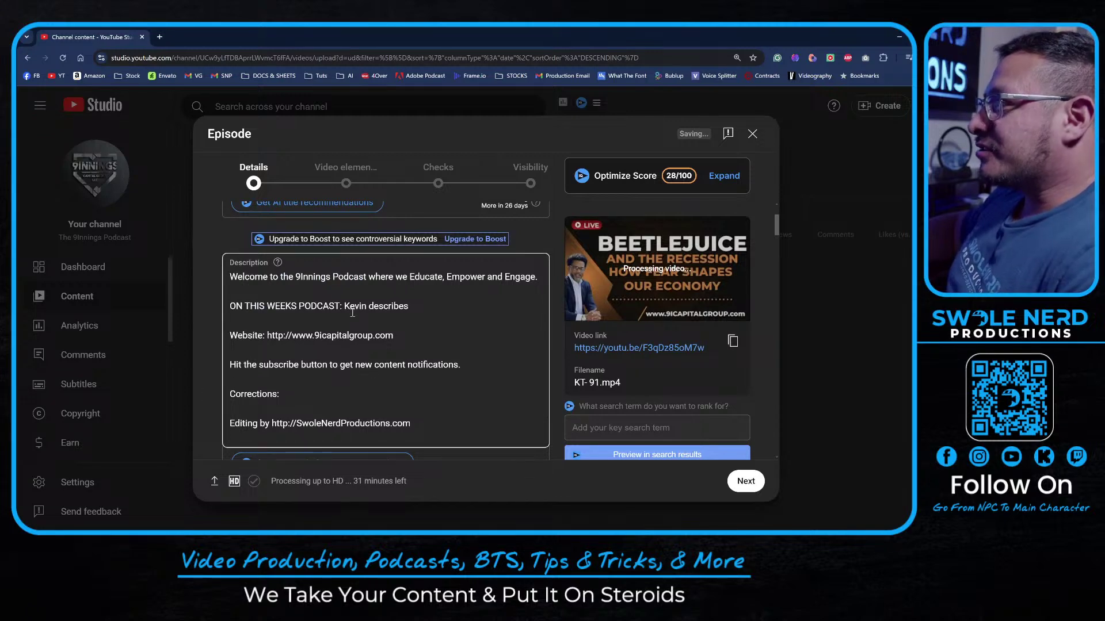
Review the episode's title, description, thumbnail and tags in the upload details
scroll(353, 312, "up", 2)
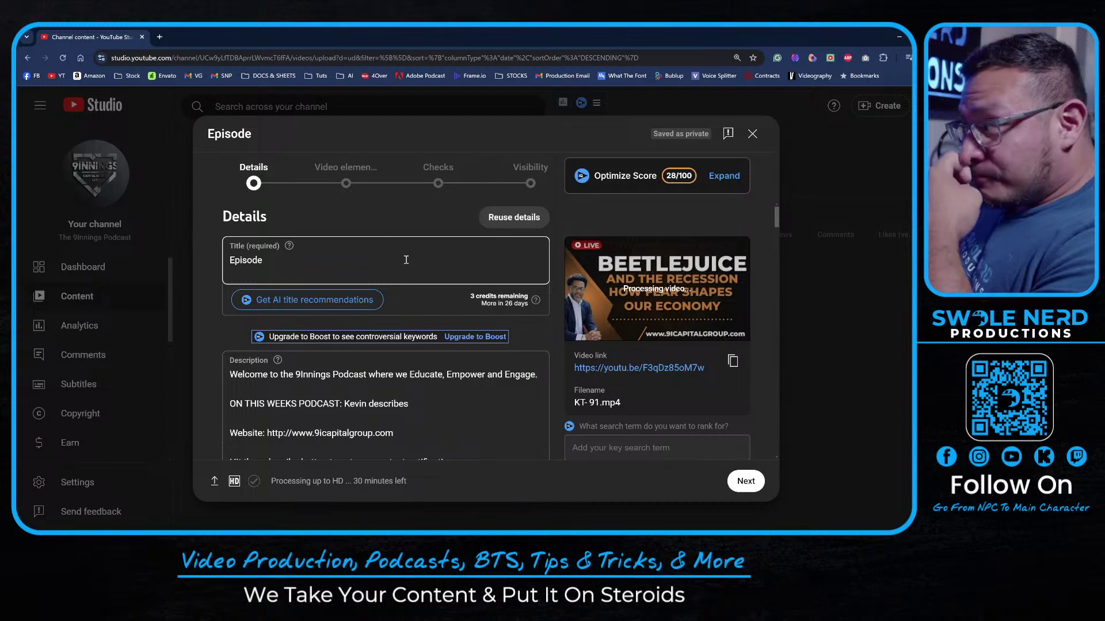
scroll(431, 311, "down", 6)
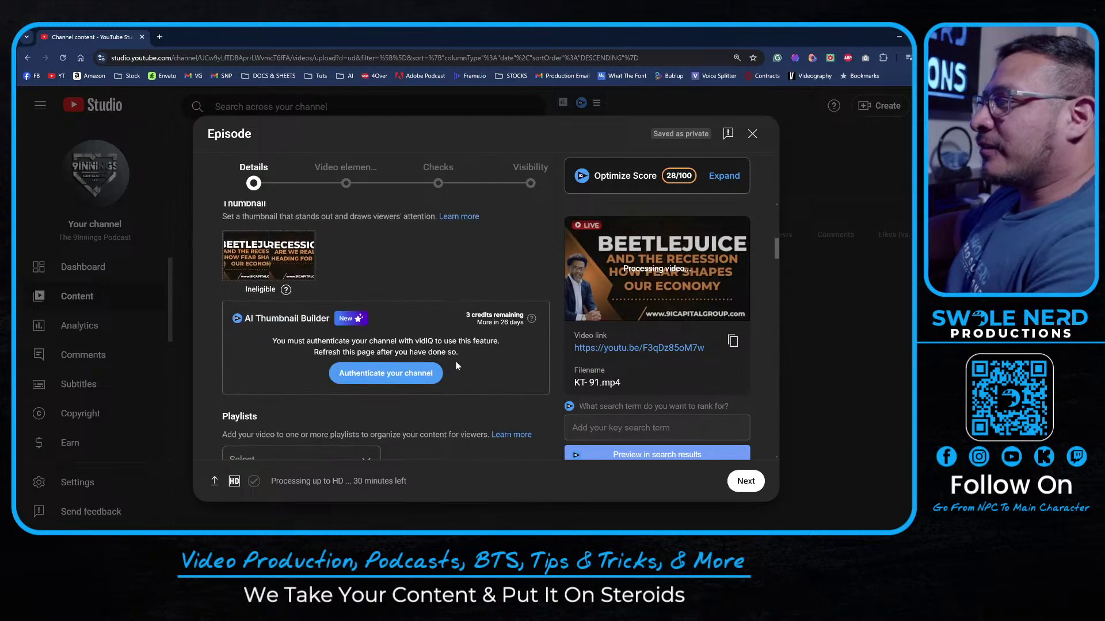
scroll(456, 366, "down", 15)
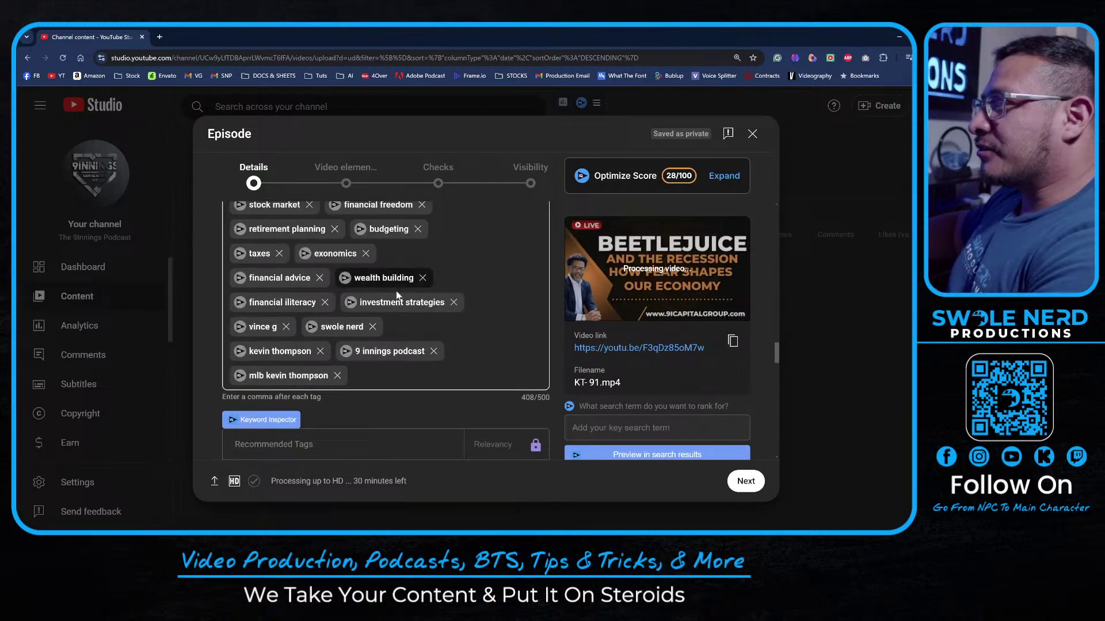
scroll(402, 299, "up", 15)
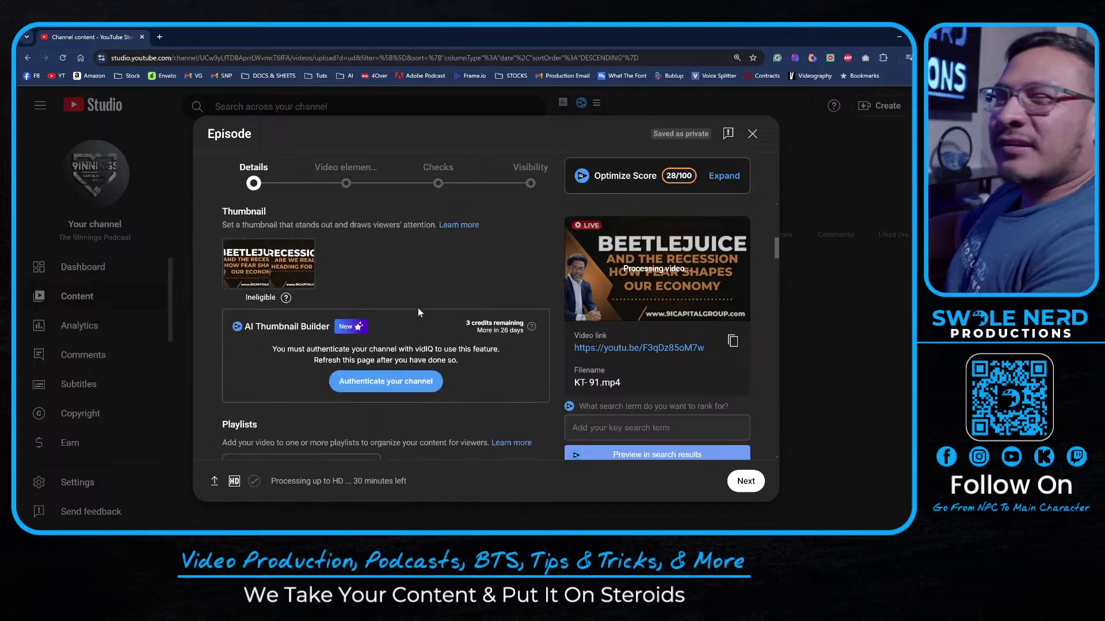
scroll(418, 312, "up", 5)
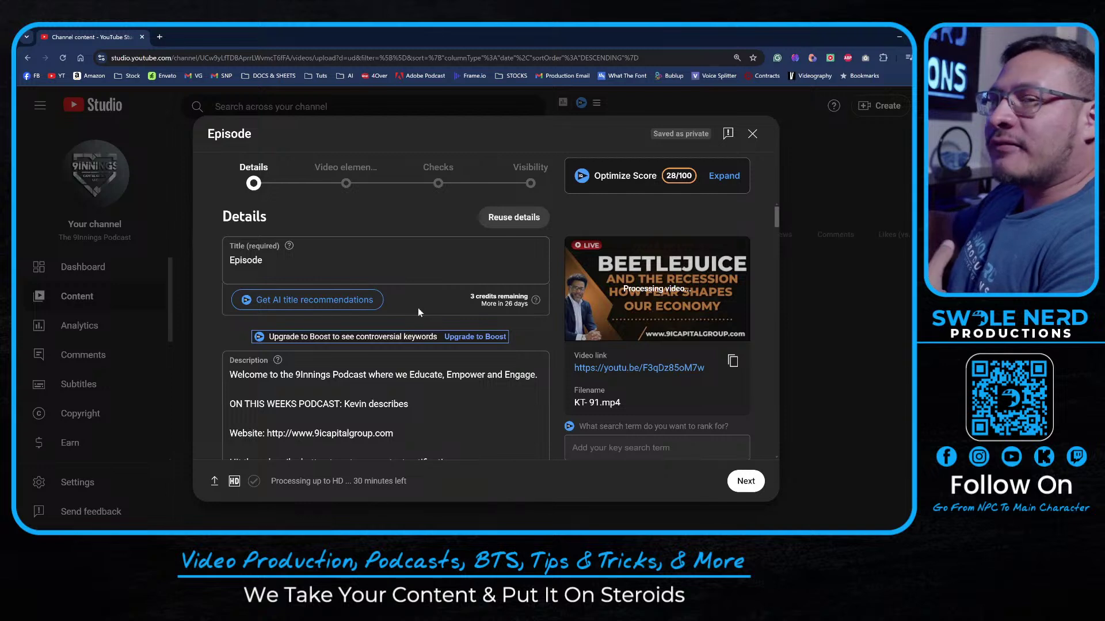
left_click(362, 256)
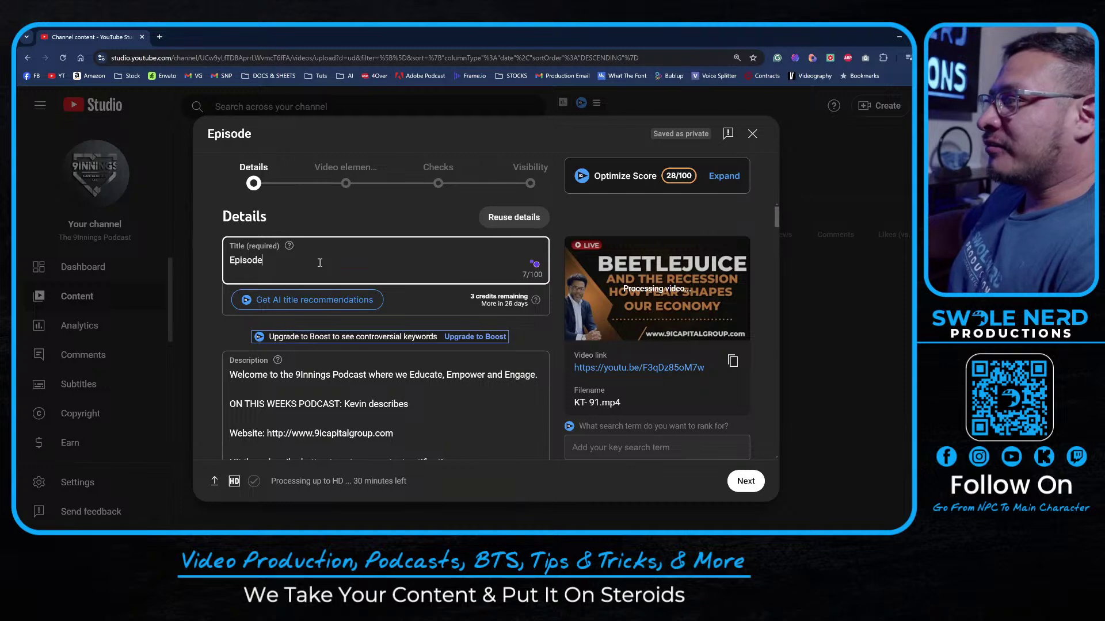
scroll(213, 292, "down", 2)
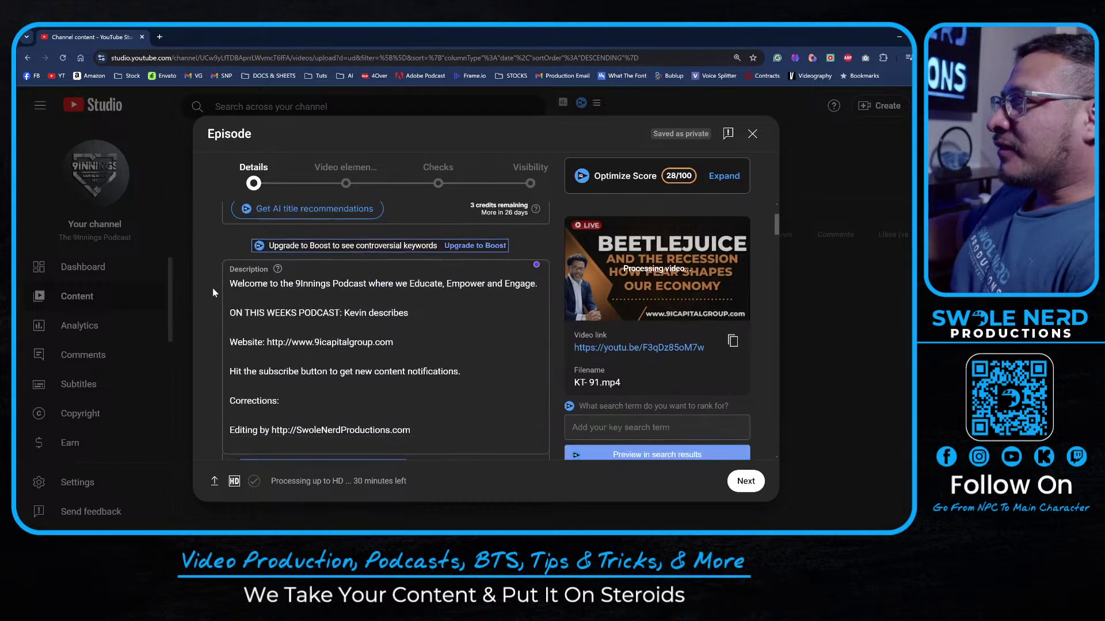
scroll(213, 291, "down", 3)
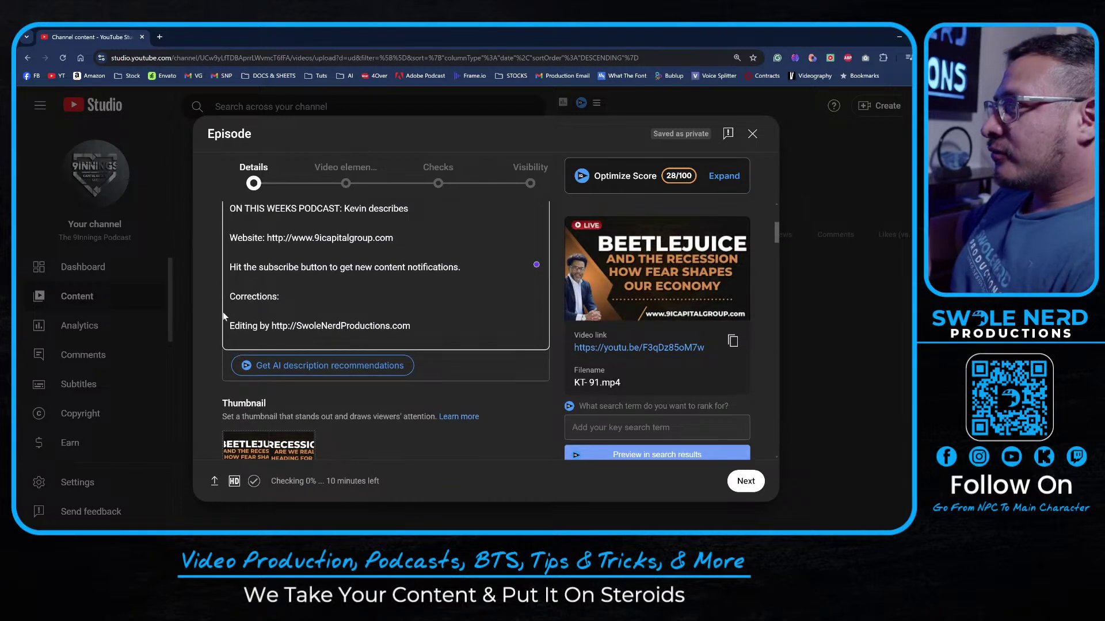
scroll(221, 313, "down", 5)
scroll(221, 313, "up", 3)
scroll(255, 389, "down", 1)
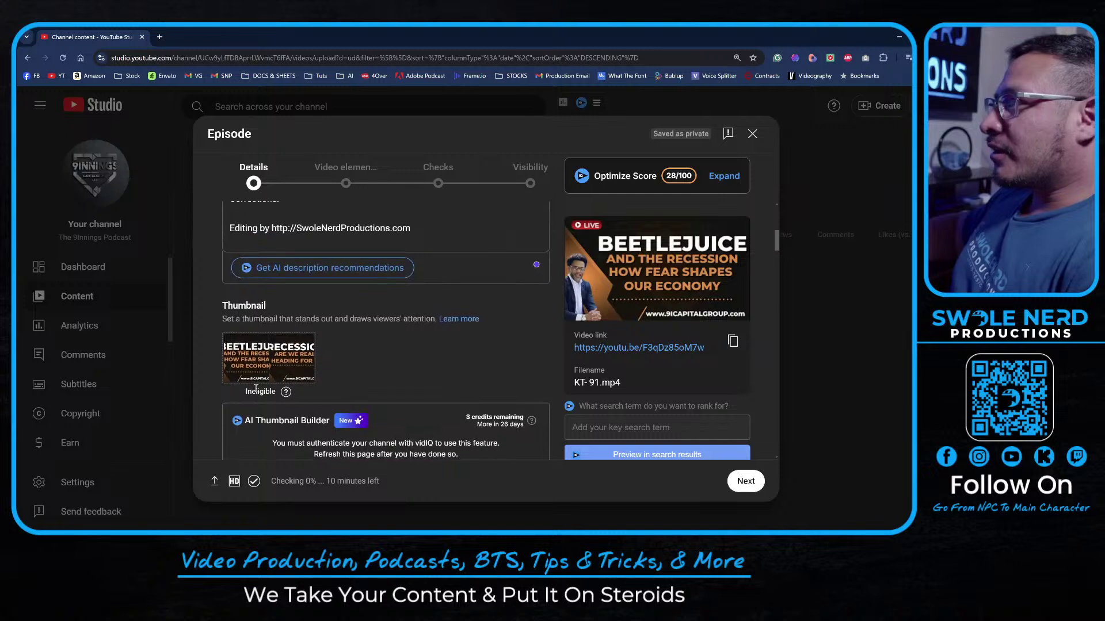
Check the options available for the episode's test thumbnail, including creating a new test and uploading a file
mouse_move(253, 362)
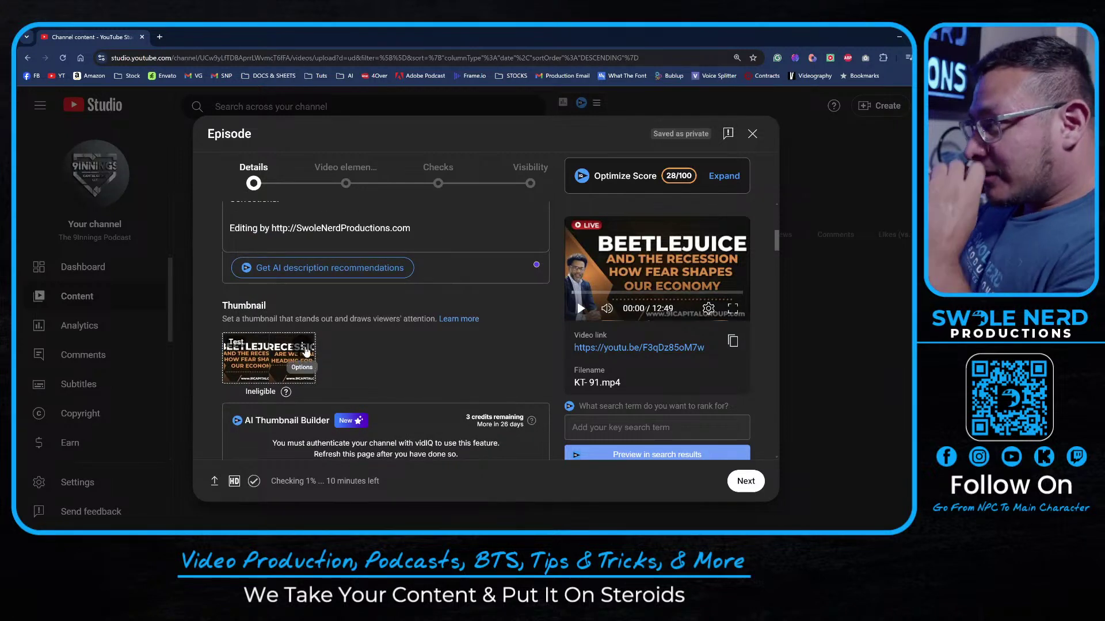
left_click(304, 348)
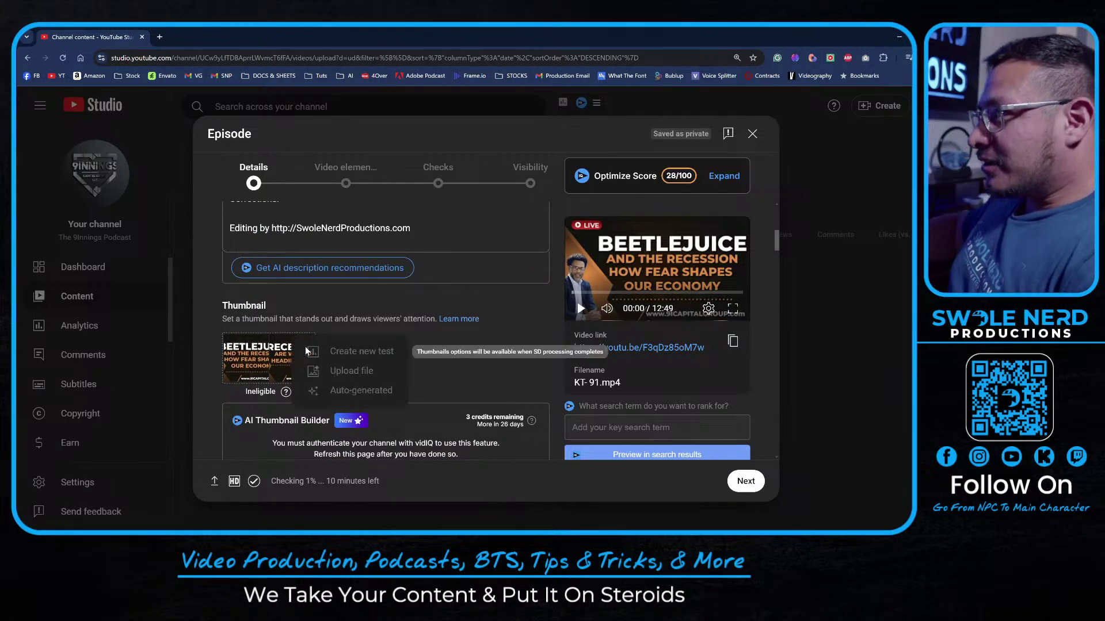
left_click(353, 333)
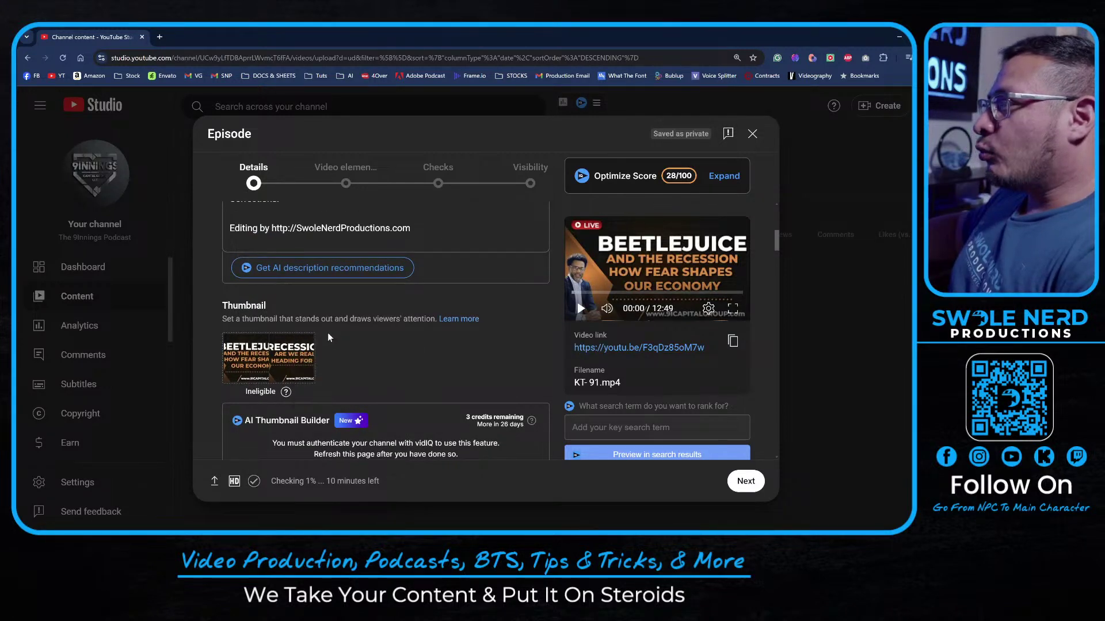
left_click(300, 348)
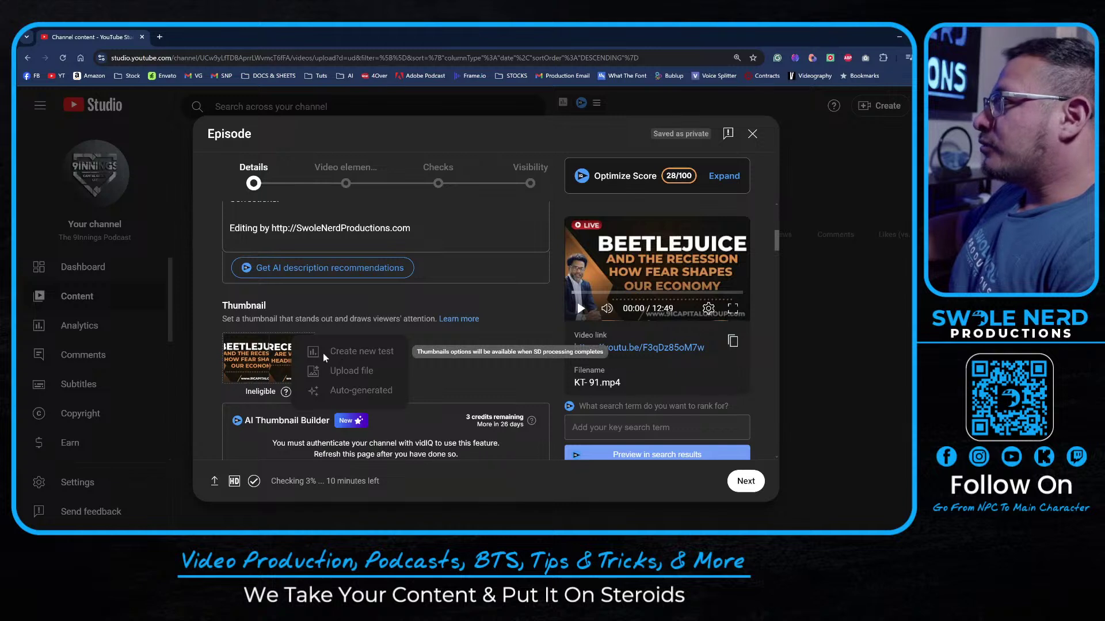
left_click(332, 328)
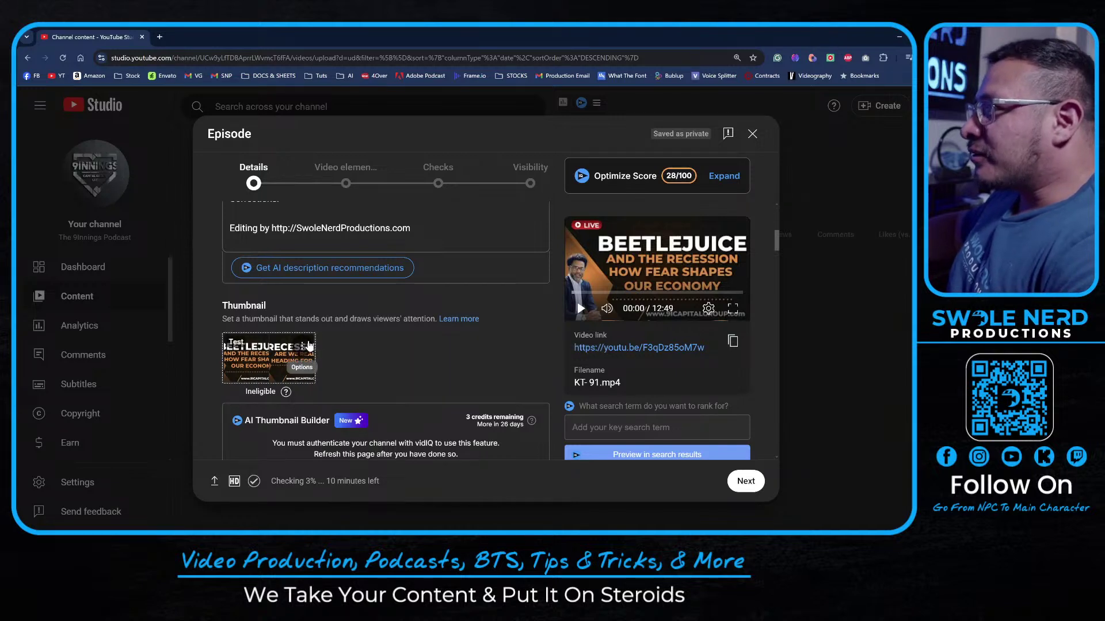
left_click(310, 345)
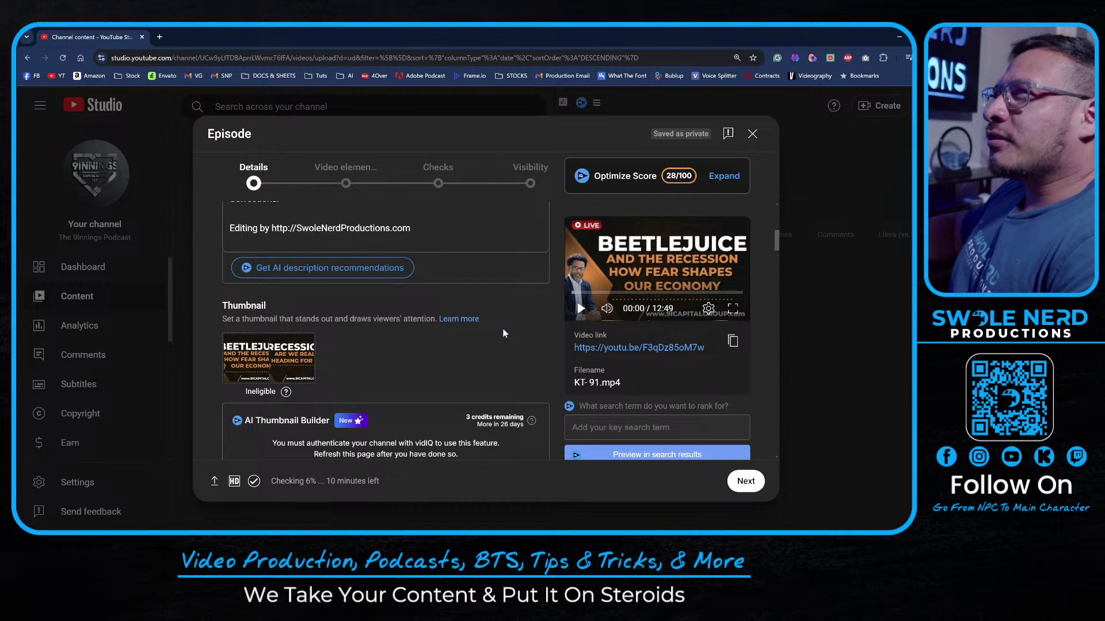
Add the episode to the 9INNINGS Podcasts playlist
scroll(503, 334, "down", 1)
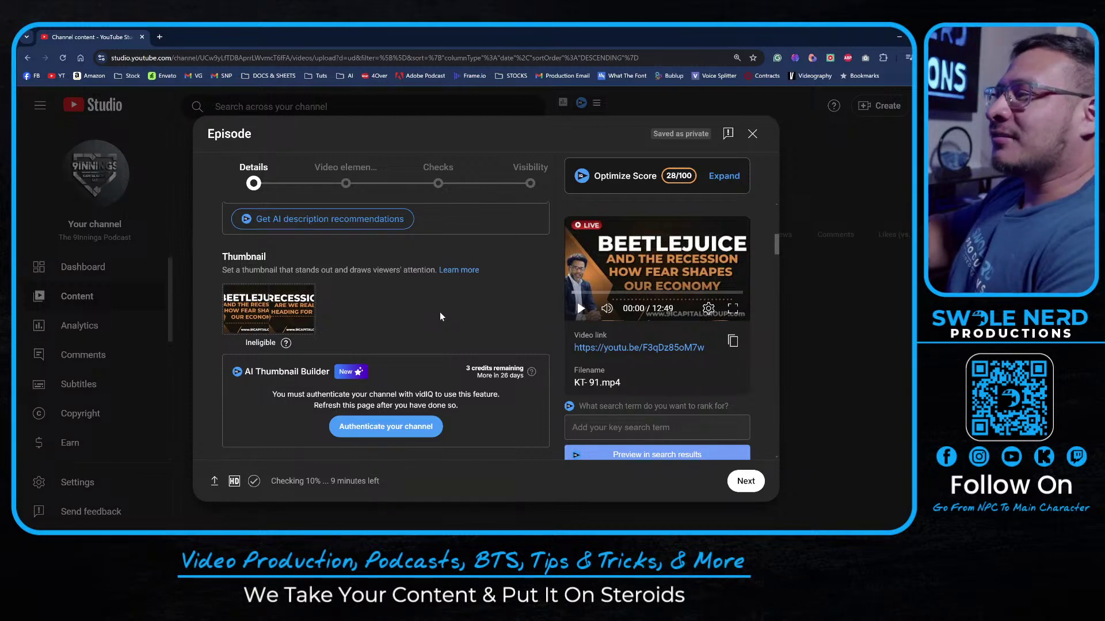
scroll(439, 312, "down", 1)
scroll(440, 312, "down", 4)
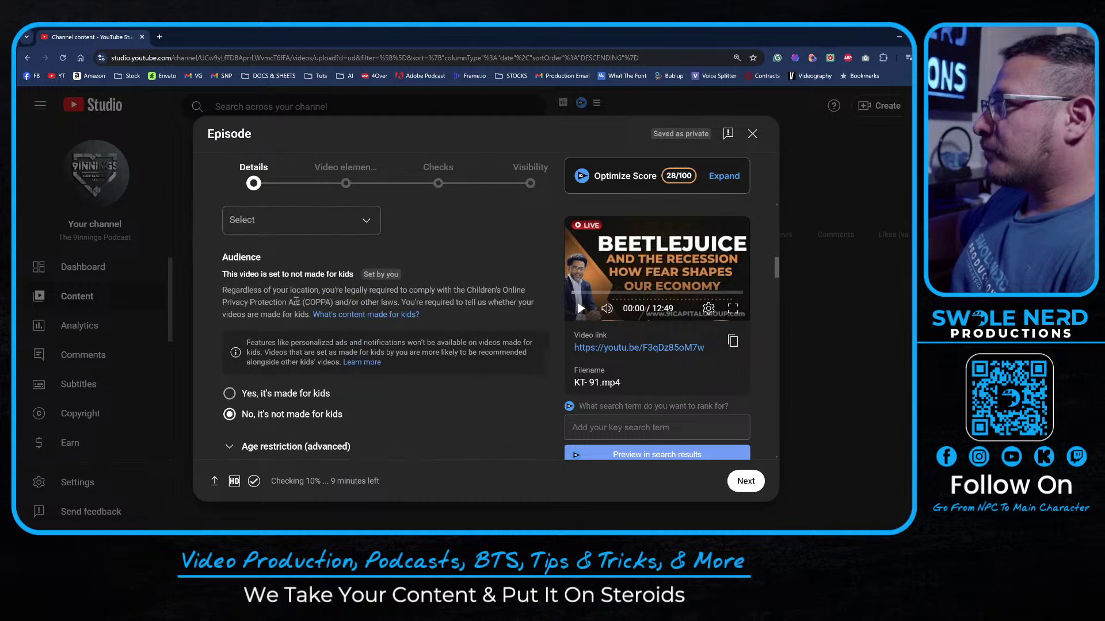
left_click(309, 217)
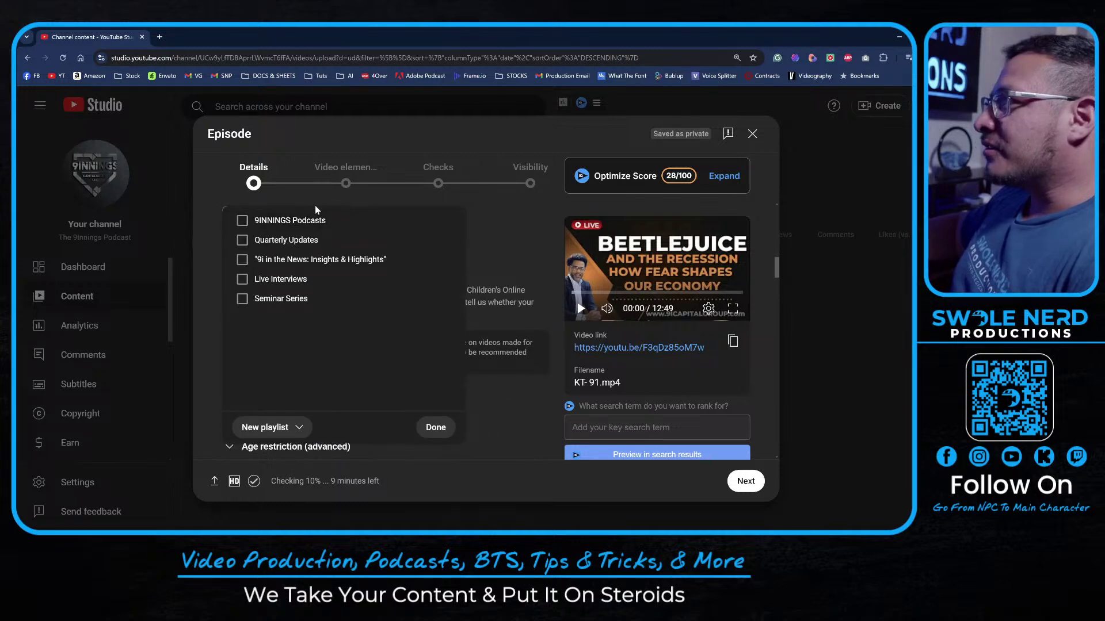
left_click(314, 219)
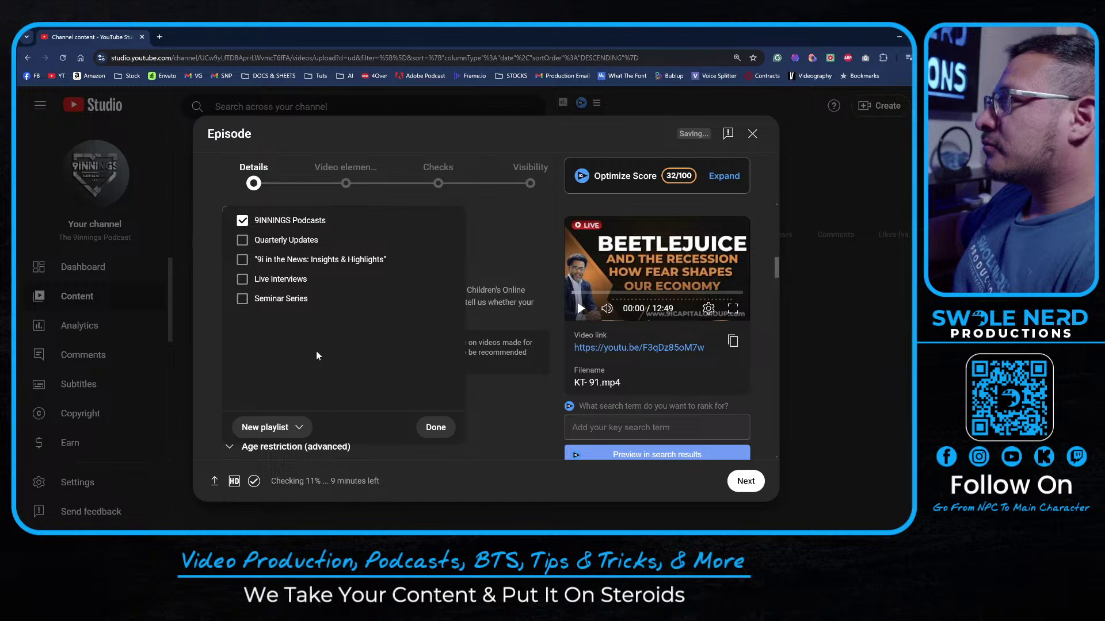
left_click(436, 427)
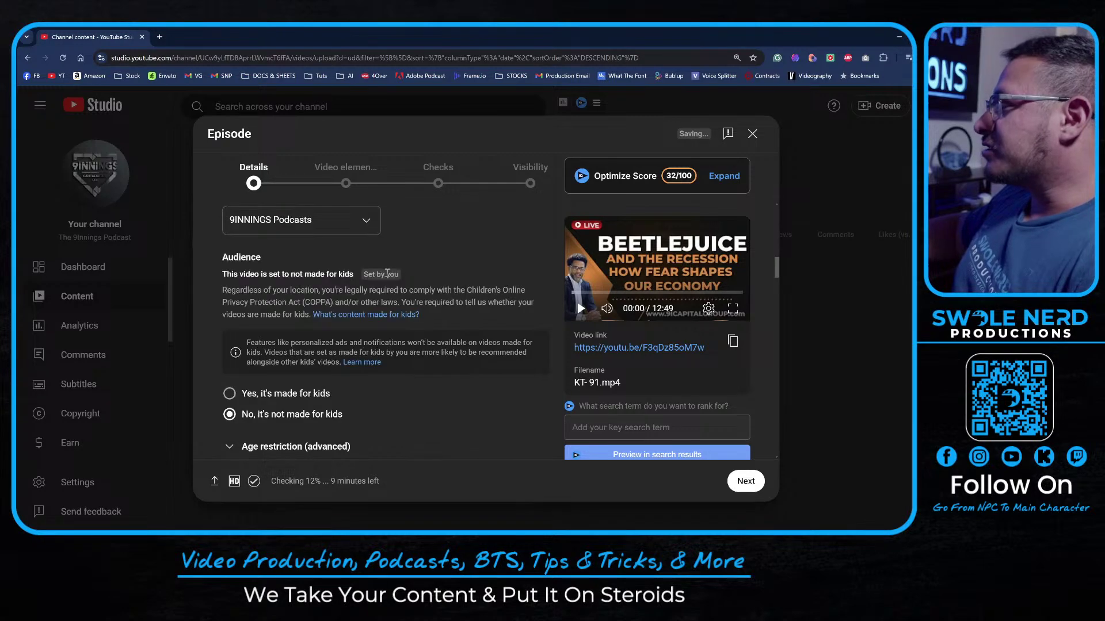
Answer No to the Altered content question for the episode
scroll(496, 261, "down", 3)
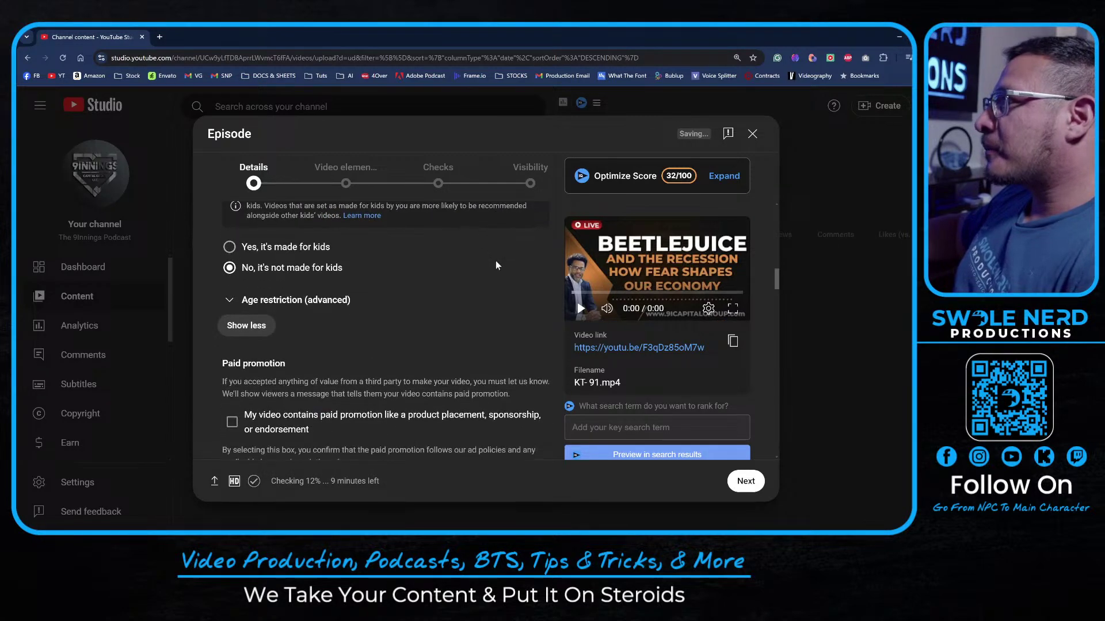
scroll(496, 265, "down", 3)
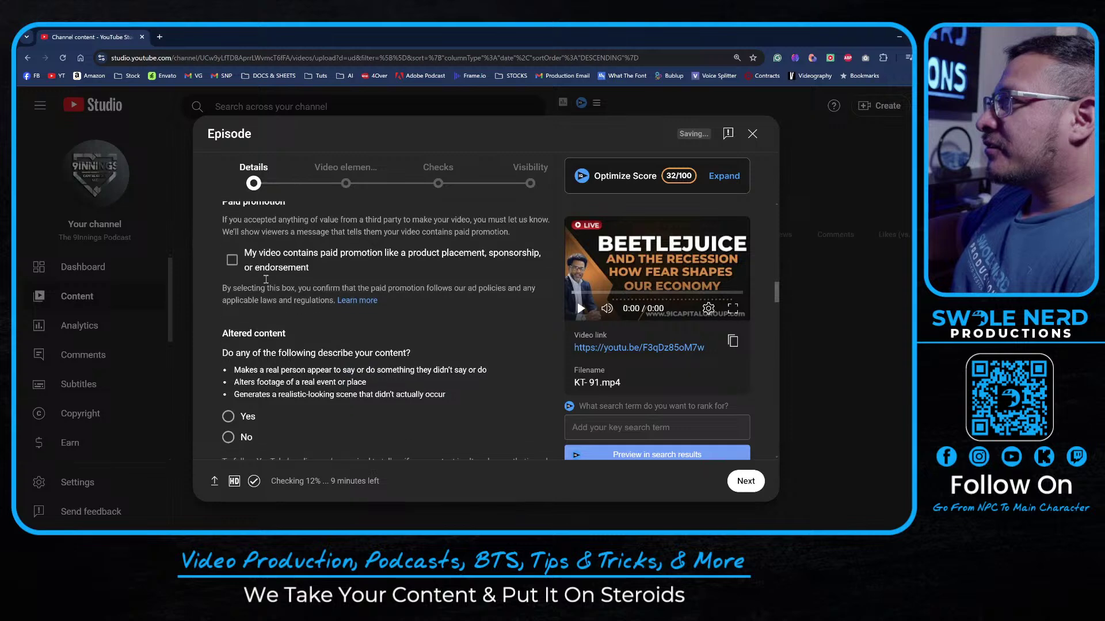
scroll(265, 280, "down", 3)
left_click(230, 306)
scroll(337, 293, "down", 1)
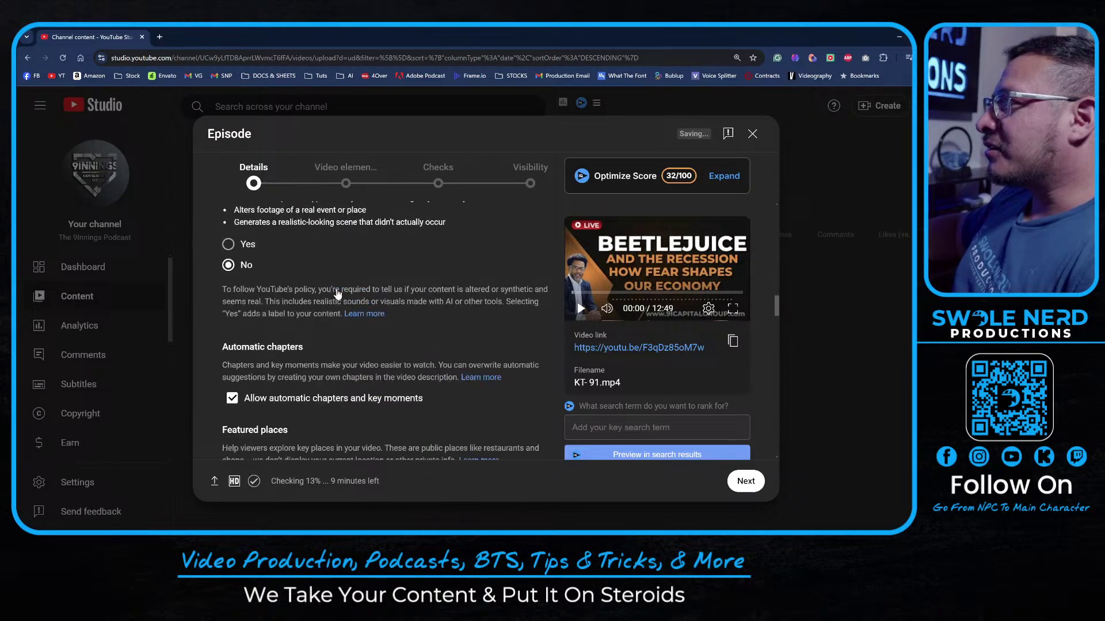
Review the episode's tags, Shorts remixing, category, education and comment settings
scroll(337, 293, "down", 8)
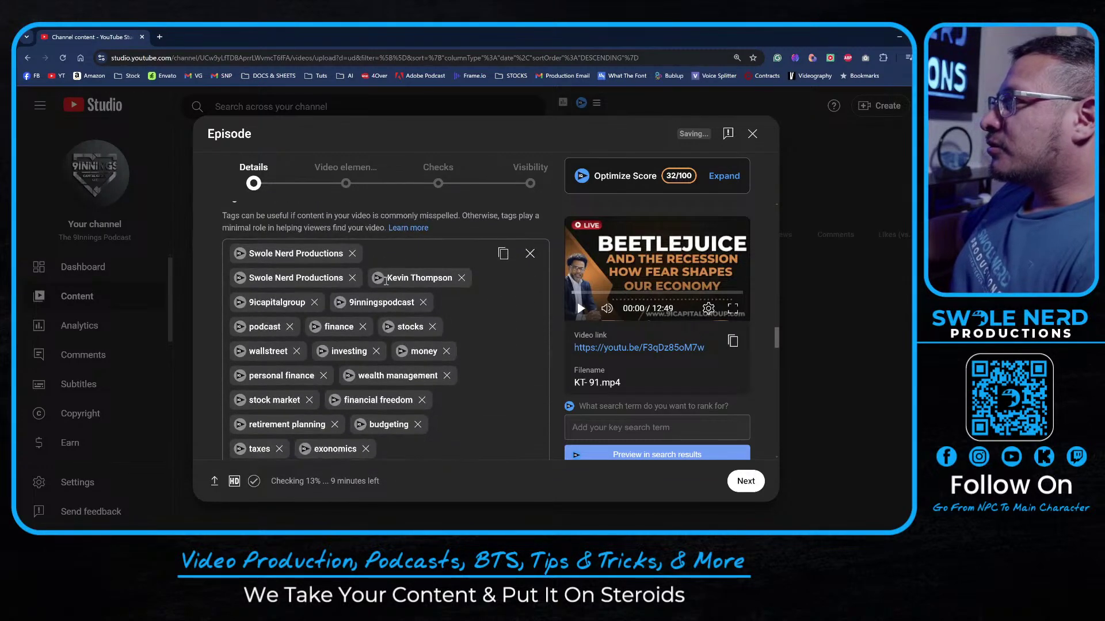
scroll(386, 280, "down", 5)
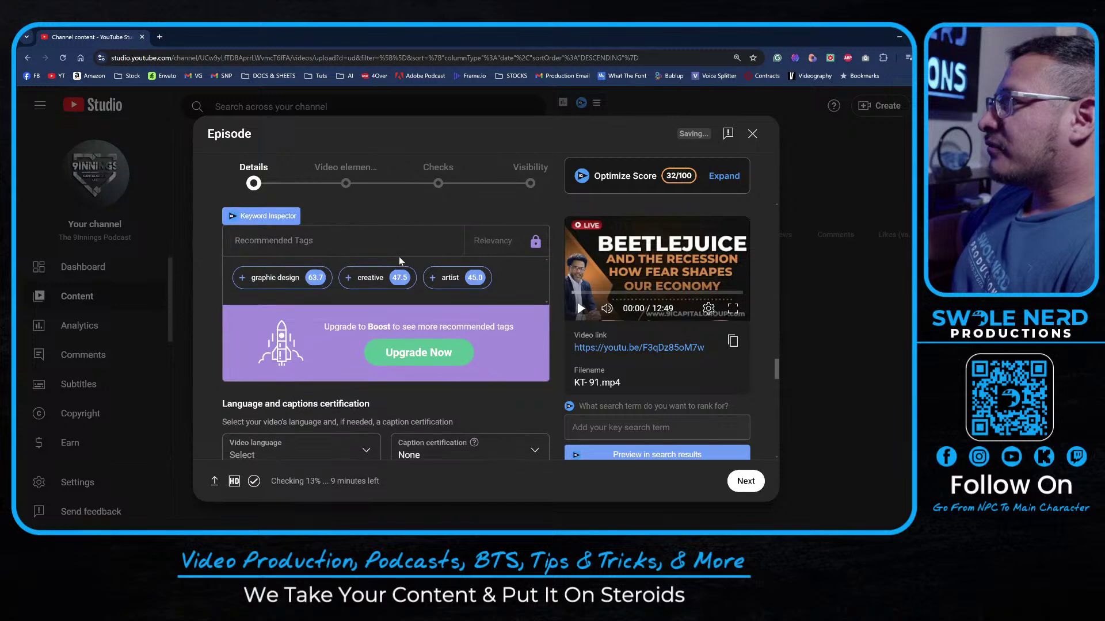
scroll(398, 257, "down", 10)
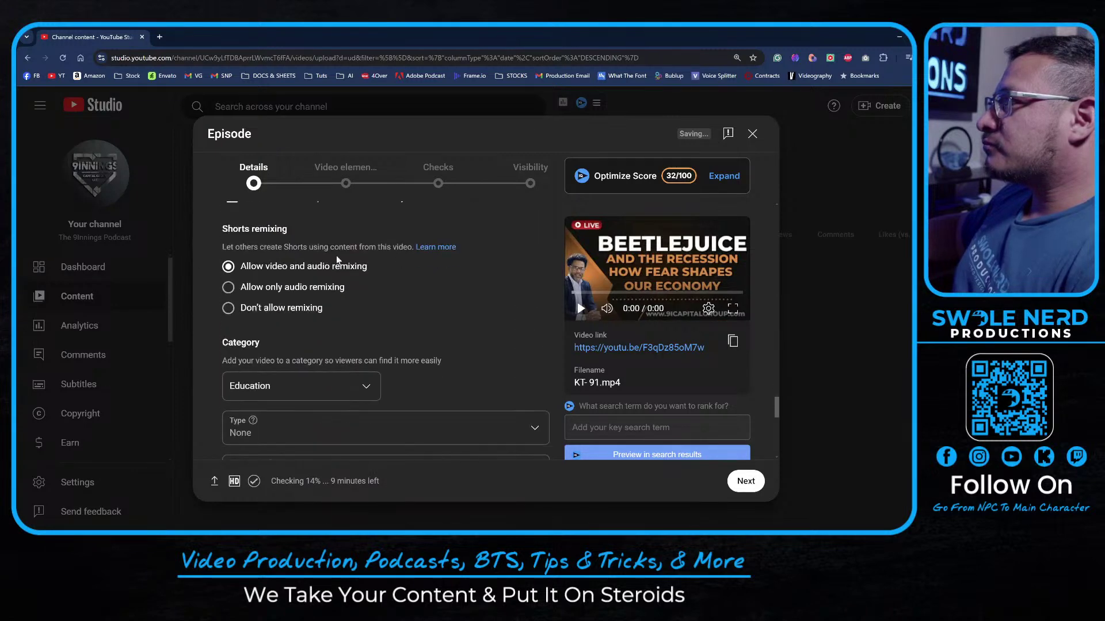
scroll(432, 302, "down", 6)
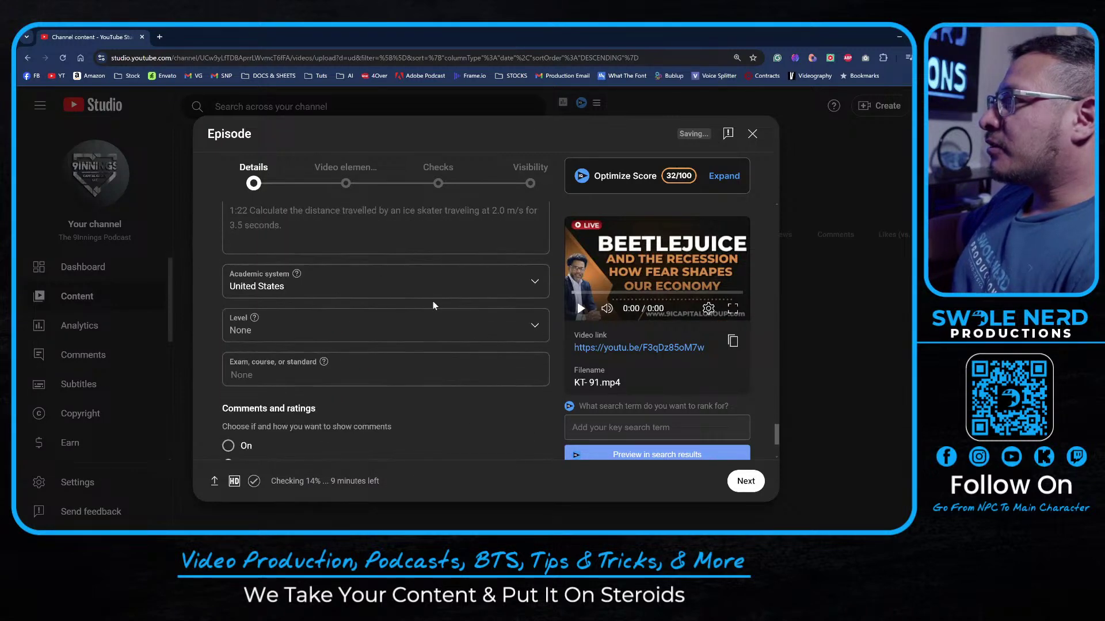
scroll(450, 344, "up", 20)
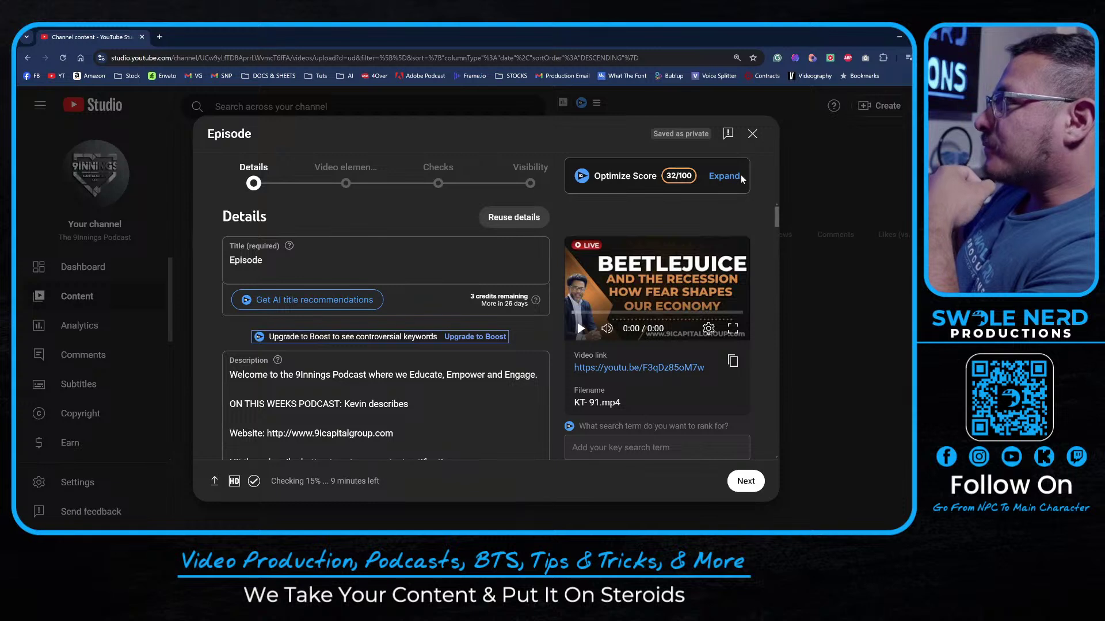
Examine the Optimize Score checklist for the title and description criteria, comparing it with the episode's details, and close it
left_click(724, 176)
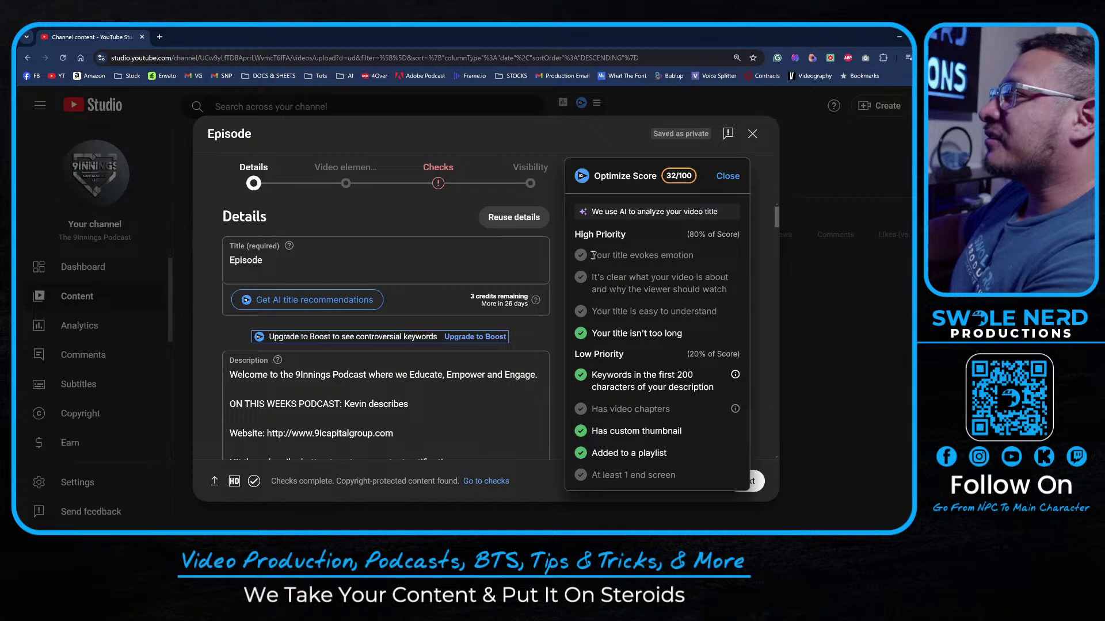
left_click_drag(594, 255, 711, 253)
left_click(620, 276)
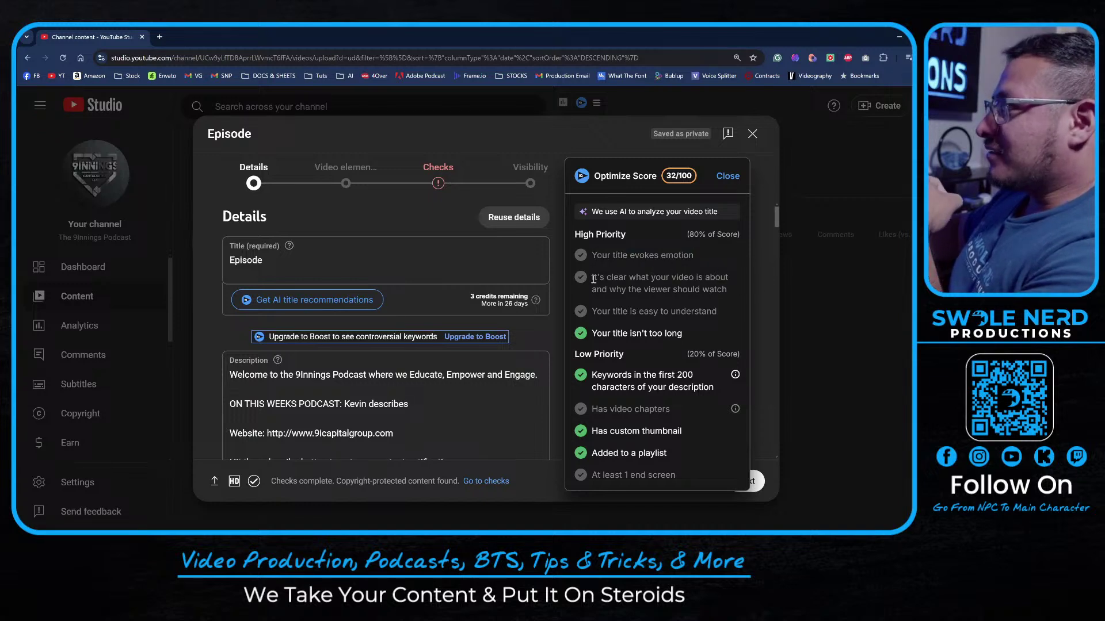
left_click_drag(595, 277, 735, 306)
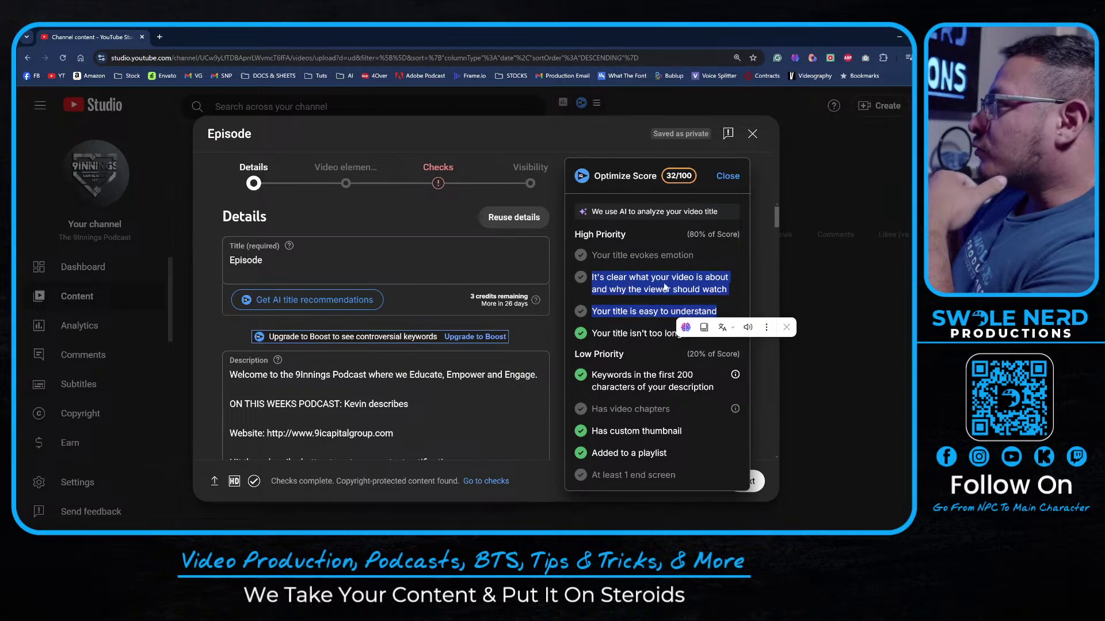
left_click(622, 284)
left_click_drag(593, 312, 716, 311)
left_click(656, 300)
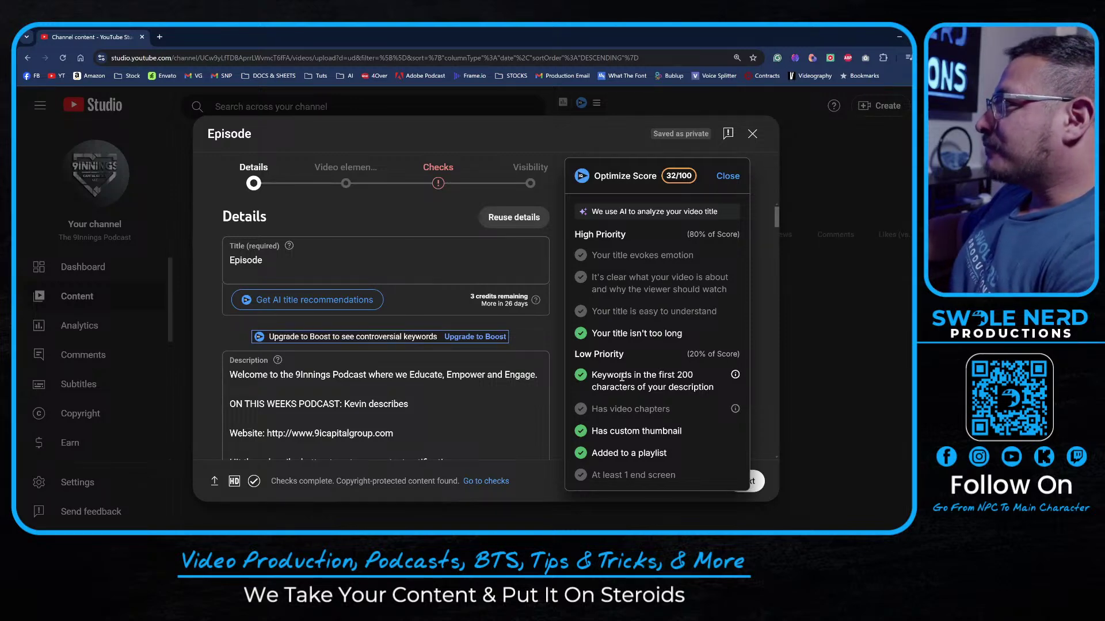
scroll(368, 332, "down", 4)
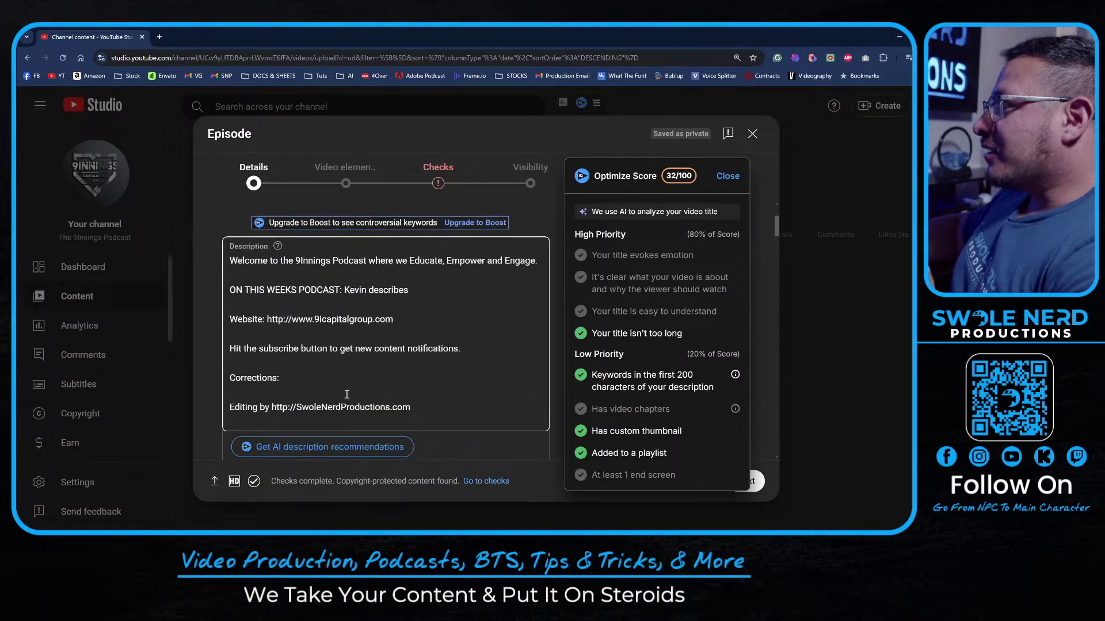
scroll(369, 330, "up", 4)
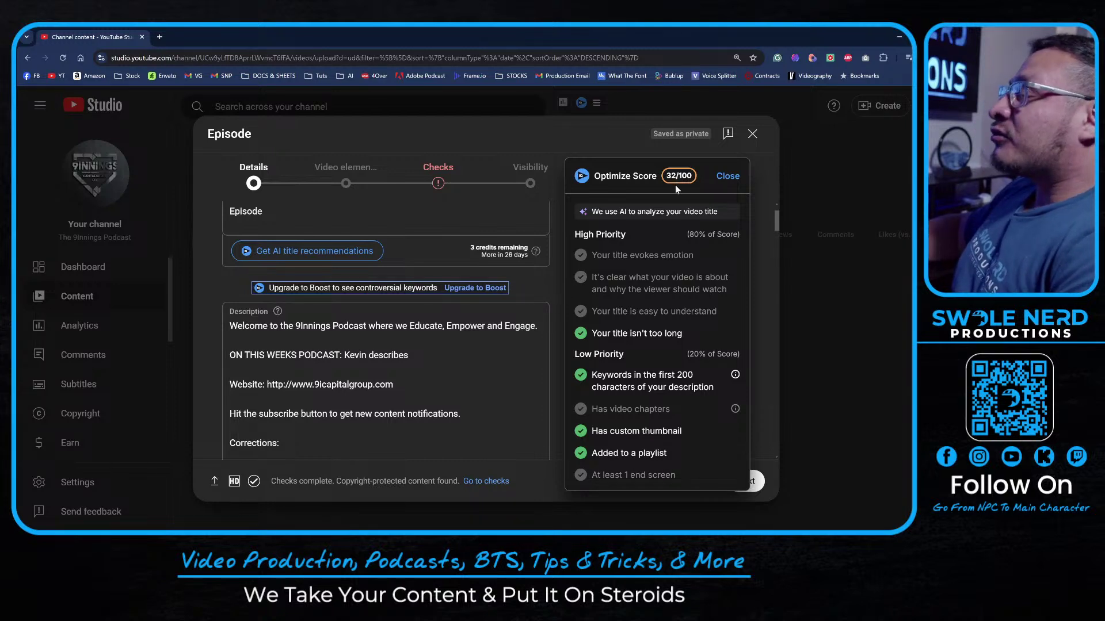
left_click_drag(581, 258, 722, 314)
left_click(723, 314)
left_click(724, 181)
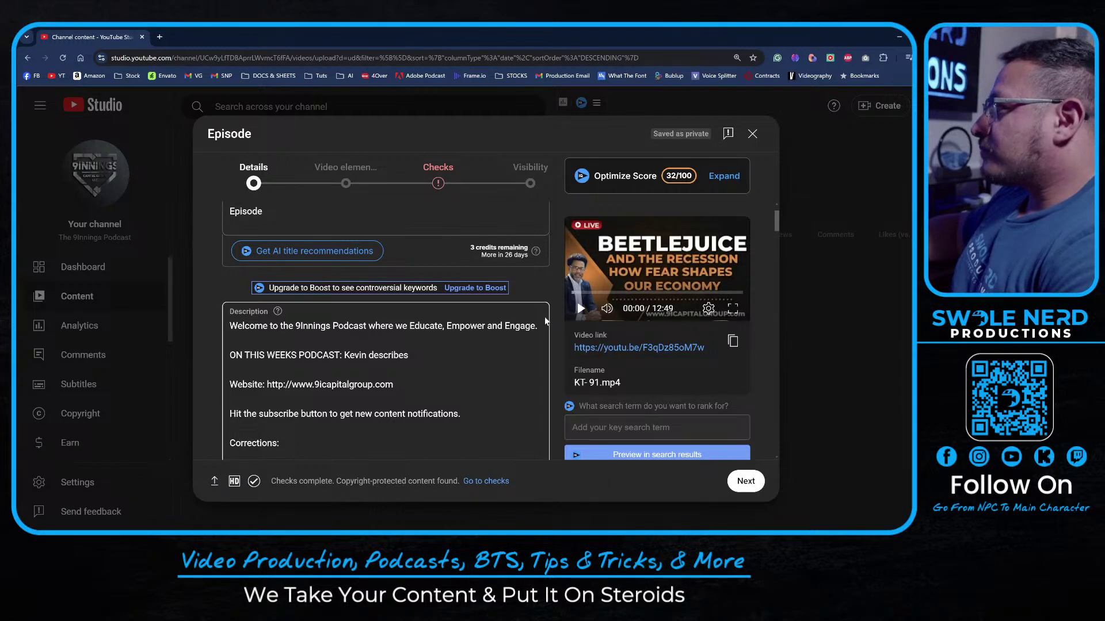
Add an end screen to the episode using the one-video, one-subscribe template with the subscribe element on the left
scroll(556, 311, "down", 8)
scroll(564, 360, "down", 5)
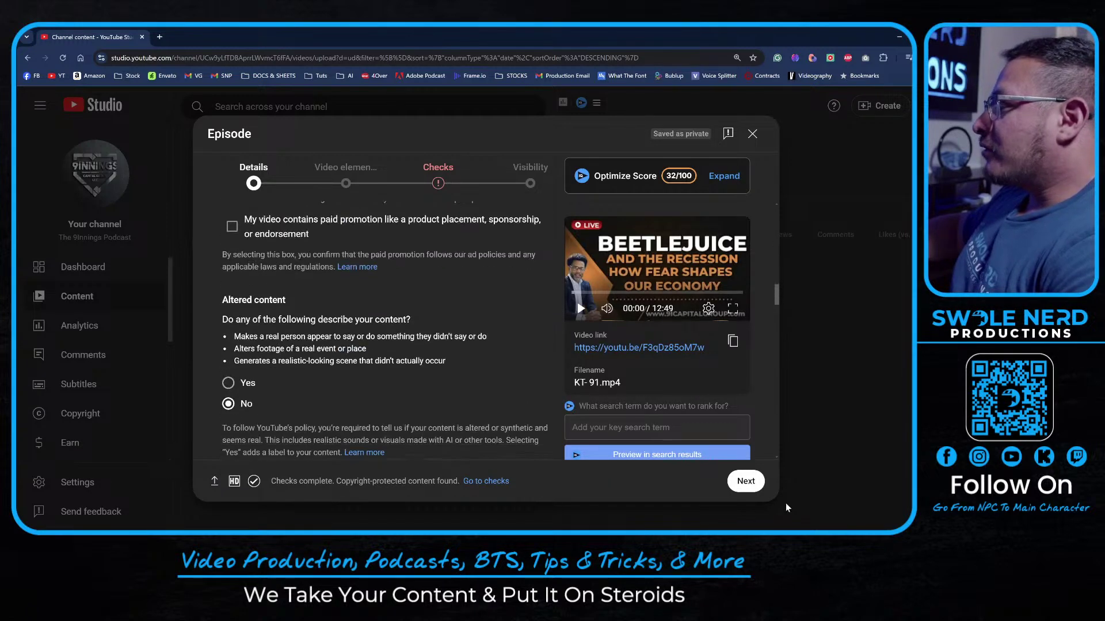
left_click(746, 481)
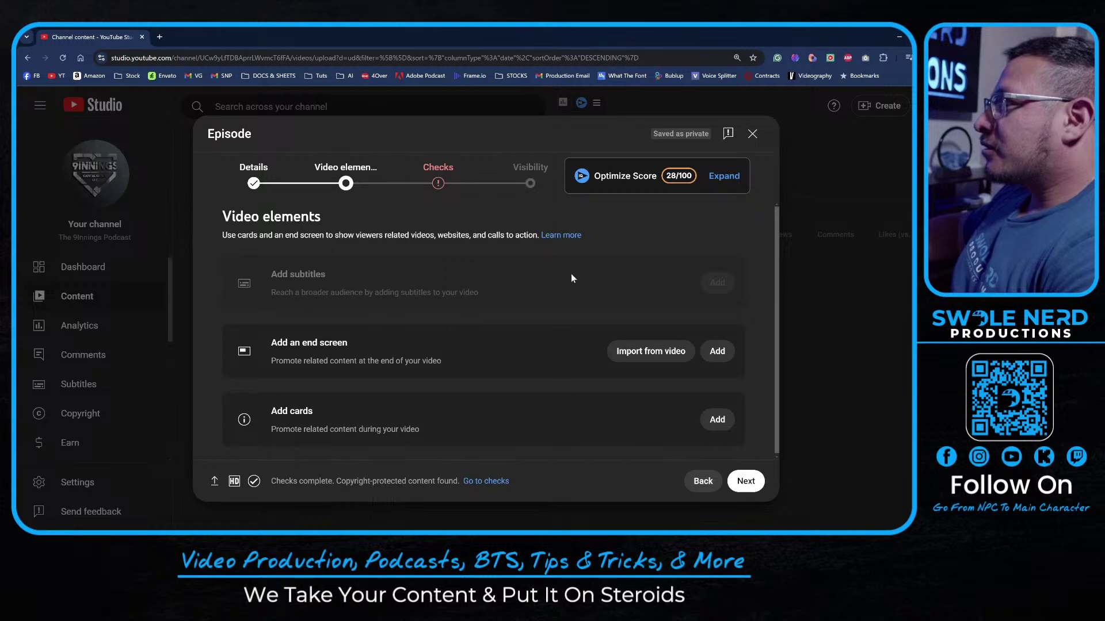
left_click(718, 352)
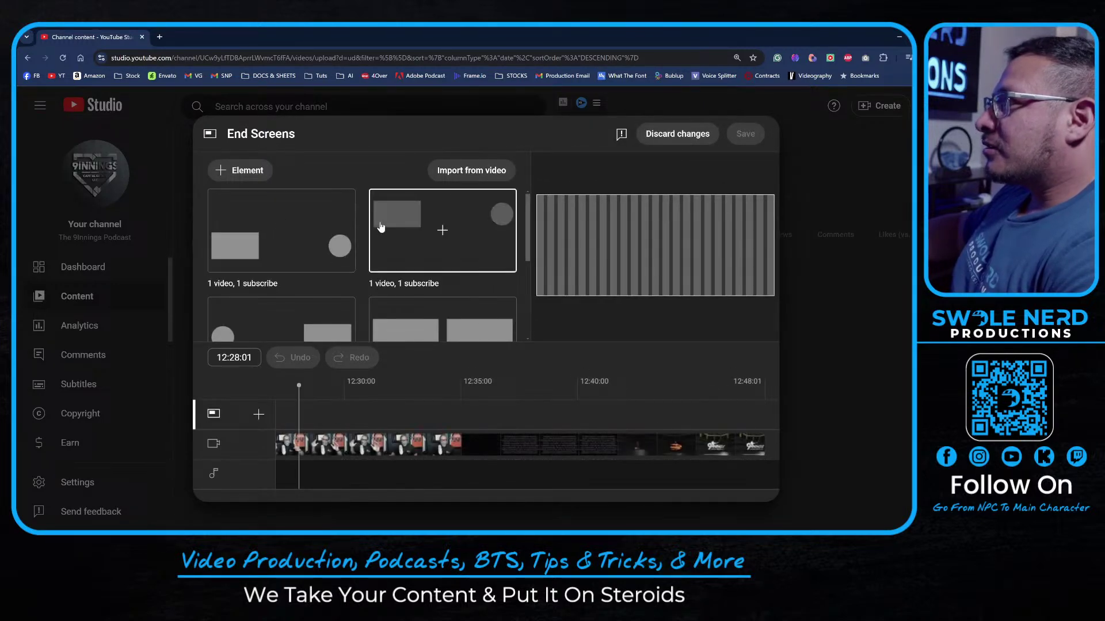
scroll(382, 218, "down", 1)
scroll(225, 249, "up", 1)
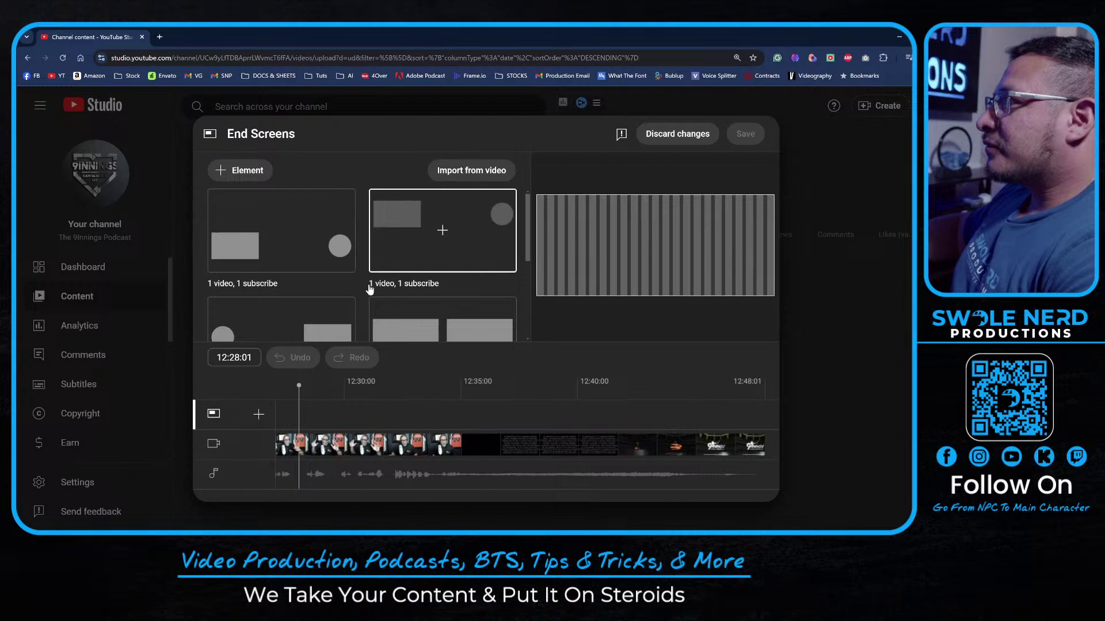
scroll(369, 290, "down", 2)
left_click(275, 254)
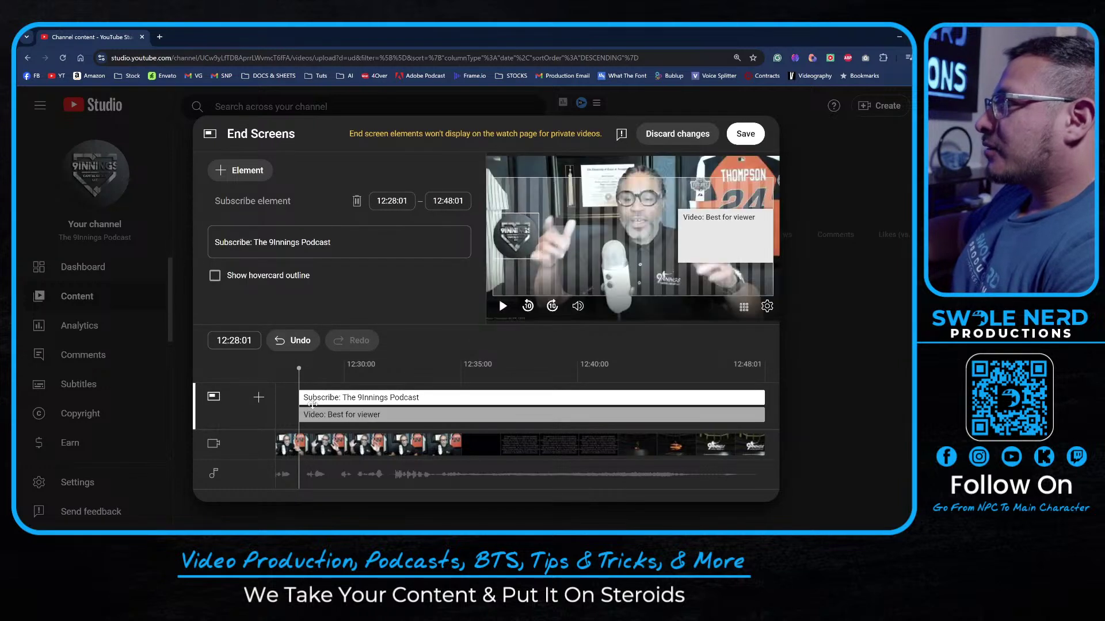
Shorten the end screen's subscribe element so it starts in the closing seconds of the video, and save the end screen
left_click_drag(296, 401, 690, 350)
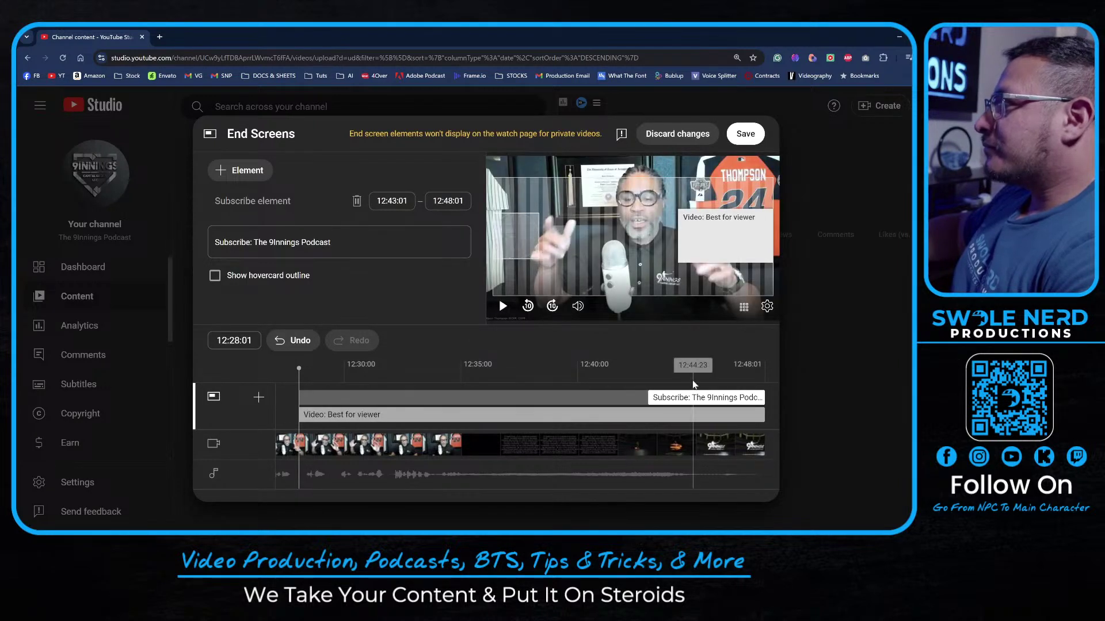
left_click(693, 371)
left_click(639, 371)
left_click_drag(641, 385, 617, 397)
left_click(738, 135)
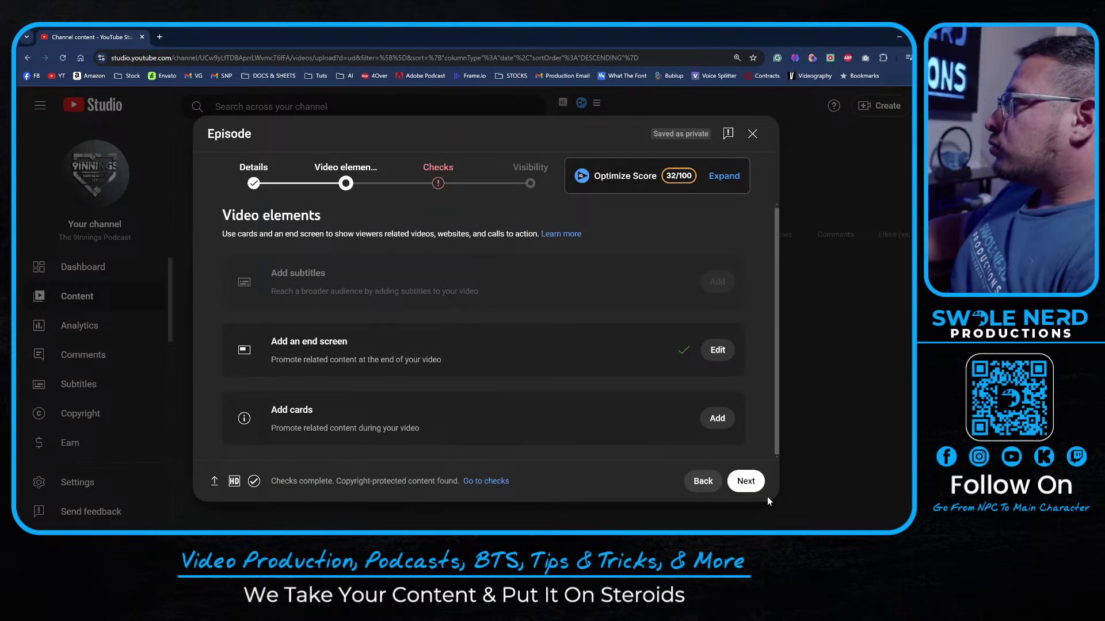
Proceed through the checks, save the episode with Unlisted visibility, and close the publishing confirmation
left_click(746, 483)
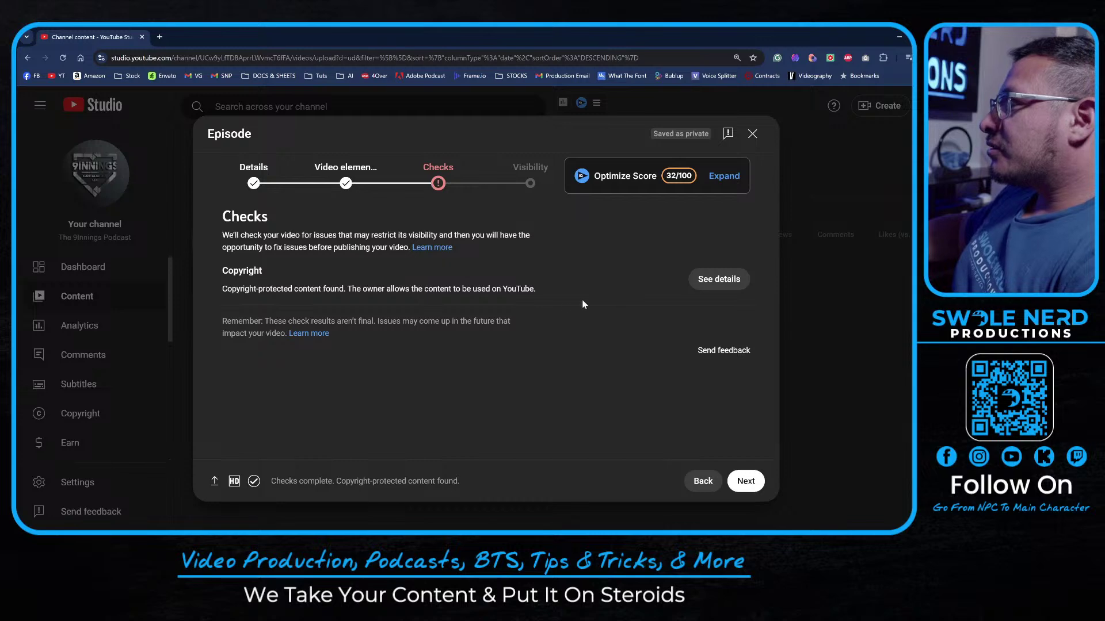
left_click(745, 481)
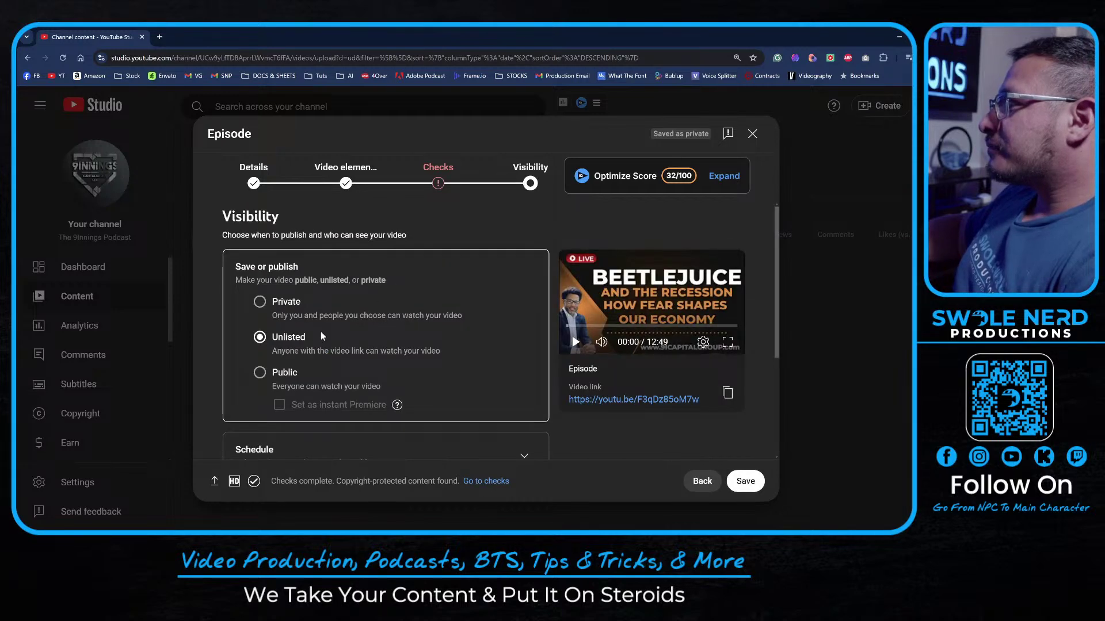
scroll(333, 333, "down", 3)
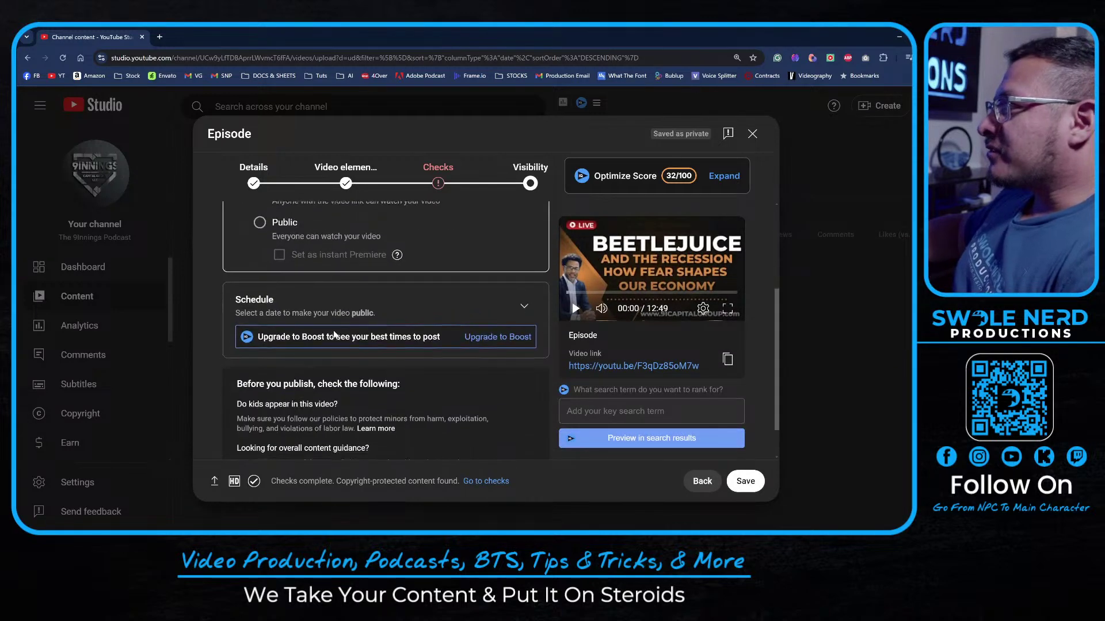
left_click(747, 482)
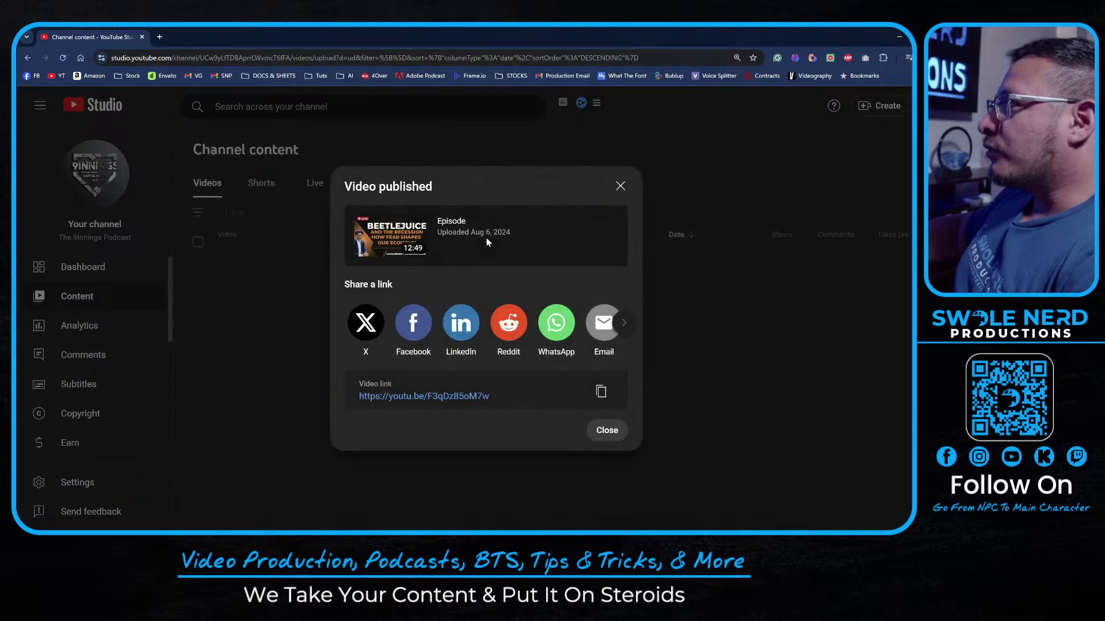
left_click(604, 430)
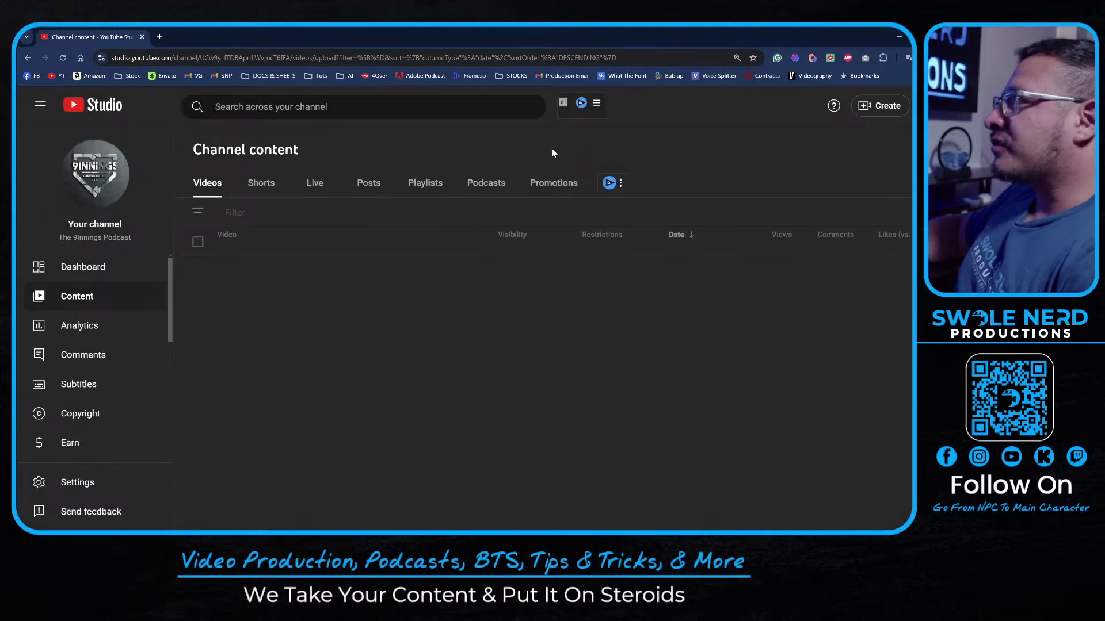
Open the new episode's copyright details to examine the content claim
mouse_move(581, 273)
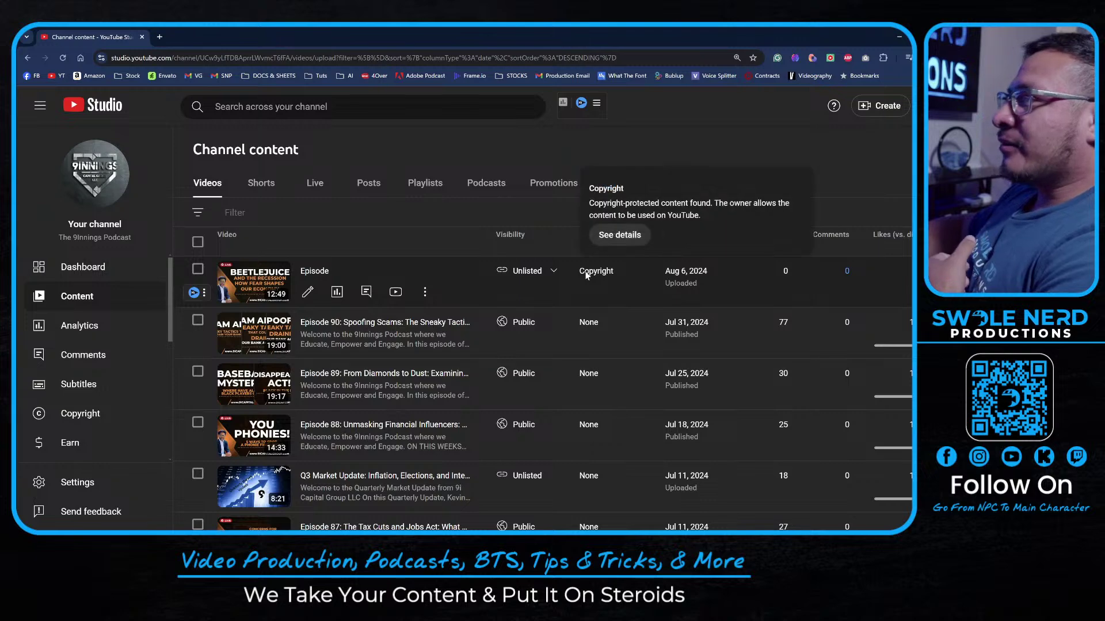
left_click(611, 235)
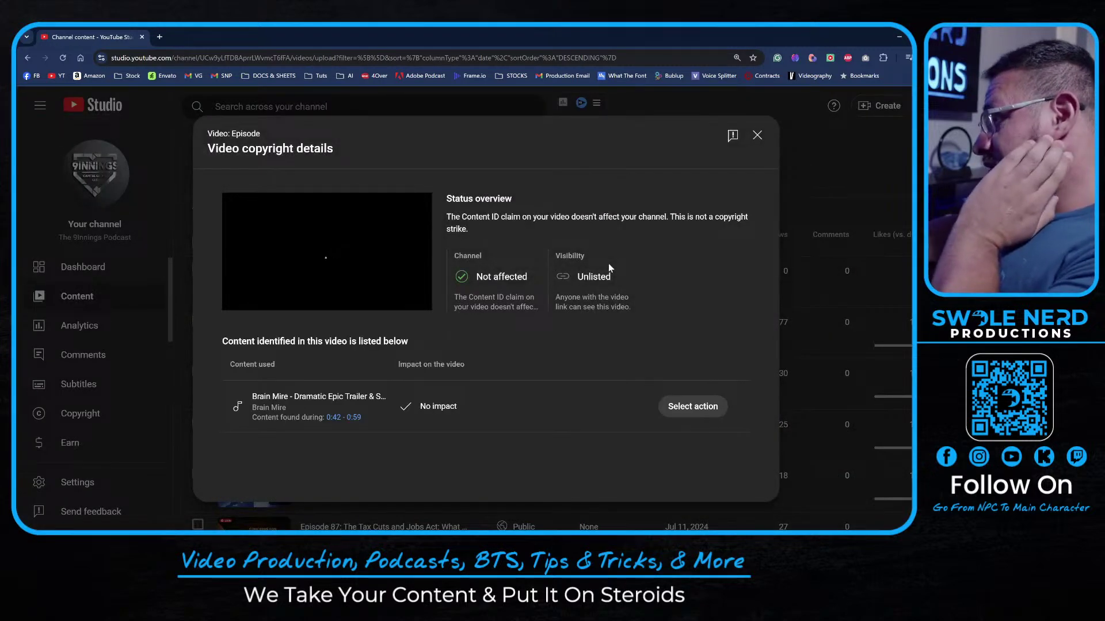
left_click(757, 134)
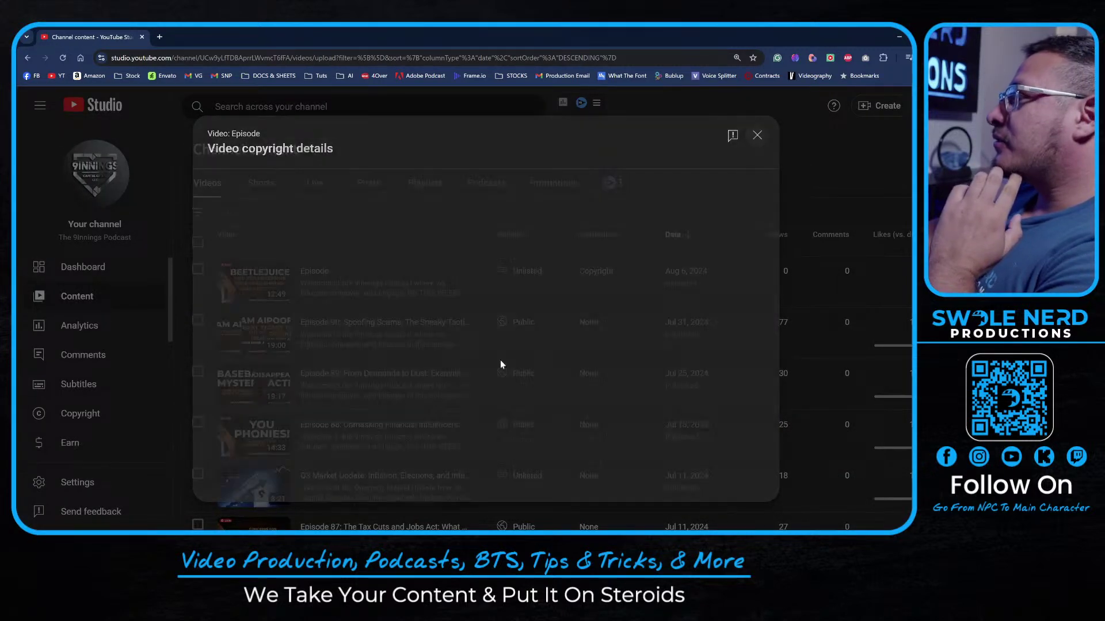
mouse_move(614, 271)
left_click(620, 235)
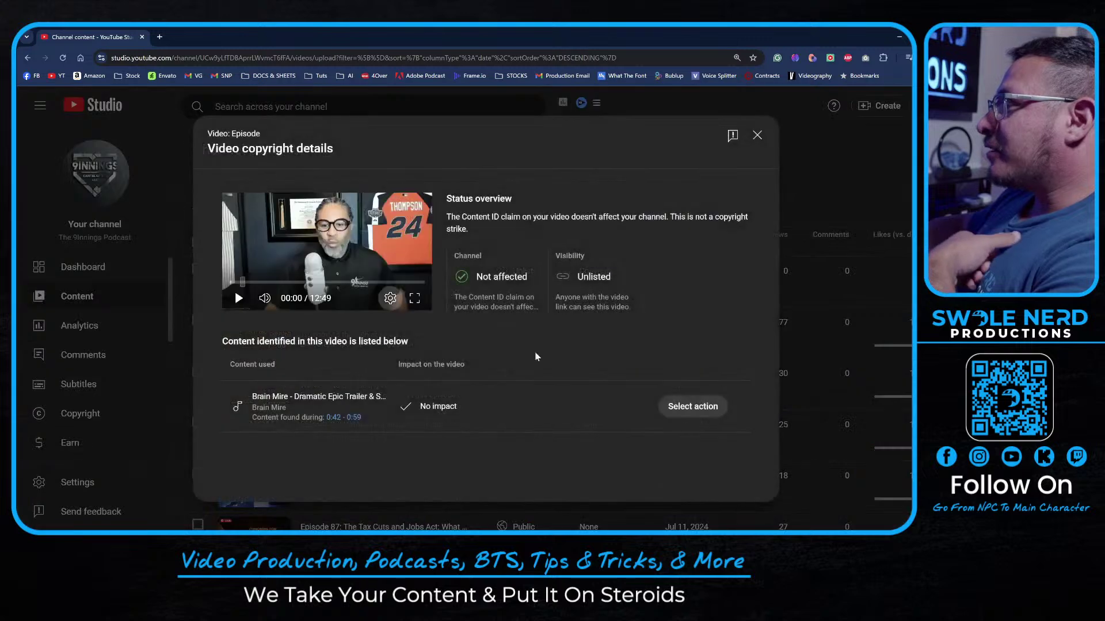
Choose to dispute the claim on the Brain Mire track and continue past the dispute overview
left_click(685, 407)
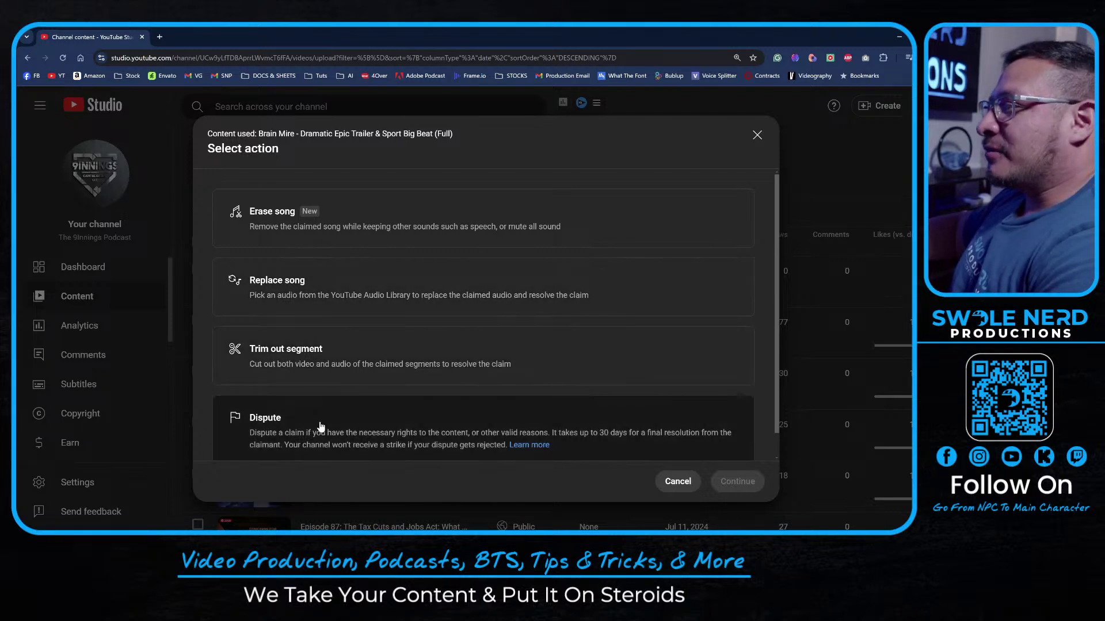
scroll(316, 430, "down", 1)
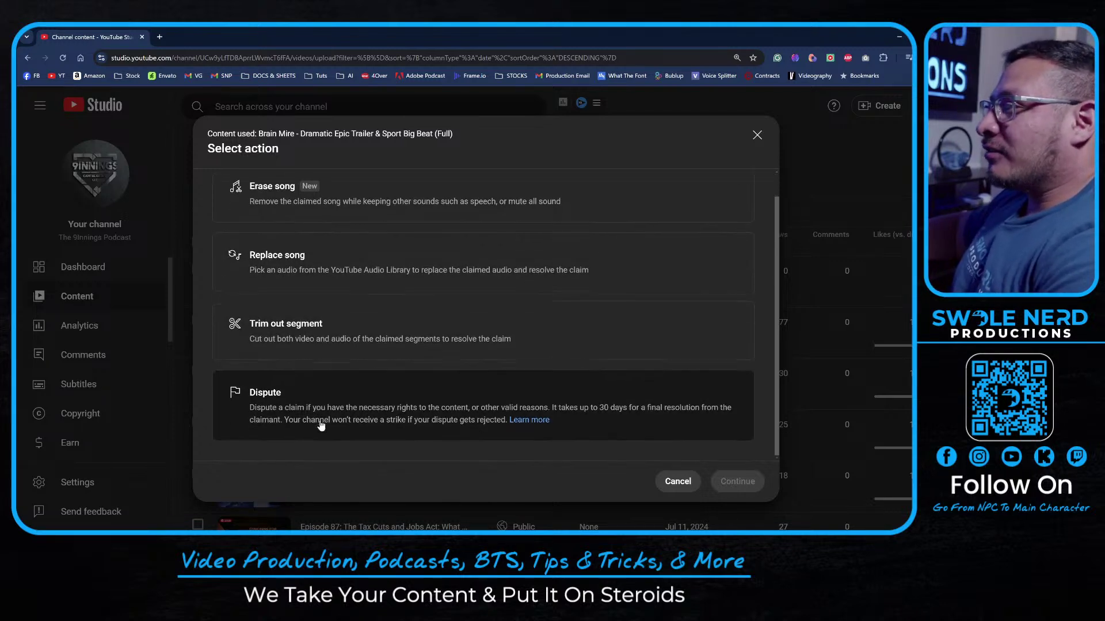
left_click(381, 392)
left_click(738, 481)
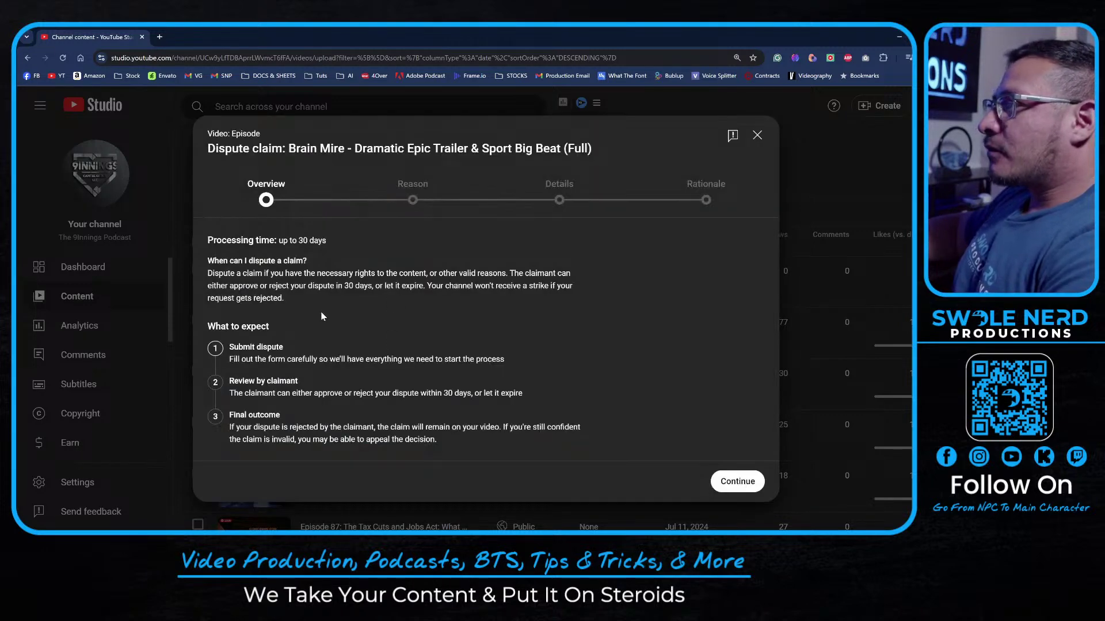
left_click(737, 481)
Give License as the dispute reason and confirm having permission from the copyright owner to use the content
left_click(213, 322)
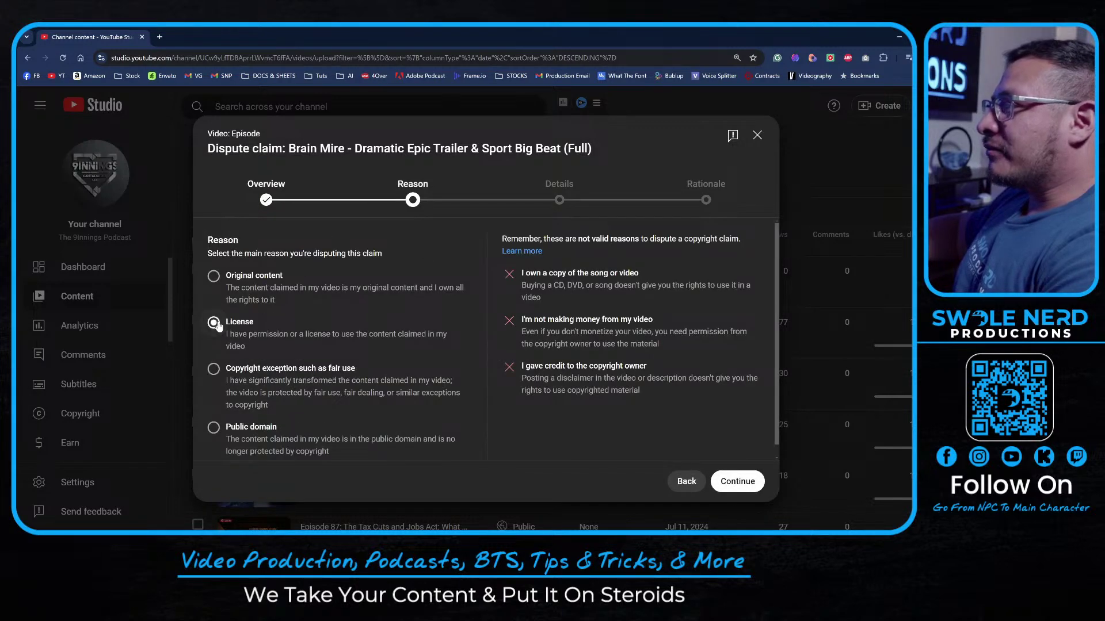
left_click(737, 481)
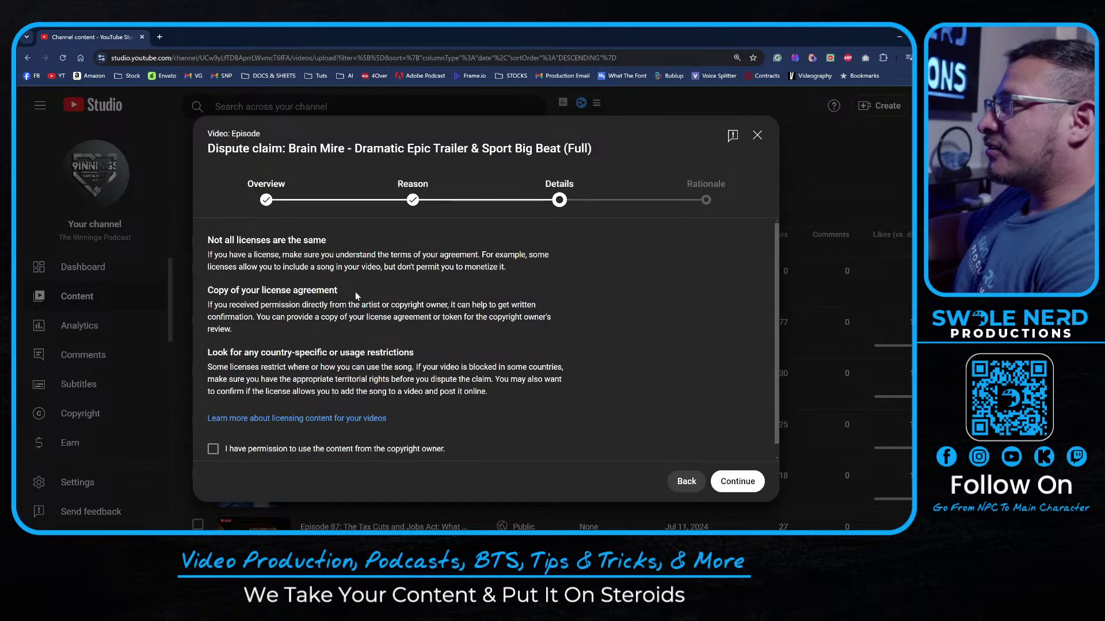
scroll(355, 291, "down", 1)
left_click(212, 436)
left_click(738, 481)
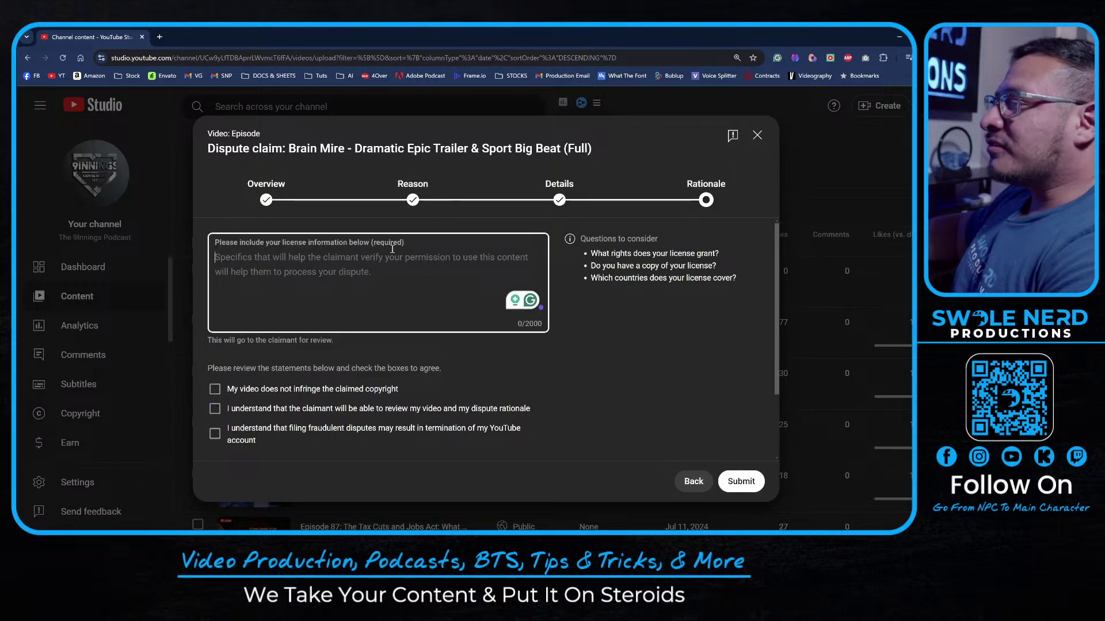
Agree to all three dispute statements on non-infringement, claimant review and the consequences of fraudulent disputes
scroll(378, 271, "down", 1)
scroll(378, 271, "up", 1)
scroll(282, 272, "down", 1)
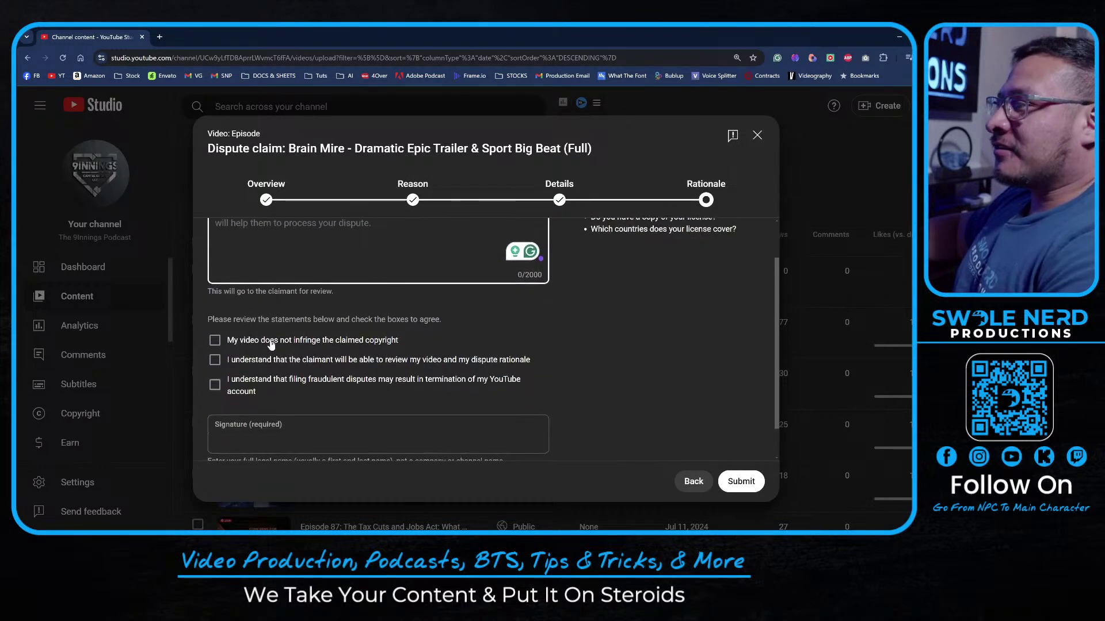
left_click(263, 340)
left_click(263, 360)
left_click(259, 391)
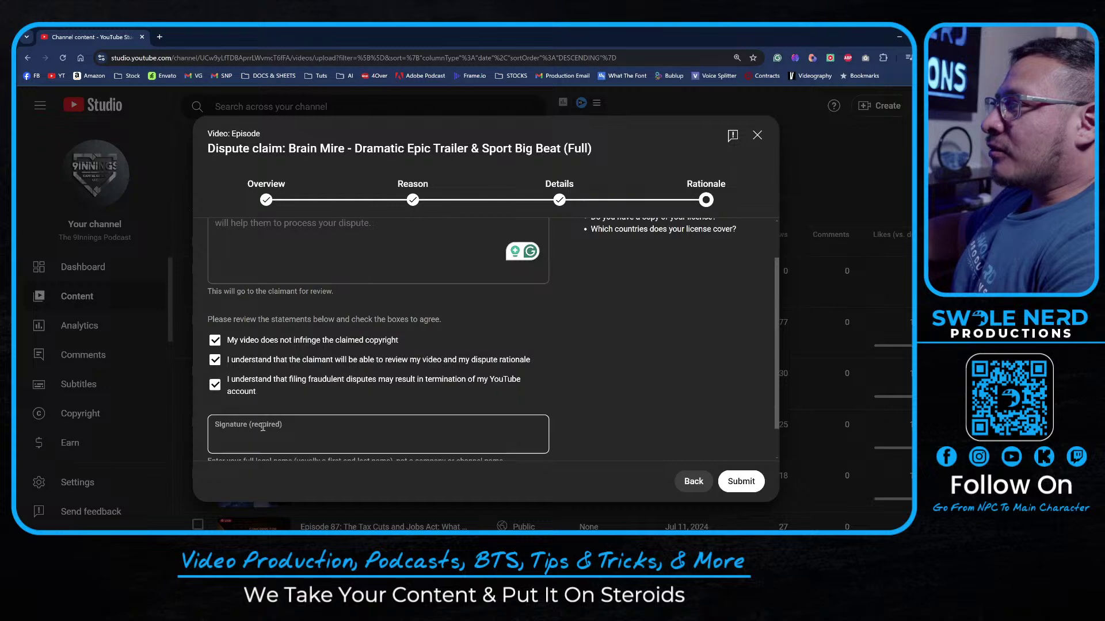
Complete the dispute form with the required signature, submit it, and close the episode's copyright details
left_click(305, 437)
scroll(305, 436, "down", 1)
left_click(741, 481)
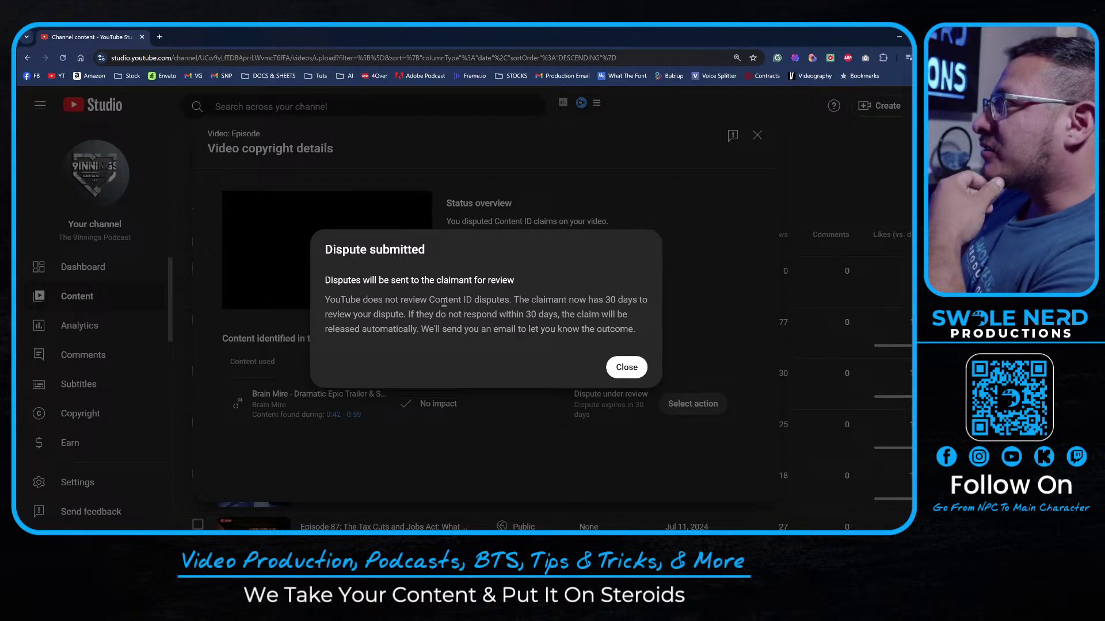
left_click(627, 367)
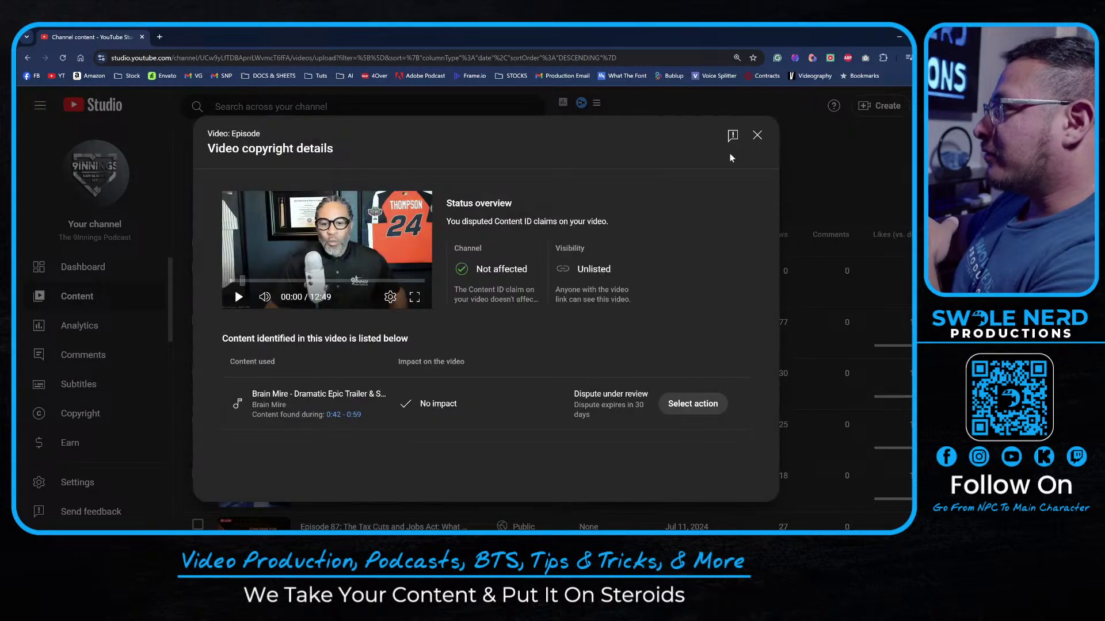
left_click(757, 135)
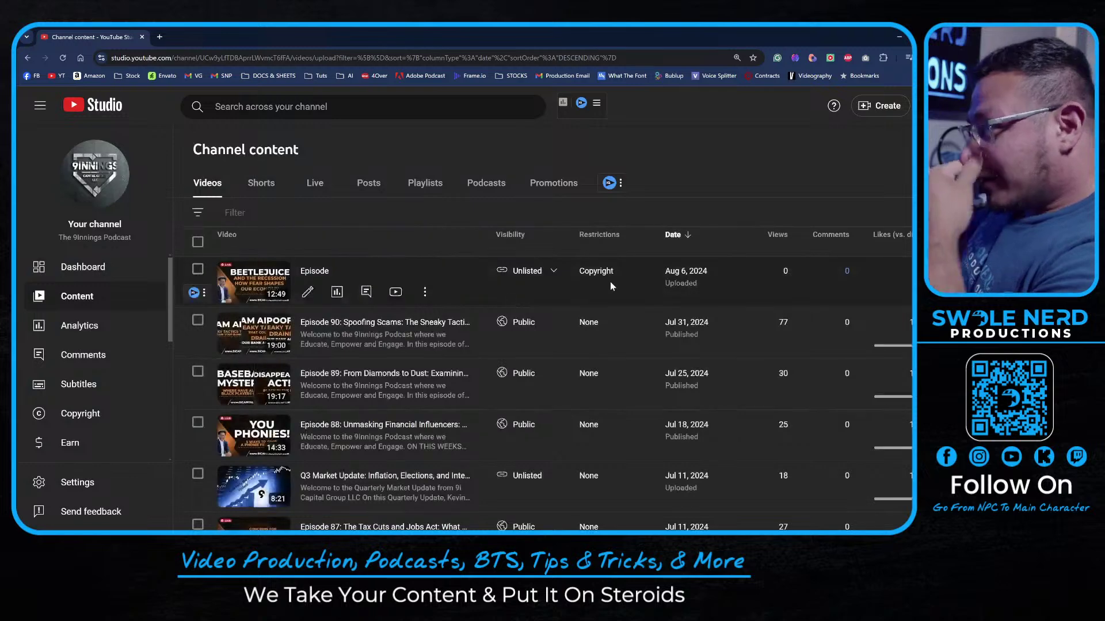
Switch to the channel's public YouTube page and look over the videos and Shorts on its home section
mouse_move(609, 282)
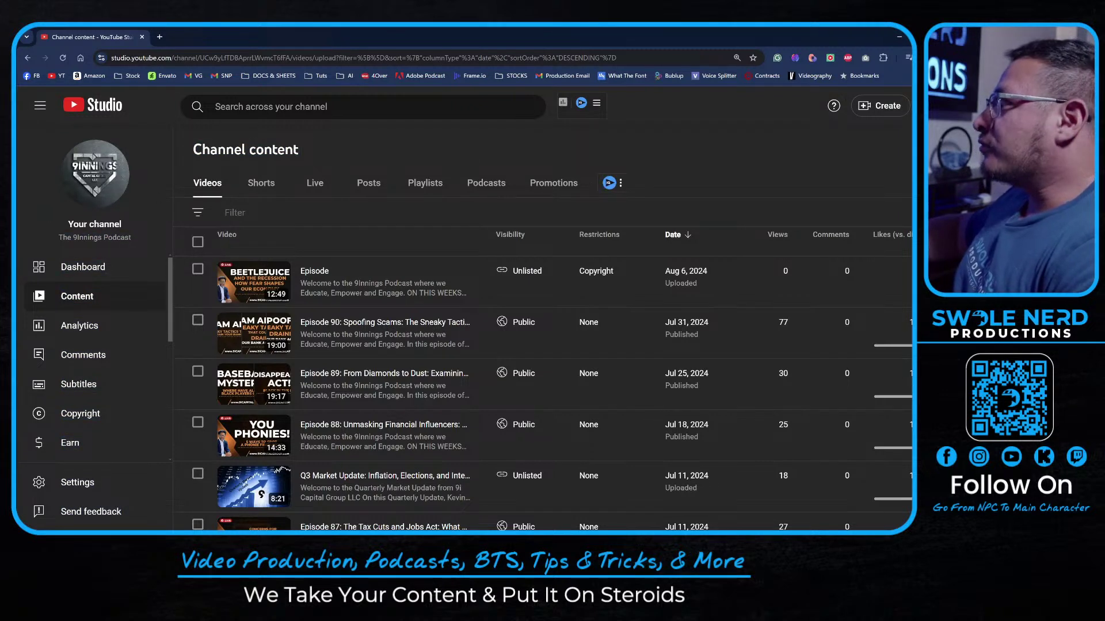
left_click(909, 111)
left_click(816, 180)
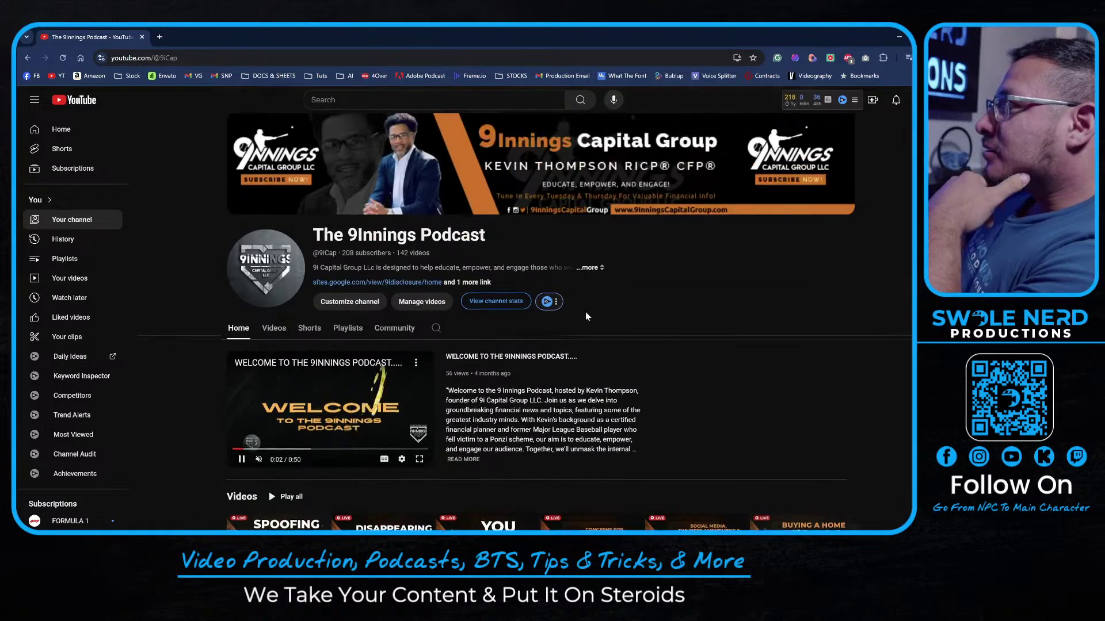
scroll(390, 309, "down", 2)
scroll(390, 309, "down", 1)
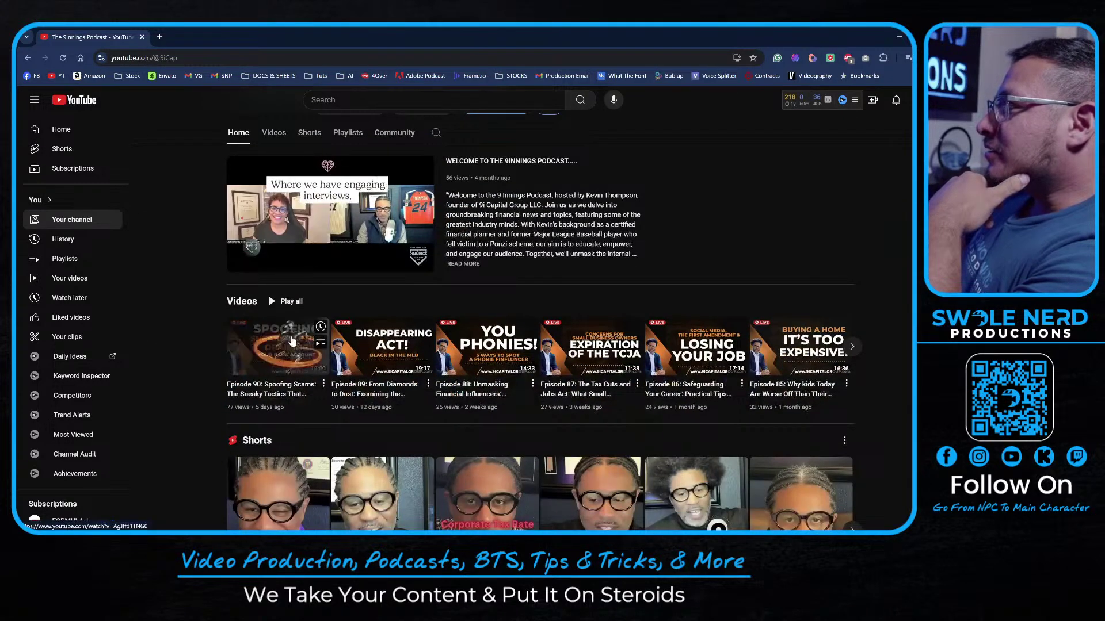
scroll(567, 341, "down", 2)
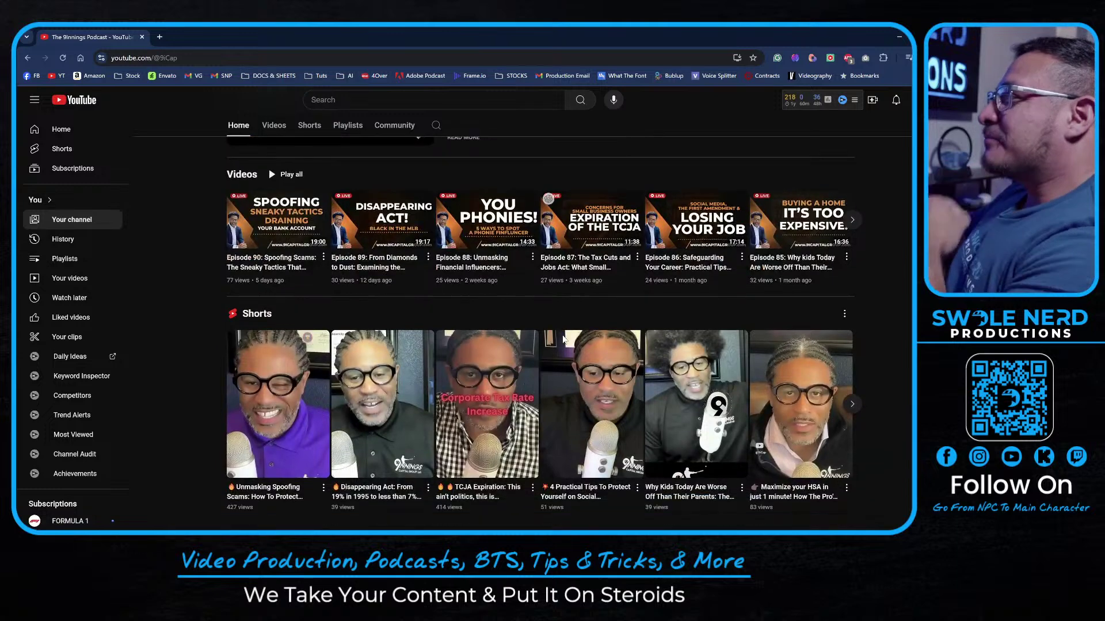
scroll(410, 314, "up", 2)
scroll(410, 314, "up", 1)
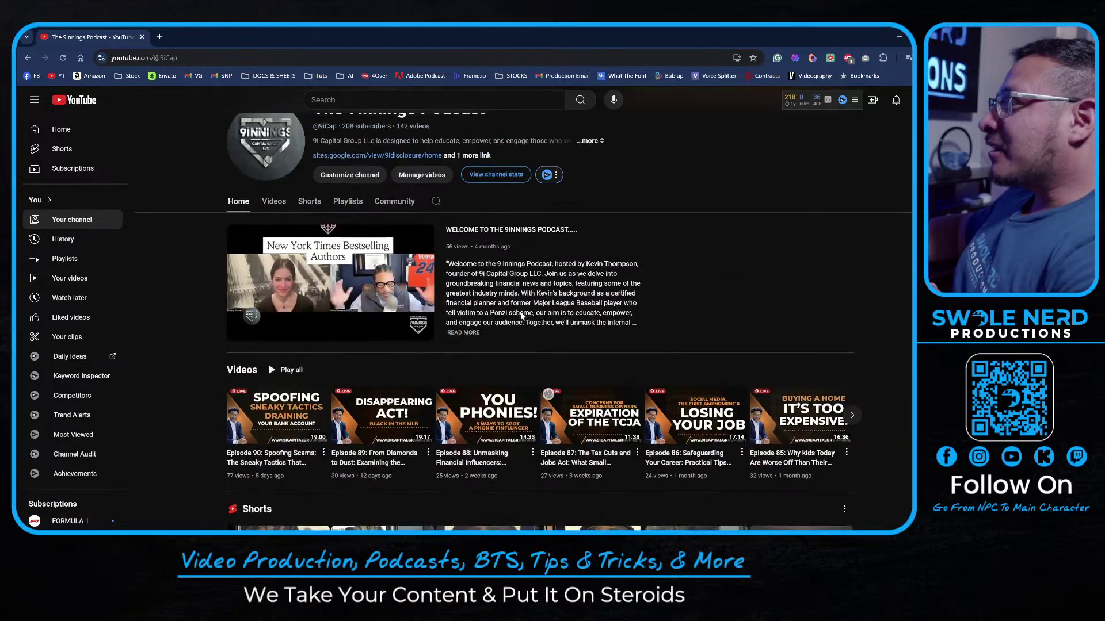
Browse the channel's full list of videos to examine the thumbnails and titles of earlier episodes
left_click(274, 201)
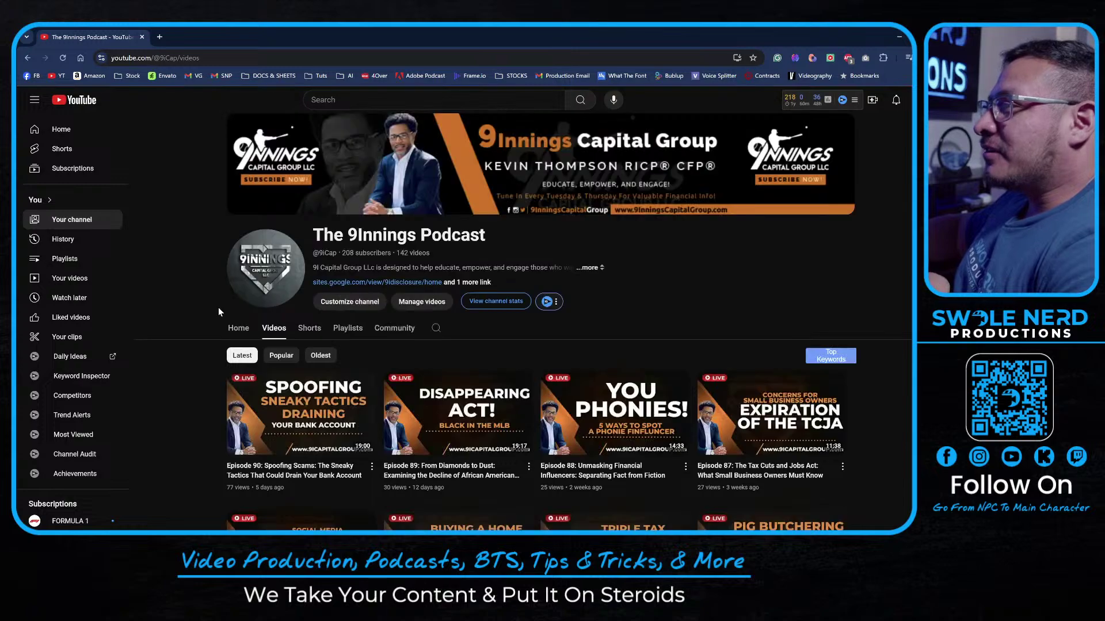
scroll(219, 311, "down", 4)
scroll(219, 311, "down", 9)
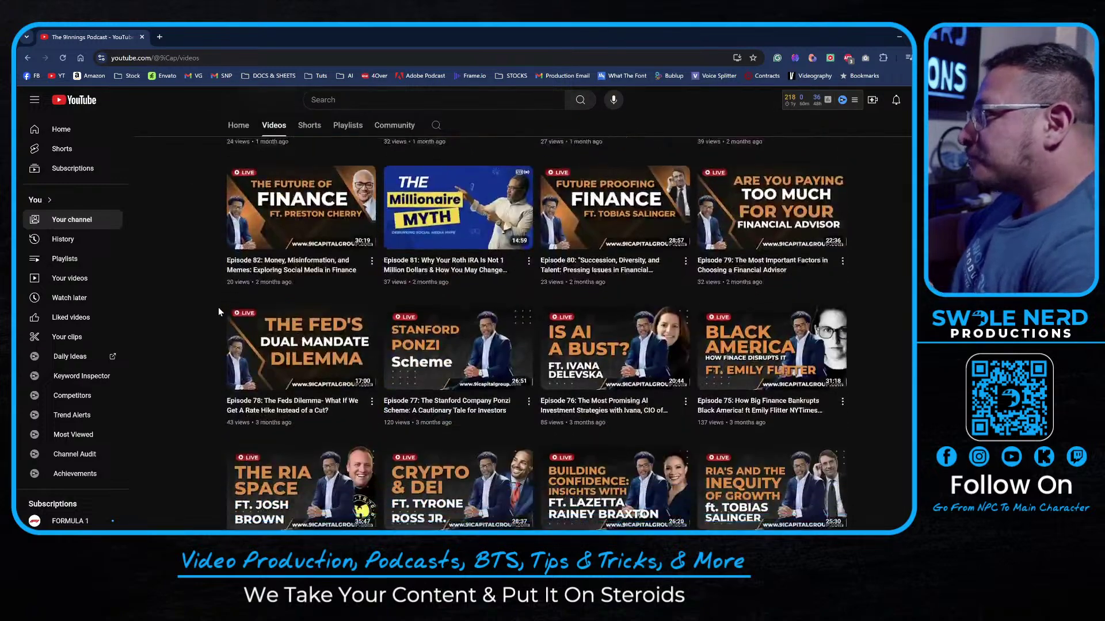
scroll(219, 310, "down", 2)
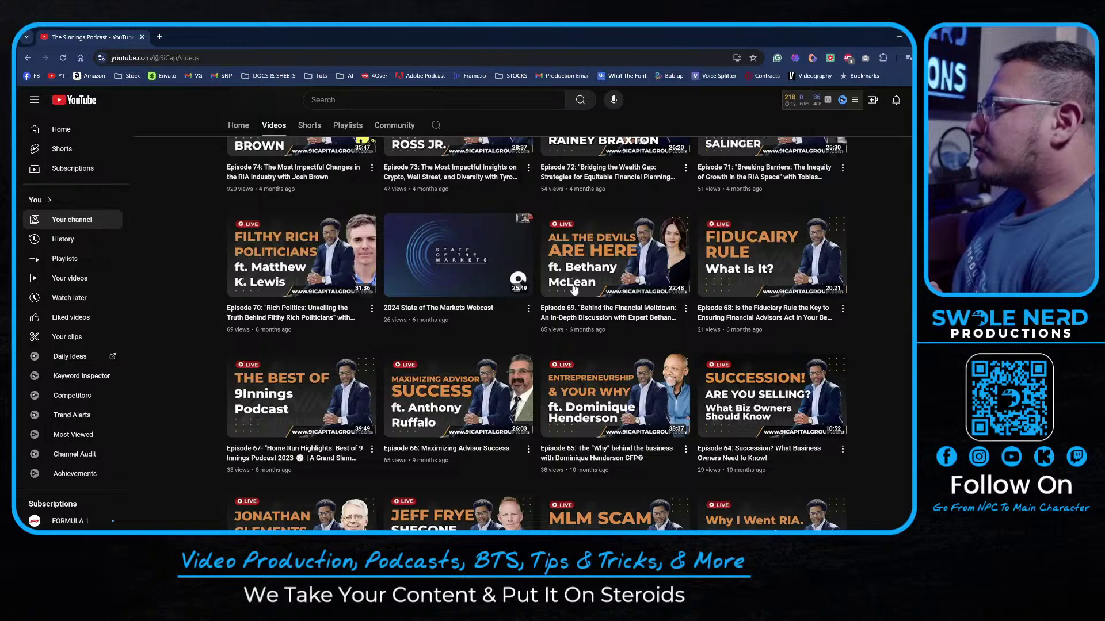
Compare the thumbnail designs of the channel's oldest episodes with those of its newest ones in the video list
mouse_move(654, 252)
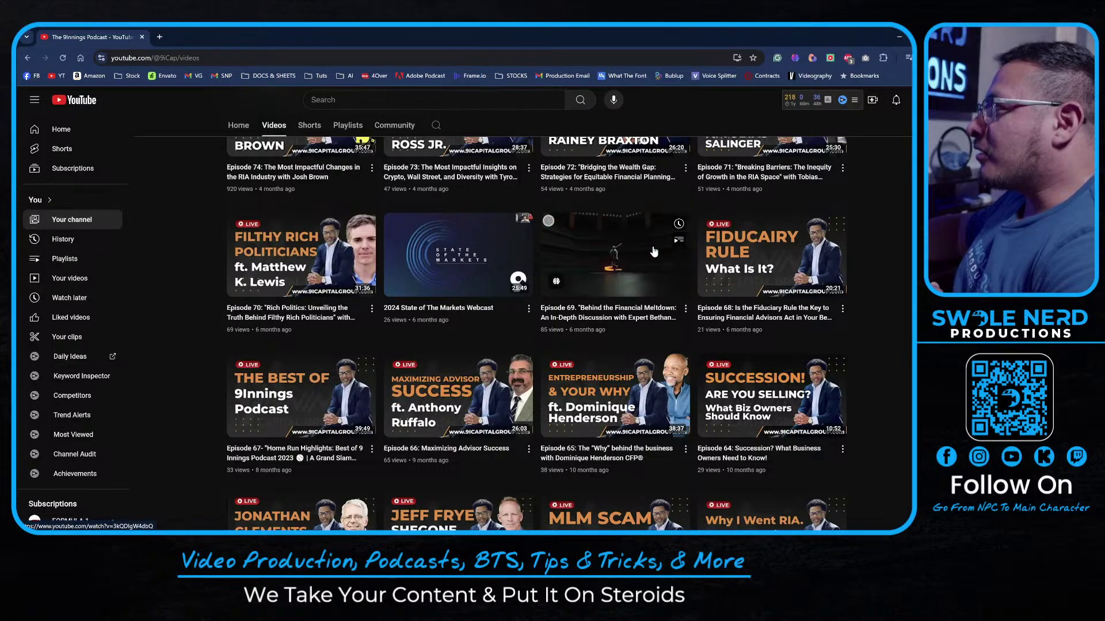
mouse_move(331, 260)
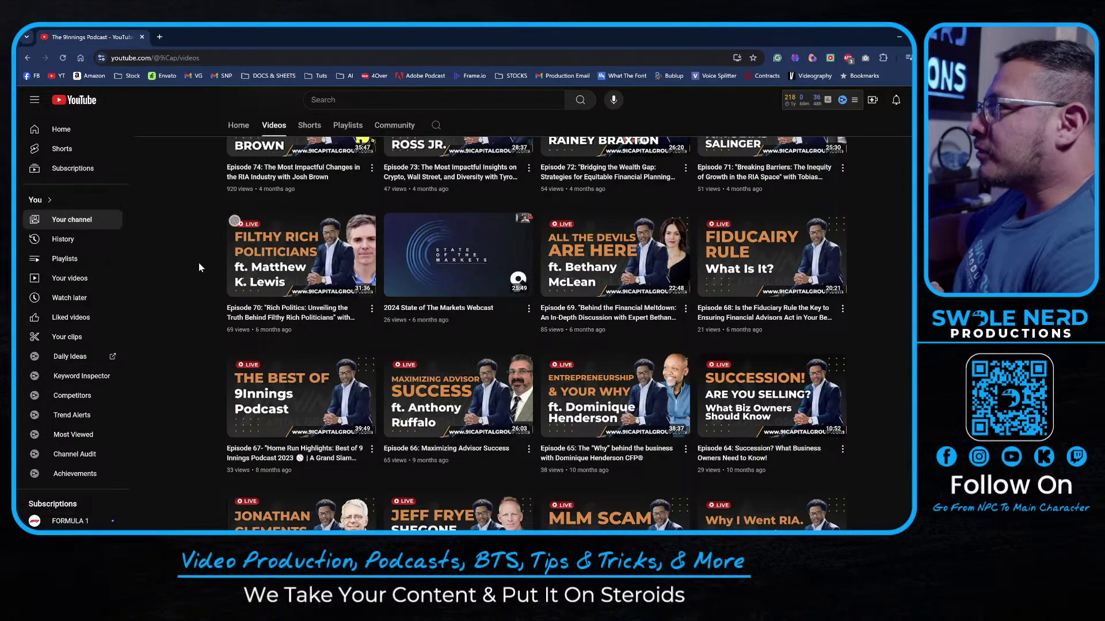
scroll(198, 262, "down", 3)
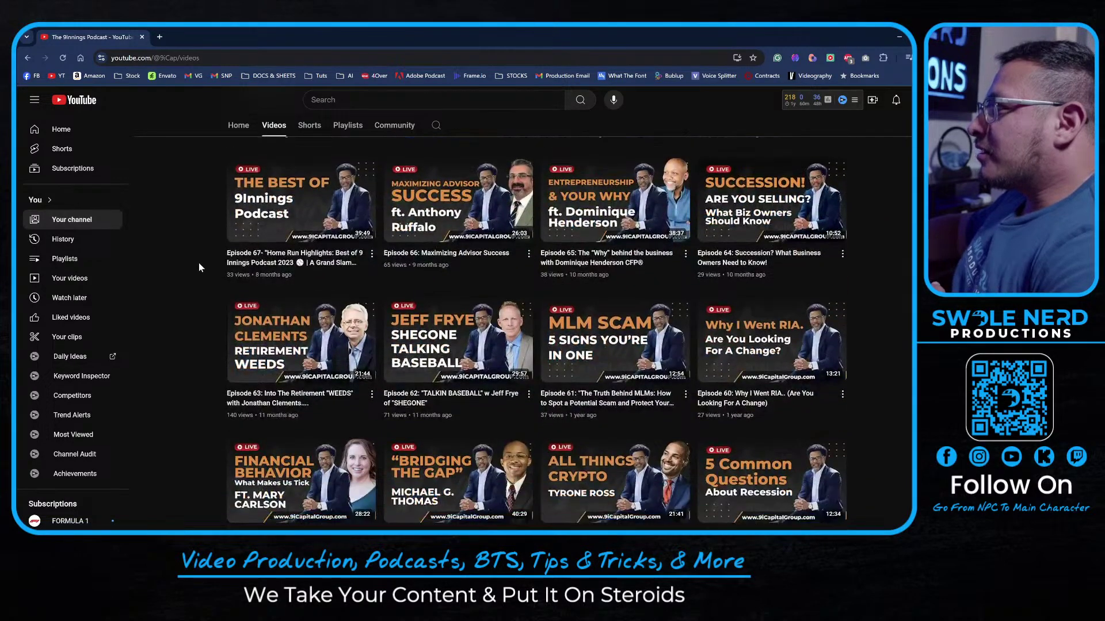
scroll(198, 263, "down", 3)
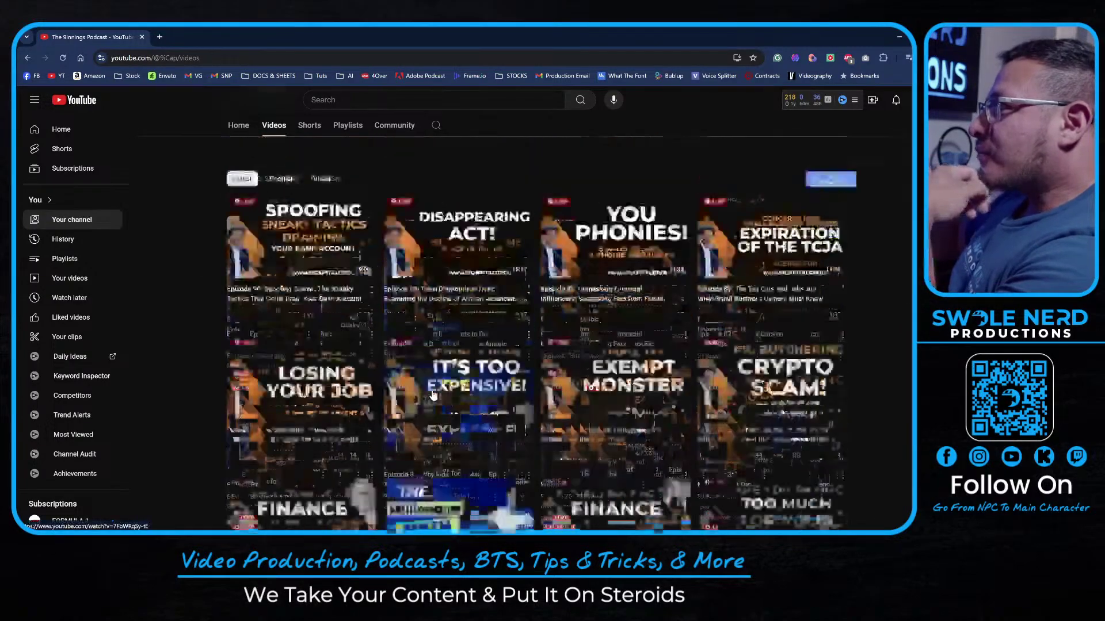
scroll(455, 357, "up", 3)
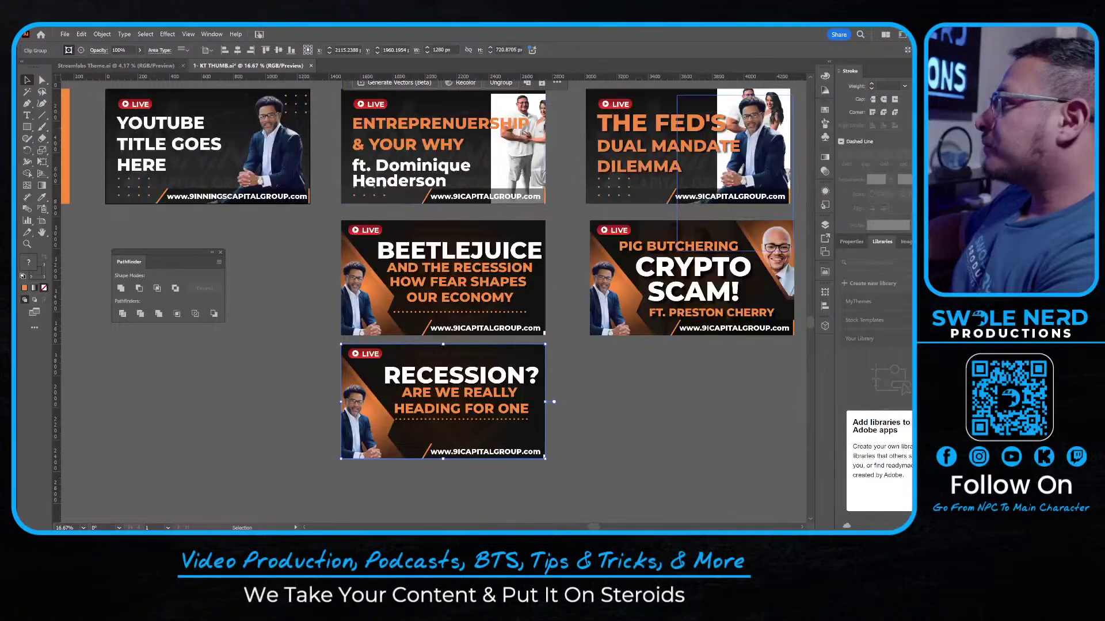
Switch to the thumbnail document in Illustrator and select the "Crypto Scam!" thumbnail group
left_click(716, 251)
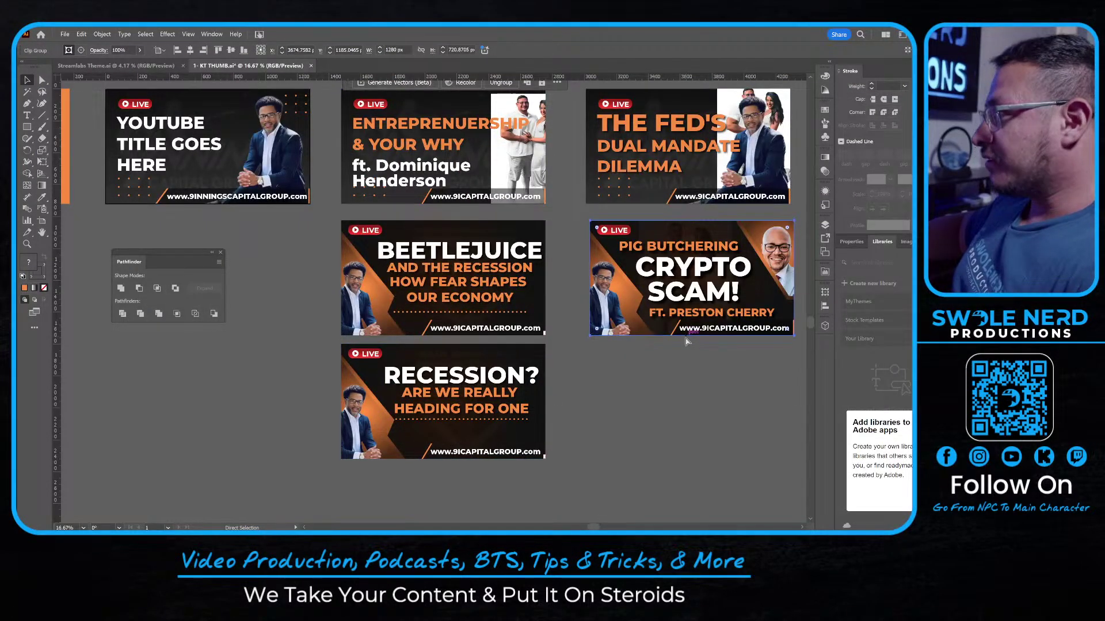